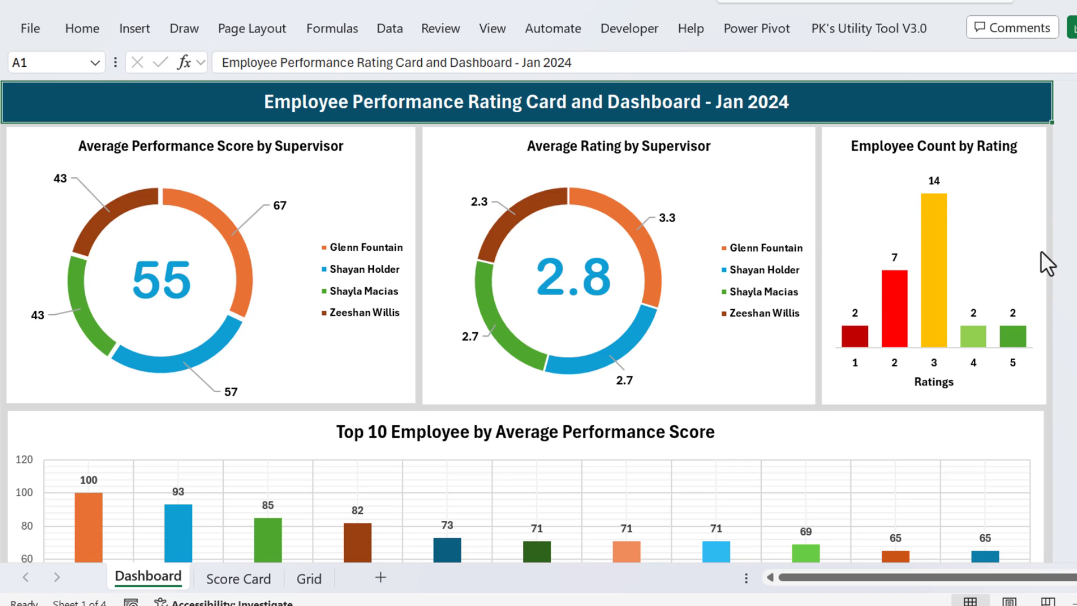
Scroll down to the Dashboard's Top 10 chart, then switch to the Score Card sheet.
scroll(731, 302, "down", 3)
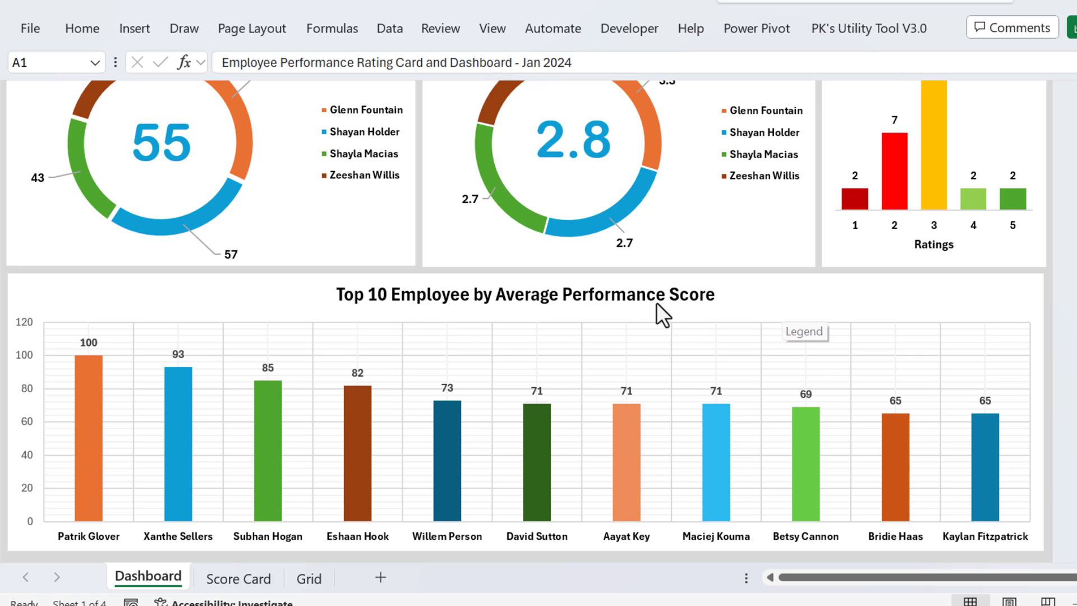
left_click(239, 578)
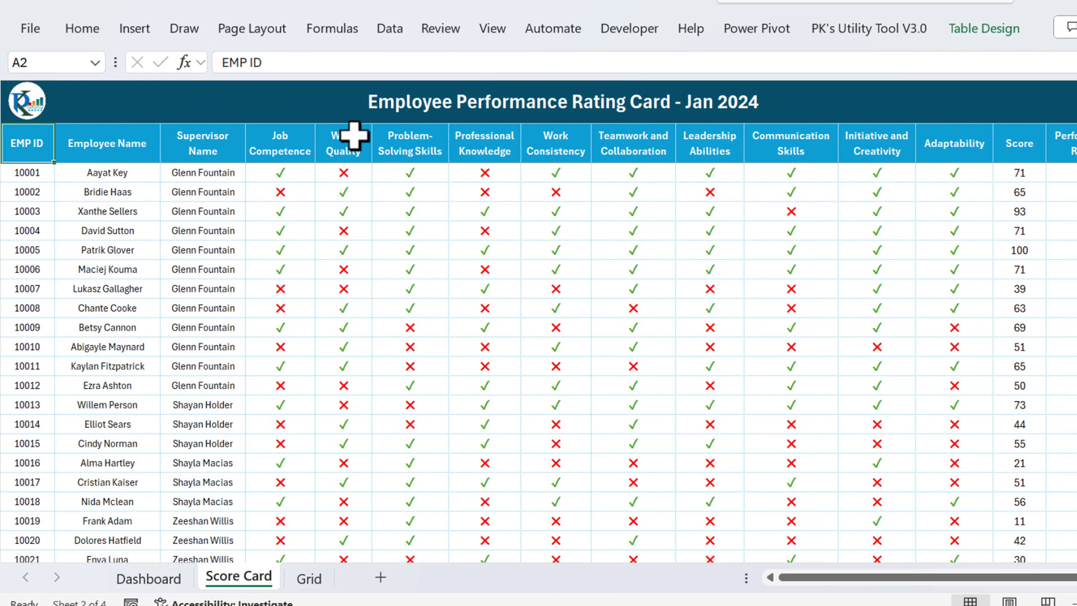
Select the Score Card header row, EMP ID, employee and supervisor columns, and criteria headers.
left_click_drag(261, 139, 953, 143)
left_click_drag(28, 143, 28, 314)
left_click(106, 143)
left_click_drag(122, 179, 112, 308)
left_click_drag(203, 143, 209, 332)
left_click_drag(299, 141, 922, 154)
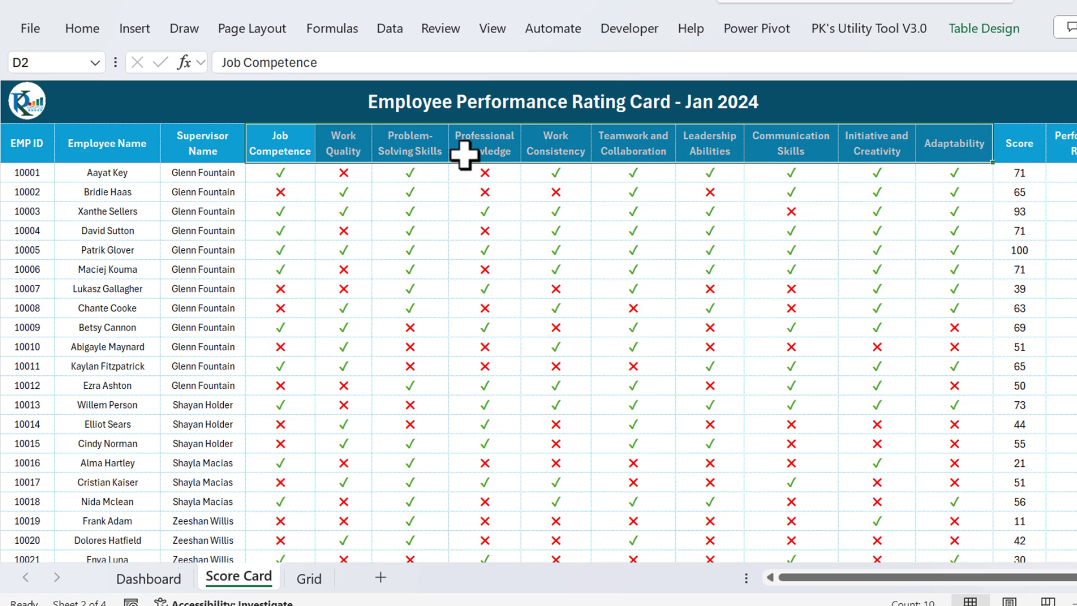
left_click(283, 144)
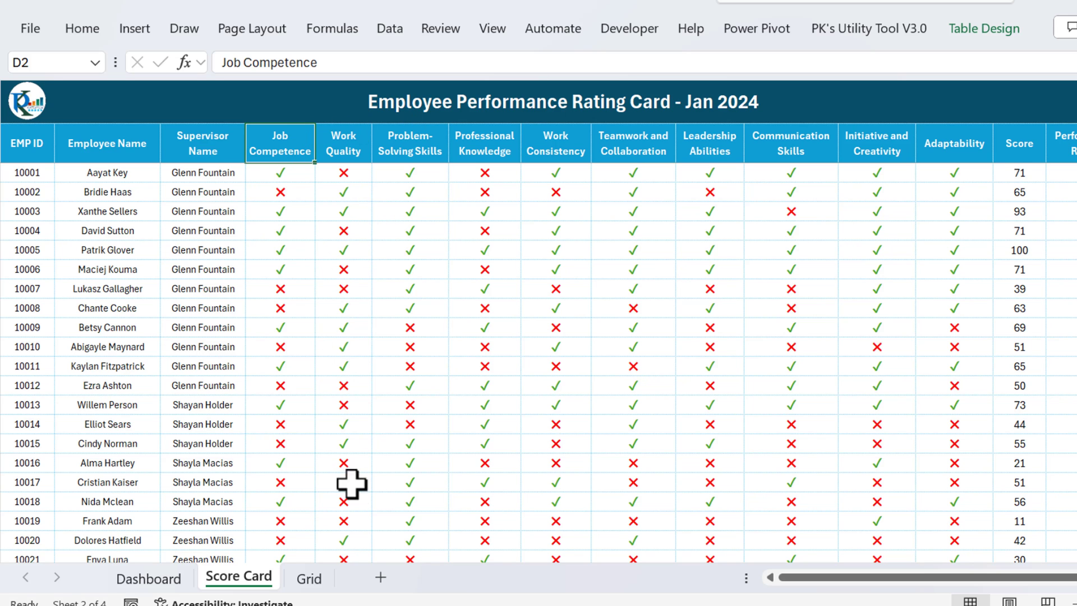
On the Grid sheet, select the parameter names and their definitions.
left_click(326, 578)
left_click_drag(129, 149, 120, 284)
left_click_drag(159, 147, 145, 302)
left_click_drag(483, 147, 481, 317)
Select the Grid score weights D3:D12 and the parameter names.
left_click(1000, 130)
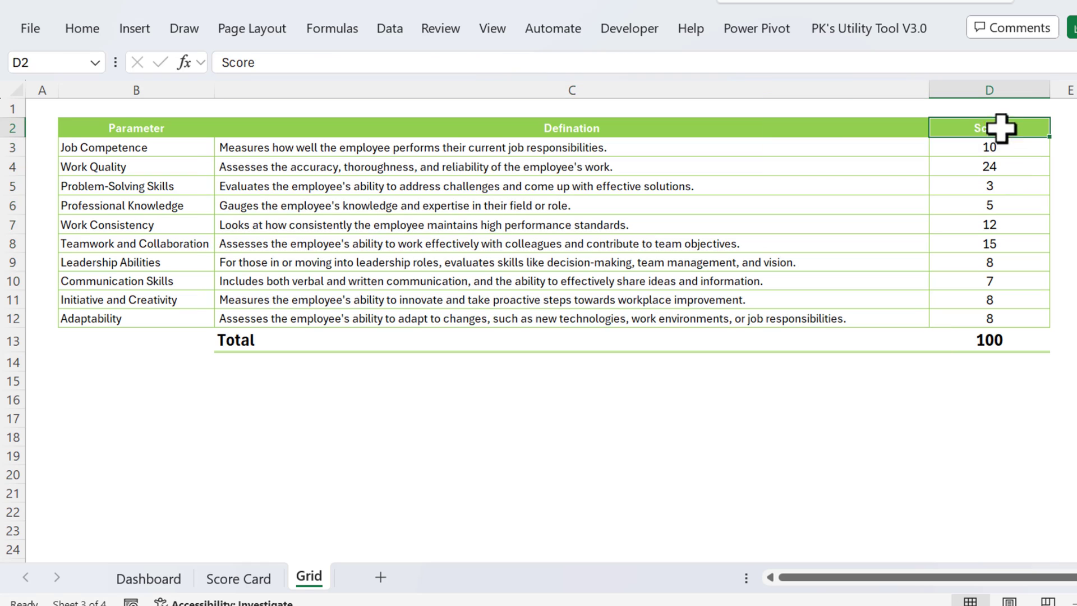
left_click_drag(1021, 145, 1026, 313)
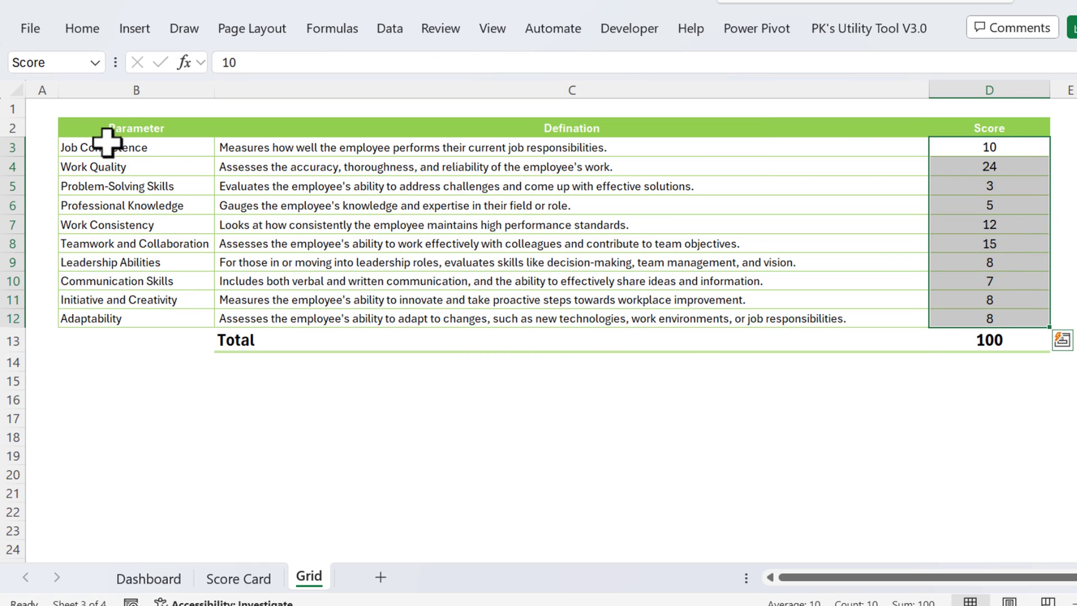
left_click_drag(108, 144, 129, 263)
left_click(1002, 144)
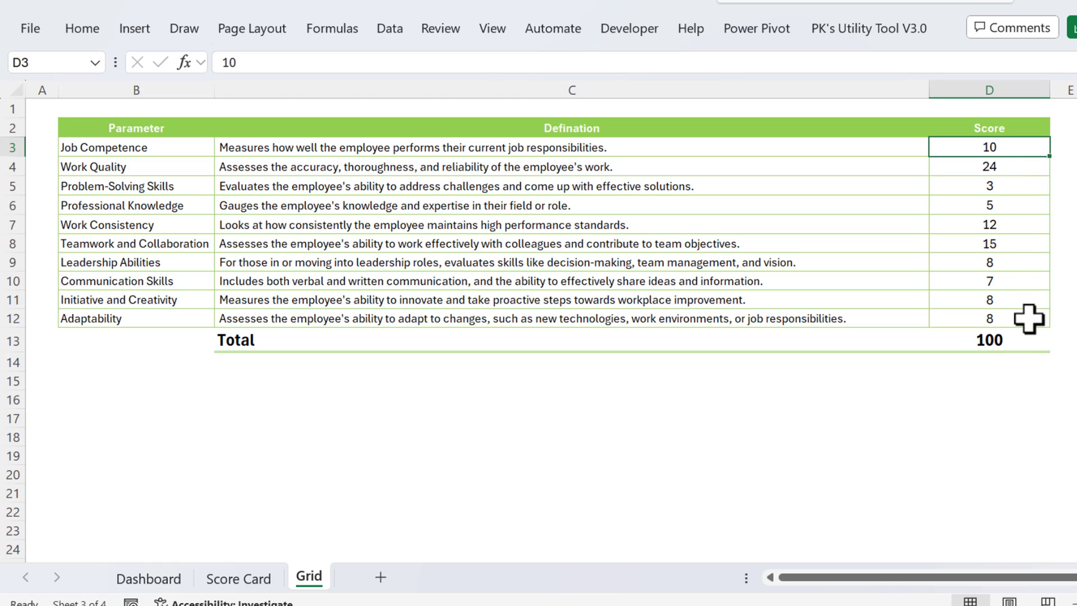
left_click_drag(152, 150, 163, 311)
Review the Score/Rating lookup: thresholds 0, 50, 80 and 90 with ratings 2 through 5.
left_click(989, 128)
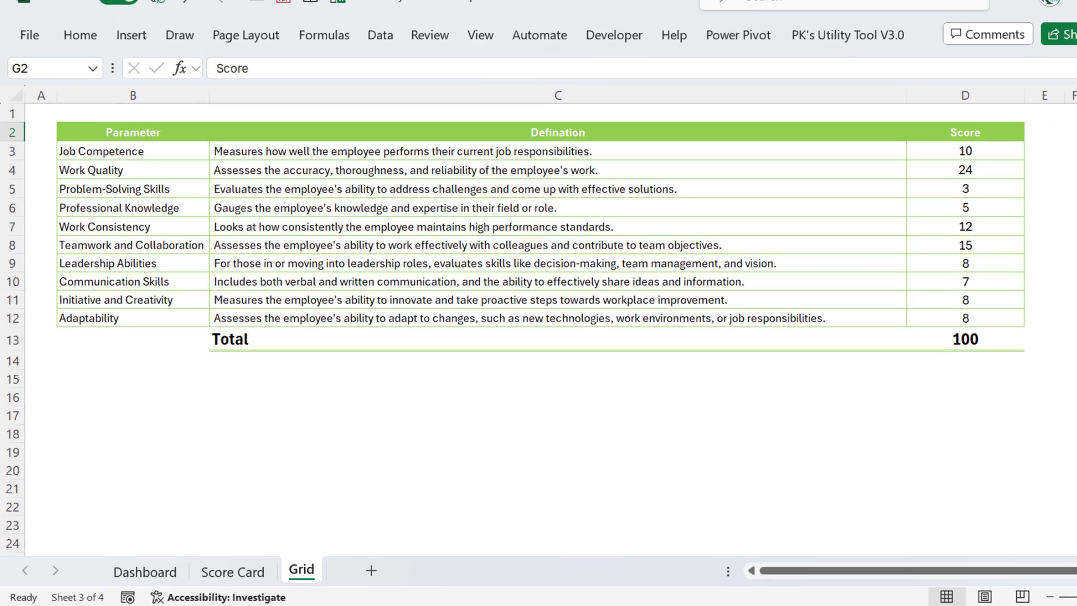
left_click(1034, 144)
left_click(920, 159)
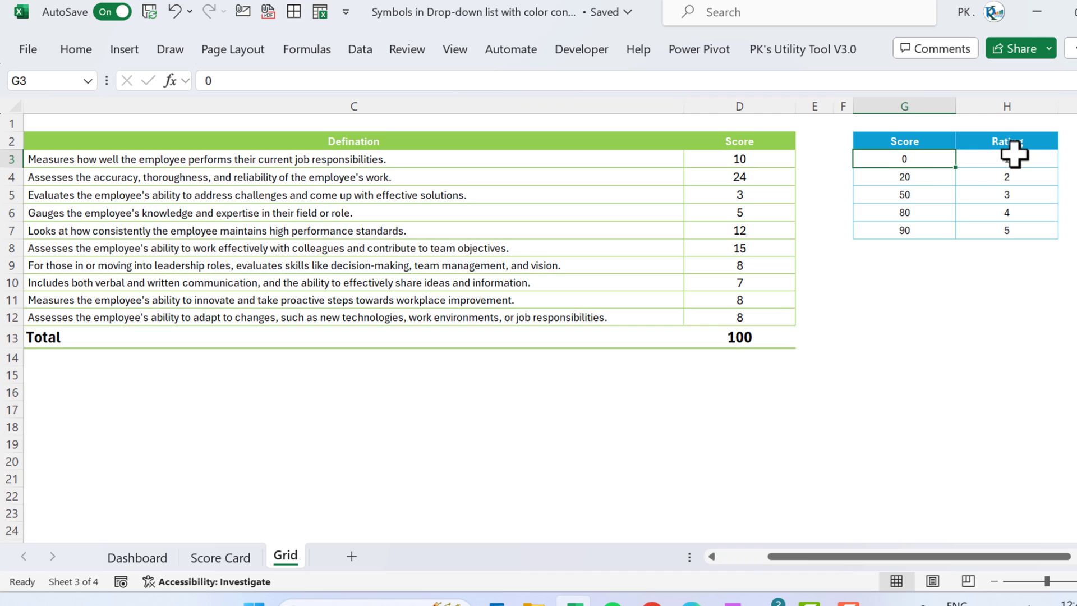
left_click(1017, 179)
left_click(900, 192)
left_click(1012, 194)
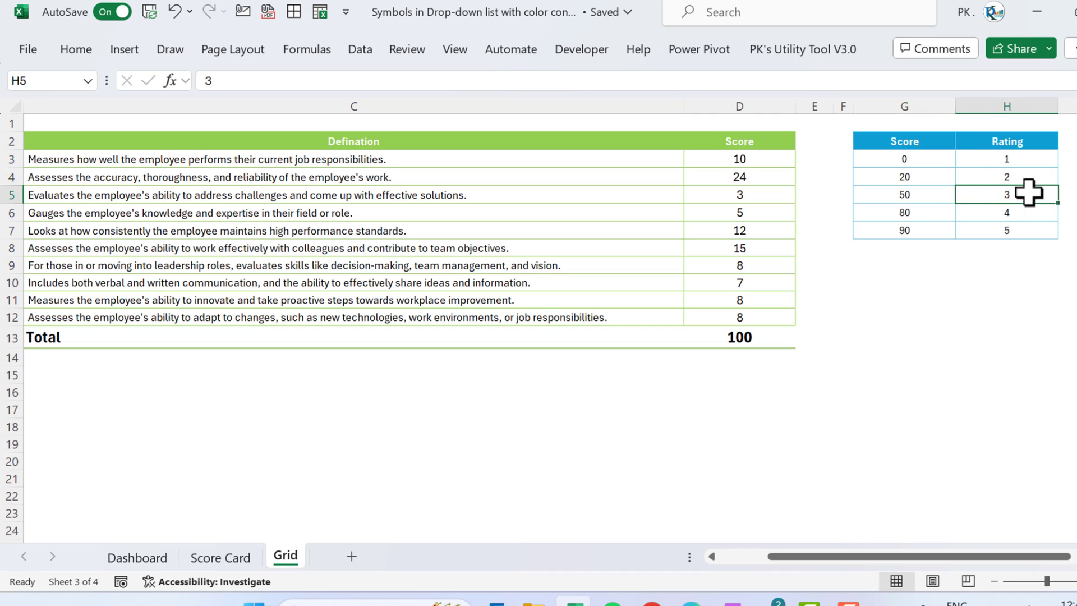
left_click(924, 212)
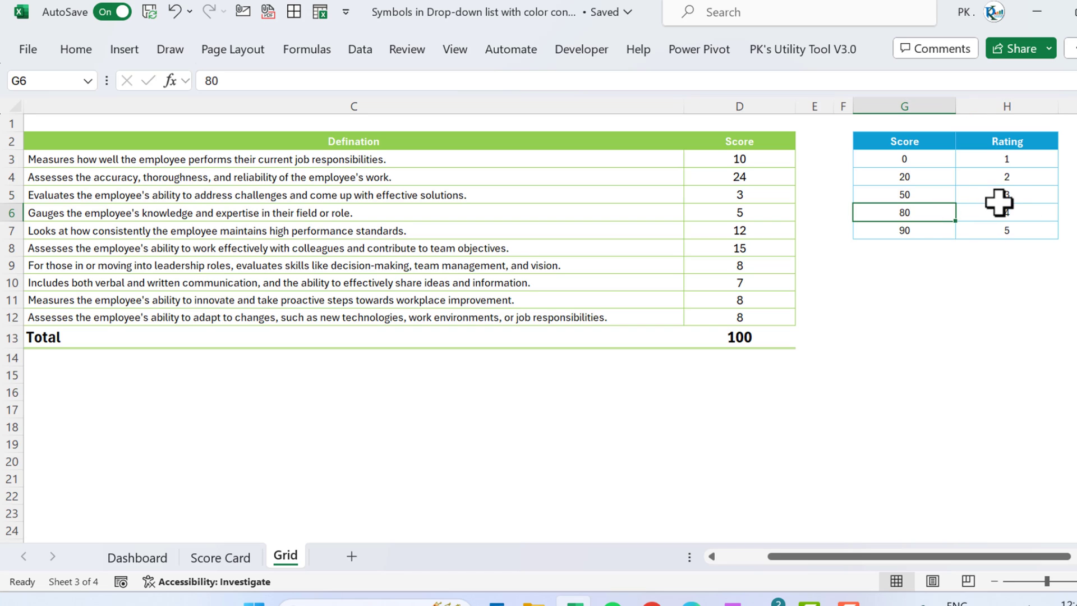
left_click(1032, 212)
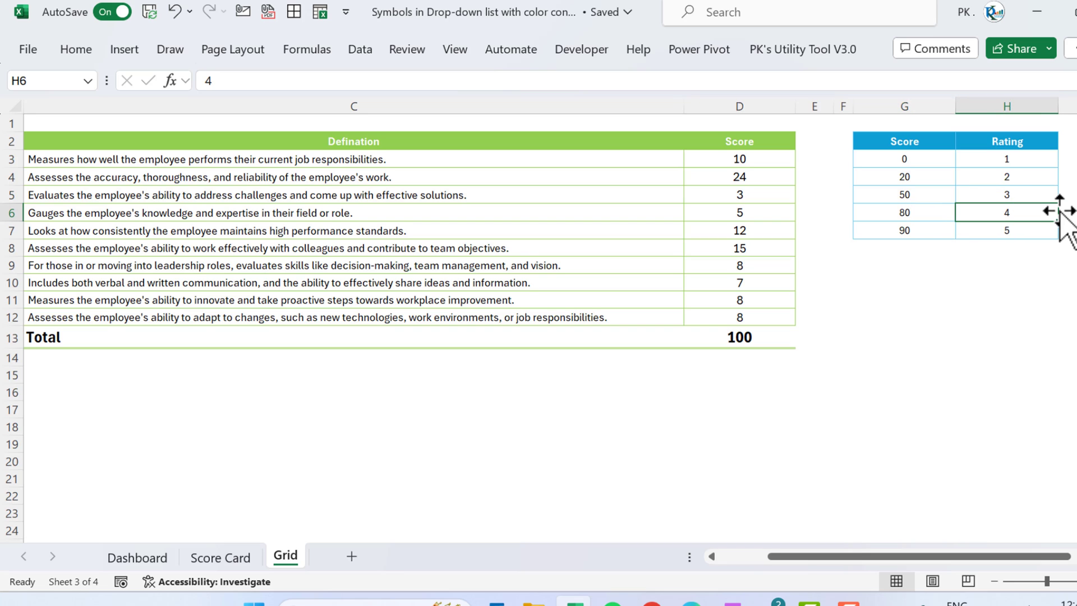
left_click(903, 230)
left_click(1018, 229)
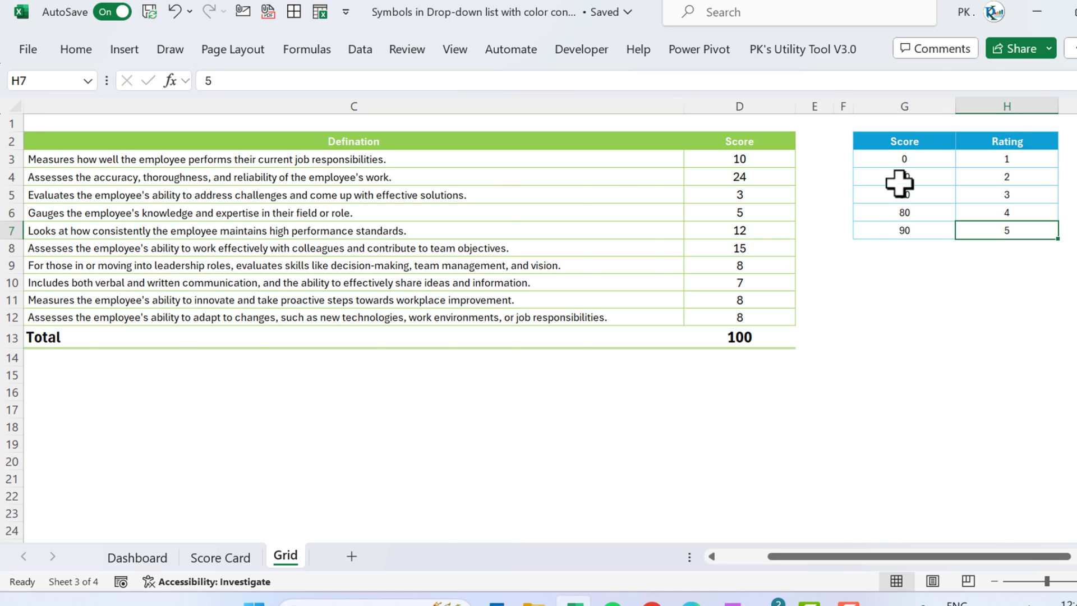
Return to Score Card and open the first employee's Job Competence ✓/✗ drop-down.
key("ctrl+Page_Up")
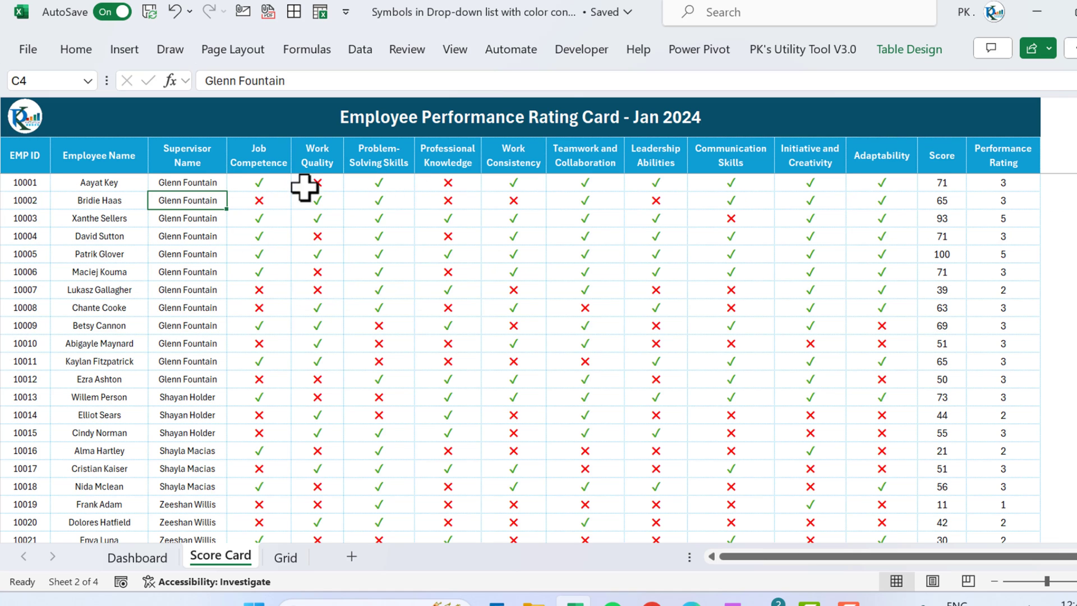
left_click(283, 183)
left_click(299, 183)
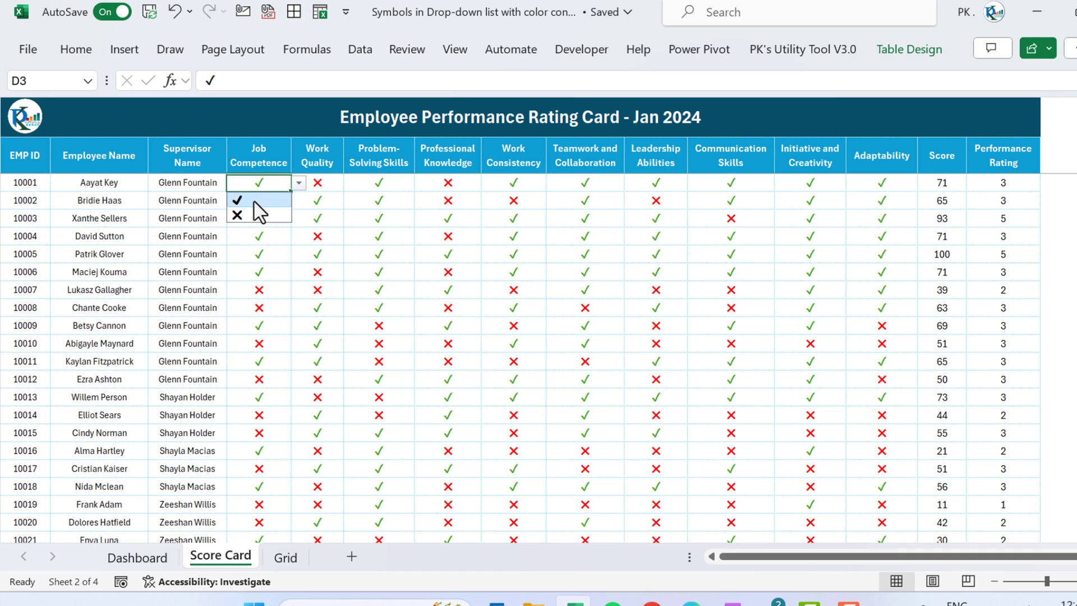
Mark the first employee's Job Competence, Problem-Solving, Work Consistency, Teamwork and Leadership as ✗.
left_click(251, 214)
left_click(378, 182)
left_click(422, 183)
left_click(376, 214)
left_click(537, 183)
left_click(554, 183)
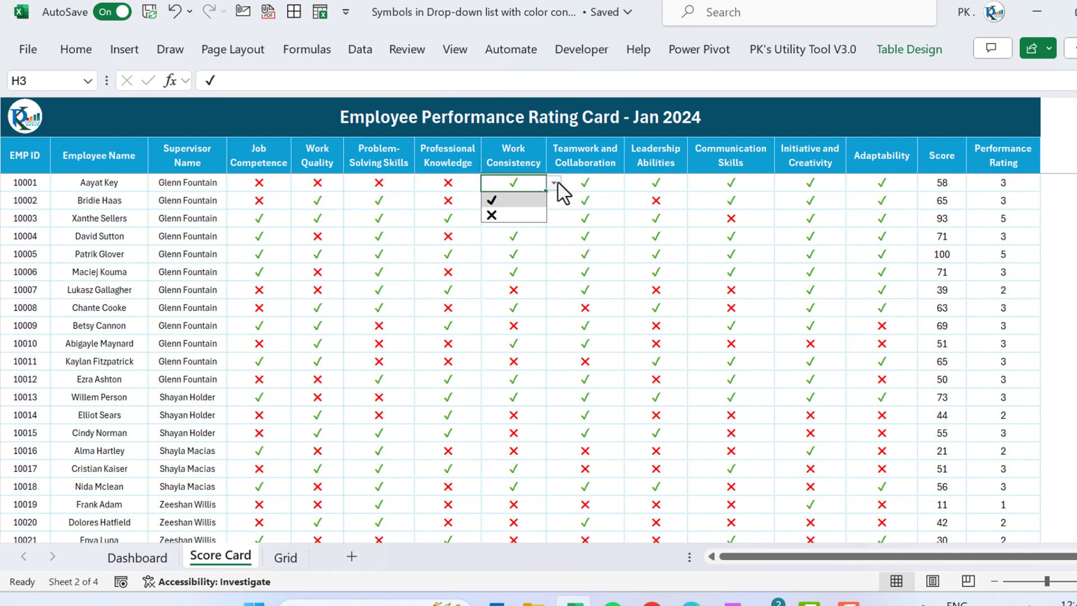
left_click(522, 217)
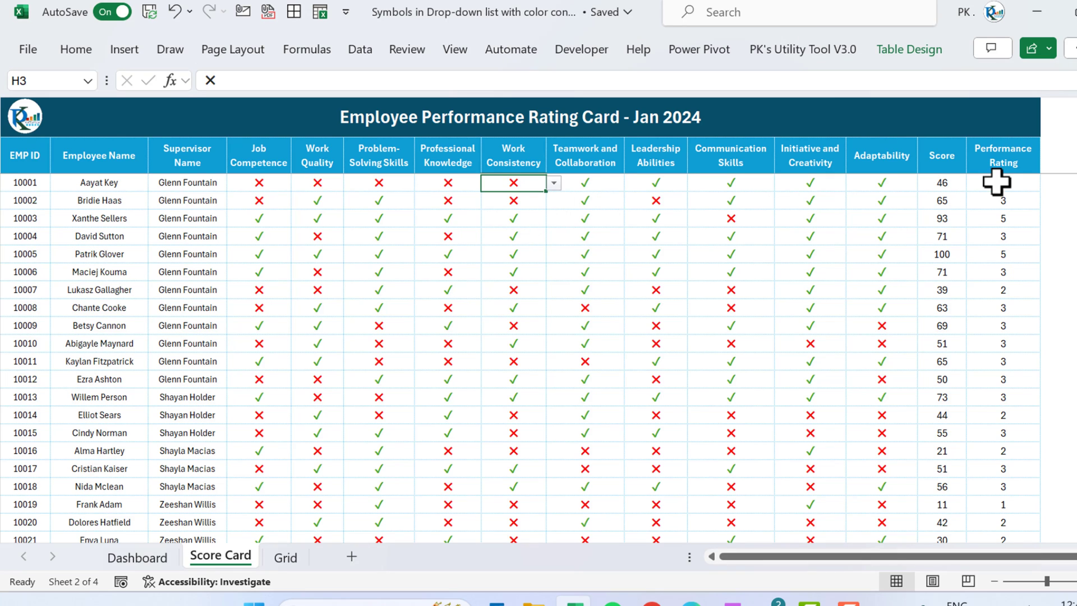
left_click(607, 182)
left_click(632, 182)
left_click(593, 214)
left_click(679, 183)
left_click(695, 182)
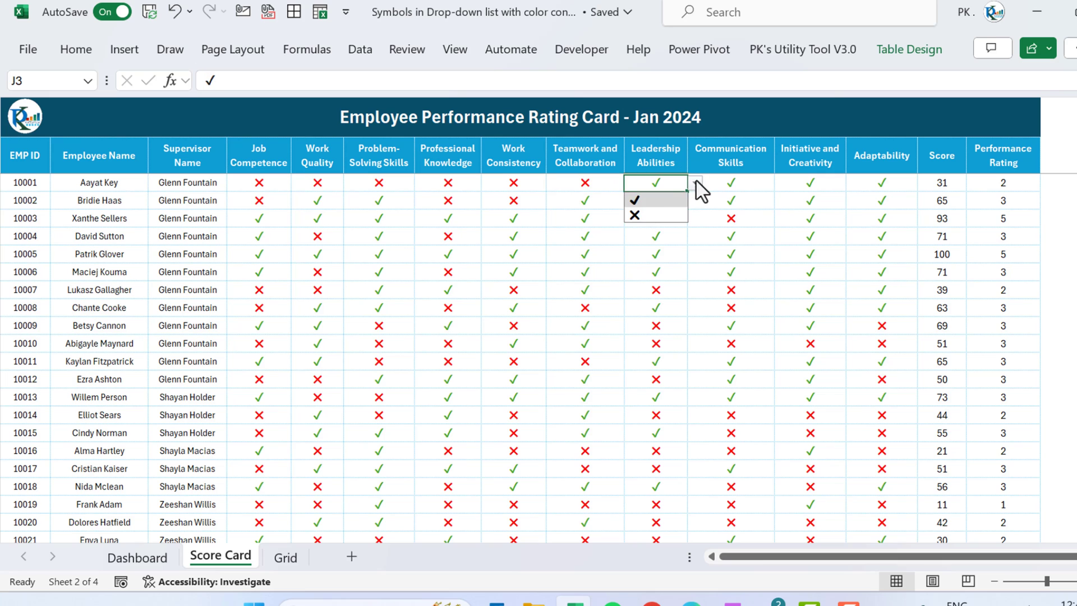
left_click(634, 215)
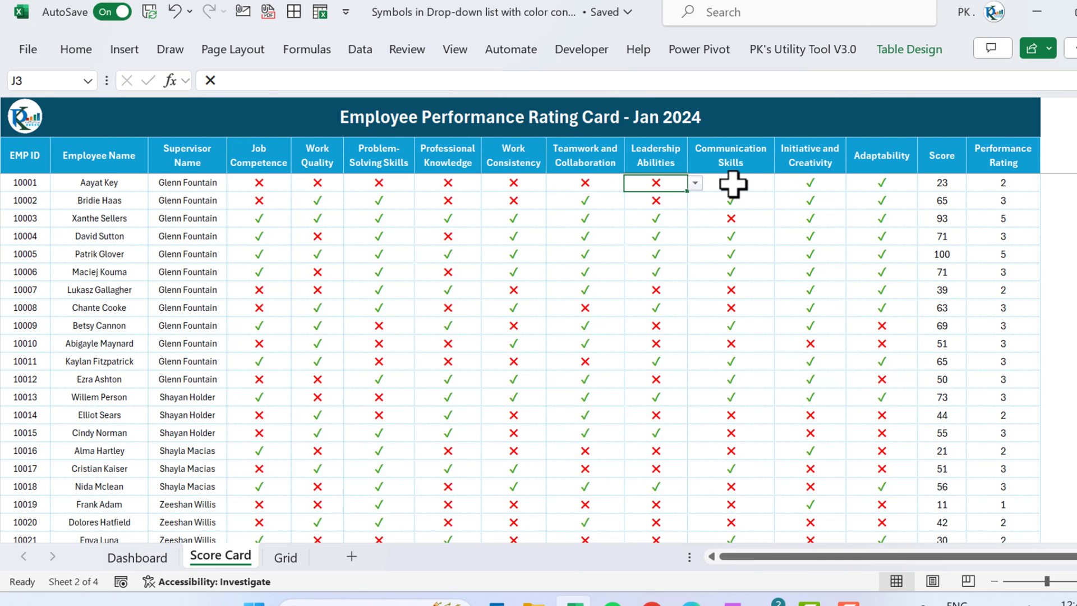
Refresh All data behind the Dashboard pivots and check the updated averages.
left_click(166, 561)
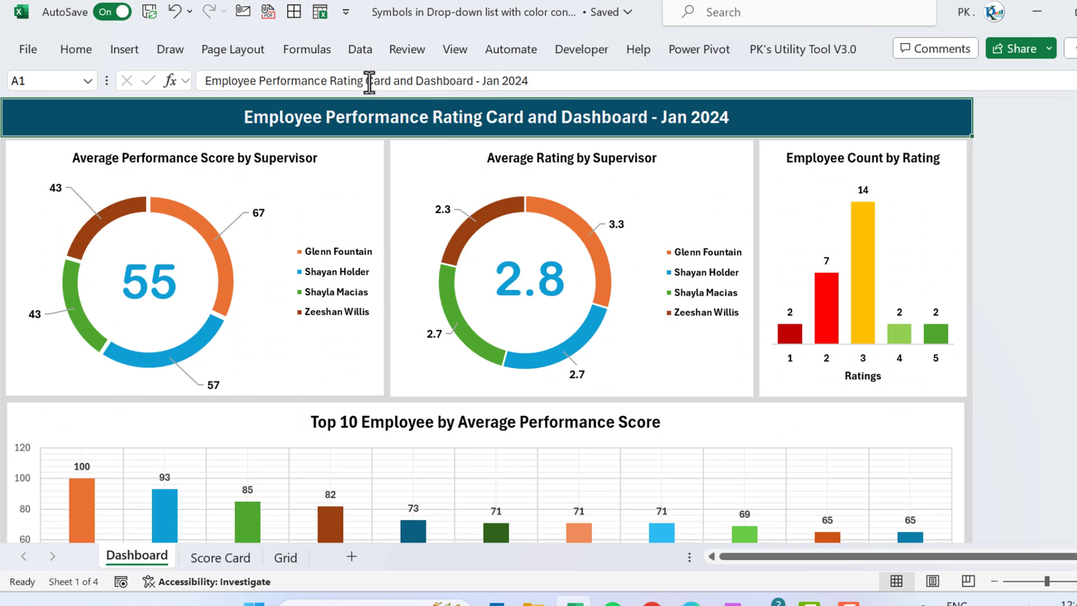
left_click(360, 49)
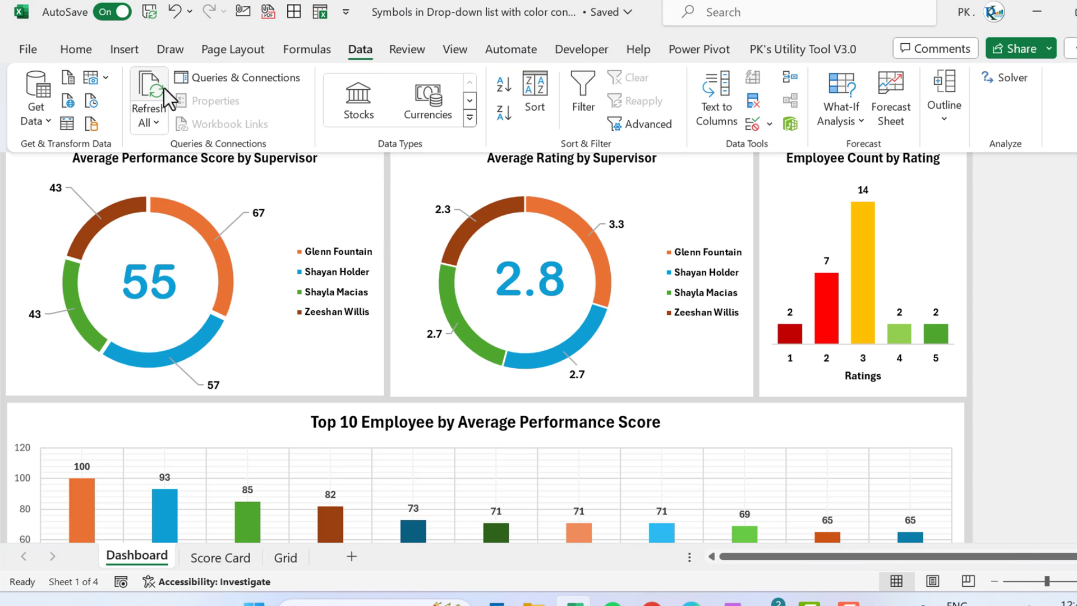
left_click(197, 108)
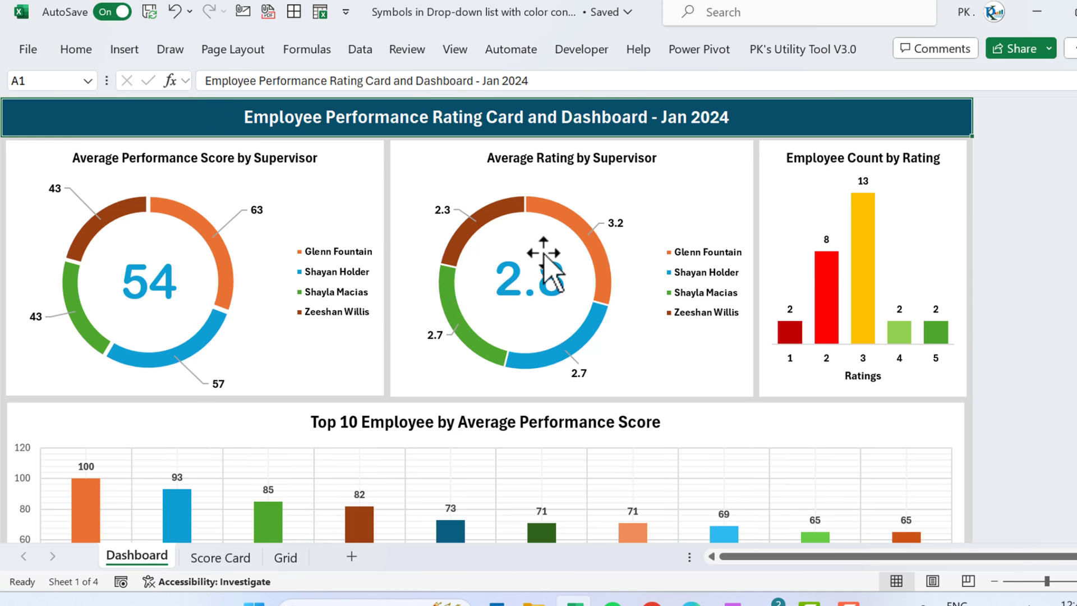
left_click(219, 557)
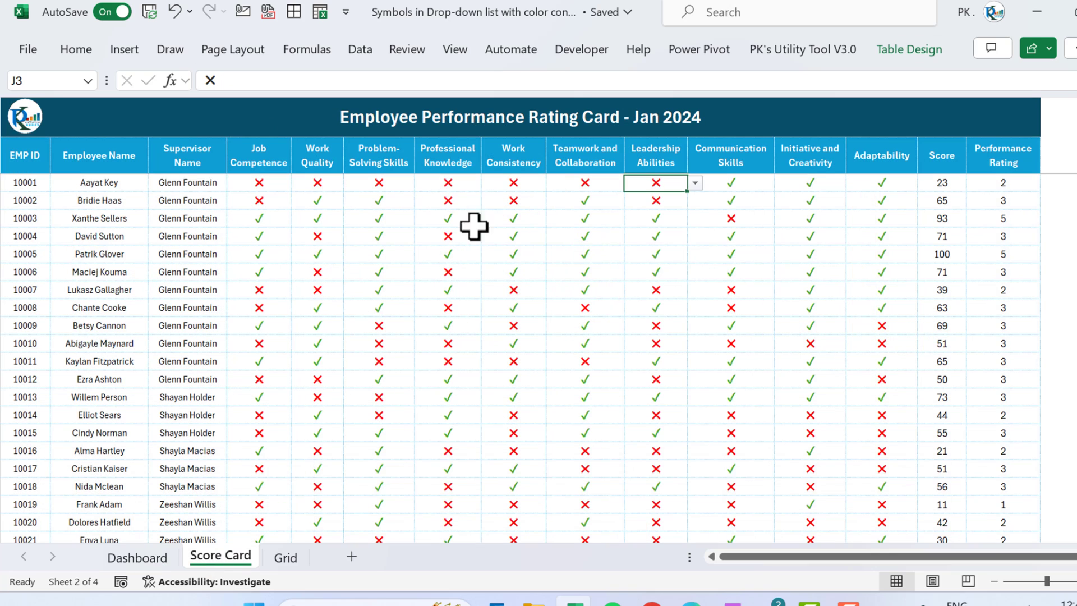
left_click(136, 557)
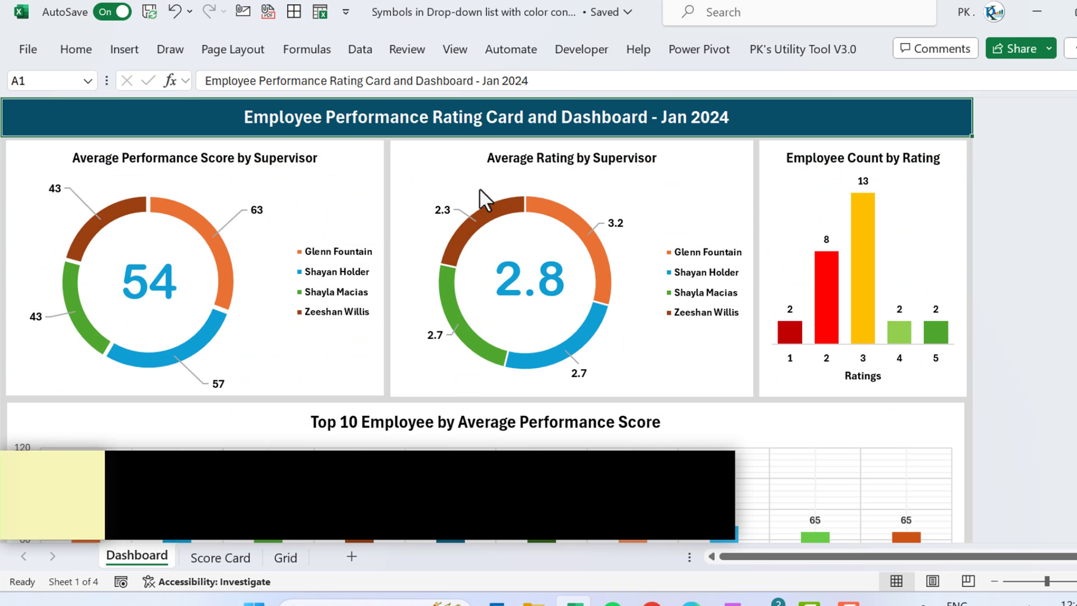
Review the Score Card criteria and supervisor headers, then create a new blank workbook with Ctrl+N.
key("ctrl+Page_Down")
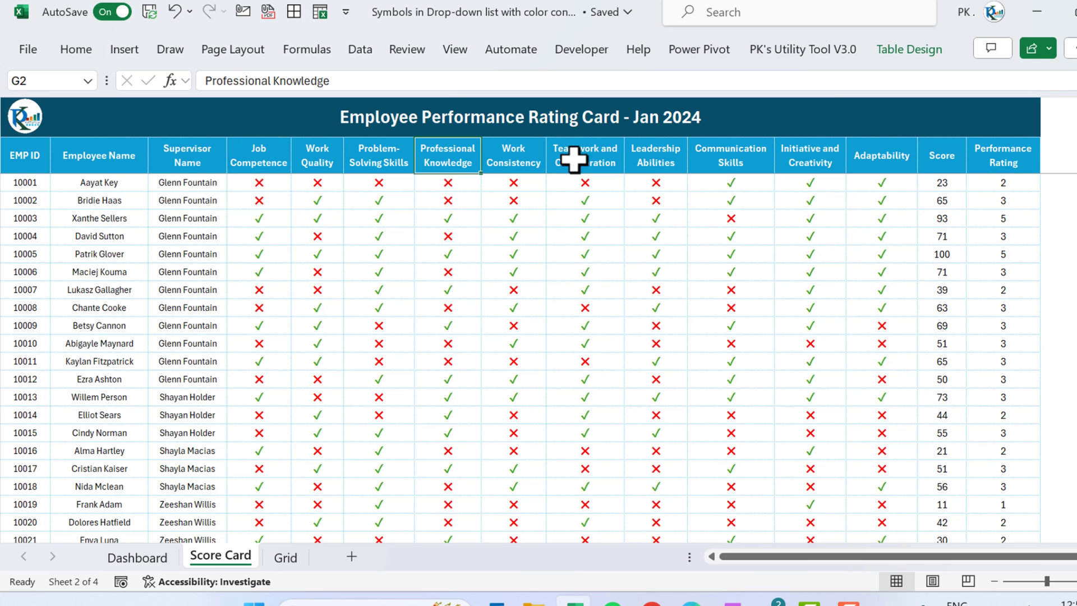
left_click_drag(257, 161, 808, 163)
left_click(285, 557)
left_click(221, 555)
left_click(212, 147)
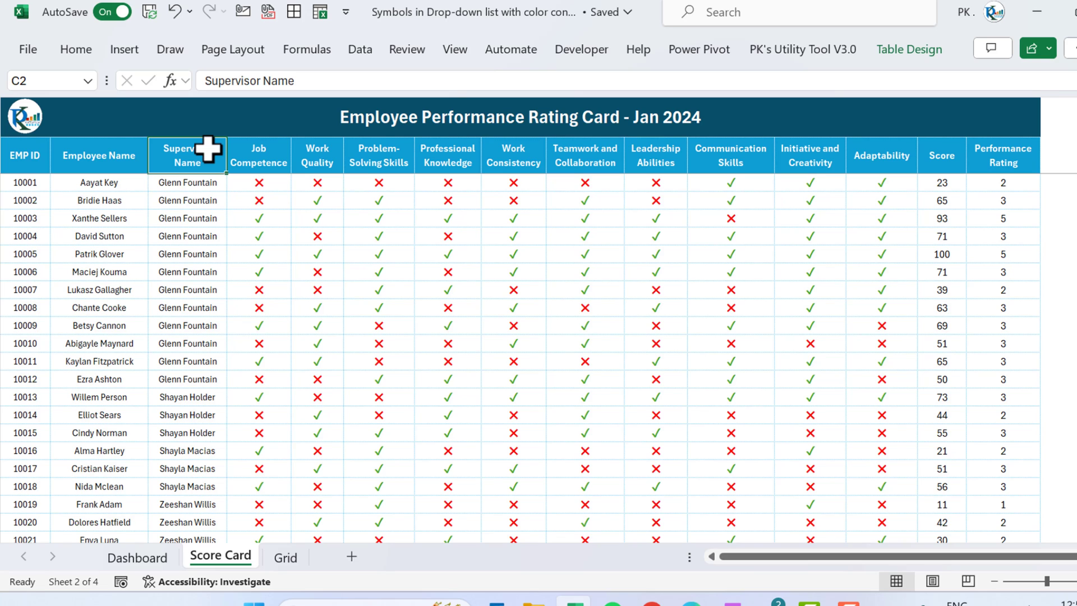
left_click(443, 157)
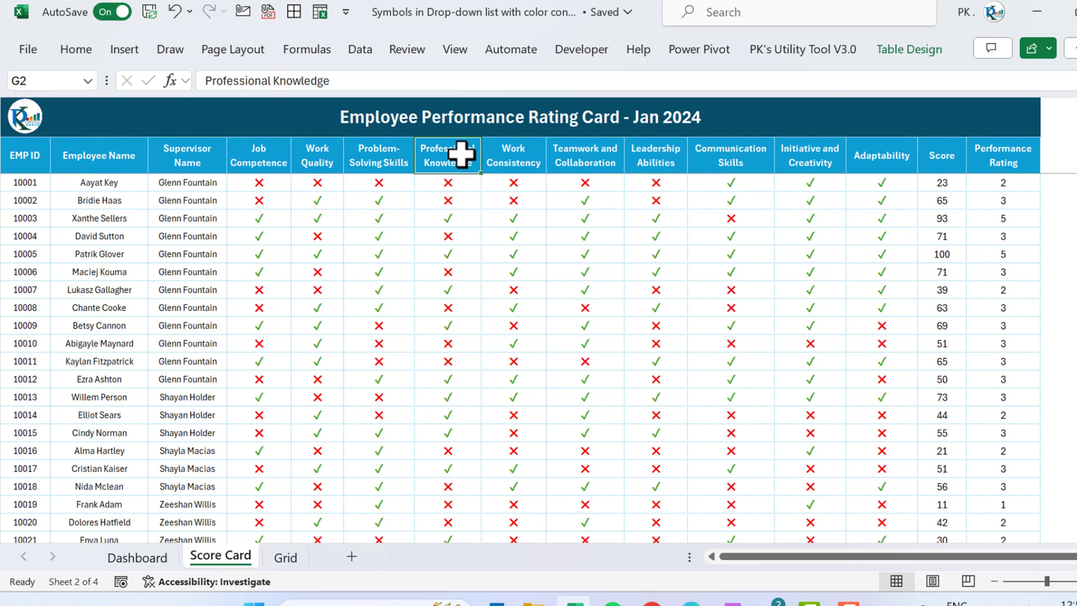
key("ctrl+n")
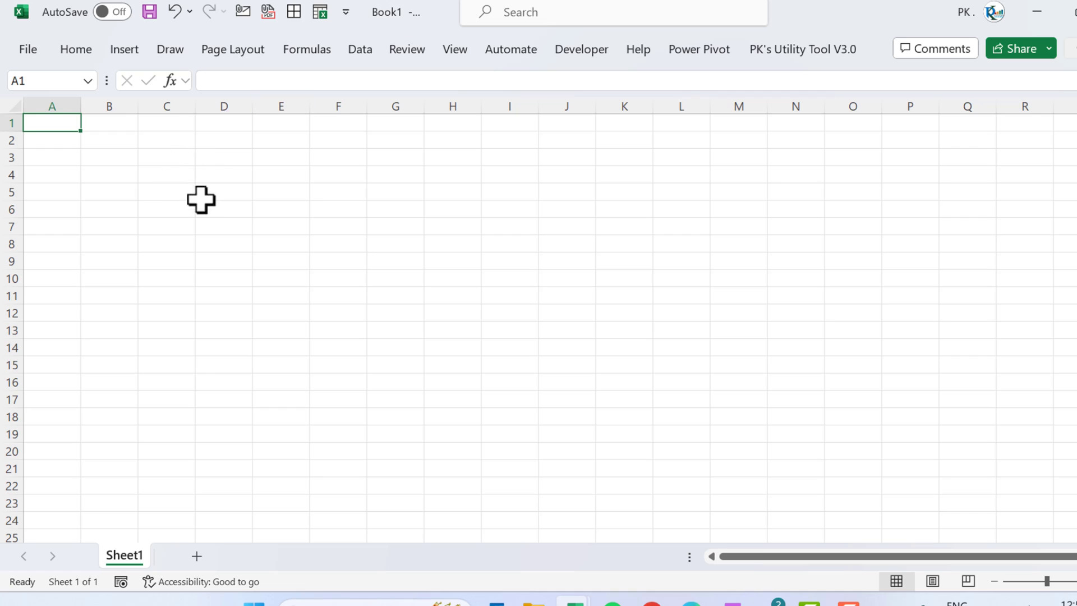
Rename Book1's Sheet1 to Grid.
double_click(137, 556)
type("Grid")
key("Return")
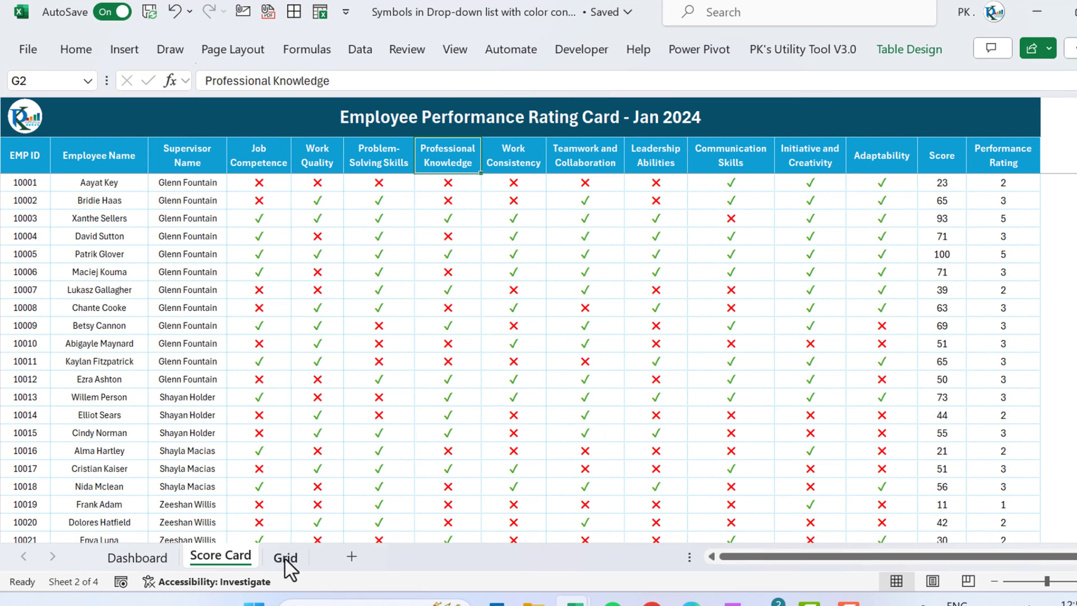
Paste the parameter and score-rating tables into Book1 at B3, autofit columns B and C, and add a sheet.
left_click(285, 558)
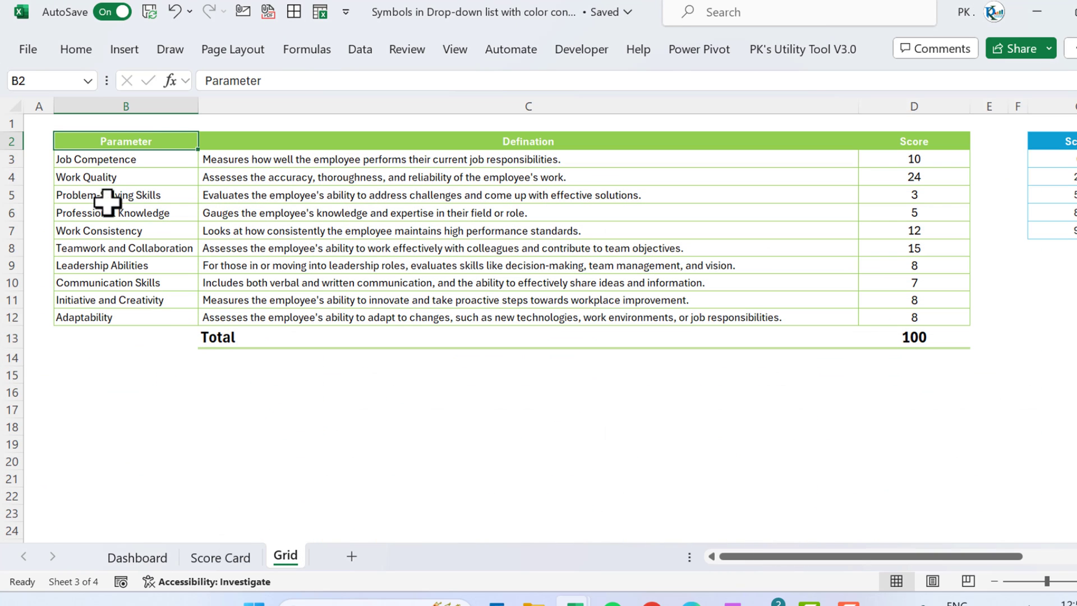
left_click_drag(1046, 152, 990, 347)
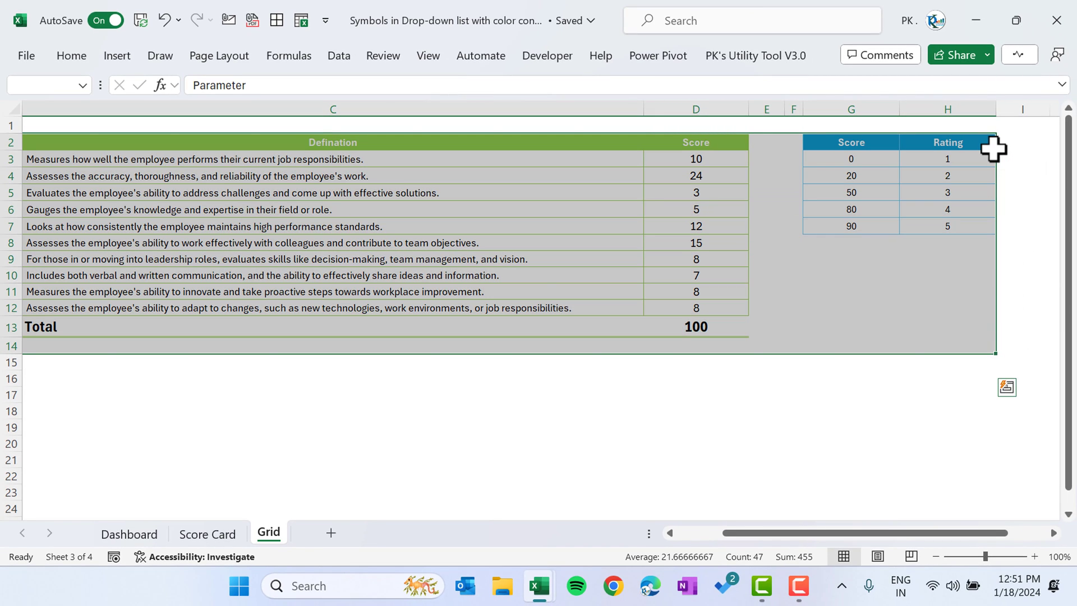
key("ctrl+c")
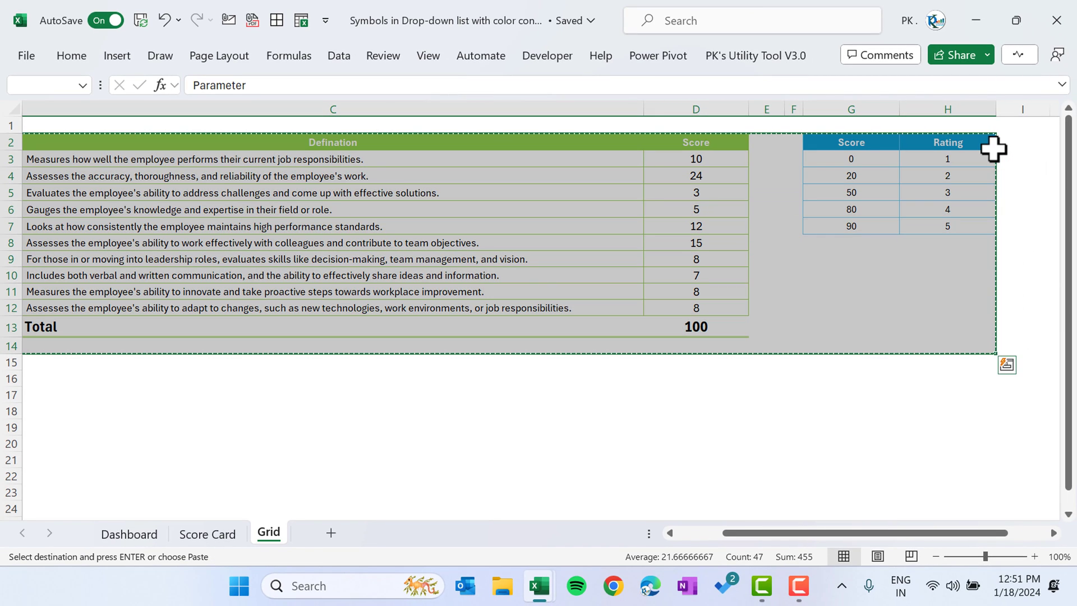
key("alt+Tab")
key("ctrl+v")
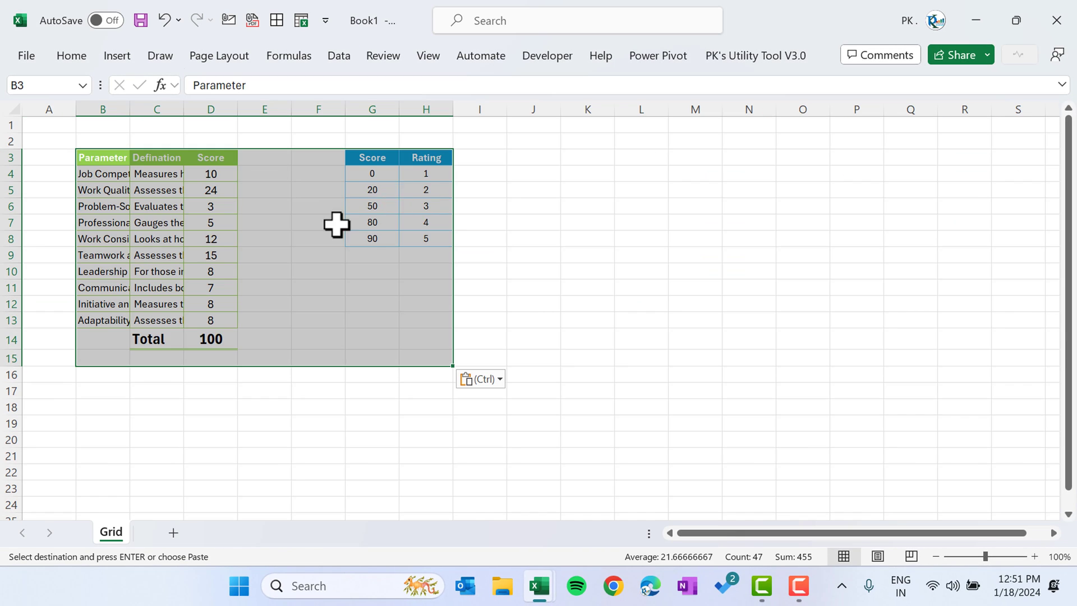
left_click(336, 223)
double_click(178, 110)
double_click(130, 108)
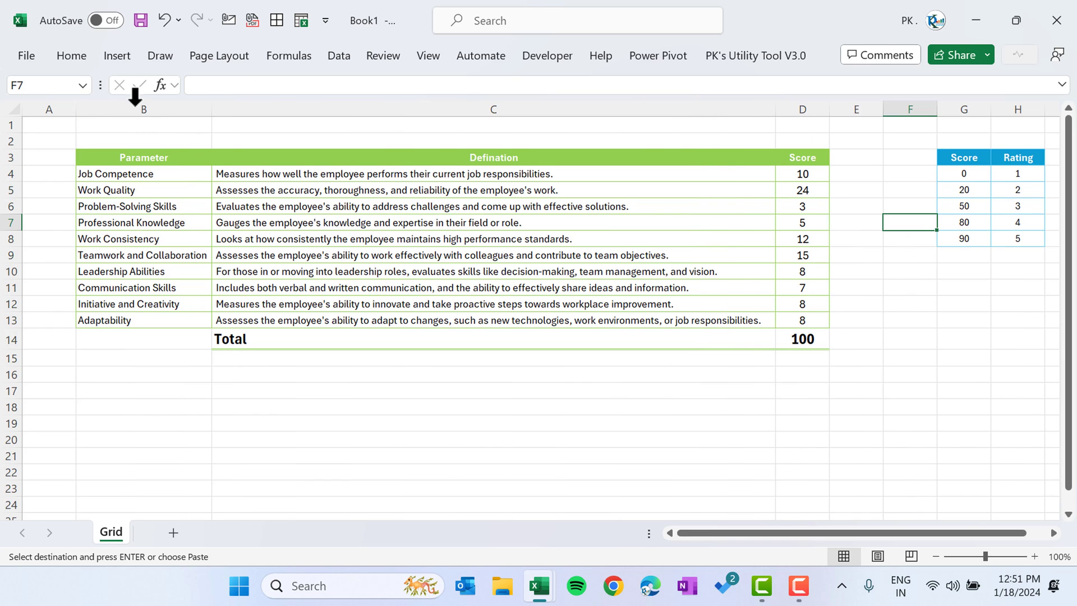
left_click(173, 532)
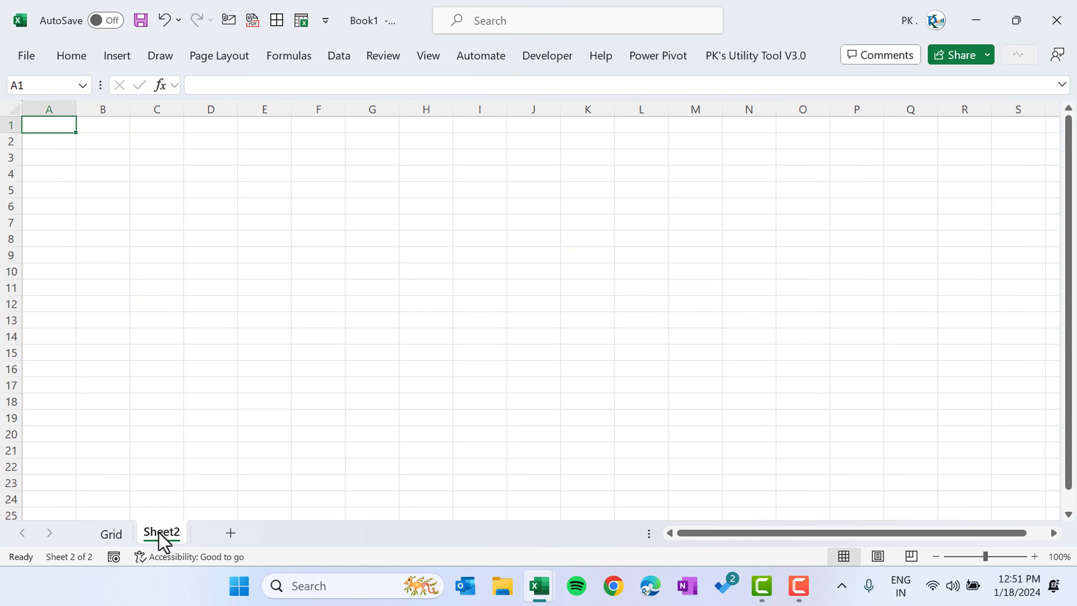
Rename Sheet2 to Score Card.
double_click(163, 532)
type("Score Card")
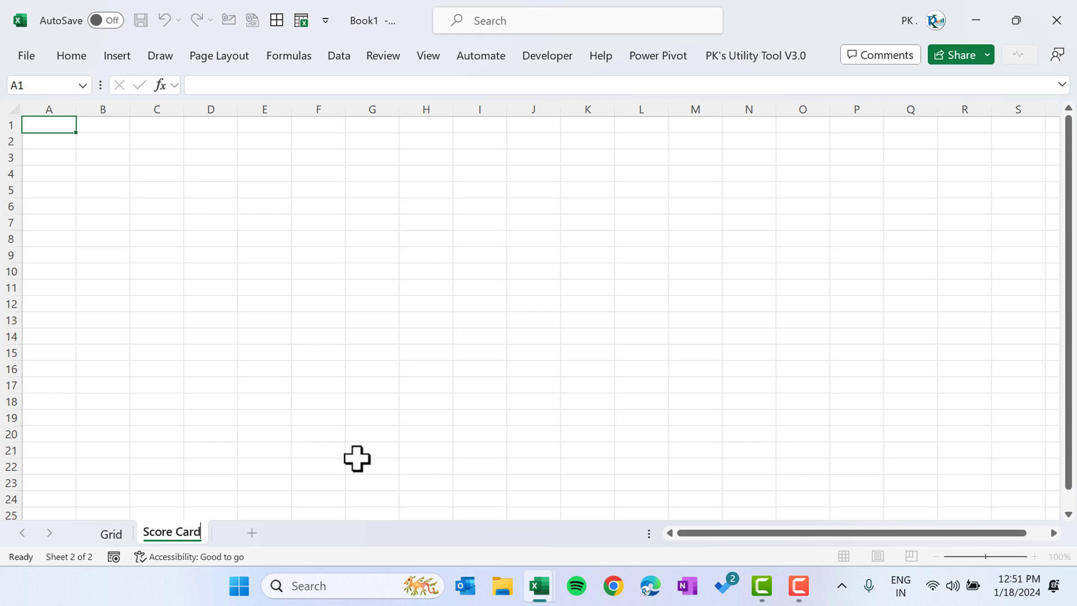
key("Return")
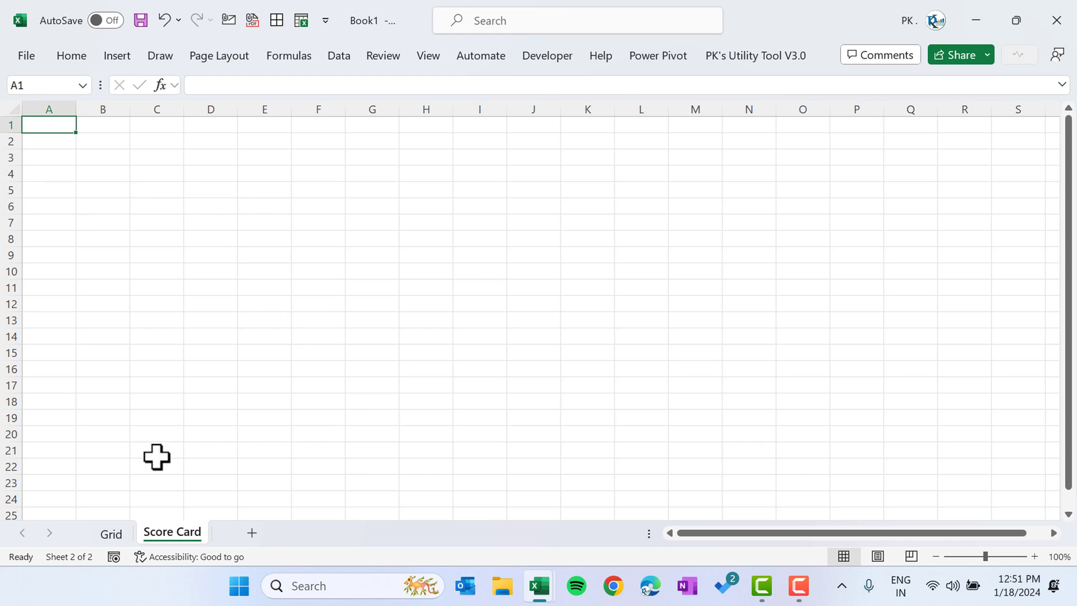
Paste the EMP ID, Employee Name and Supervisor Name columns as values at A2.
key("alt+Tab")
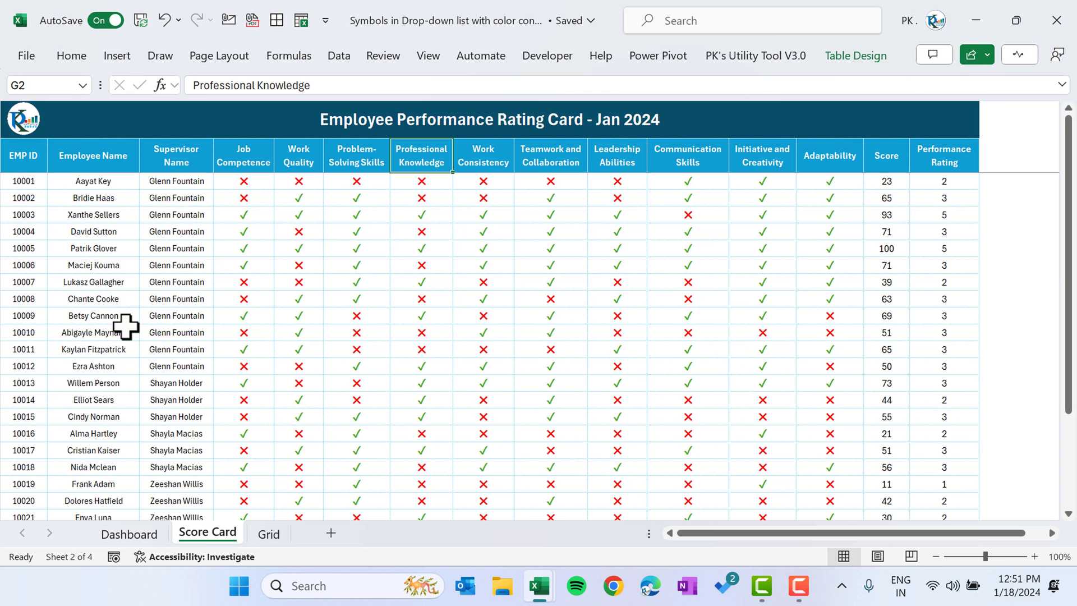
left_click(207, 534)
key("shift+Right")
key("shift+Right")
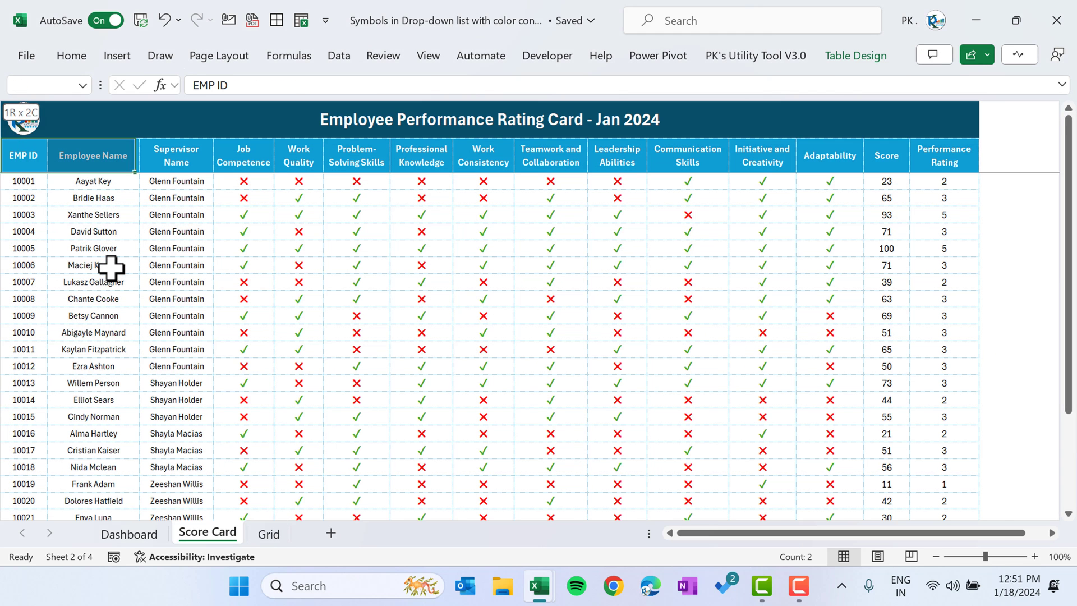
key("ctrl+shift+Down")
key("ctrl+c")
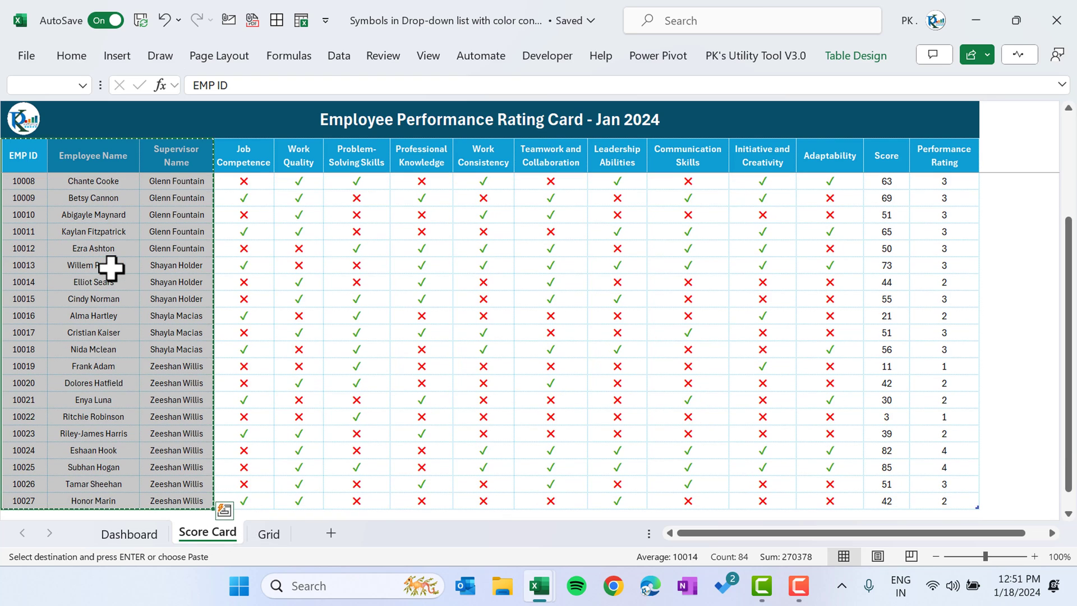
key("alt+Tab")
key("Down")
key("alt+e")
key("s")
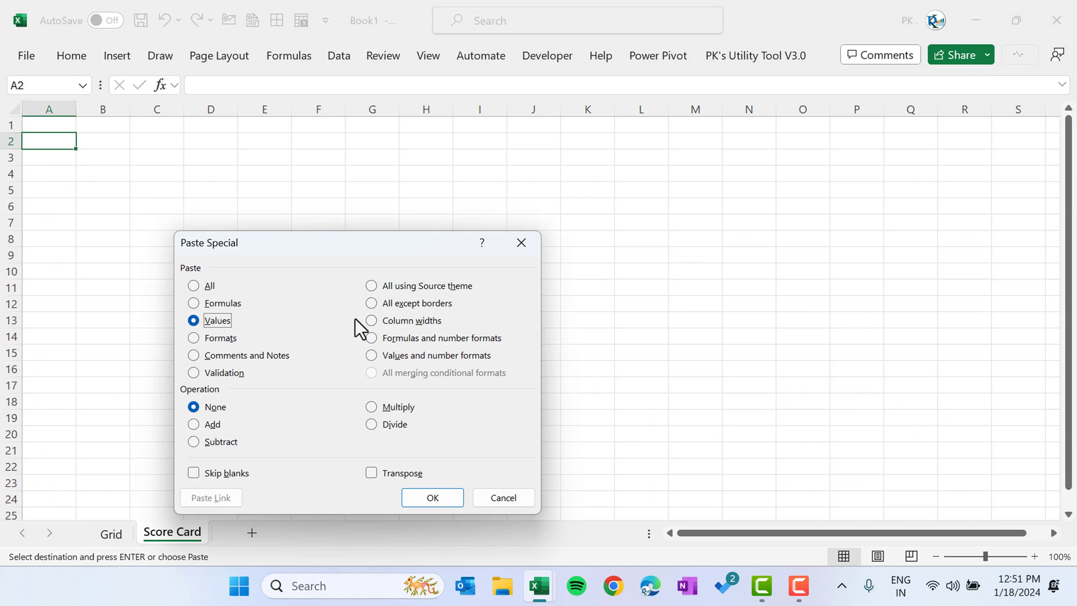
left_click(428, 498)
left_click(106, 171)
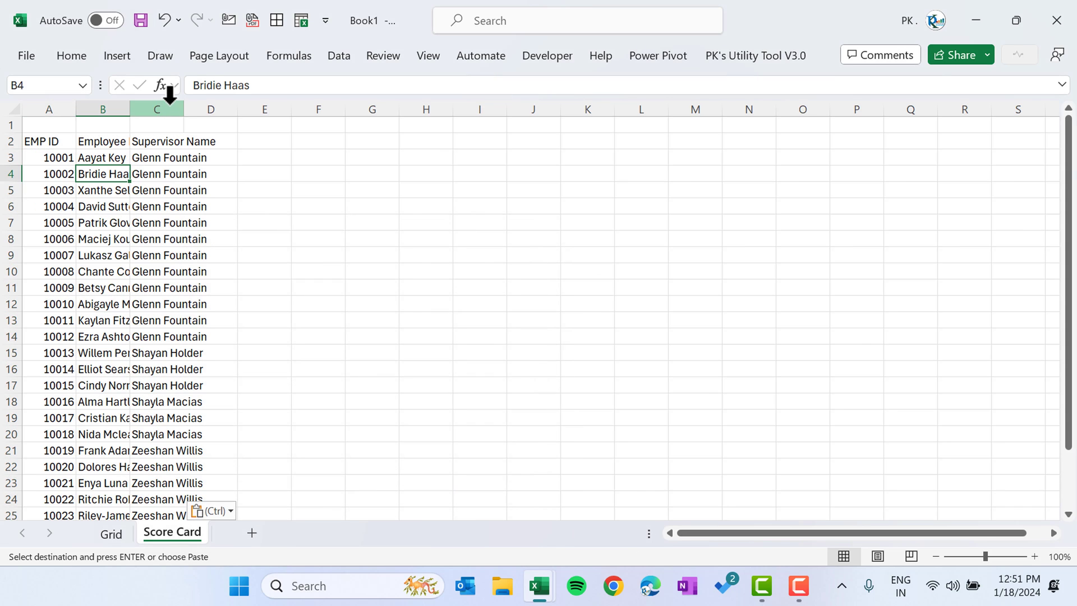
Autofit column C, widen column B slightly and make row 1 taller.
double_click(183, 110)
left_click_drag(134, 110, 132, 111)
left_click_drag(12, 132, 571, 125)
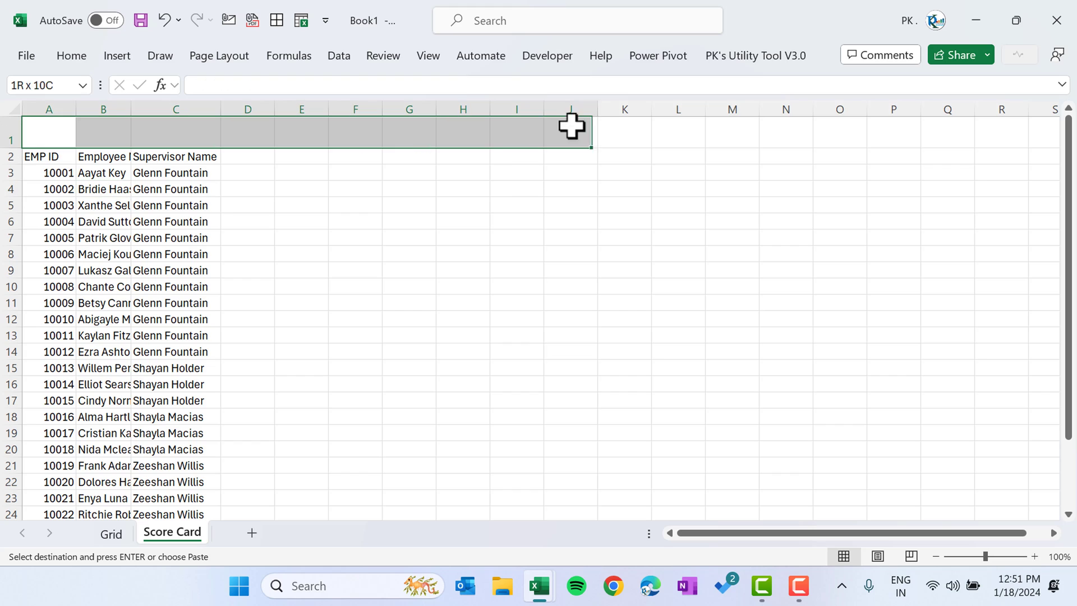
left_click(213, 188)
Pick D2 and select Grid's parameter names B4:B13, dismissing Paste Special without pasting.
left_click(168, 159)
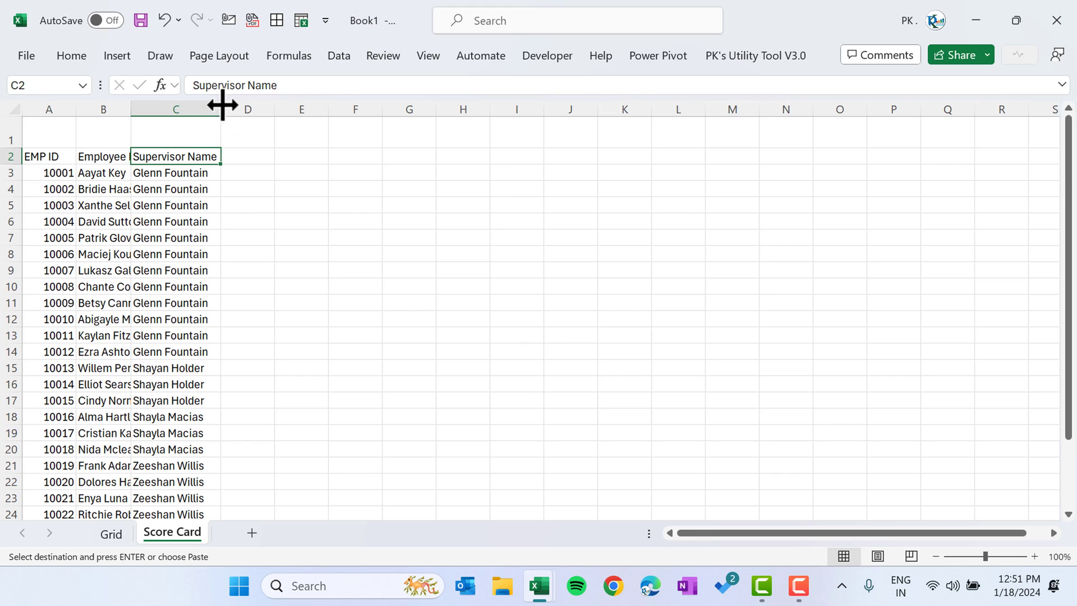
left_click(253, 155)
left_click(112, 535)
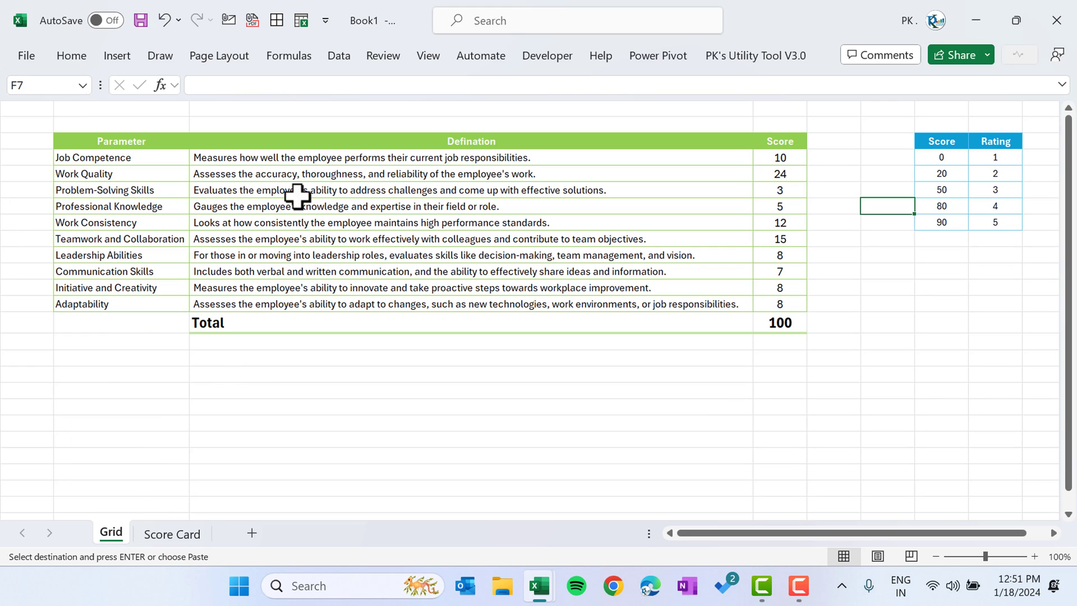
left_click_drag(108, 159, 101, 303)
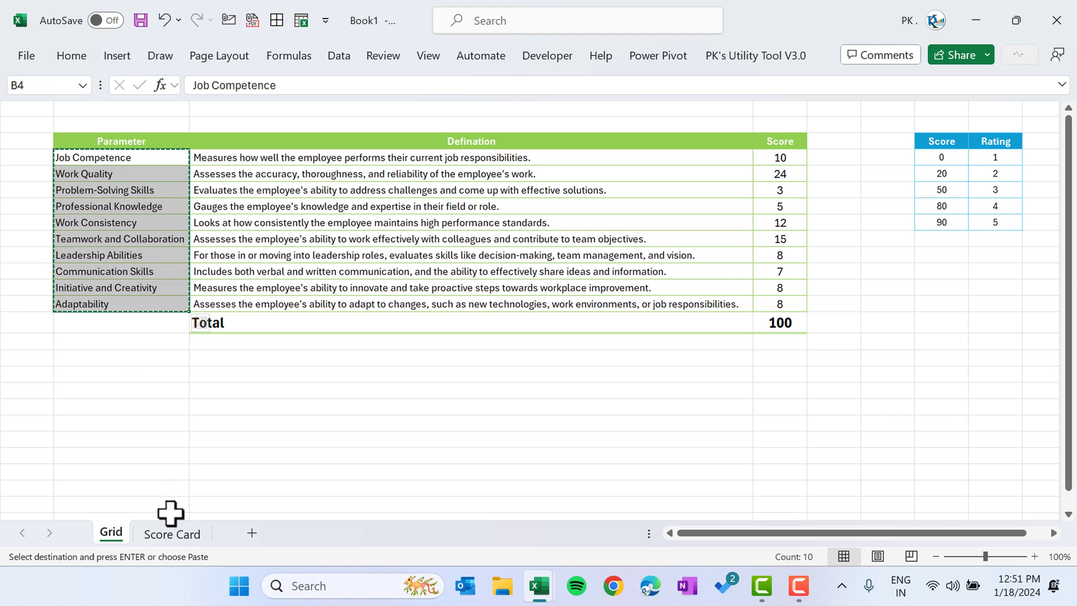
left_click(171, 533)
key("alt+e")
key("s")
key("v")
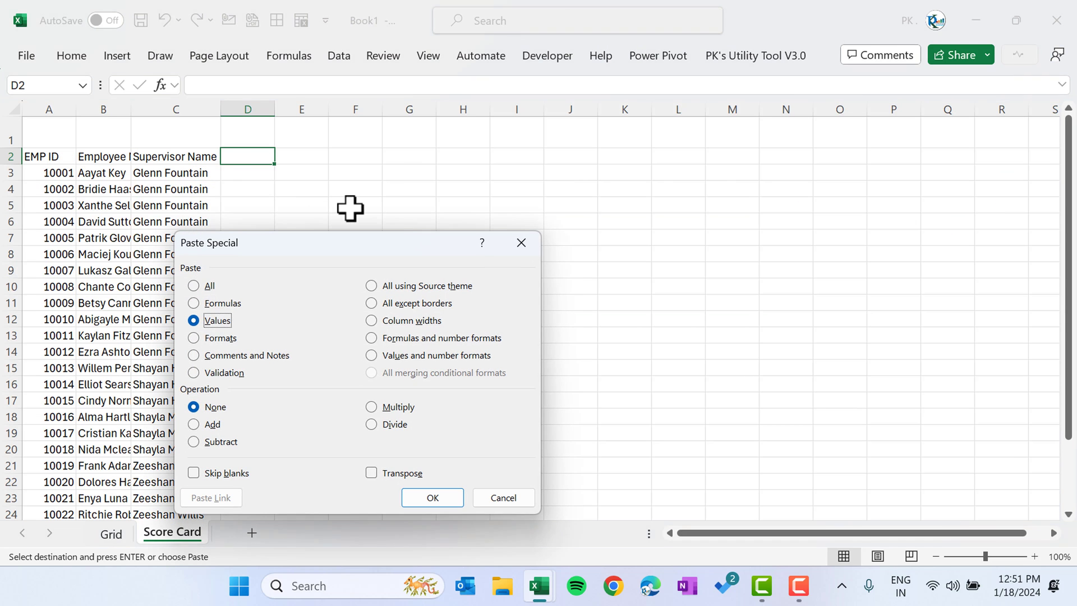
key("Return")
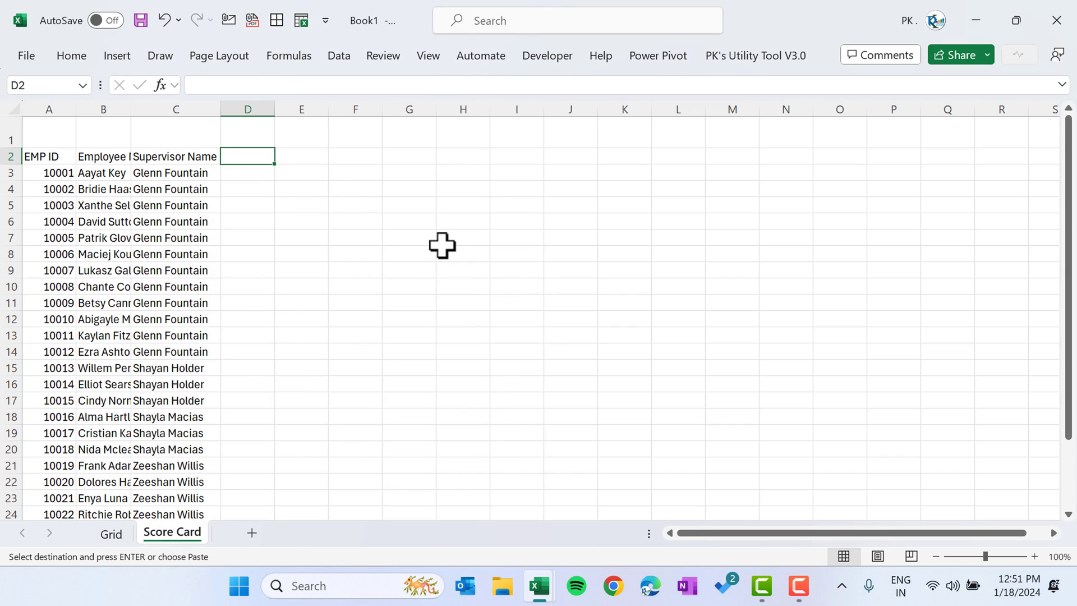
Enter =TRANSPOSE(Grid!B4:B13) in D2 to spill the ten parameter names across row 2.
type("=tra")
key("Tab")
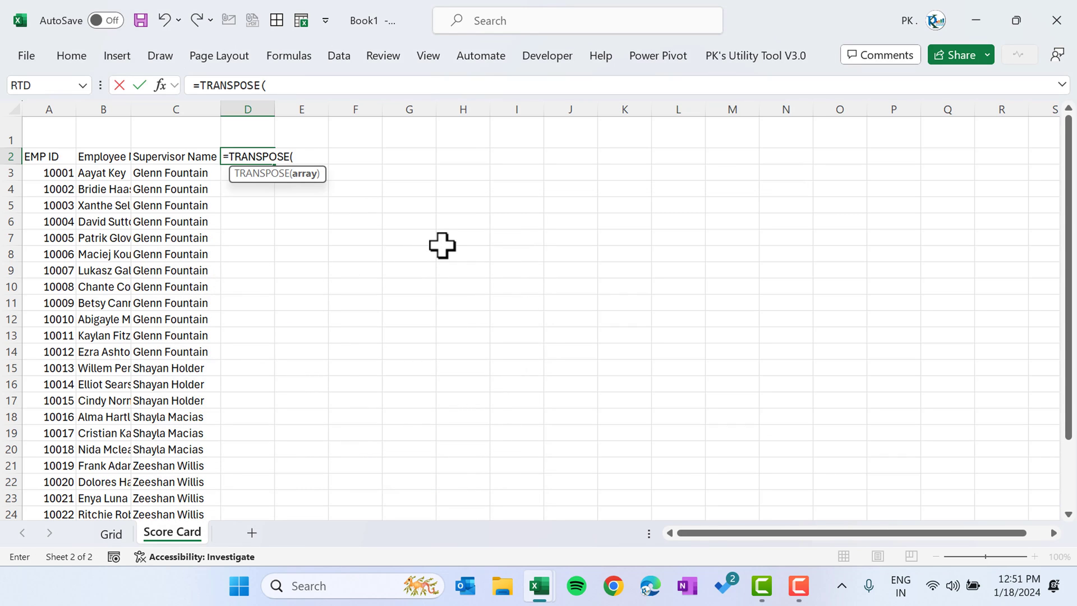
left_click(111, 533)
left_click_drag(134, 158, 128, 303)
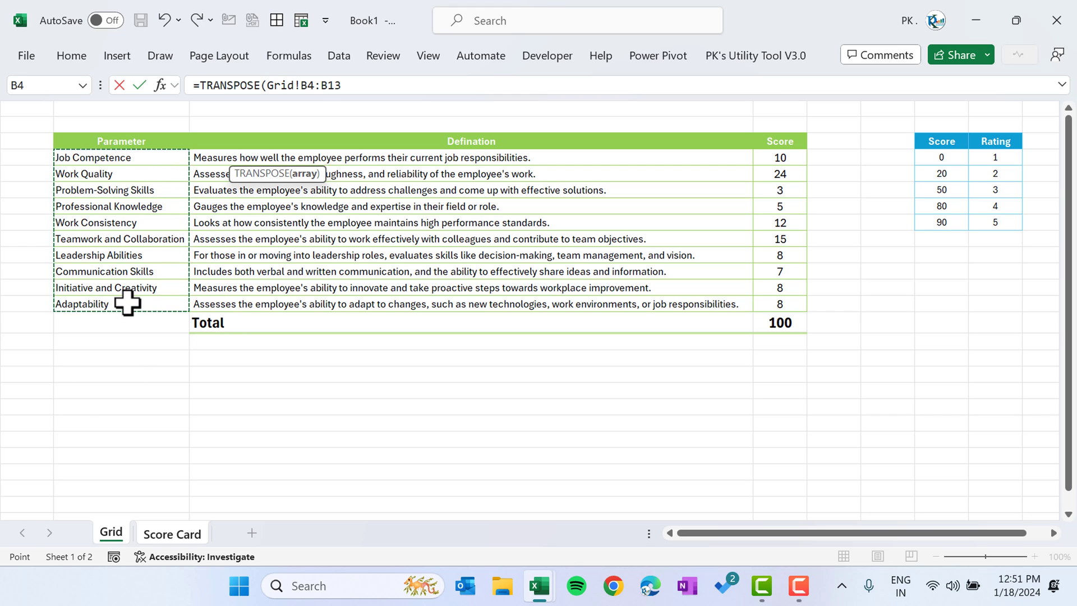
type(")")
key("Return")
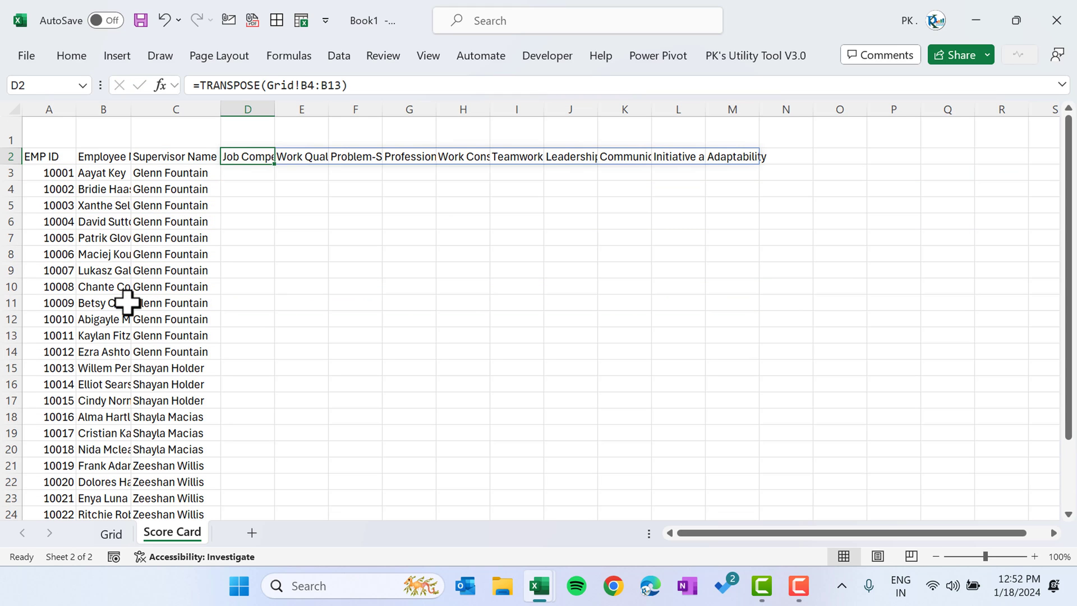
Autofit columns D through M to the spilled parameter headers.
key("ctrl+shift+Right")
key("alt+h")
key("o")
key("i")
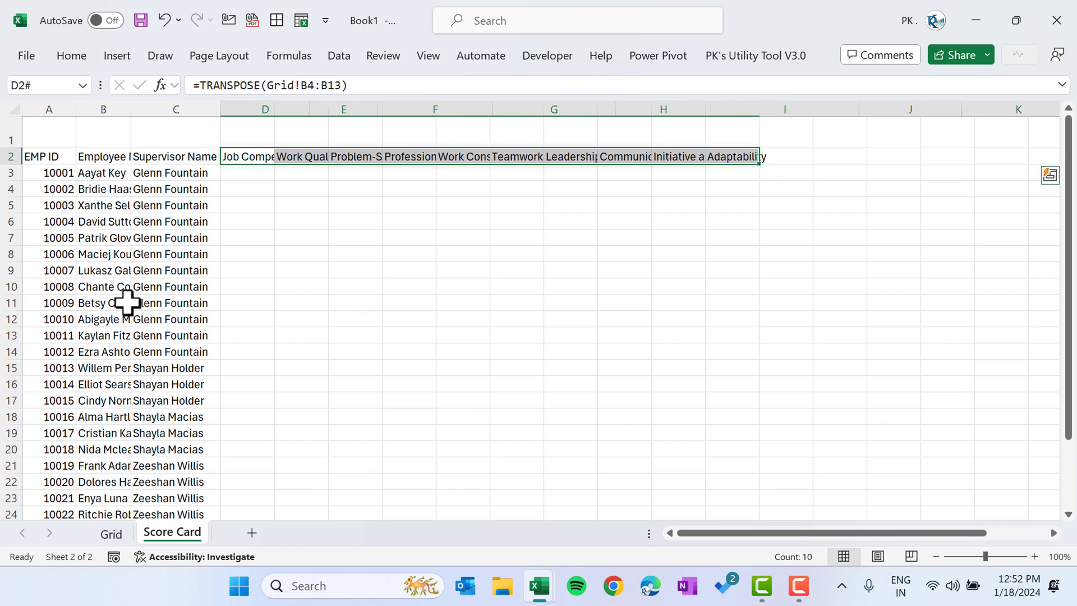
key("Left")
key("Right")
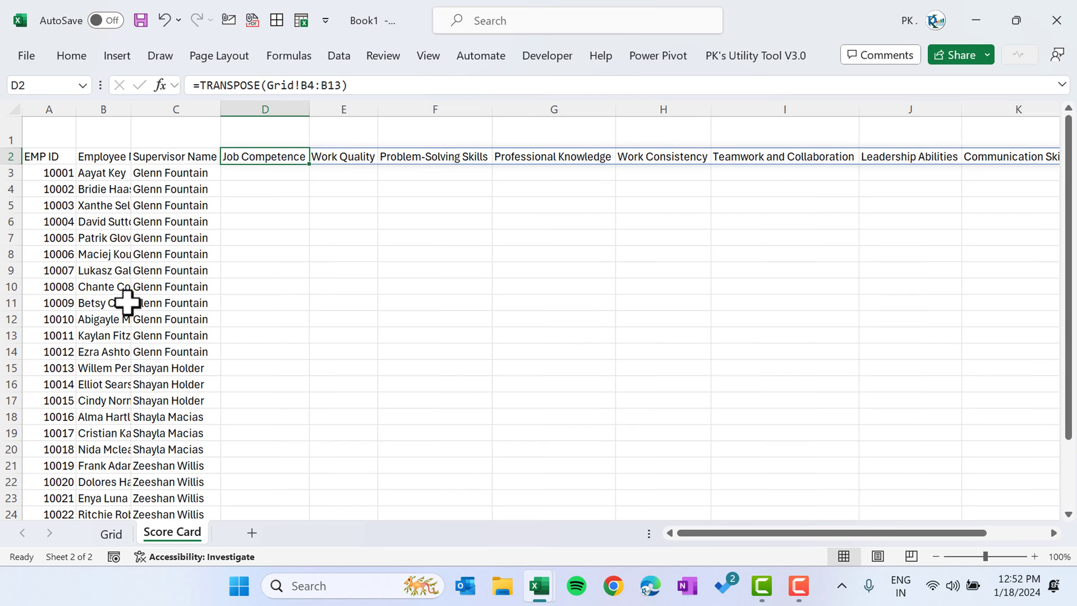
Add the headers Performance Score in N2 and Rating in O2.
key("Down")
key("Up")
key("Left")
key("Left")
key("Left")
key("Right")
key("Right")
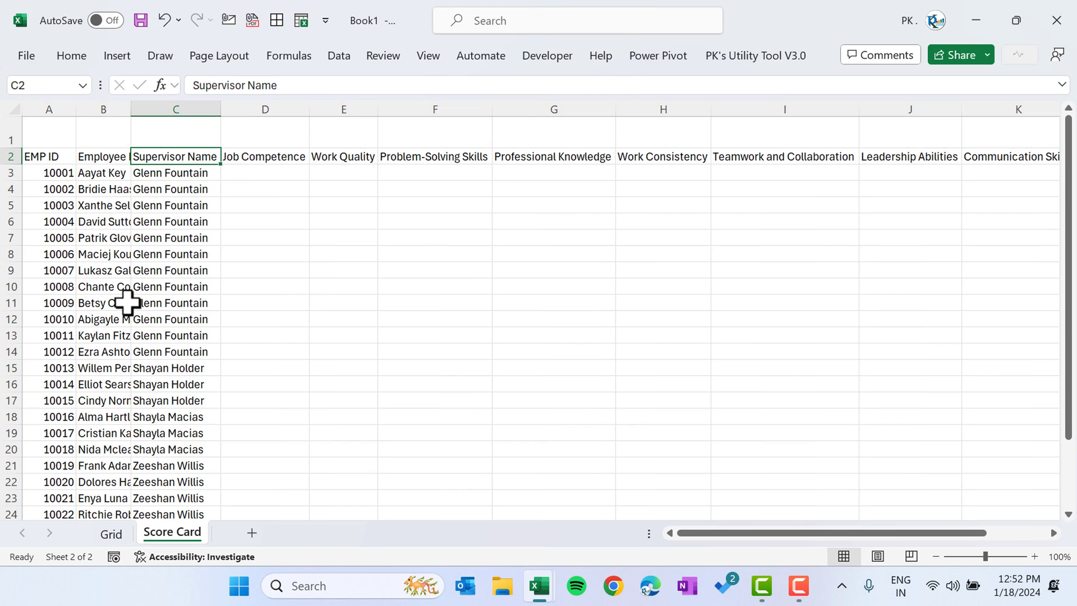
key("ctrl+Right")
key("Right")
key("Right")
key("Right")
key("Right")
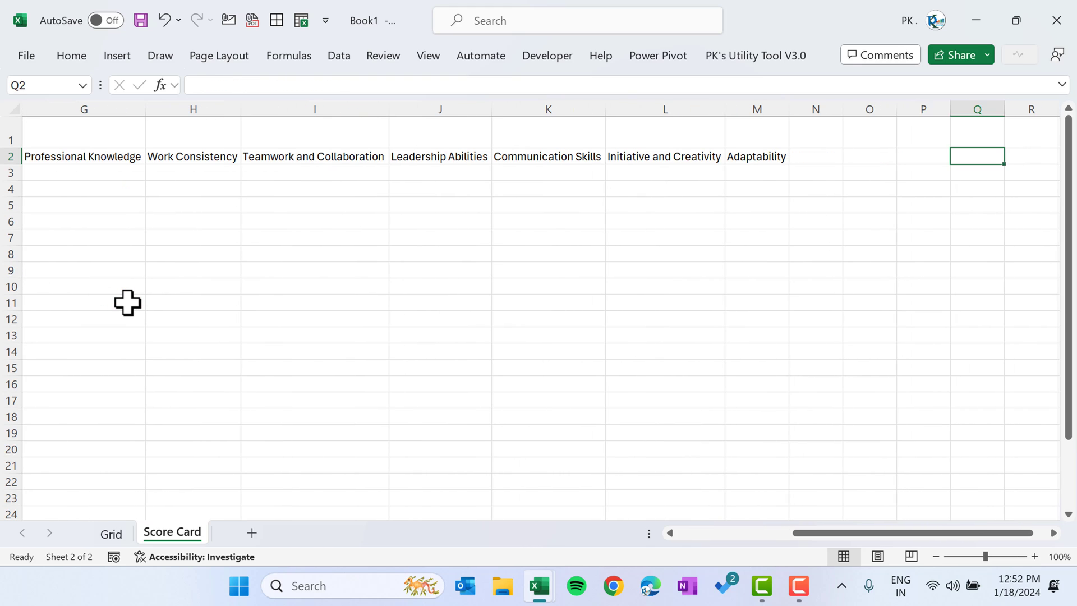
key("Left")
key("Left")
key("Left")
type("Per")
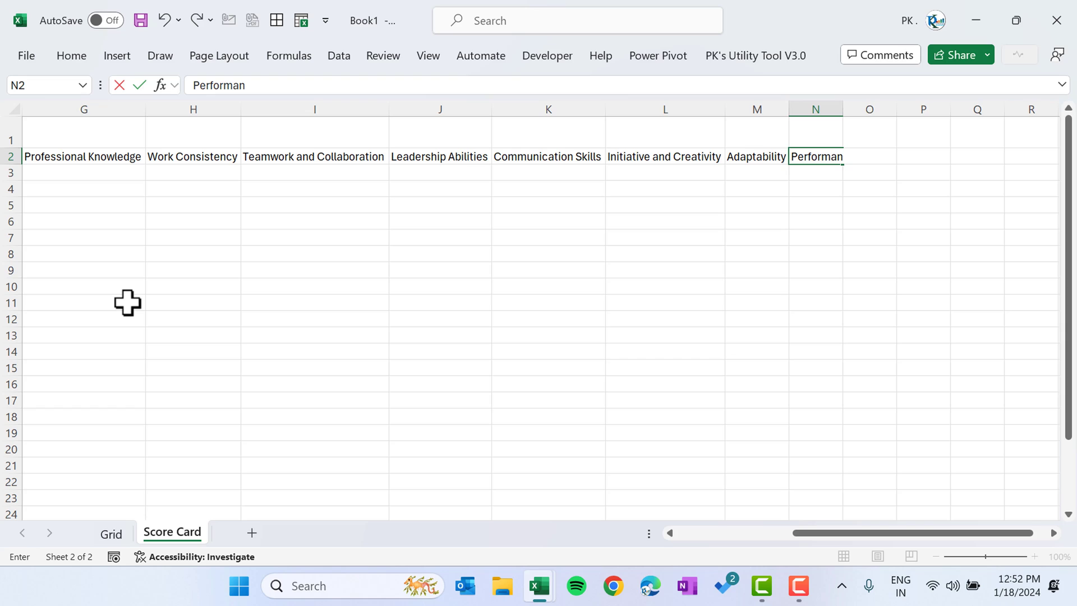
type("formance Score")
key("Return")
key("Up")
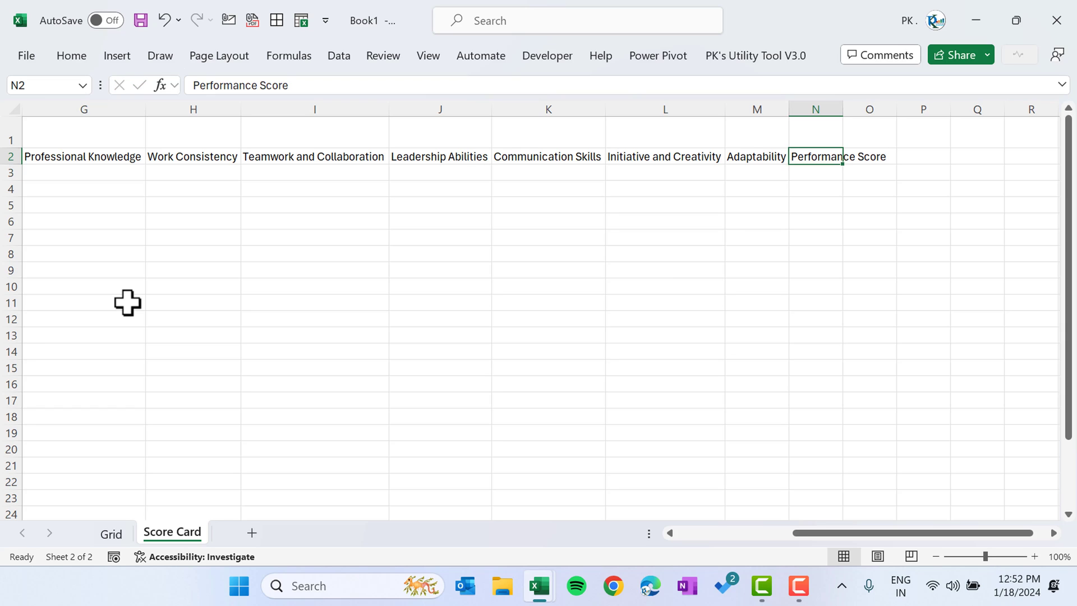
key("Right")
type("Ratin")
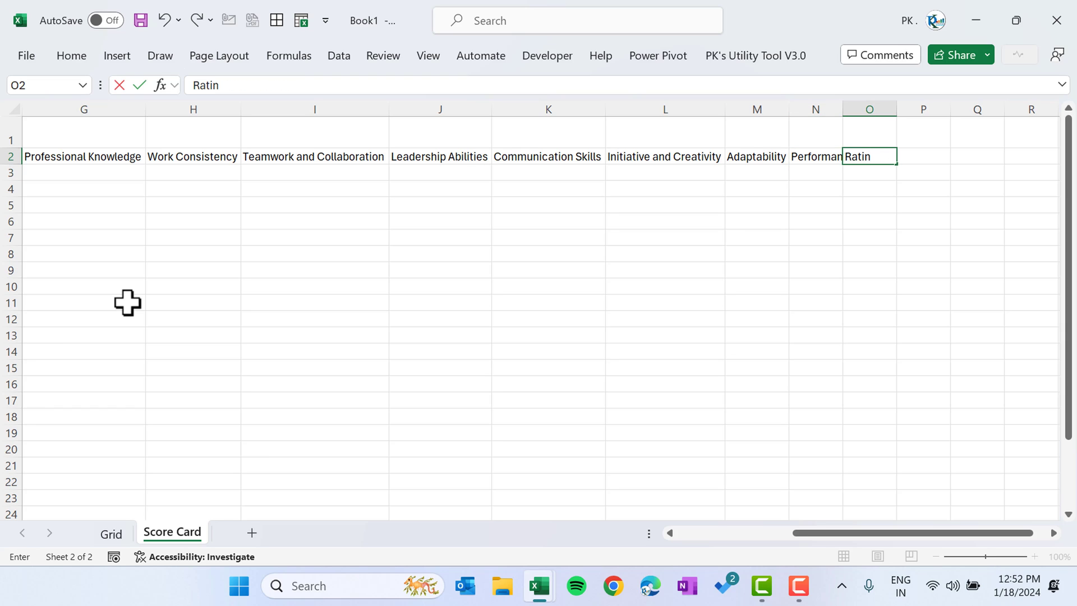
type("g")
key("Return")
key("Up")
key("Left")
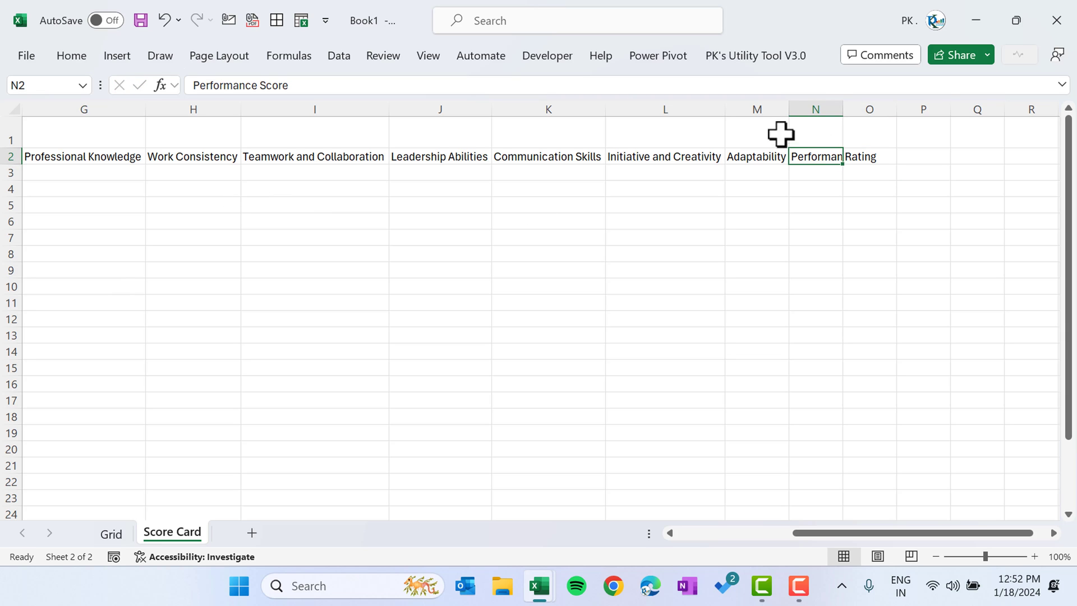
Autofit column N to Performance Score and select the whole score card range.
double_click(842, 109)
key("ctrl+Left")
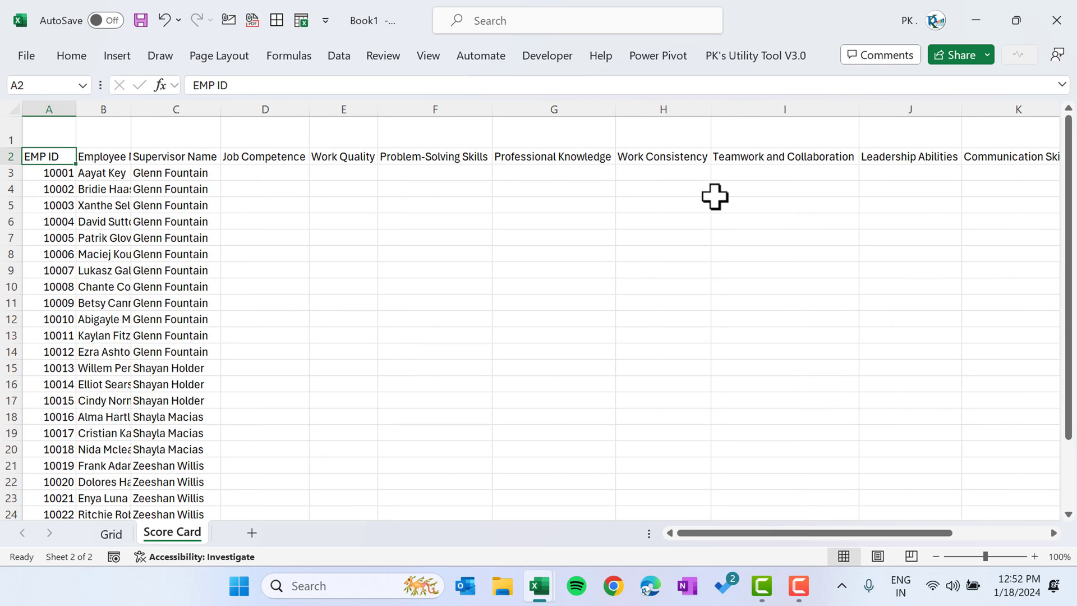
key("ctrl+a")
Give the score card data light-blue outline and inside borders.
key("ctrl+1")
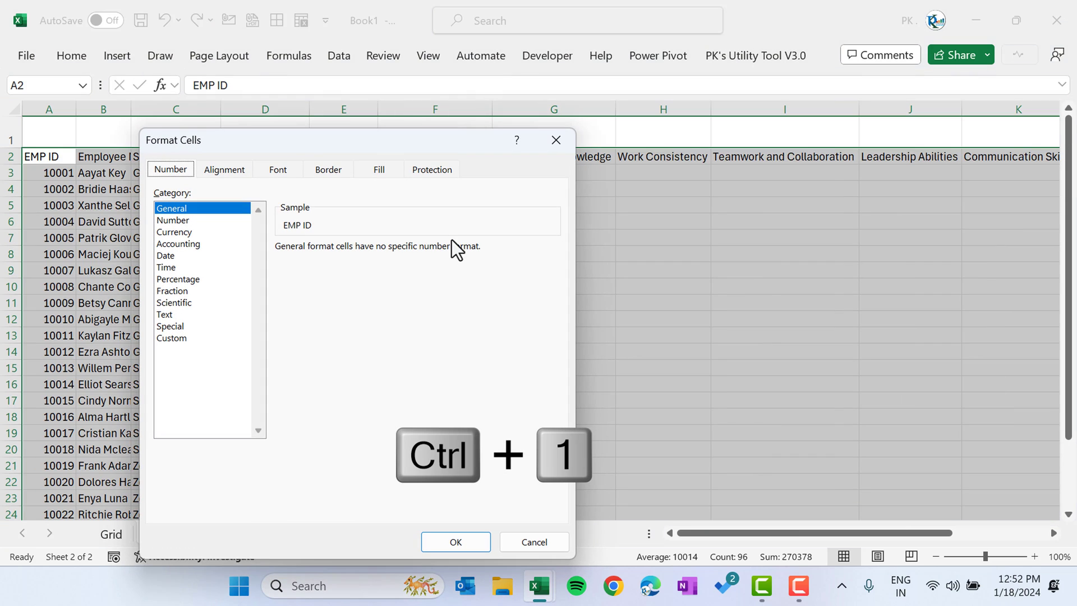
left_click(329, 169)
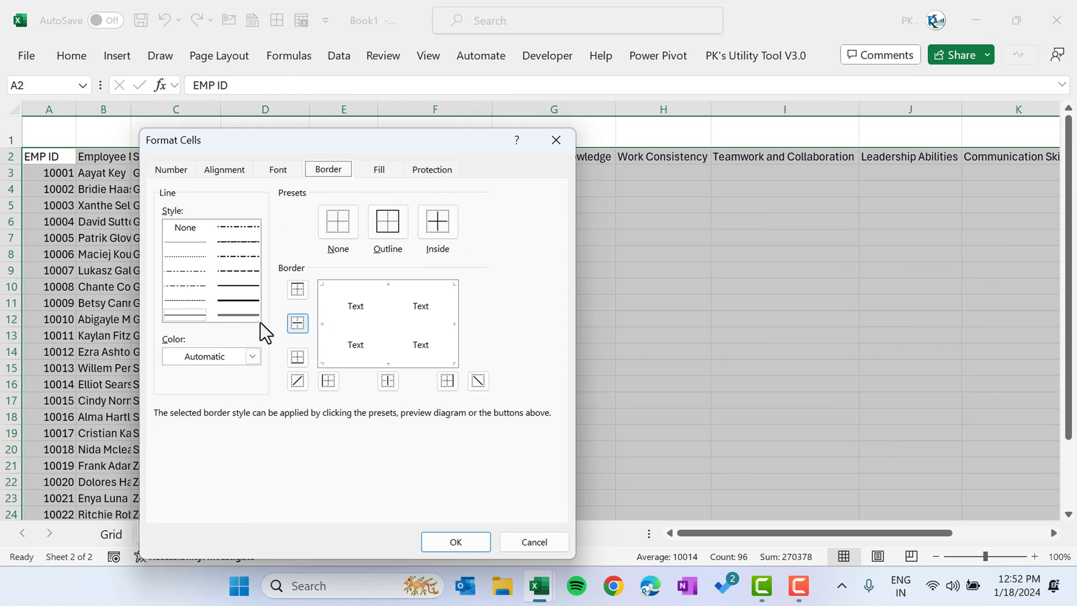
left_click(251, 353)
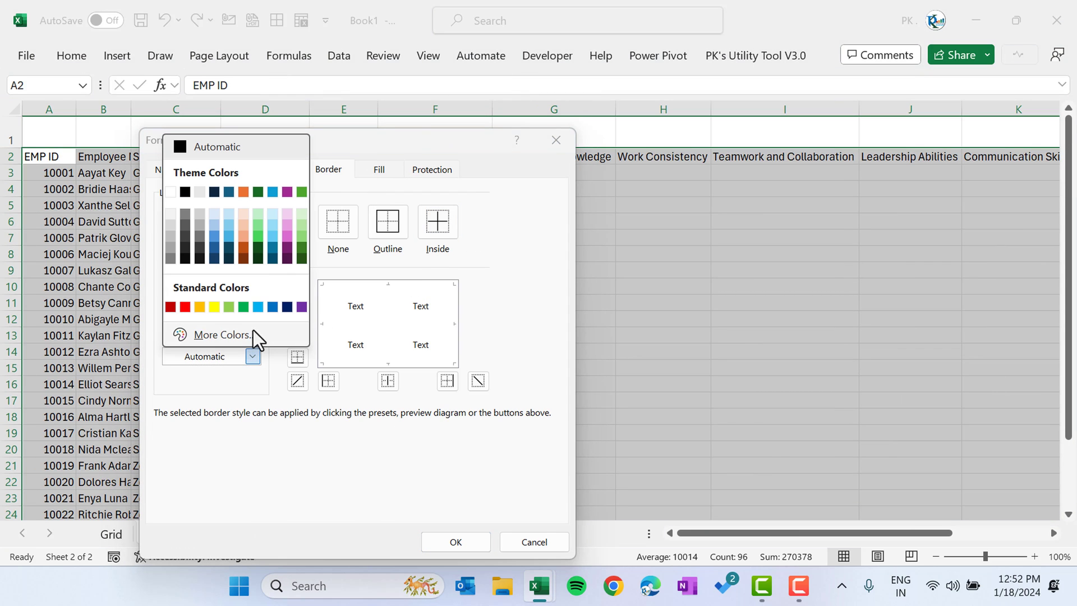
left_click(273, 223)
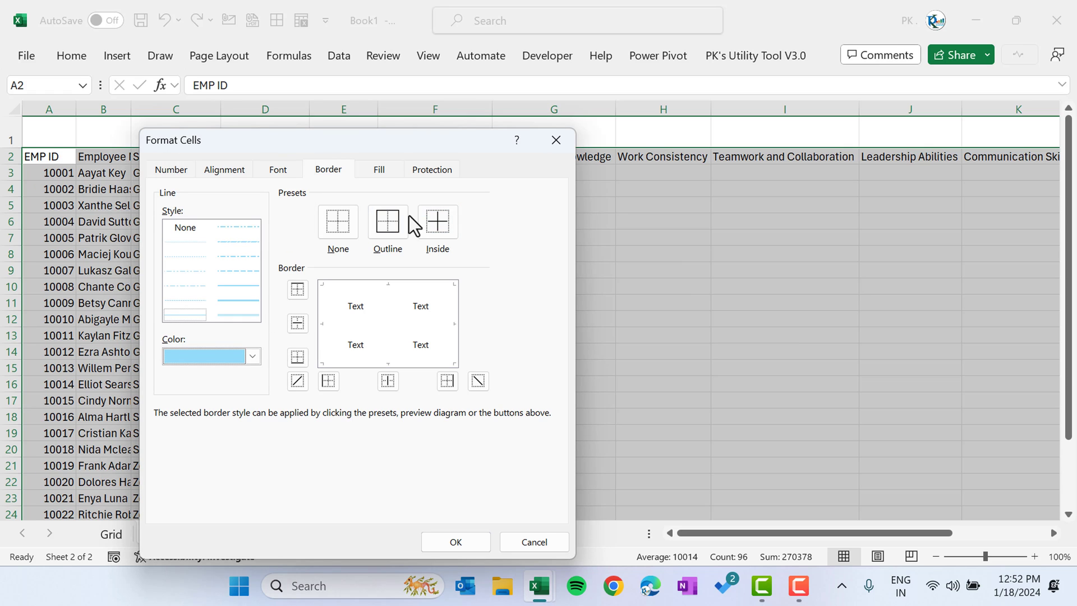
left_click(384, 221)
left_click(445, 220)
left_click(476, 539)
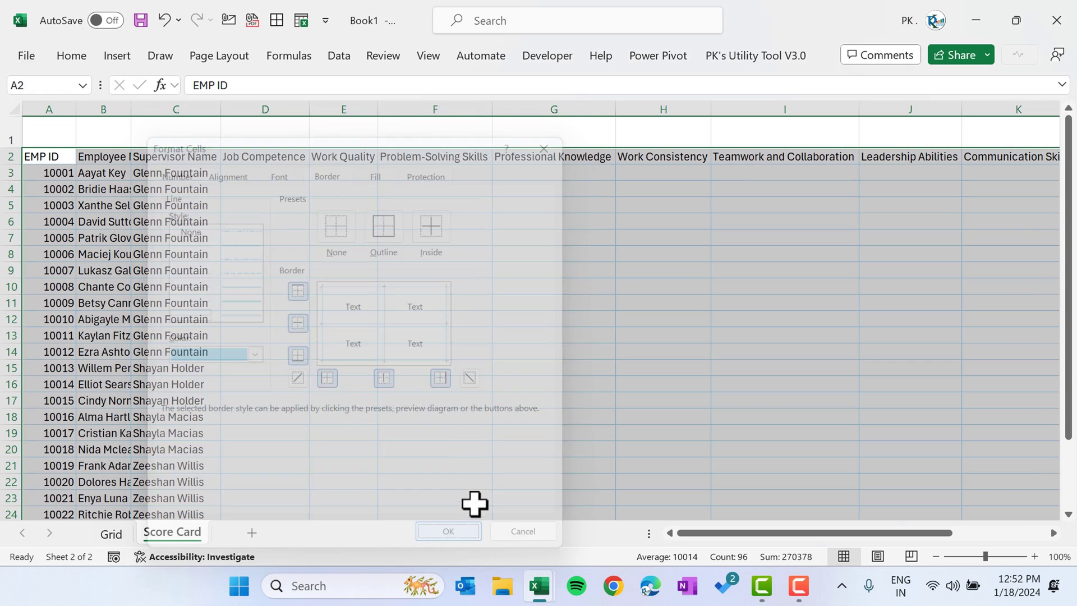
Centre the data text and shrink its font to 9 points.
left_click(68, 59)
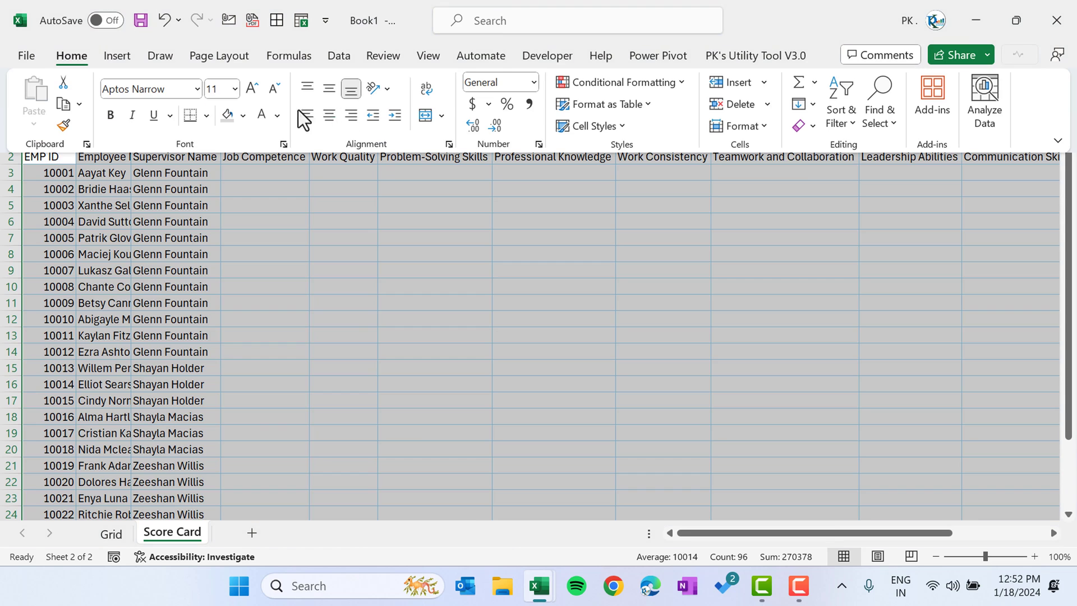
left_click(330, 114)
left_click(274, 88)
left_click(273, 90)
left_click(244, 173)
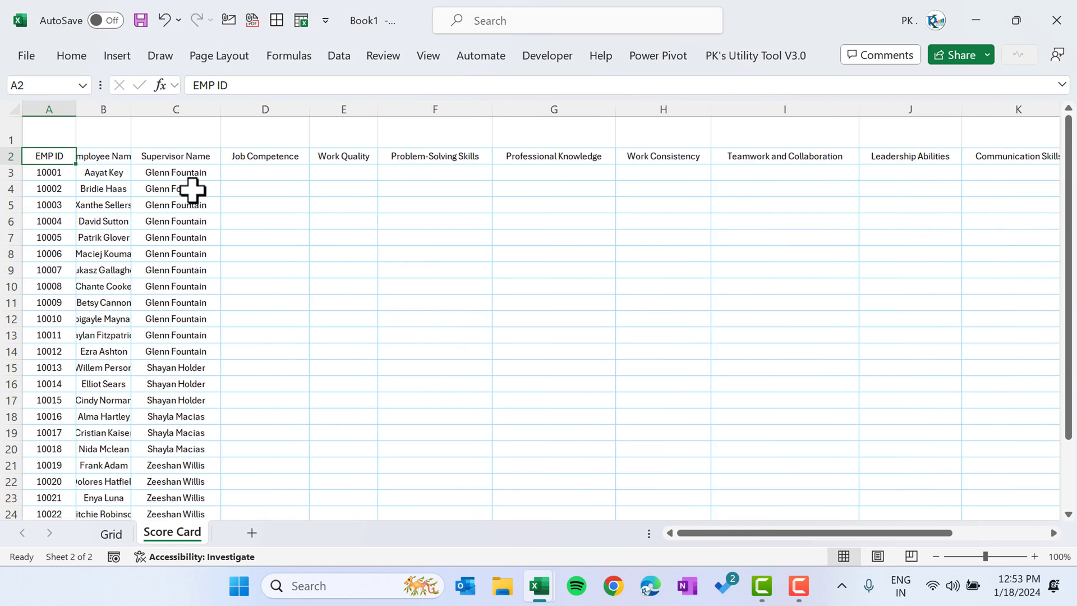
Fill header row A2:O2 blue and make it bold, then Merge & Center row 1 across A1:O1.
key("ctrl+shift+Right")
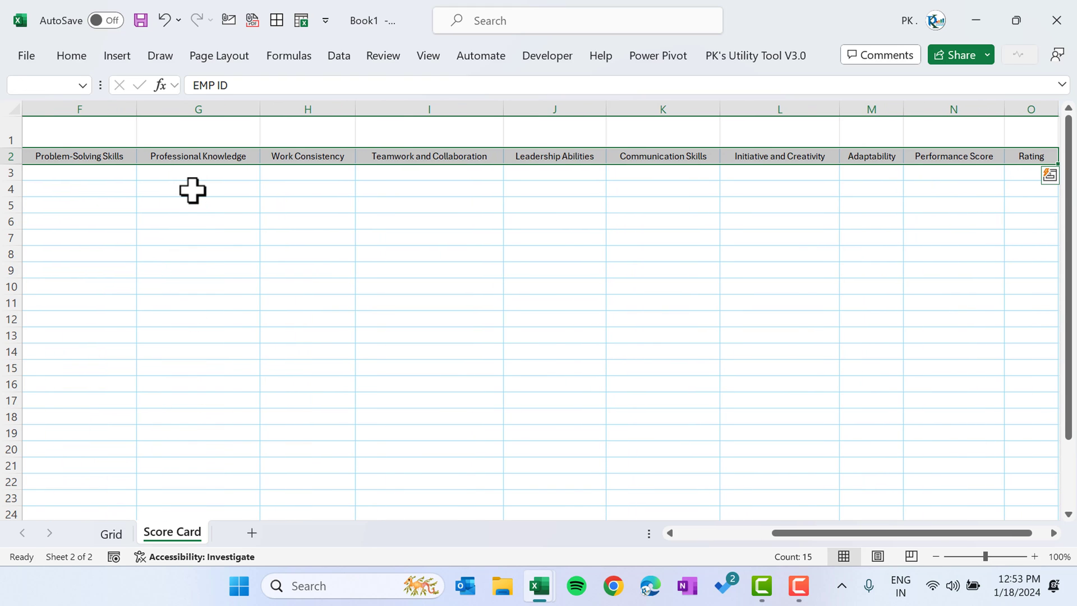
left_click(85, 55)
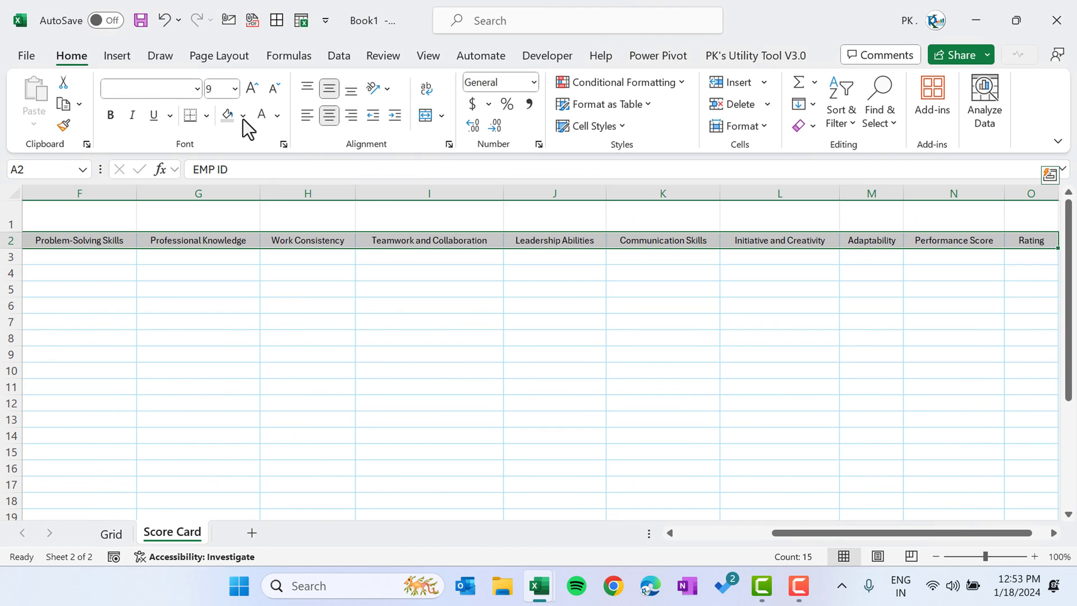
left_click(243, 116)
left_click(328, 158)
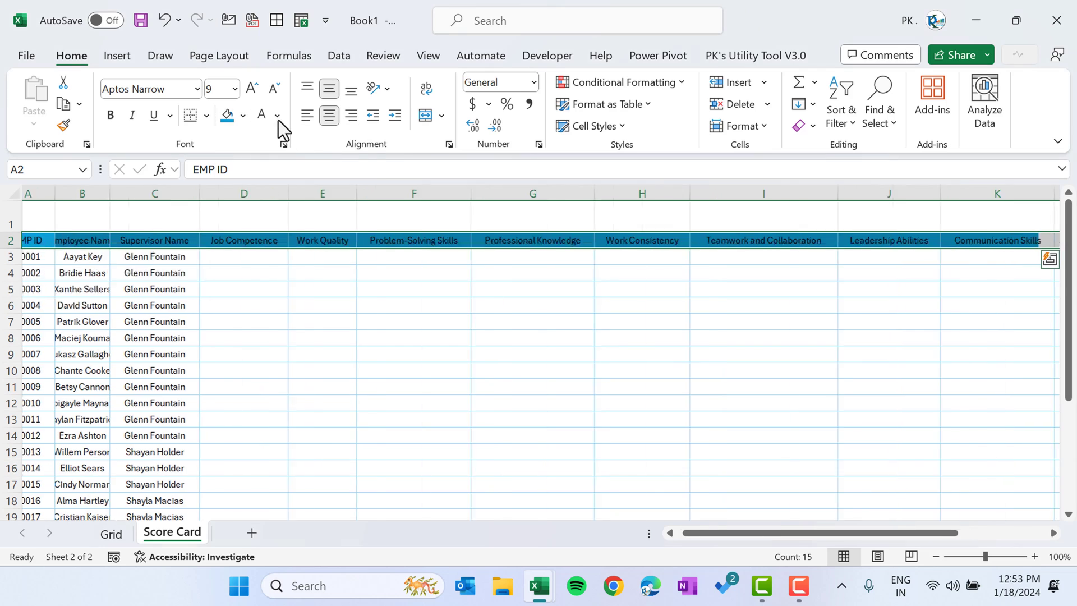
left_click(110, 115)
left_click_drag(49, 215, 954, 209)
left_click(426, 114)
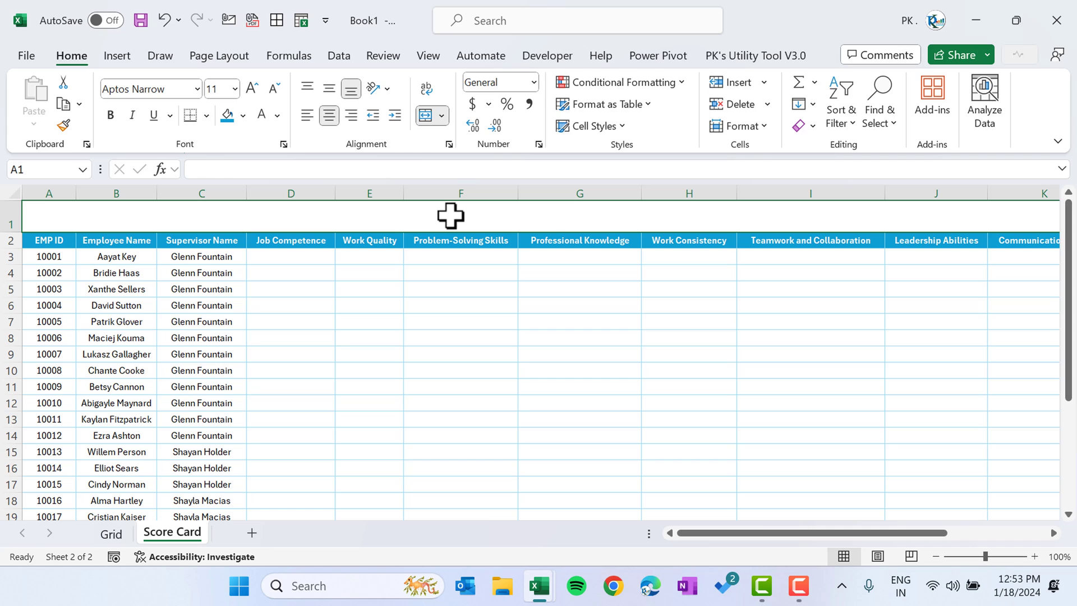
Enter the title 'Employee Performance Rating Card - Jan 2024' in the merged A1 cell.
type("Employee Performance Rating Card - Jan 2024")
key("Return")
left_click(450, 216)
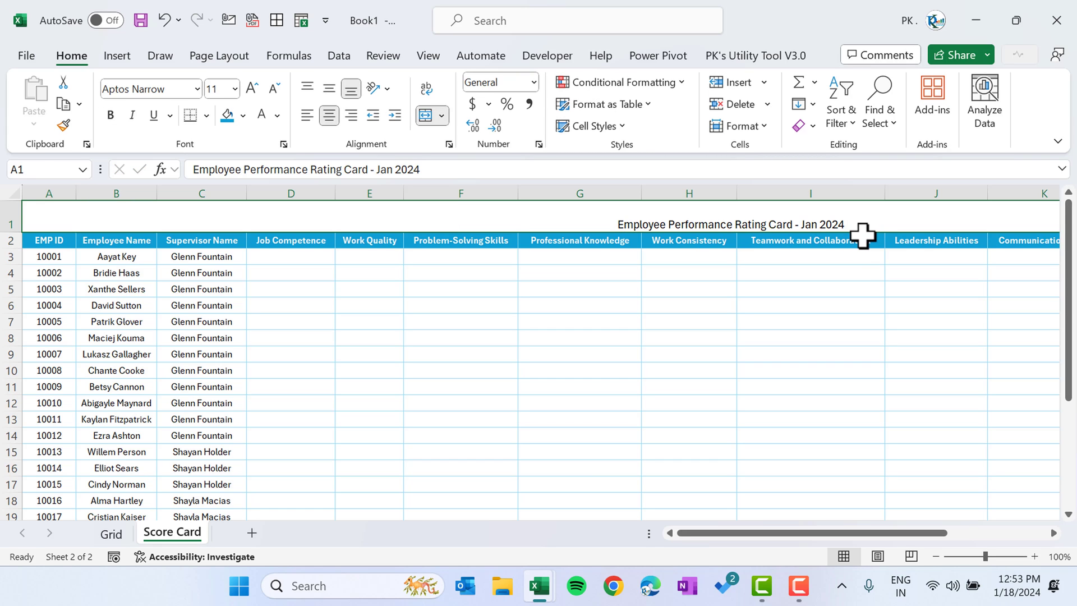
Middle-align the title, enlarge it to 18 points and fill its band dark teal.
left_click(327, 89)
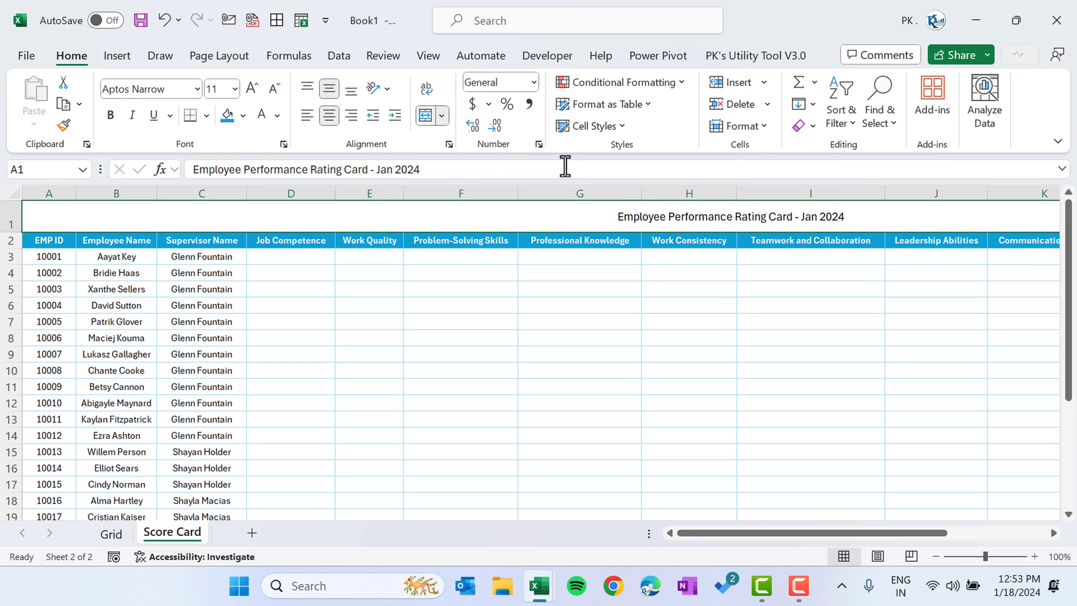
left_click(250, 89)
left_click(251, 89)
left_click(250, 89)
left_click(251, 90)
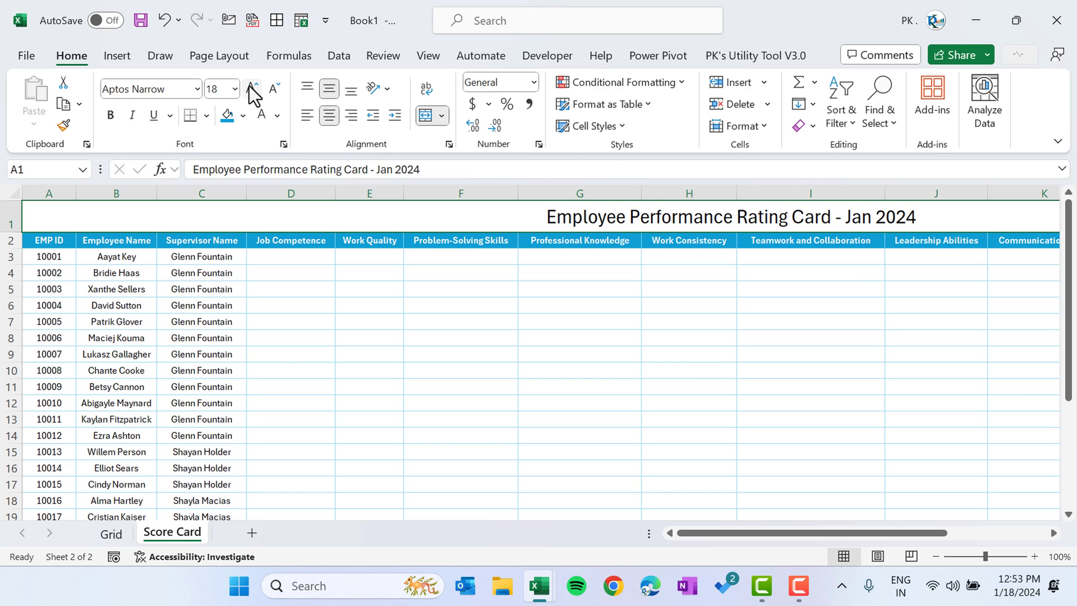
left_click(243, 115)
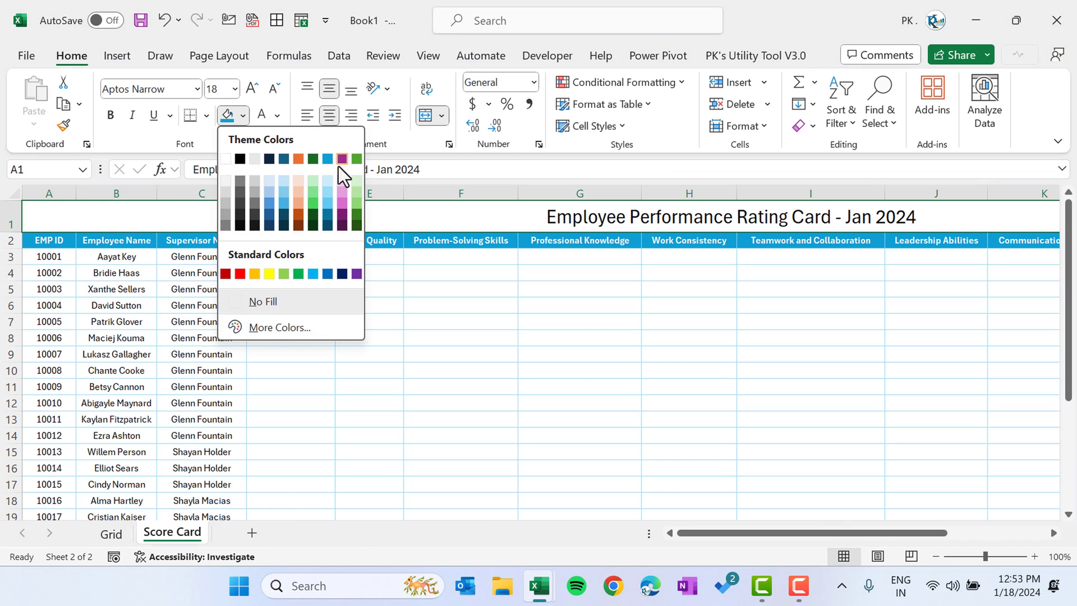
left_click(328, 215)
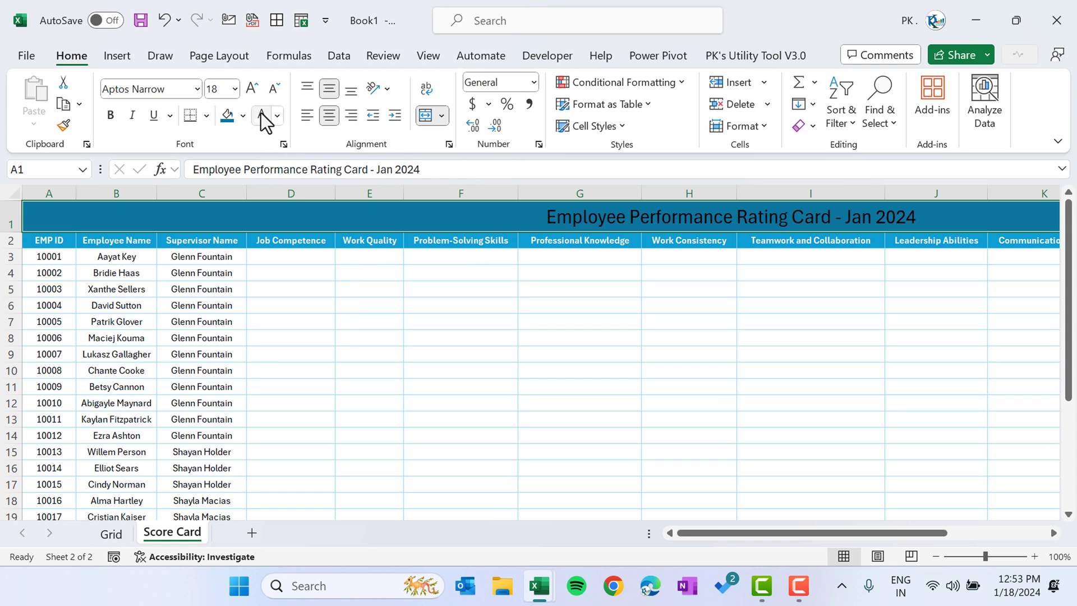
left_click(369, 241)
key("Left")
key("Left")
key("Right")
key("Right")
key("Left")
key("Left")
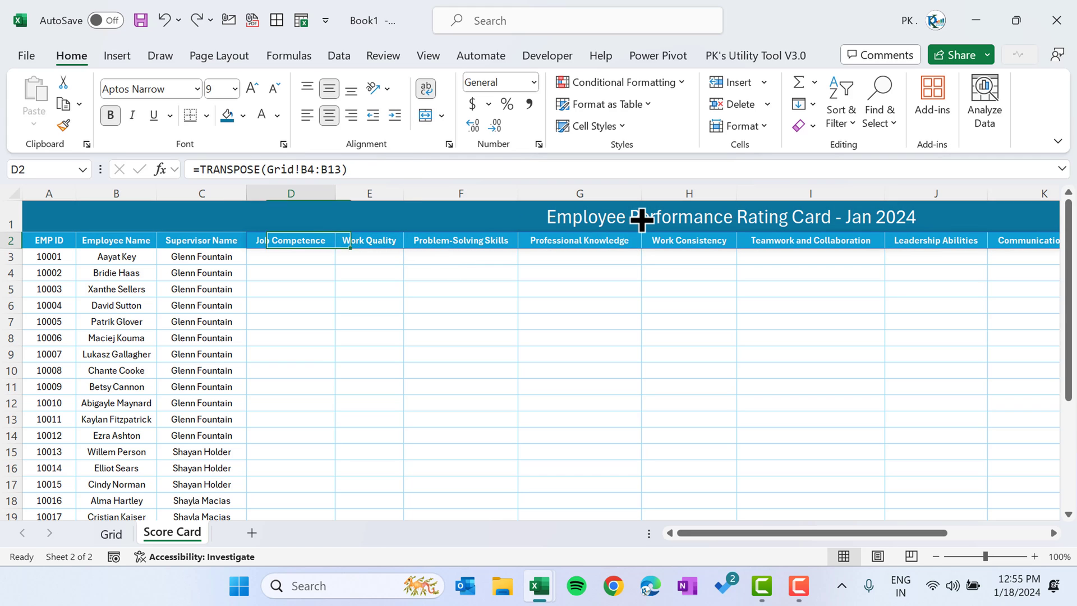
Replace the formula-driven headers D2:O2 with their plain values via Paste Special.
key("Right")
key("ctrl+shift+Right")
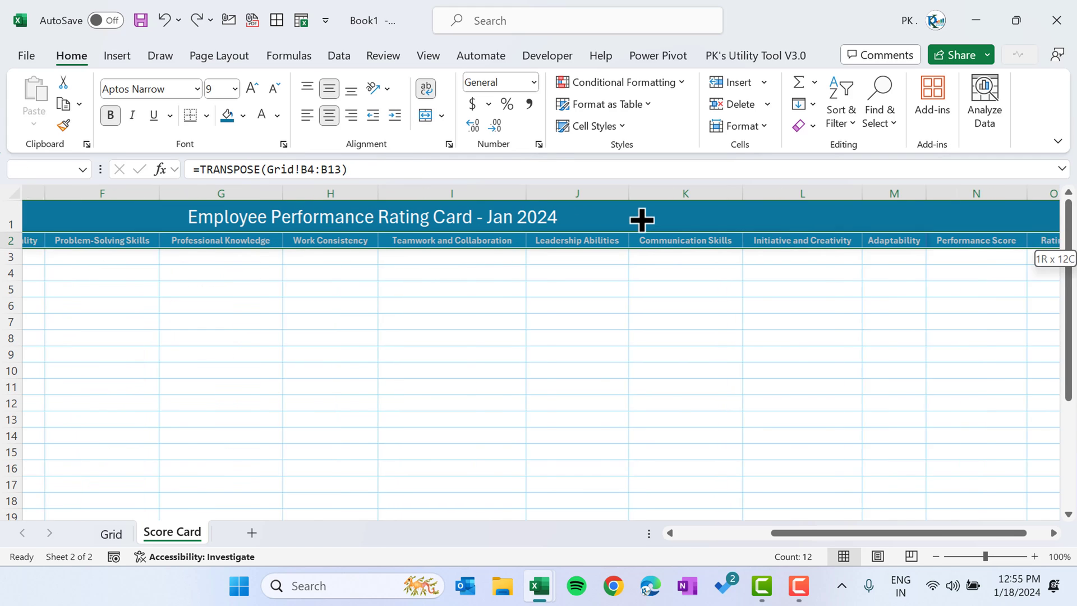
key("ctrl+c")
key("ctrl+alt+v")
key("v")
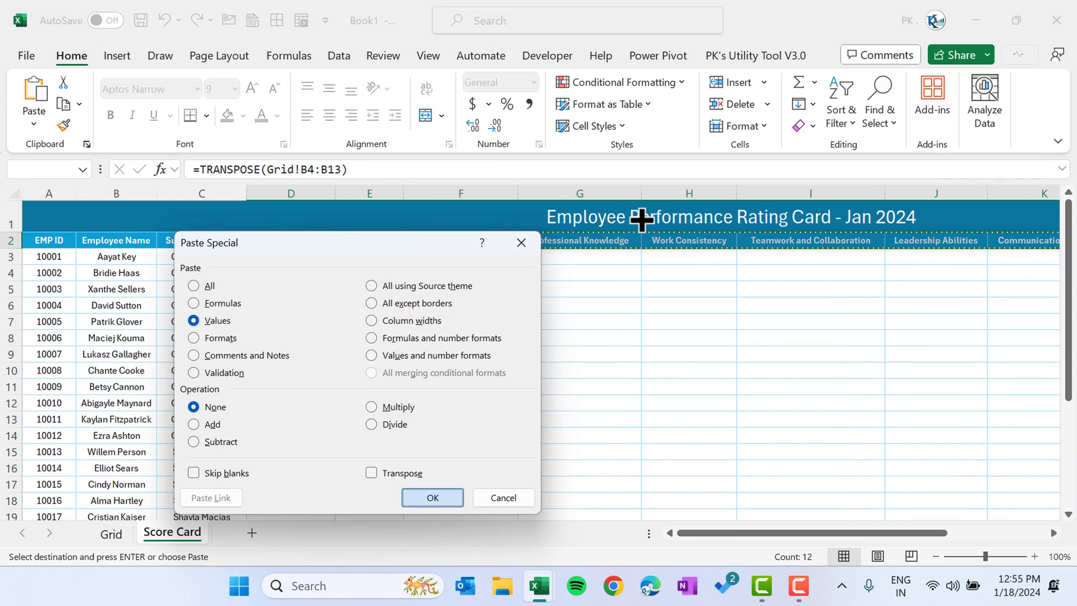
key("Return")
key("Escape")
key("Left")
key("Left")
key("Left")
Format A2:O29 as a table with headers.
key("ctrl+shift+Right")
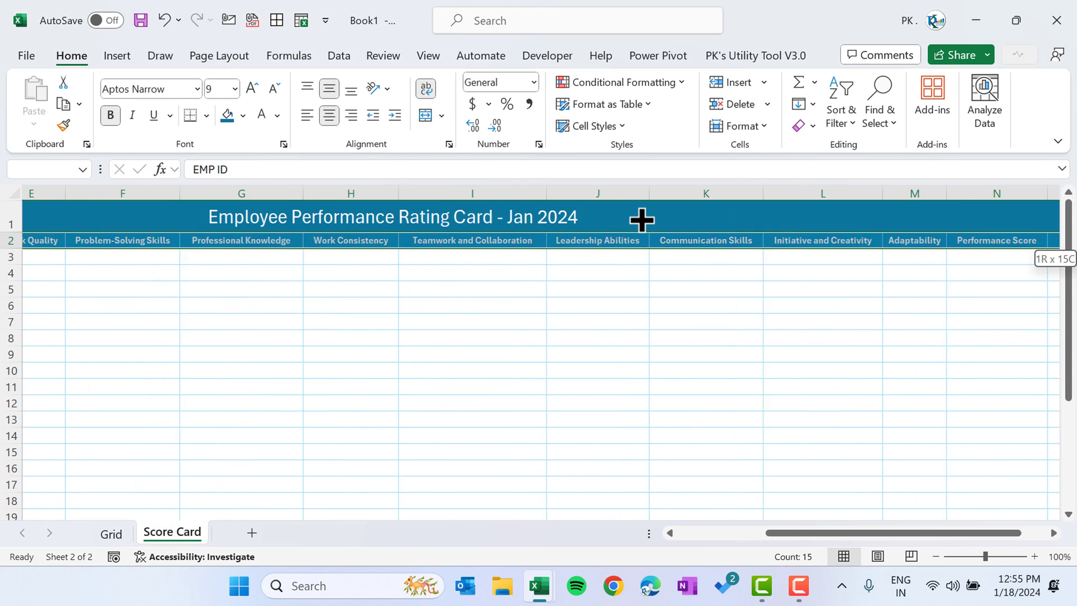
key("ctrl+shift+Down")
key("ctrl+t")
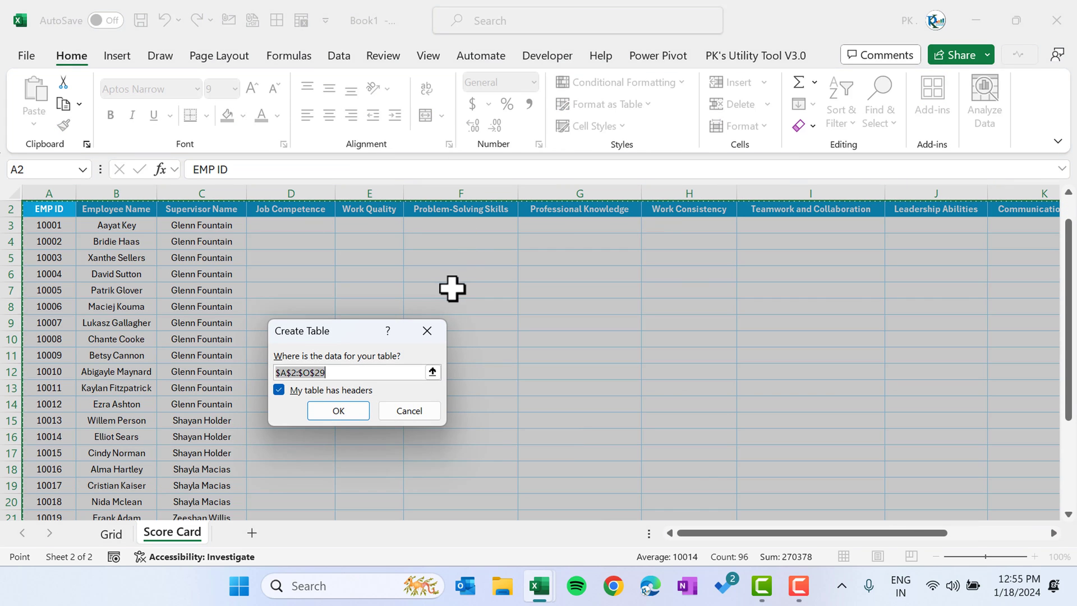
left_click(349, 408)
key("Right")
key("Down")
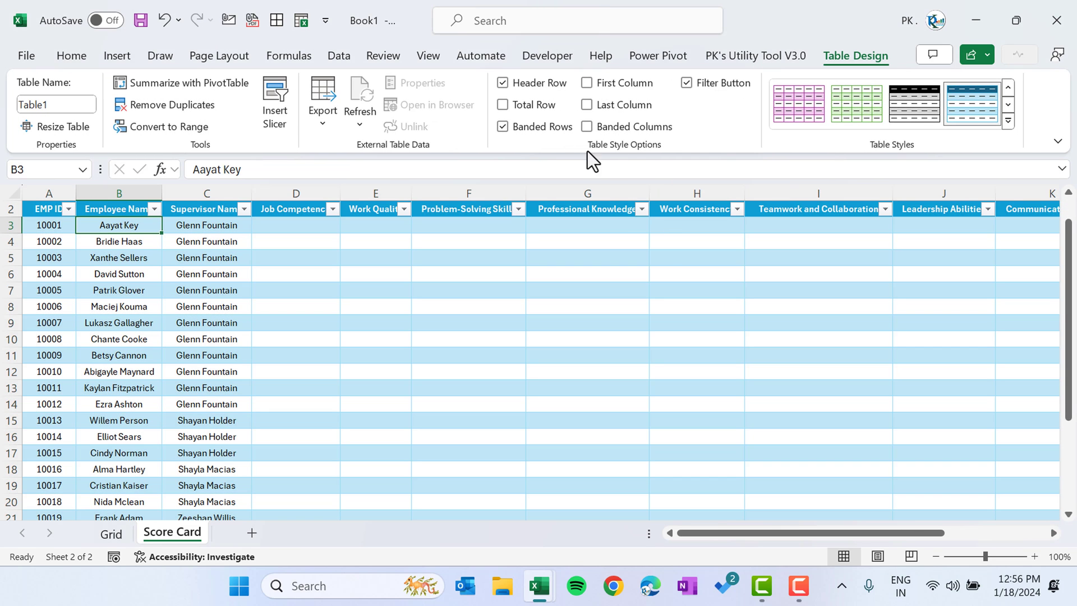
Remove the table's banded rows and hide its filter buttons.
left_click(541, 132)
left_click(470, 224)
key("Up")
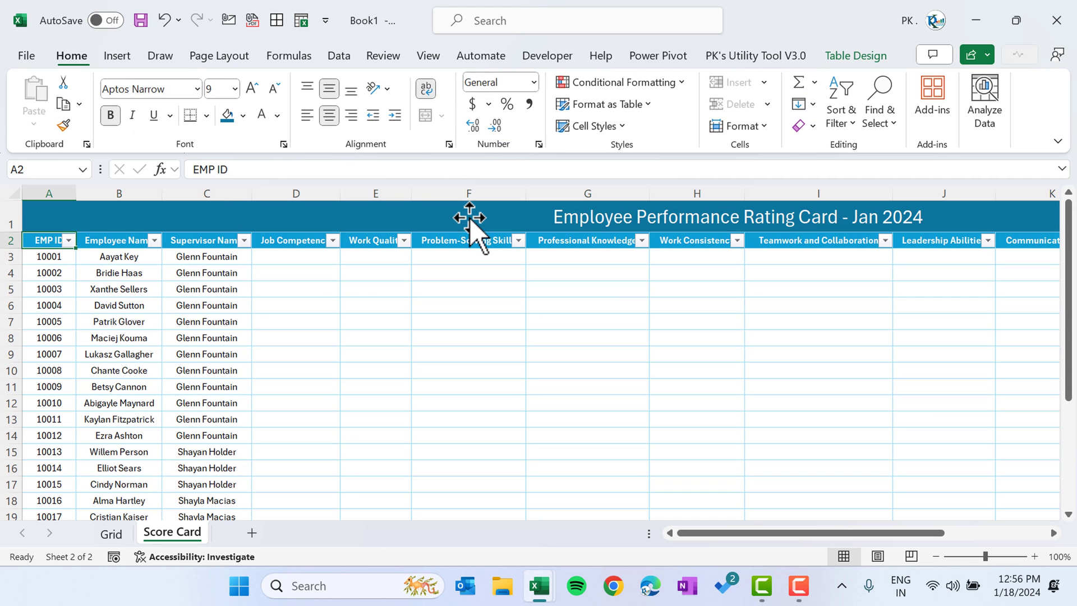
key("Down")
Wrap the header row text and make row 2 taller.
key("Up")
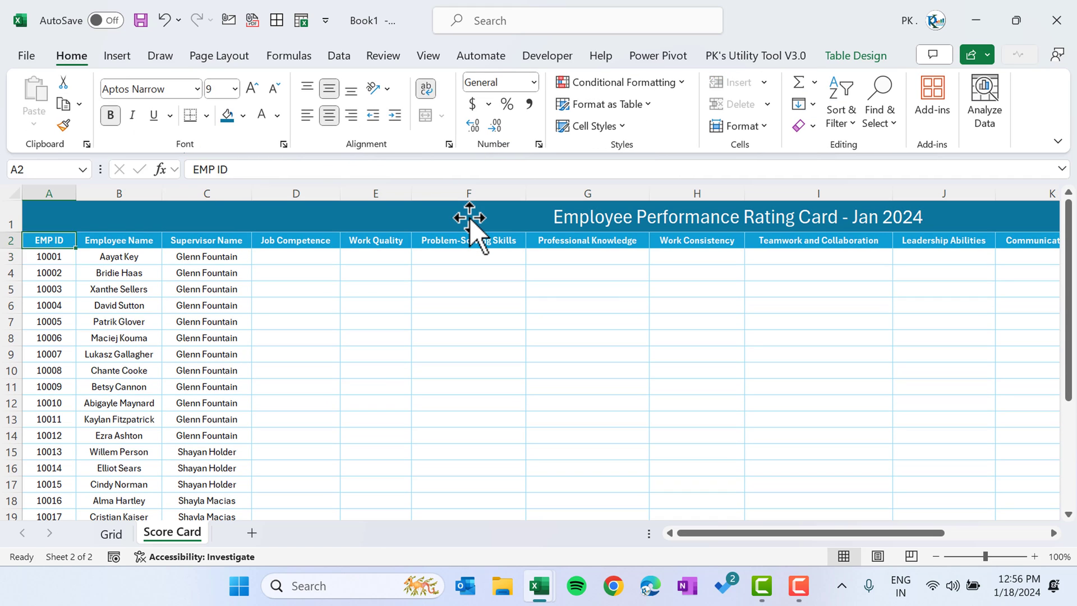
key("ctrl+shift+Right")
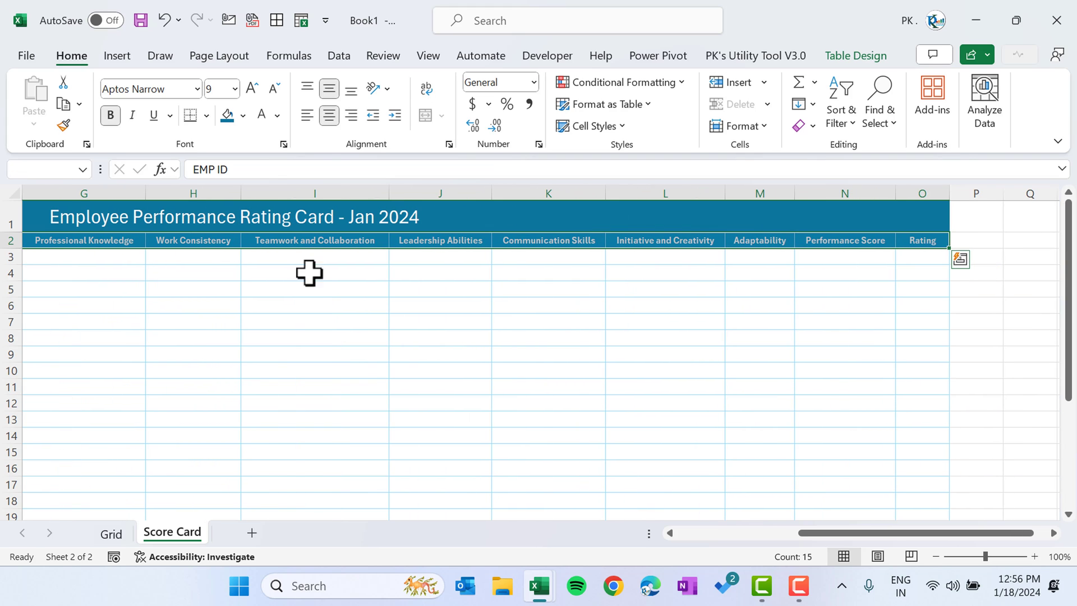
left_click(432, 93)
left_click(275, 244)
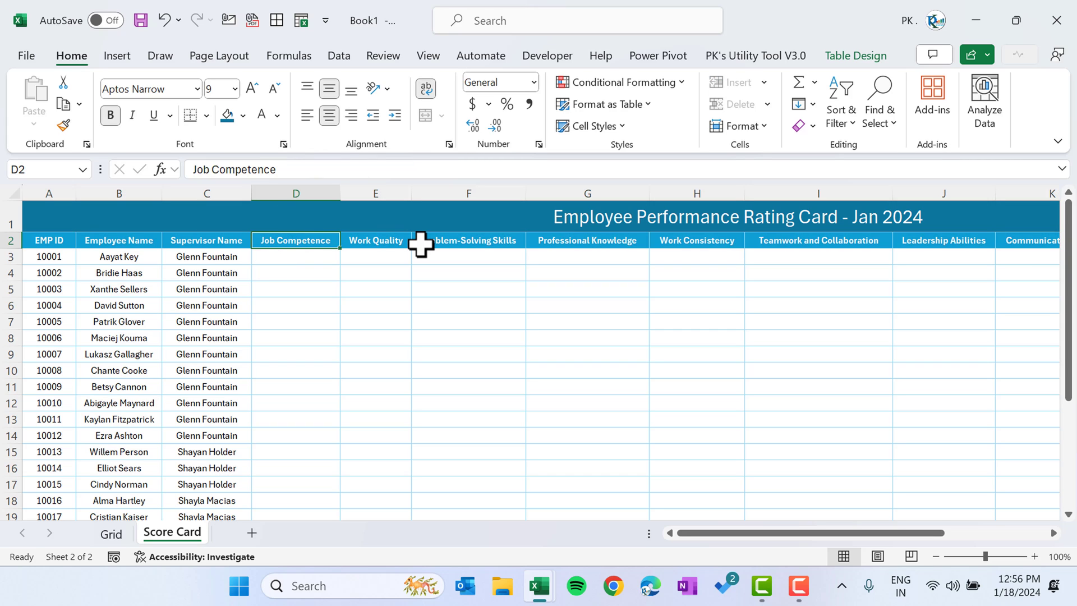
left_click(7, 240)
left_click_drag(12, 247, 12, 257)
left_click(283, 245)
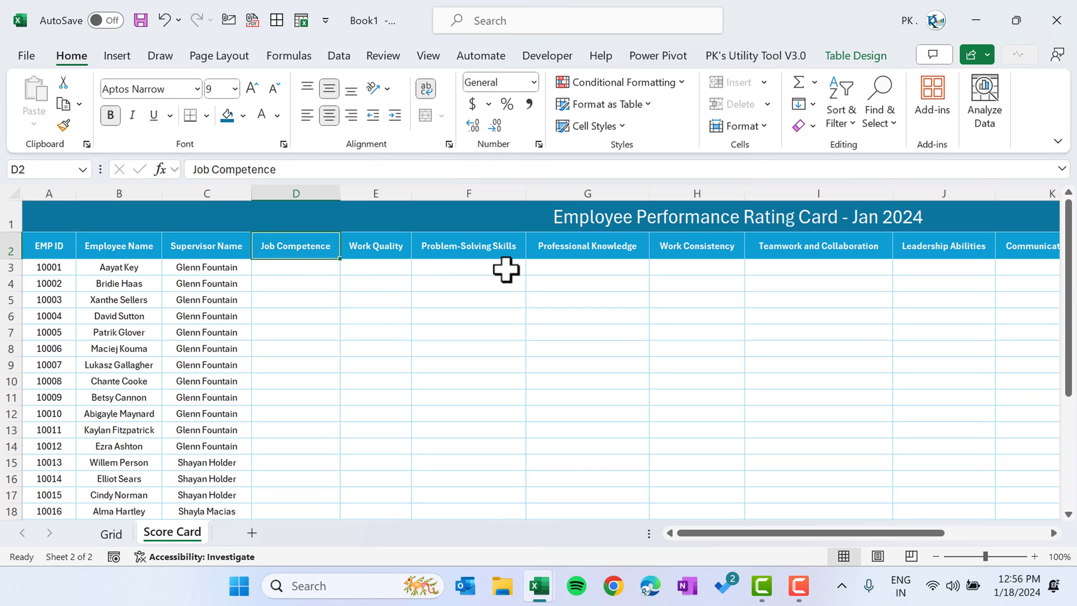
Resize the Score Card columns A through L to fit their contents.
key("Left")
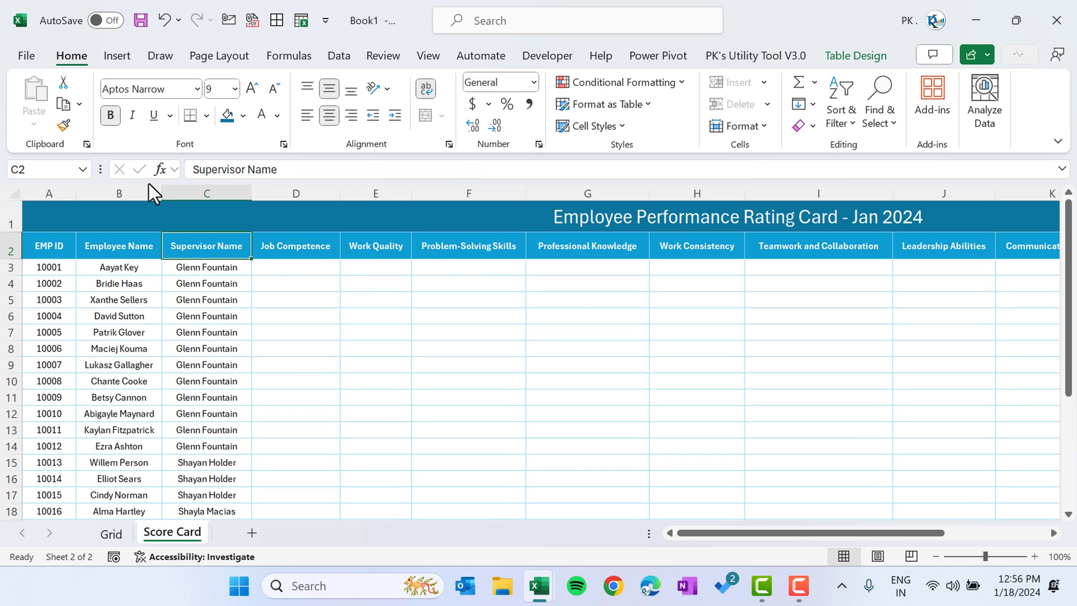
left_click_drag(72, 195, 60, 193)
left_click_drag(149, 193, 139, 192)
left_click_drag(319, 193, 300, 193)
left_click_drag(372, 193, 355, 193)
left_click_drag(469, 193, 445, 196)
left_click_drag(555, 193, 503, 193)
left_click_drag(599, 193, 580, 197)
left_click_drag(728, 193, 651, 196)
left_click_drag(754, 193, 719, 193)
left_click_drag(833, 193, 802, 193)
left_click_drag(922, 192, 873, 193)
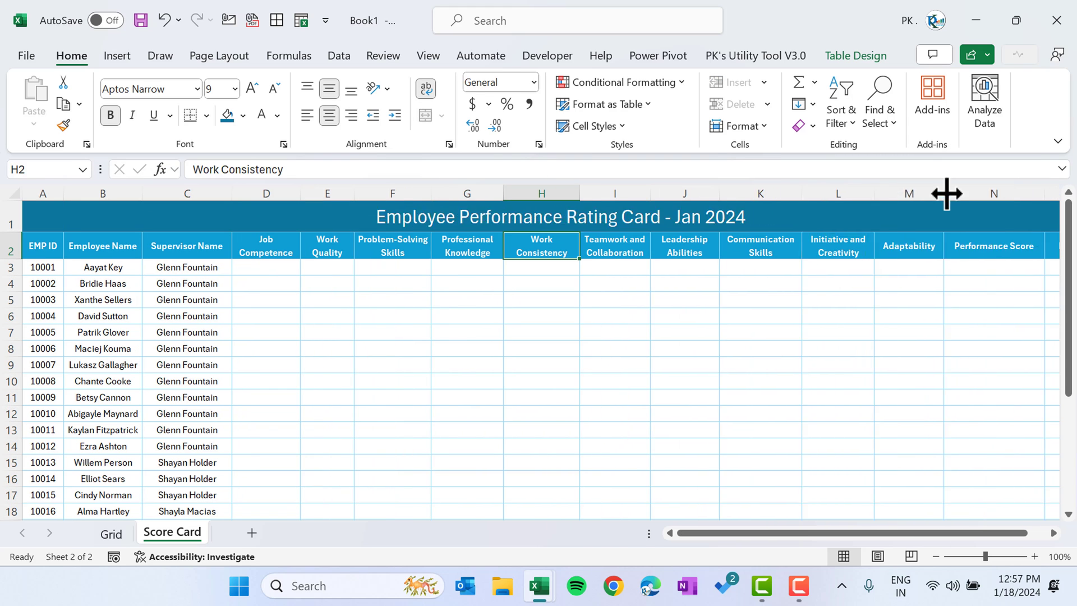
left_click(971, 191)
key("ctrl+Home")
key("Right")
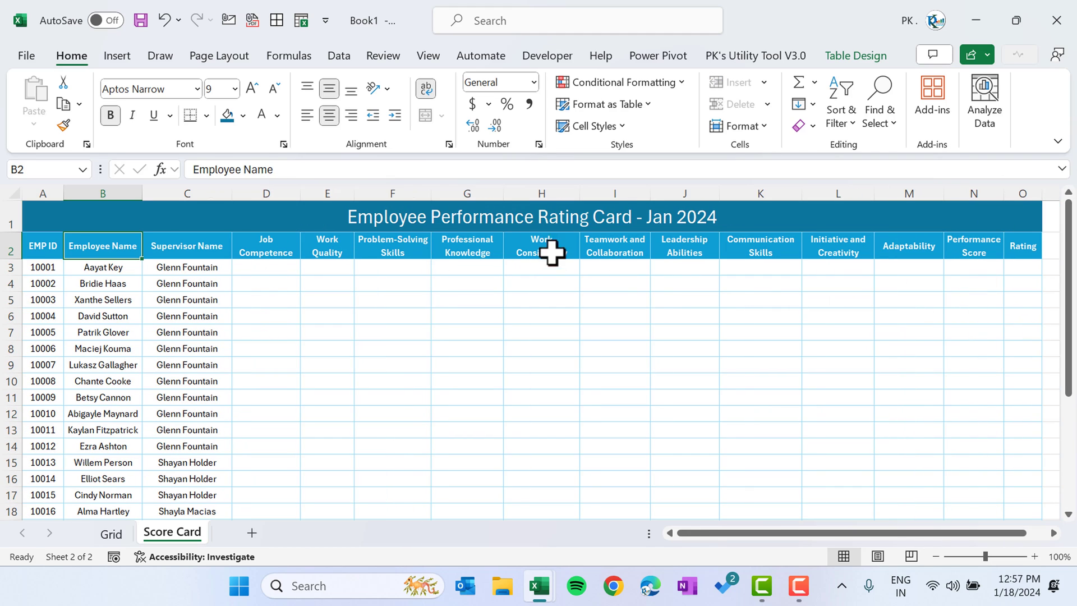
Heighten header row 2 further, then hide gridlines on the Grid sheet.
left_click(429, 56)
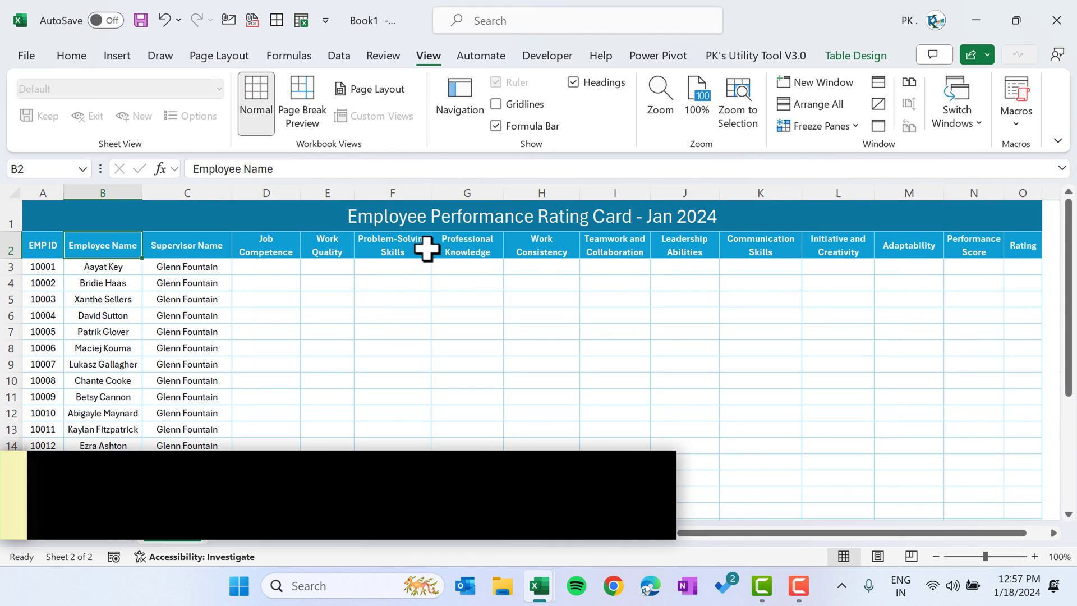
left_click(426, 248)
left_click(241, 278)
key("Left")
key("Up")
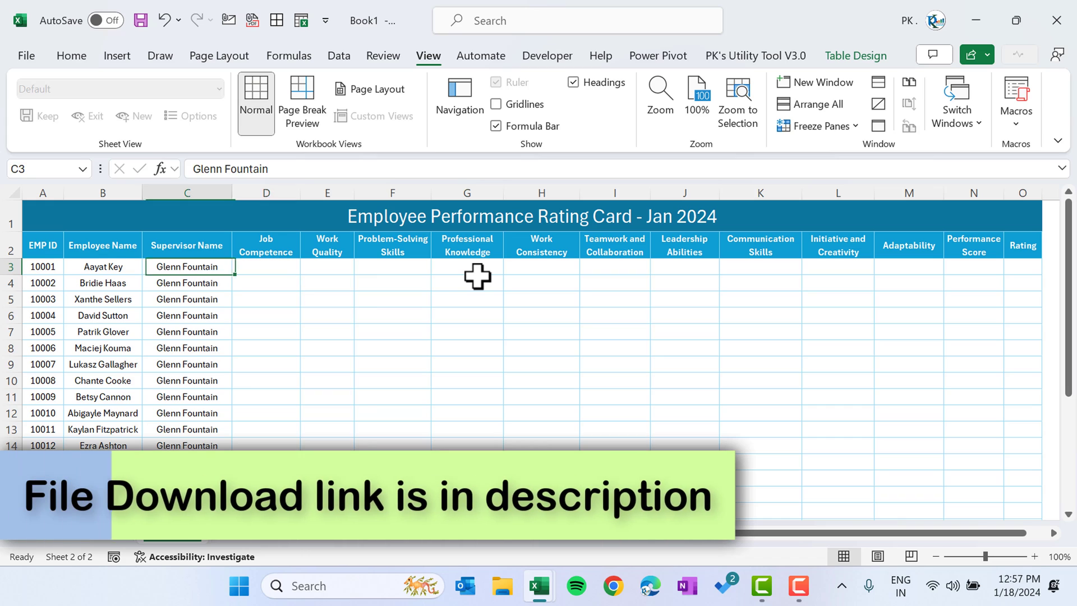
key("Right")
left_click_drag(7, 261, 7, 264)
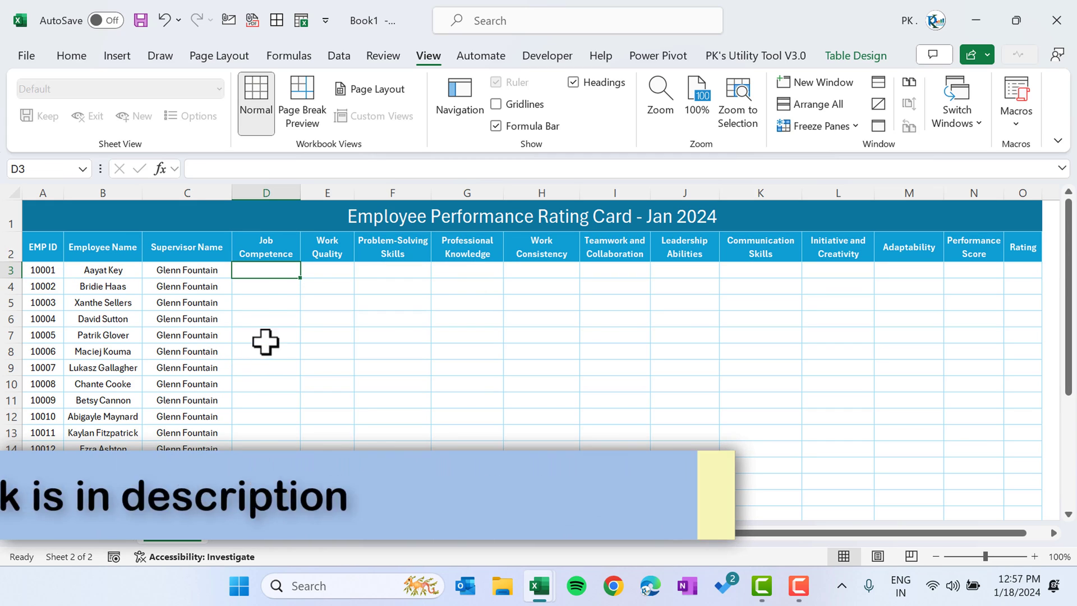
left_click(115, 532)
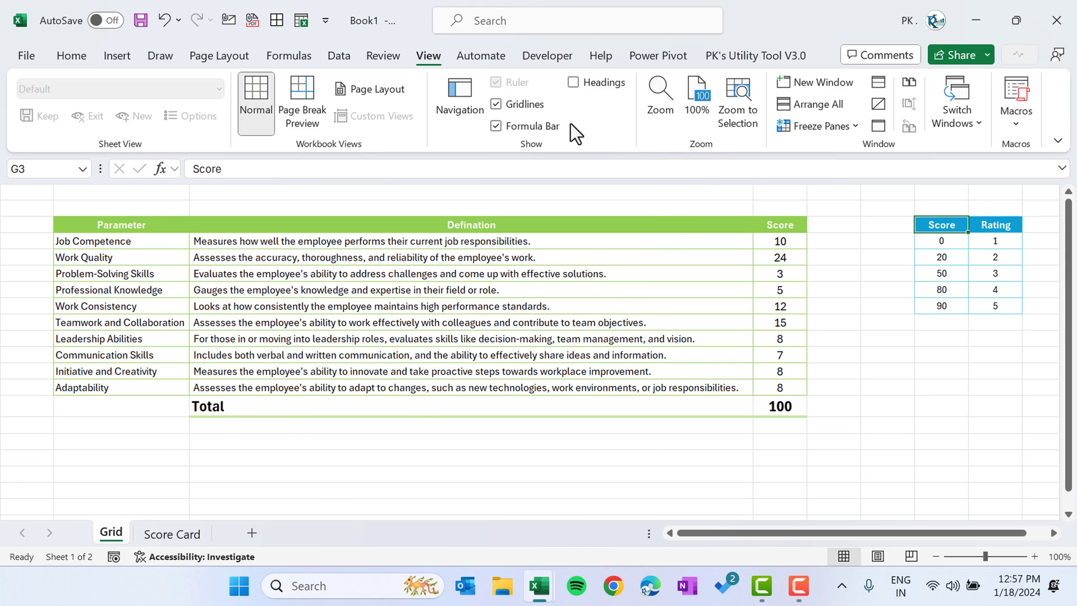
left_click(524, 107)
Show headings on the Grid sheet and enter the heading 'Symbols' in K1.
left_click(594, 86)
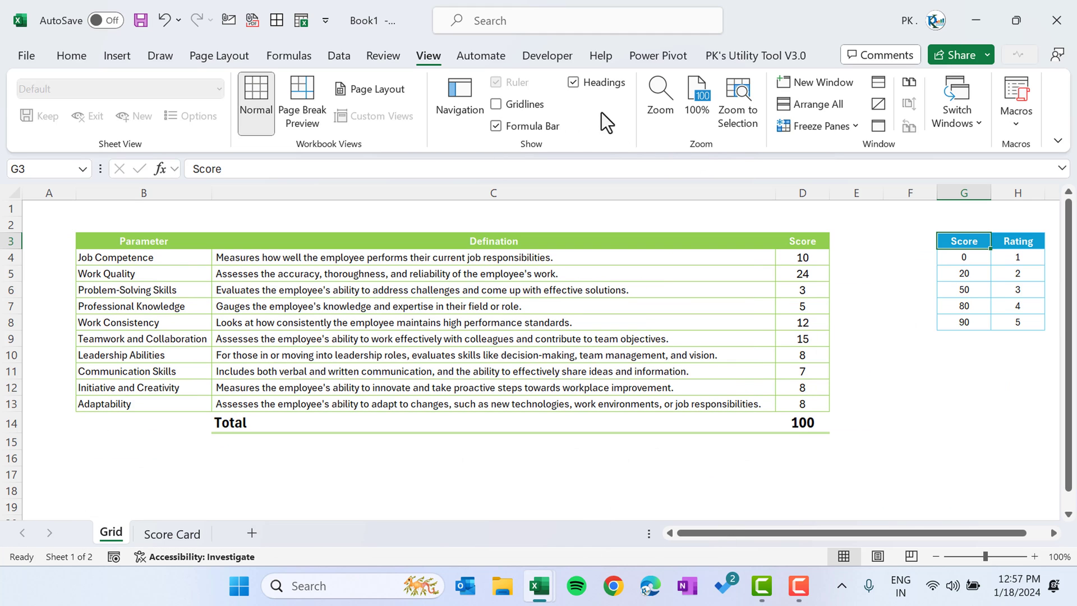
scroll(858, 281, "right", 10)
key("Left")
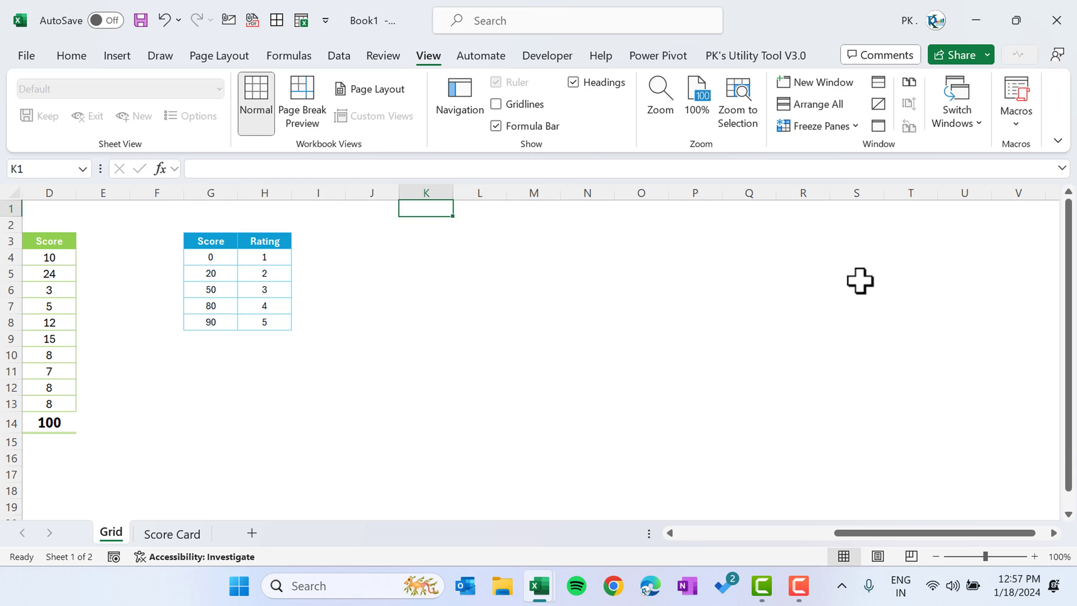
type("Sym")
type("bols")
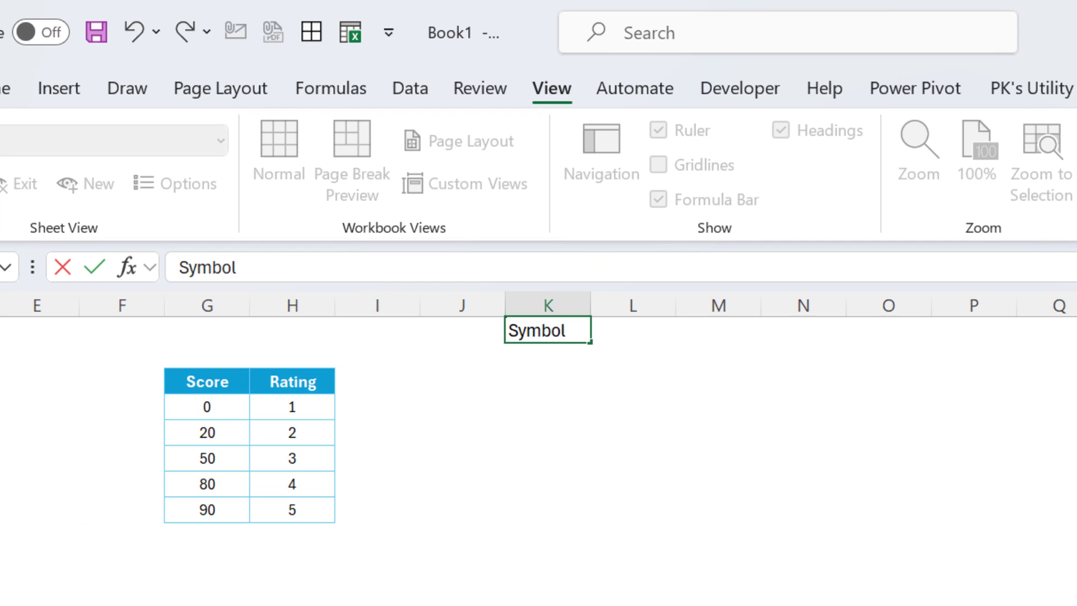
key("Return")
Enter =UNICHAR(10004) in K2 to produce a check mark.
left_click(548, 330)
left_click(548, 355)
type("=un")
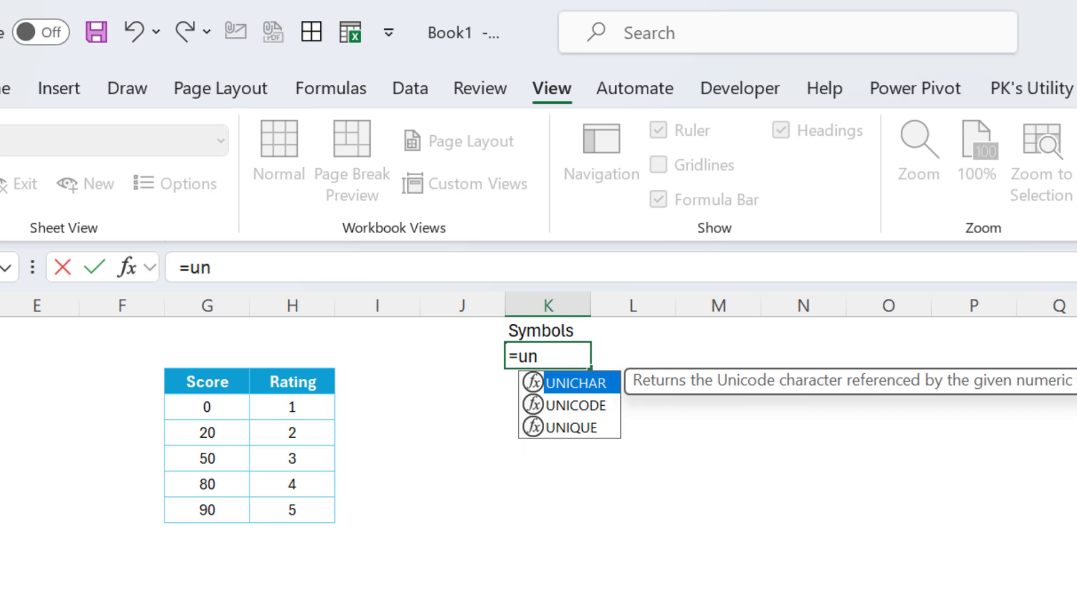
key("Tab")
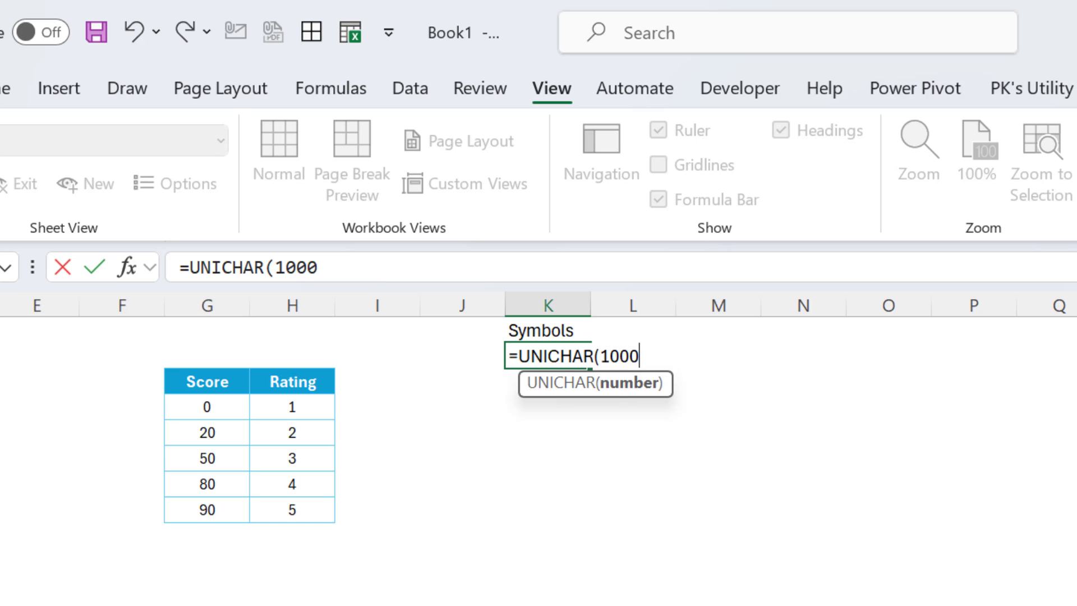
type("10004)")
key("Return")
key("Up")
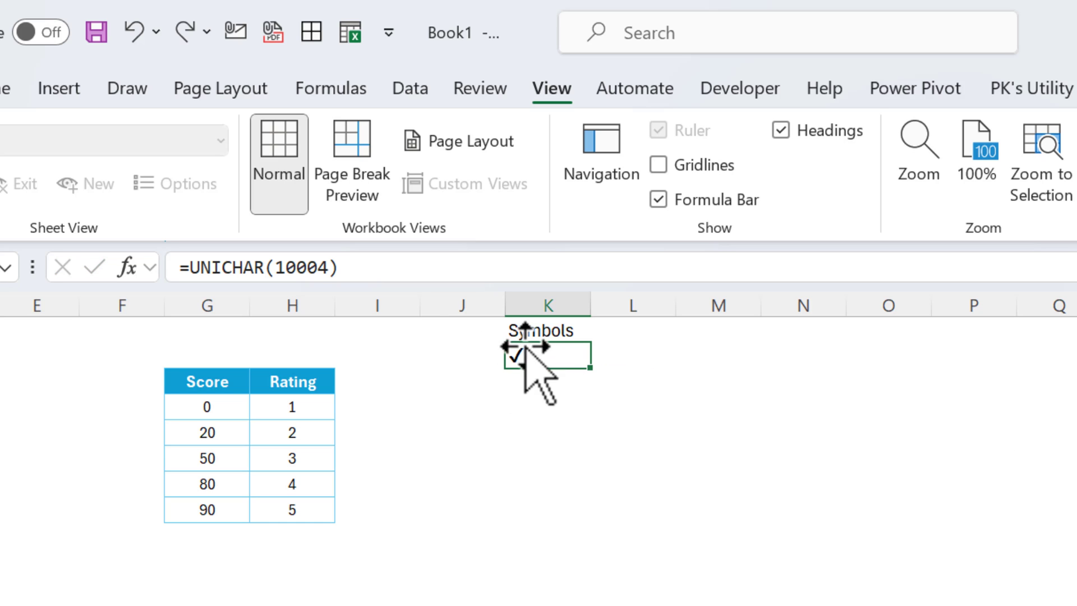
Enter =UNICHAR(10006) in K3 for a cross mark, then select K2:K3 for naming.
left_click(553, 381)
type("=uni")
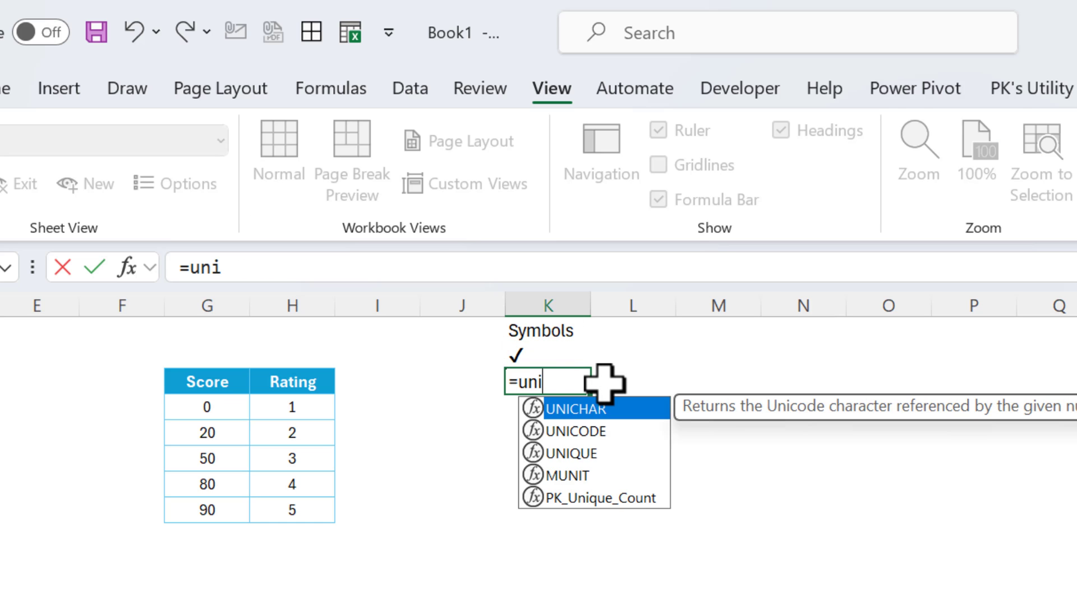
key("Tab")
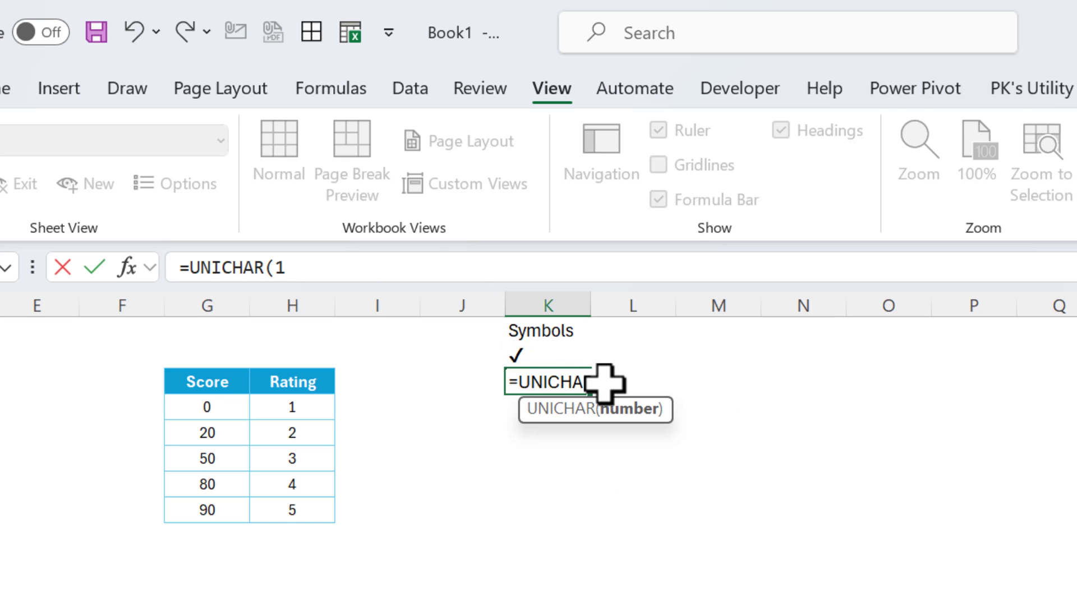
type("10006)")
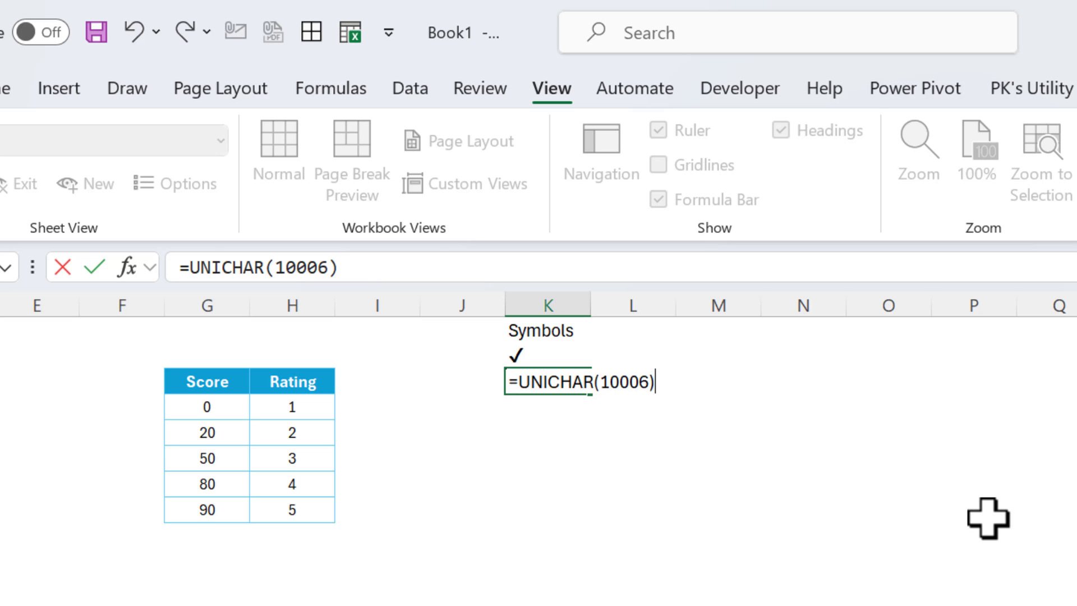
key("ctrl+Return")
key("Up")
key("Up")
key("shift+Down")
key("shift+Down")
key("Down")
key("shift+Down")
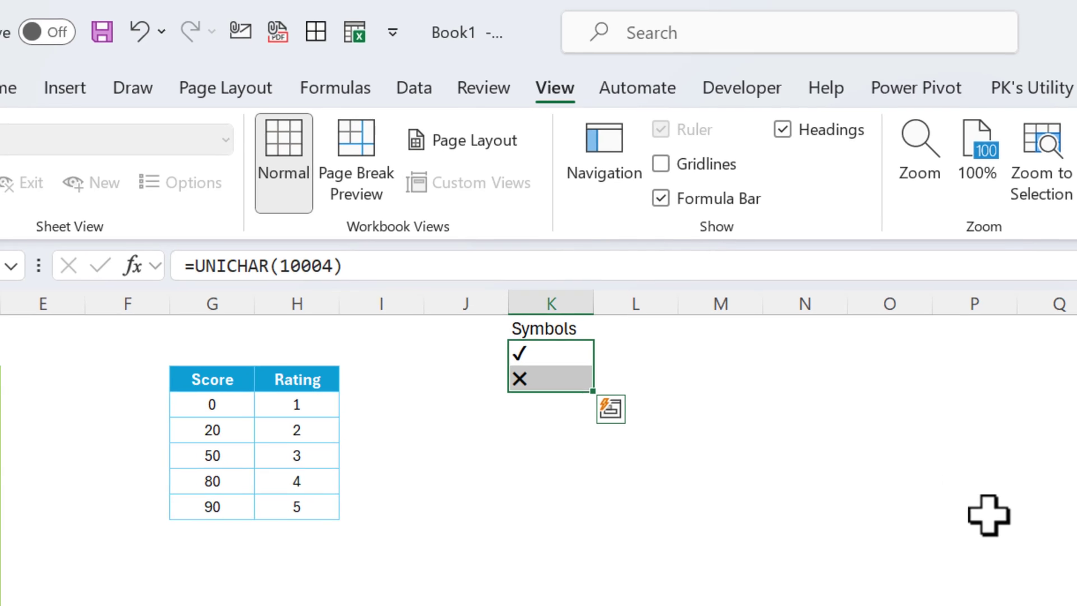
left_click(45, 244)
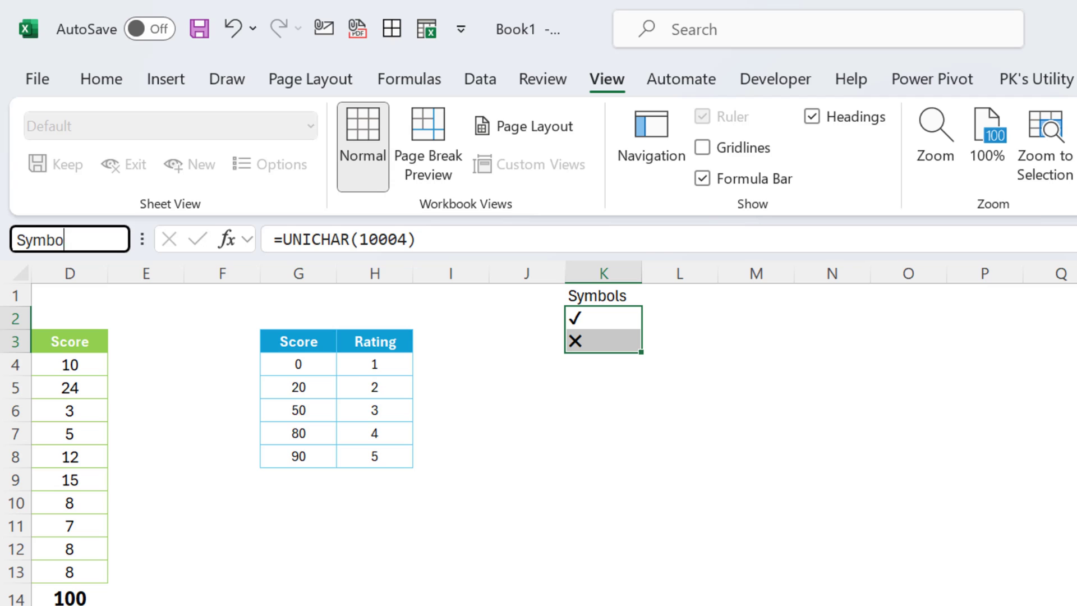
Name the ✓/✗ cells Symbols_List and the score-rating table G4:H8 Rating_Grid.
type("Symbols_List")
key("Return")
key("Left")
key("Left")
key("Left")
key("Left")
key("Down")
key("Down")
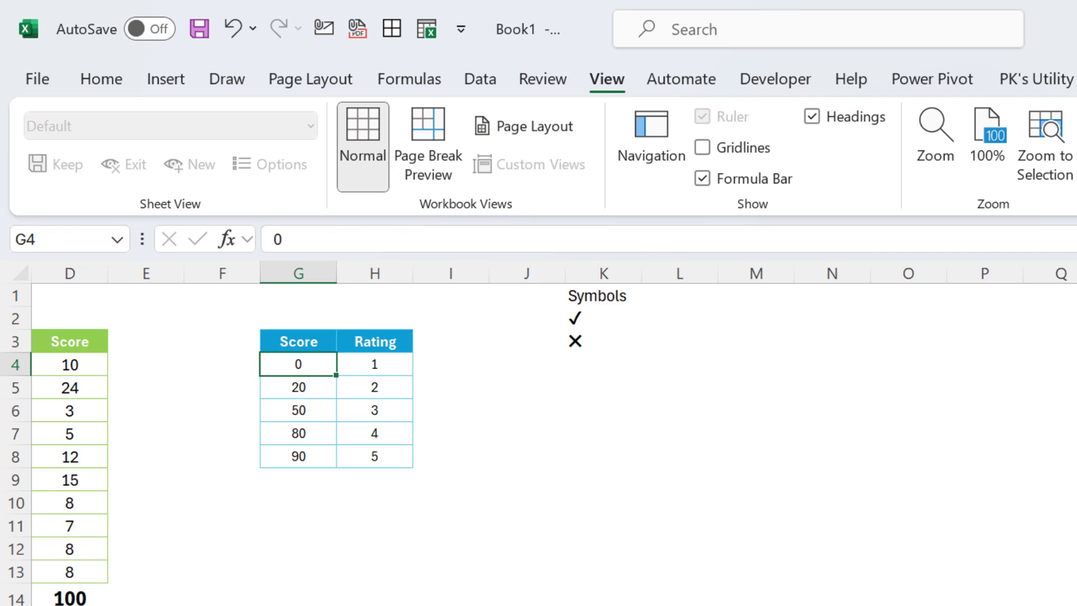
key("shift+Right")
key("shift+Down")
key("shift+Down")
key("shift+Down")
key("shift+Down")
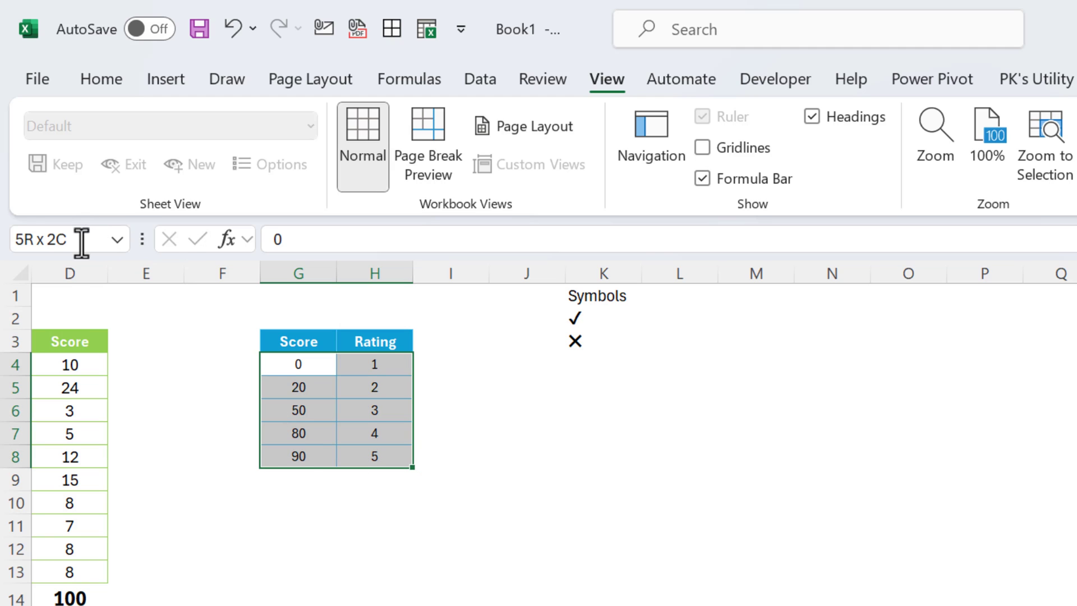
left_click(82, 239)
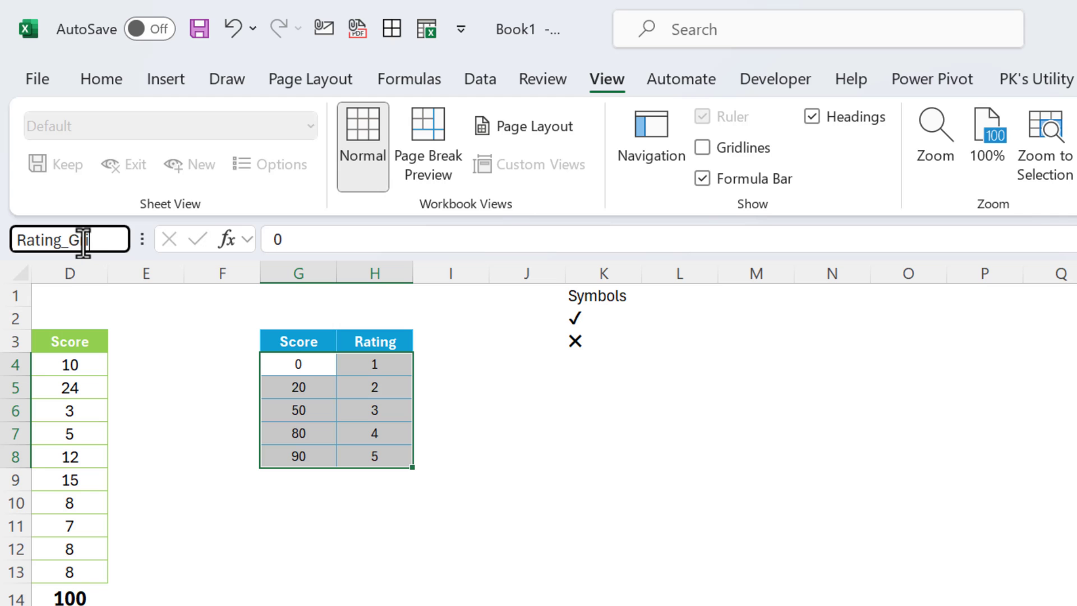
key("Return")
Name the ten parameter scores D4:D13 Score.
key("ctrl+Left")
key("Home")
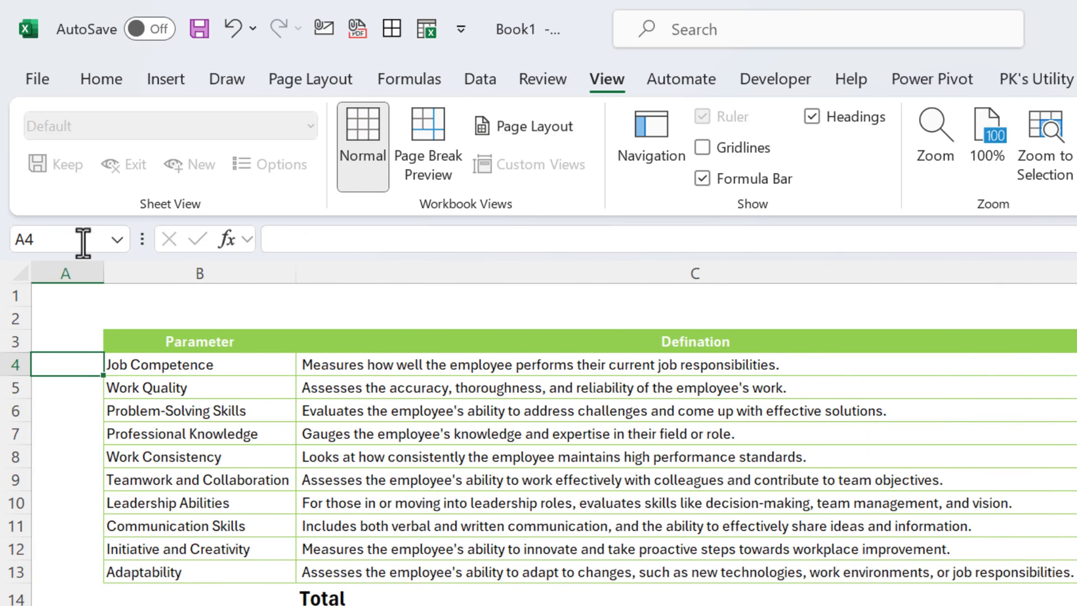
key("Right")
key("Right")
key("Right")
key("shift+Down")
key("shift+Down")
key("shift+Down")
key("shift+Down")
key("shift+Down")
key("shift+Down")
key("shift+Down")
key("shift+Down")
key("shift+Down")
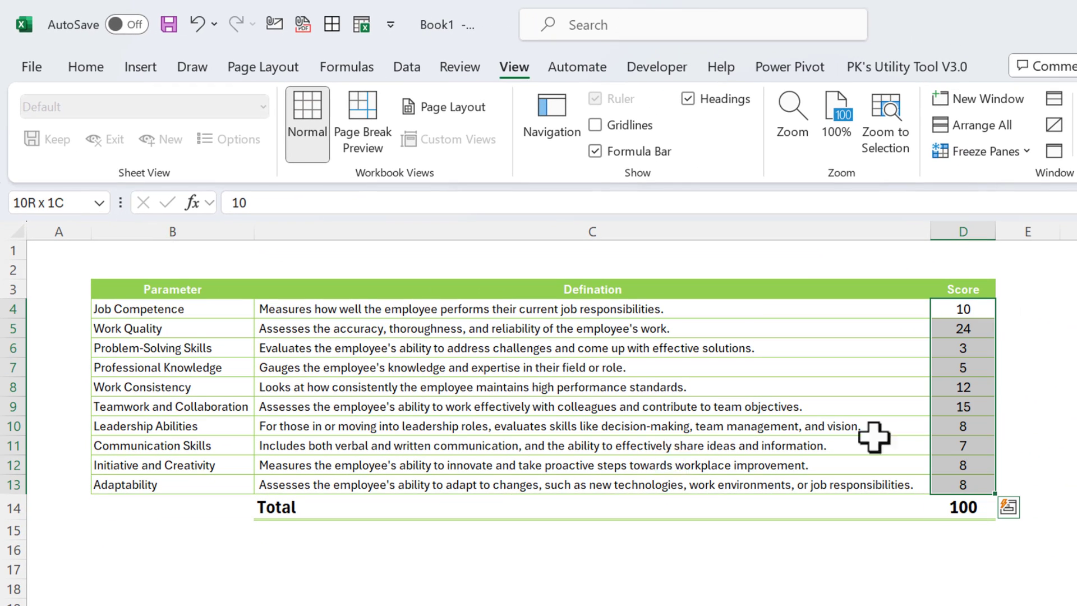
left_click(66, 203)
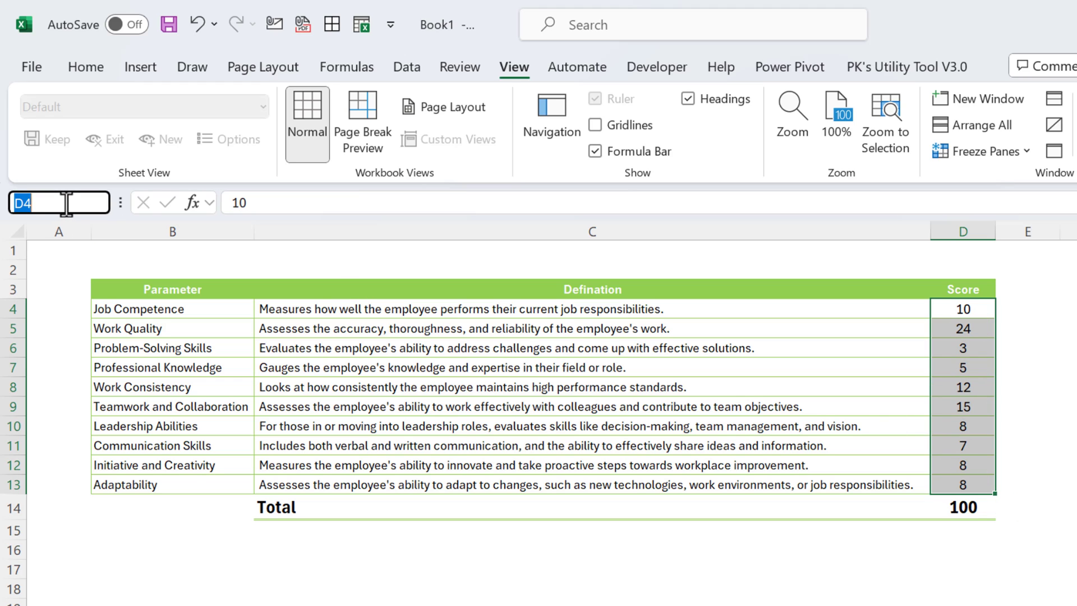
key("Return")
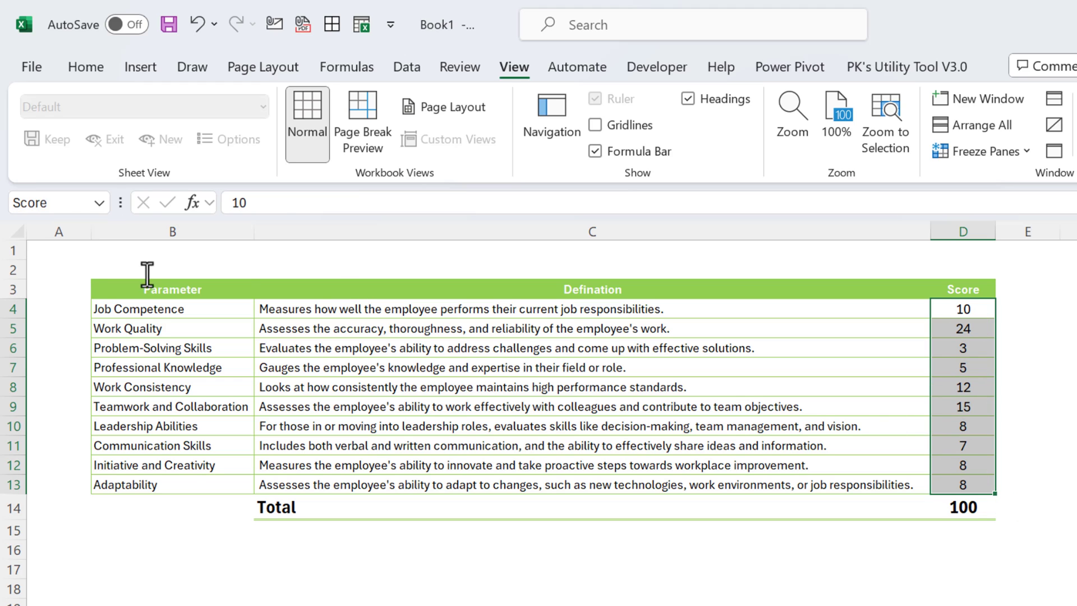
left_click(168, 289)
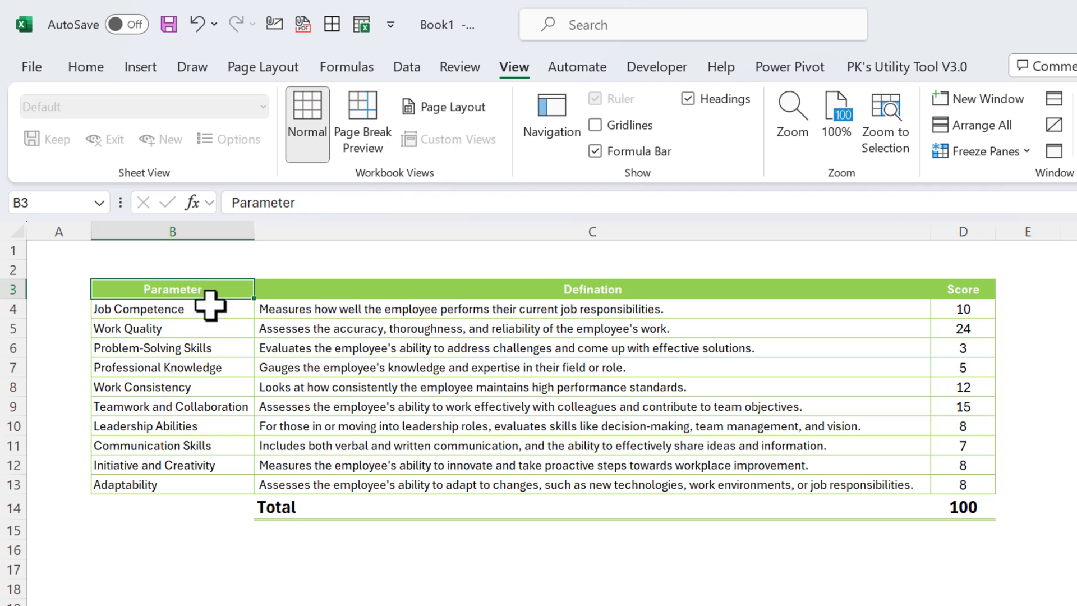
left_click(373, 71)
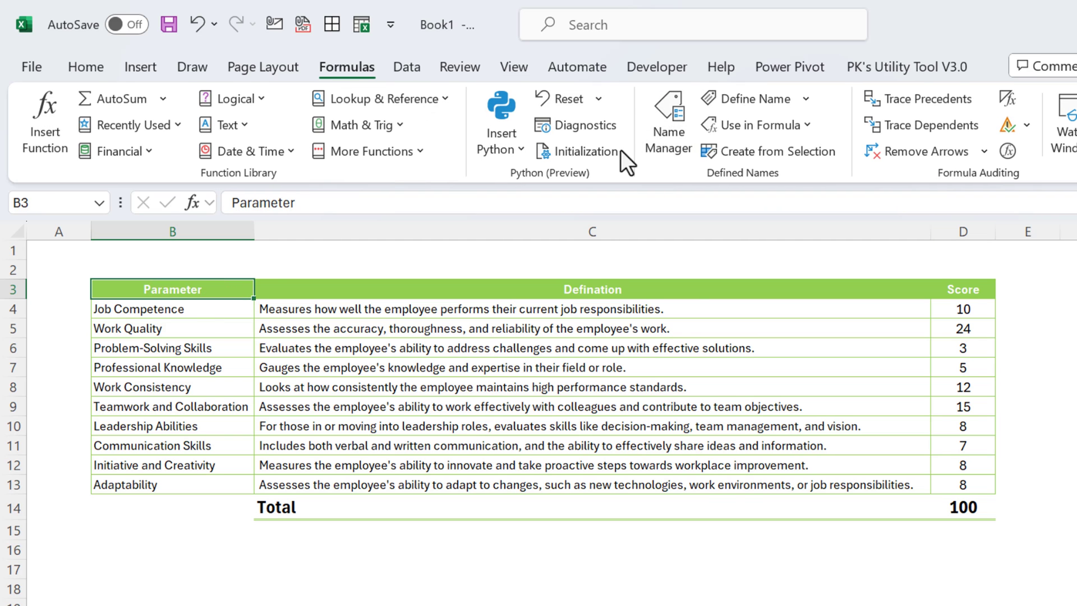
Check the defined names, then select the Score Card rating cells D3:M29.
left_click(670, 136)
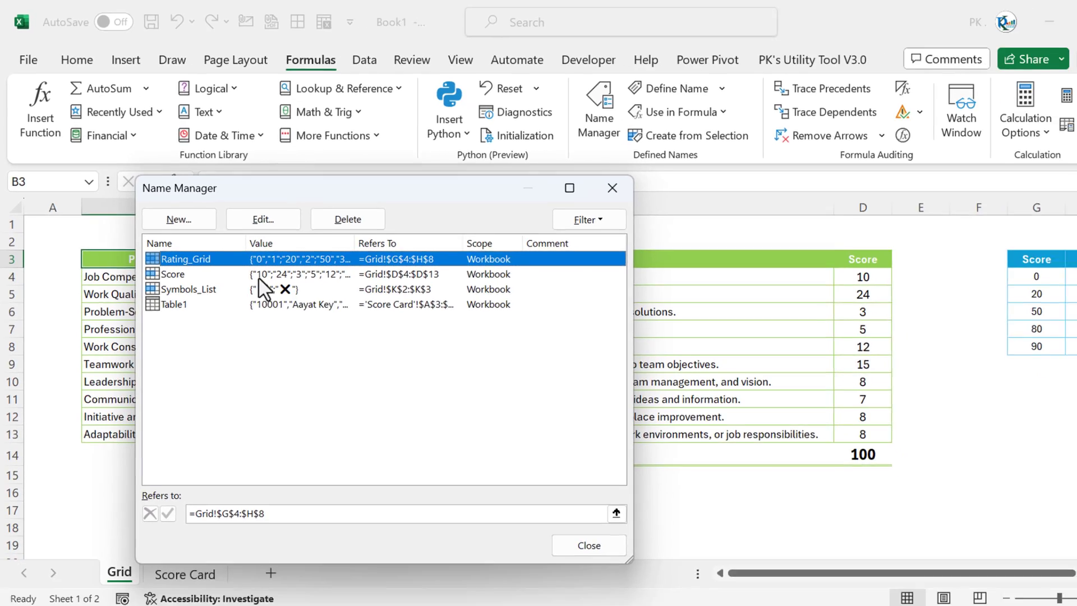
key("Escape")
left_click(214, 605)
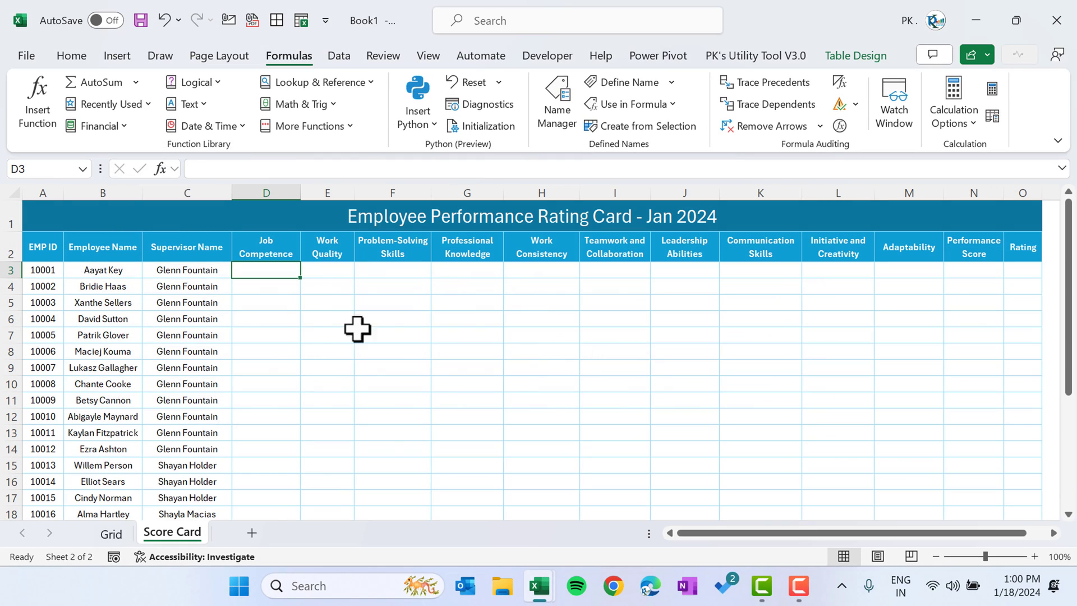
left_click(186, 269)
mouse_move(266, 270)
left_mouse_down()
mouse_move(266, 504)
mouse_move(1032, 505)
mouse_move(891, 505)
left_mouse_up()
Apply List data validation to D3:M29 with Symbols_List as the source.
key("alt+d")
key("l")
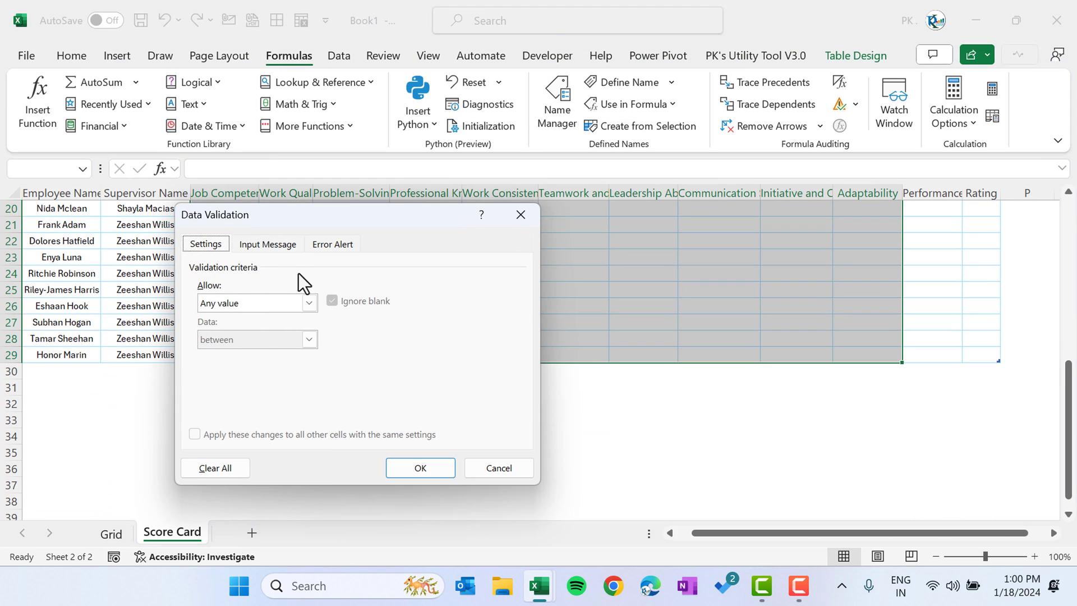
left_click(286, 302)
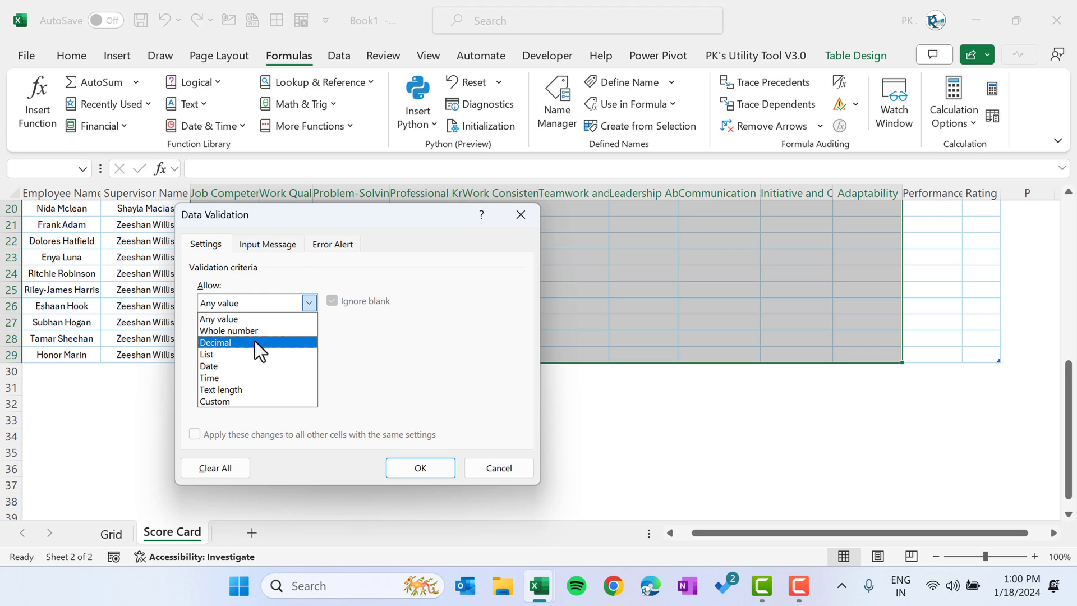
left_click(247, 357)
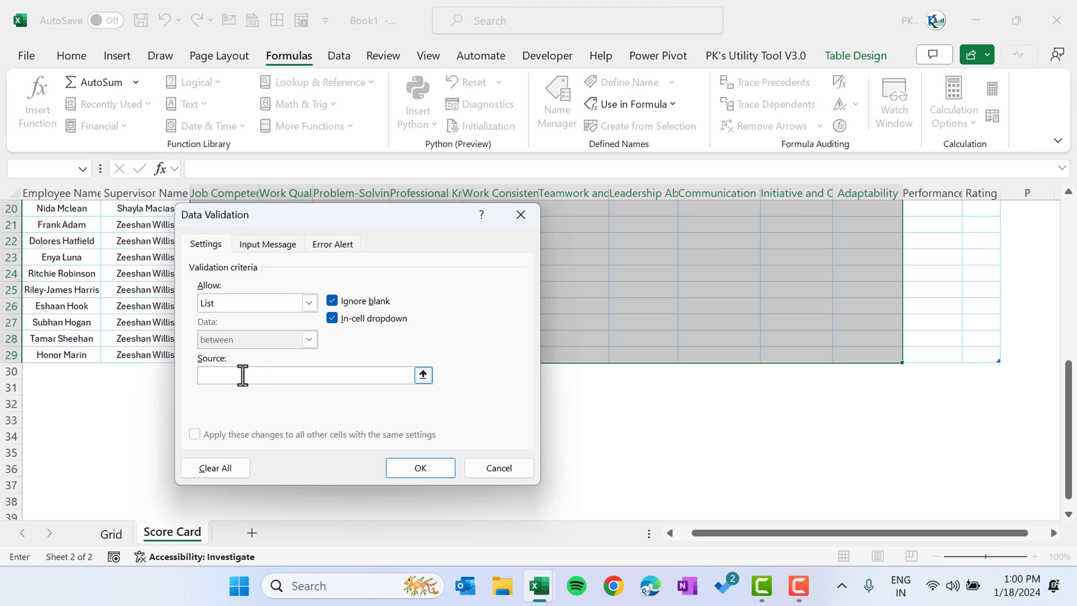
key("F3")
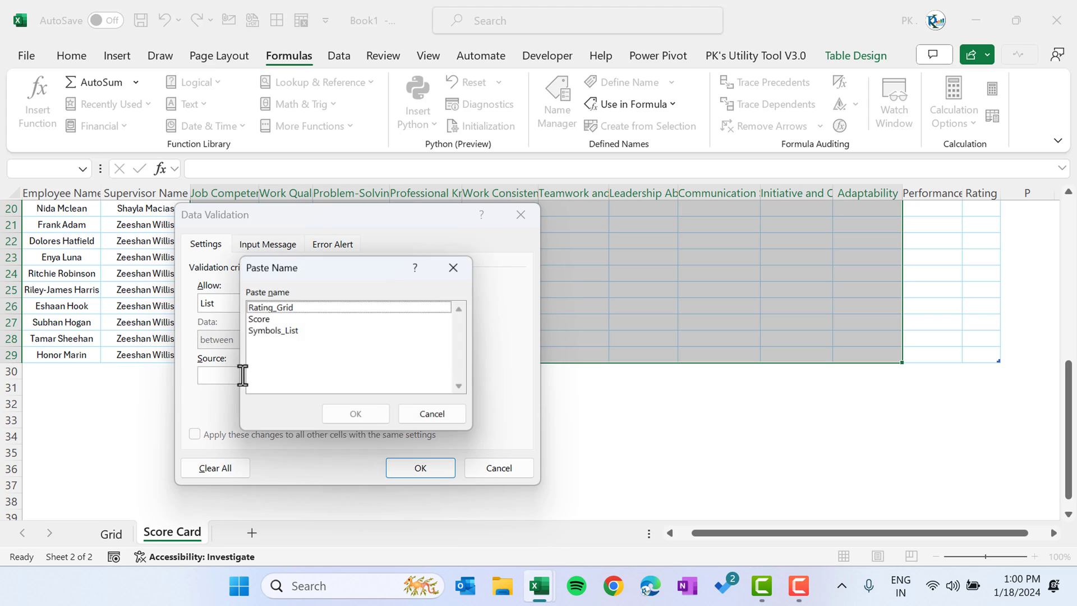
left_click(267, 331)
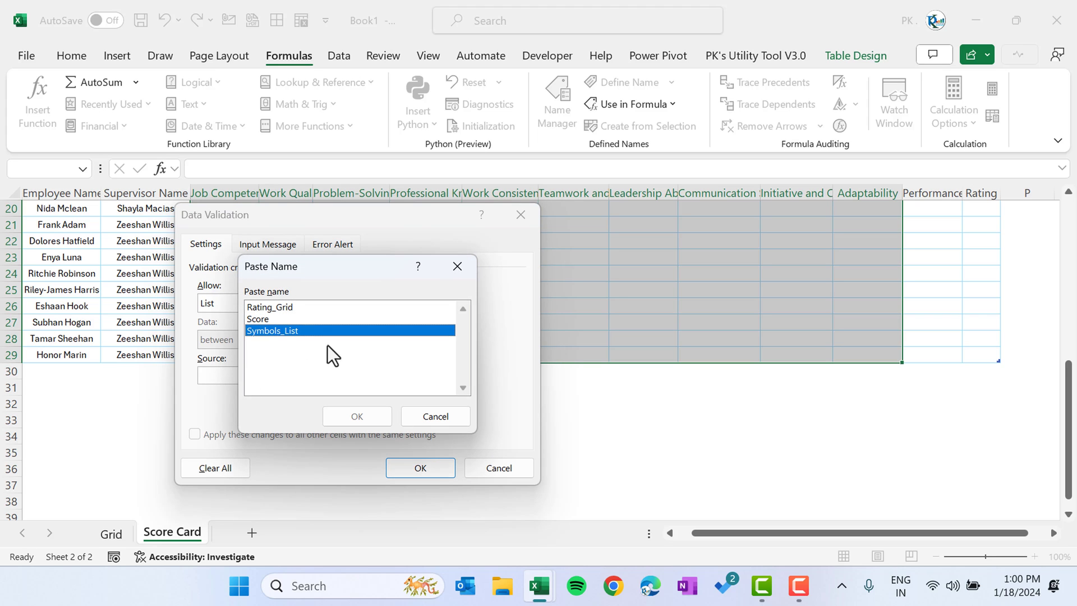
left_click(357, 416)
left_click(420, 468)
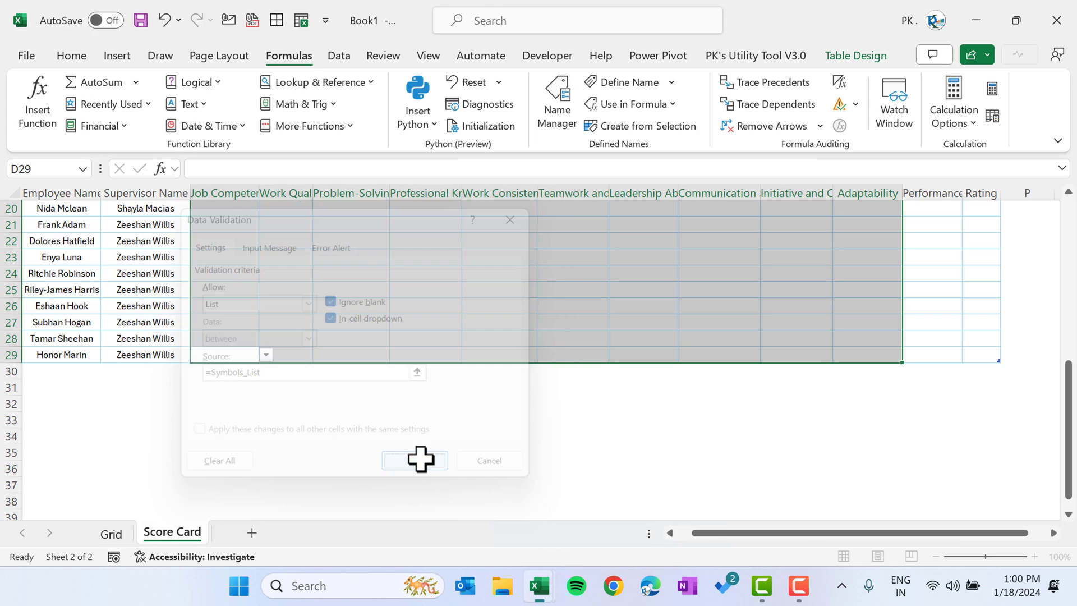
key("ctrl+Up")
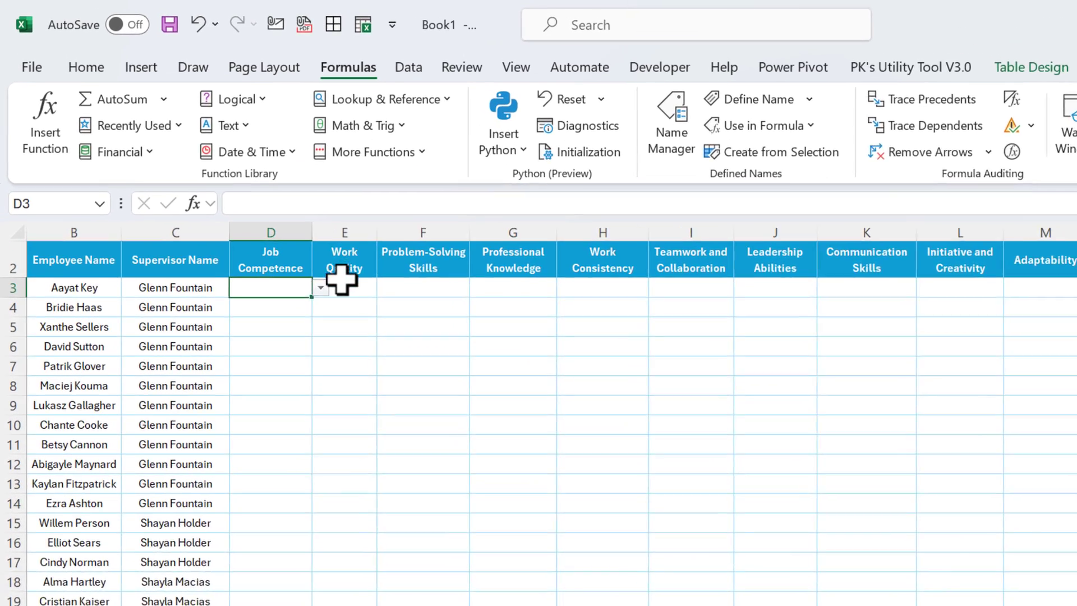
left_click(266, 238)
left_click(299, 330)
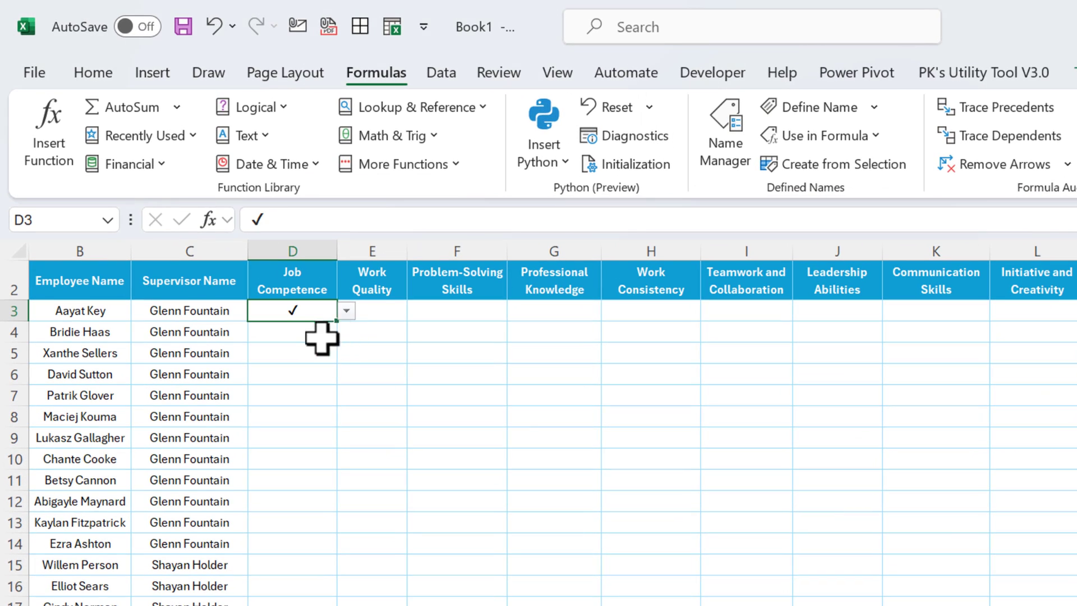
left_click(319, 337)
left_click(346, 332)
left_click(313, 366)
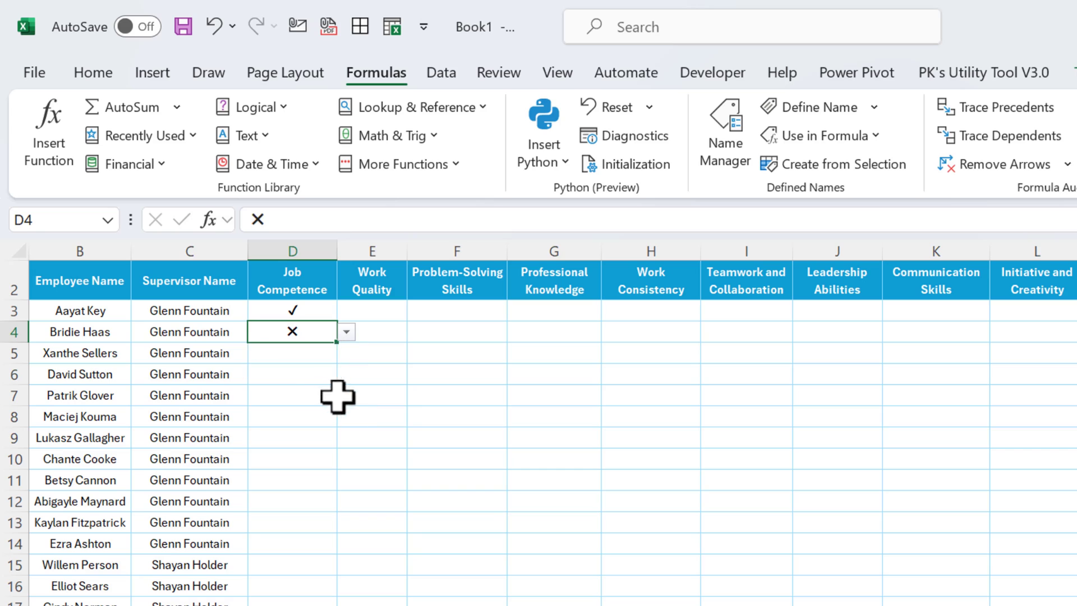
left_click(334, 395)
left_click(346, 395)
left_click(315, 415)
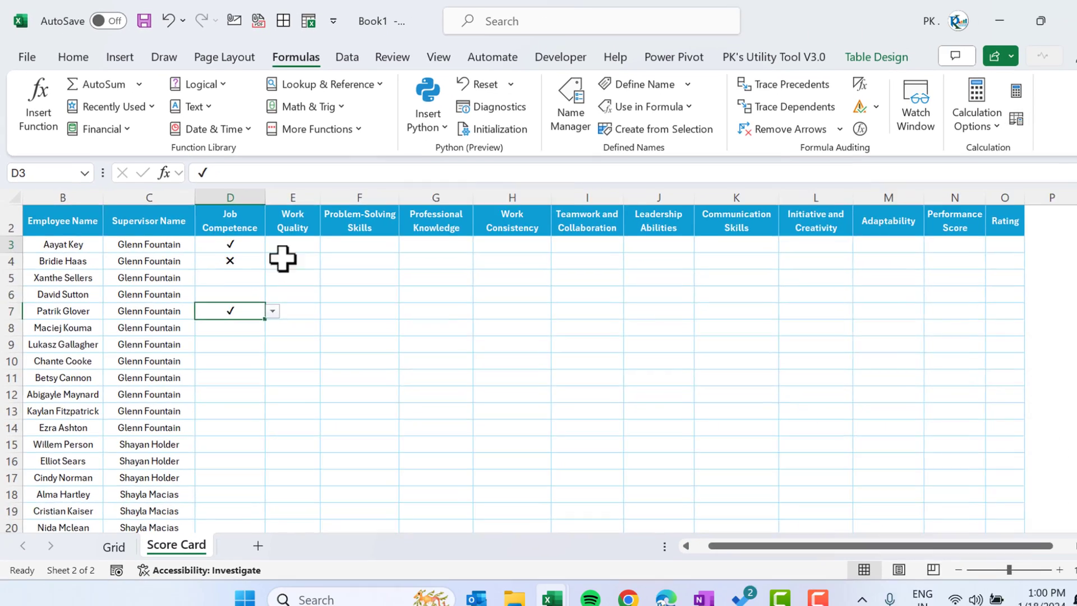
Select the rating range D3:M29 covering all ten criteria columns.
scroll(543, 358, "down", 2)
key("Left")
key("Up")
key("Up")
key("Up")
key("Up")
key("Up")
key("Right")
key("Down")
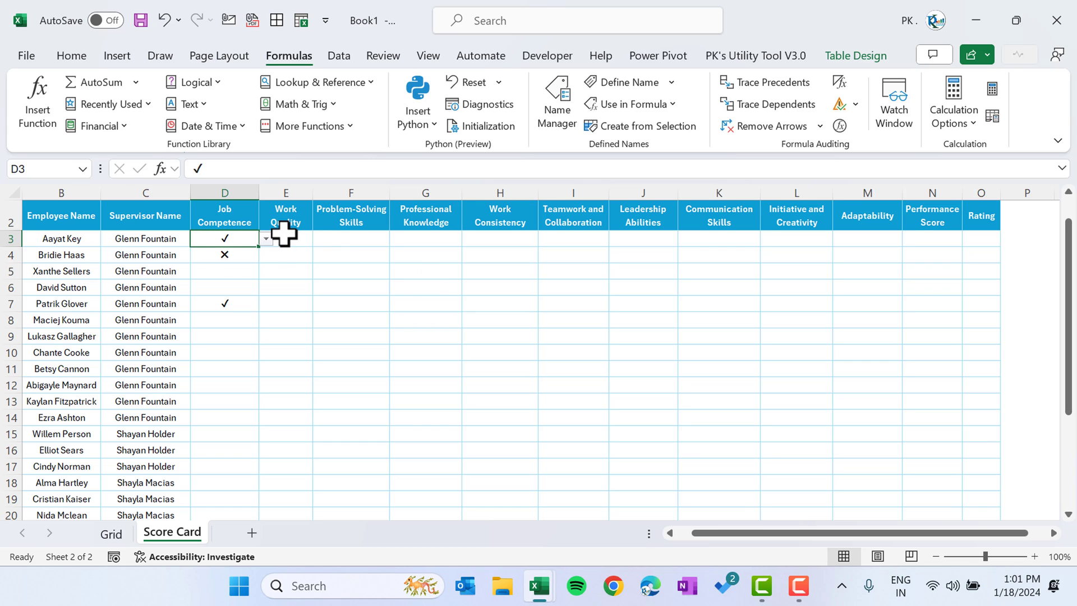
left_click(225, 256)
left_click(173, 240)
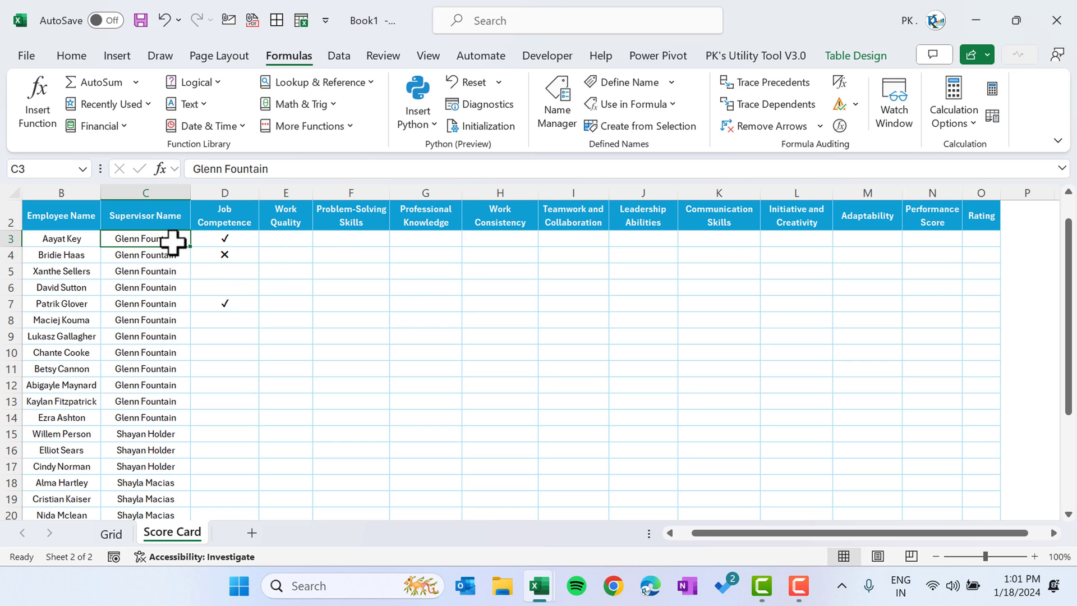
key("ctrl+Down")
key("Right")
key("ctrl+space")
scroll(173, 241, "up", 3)
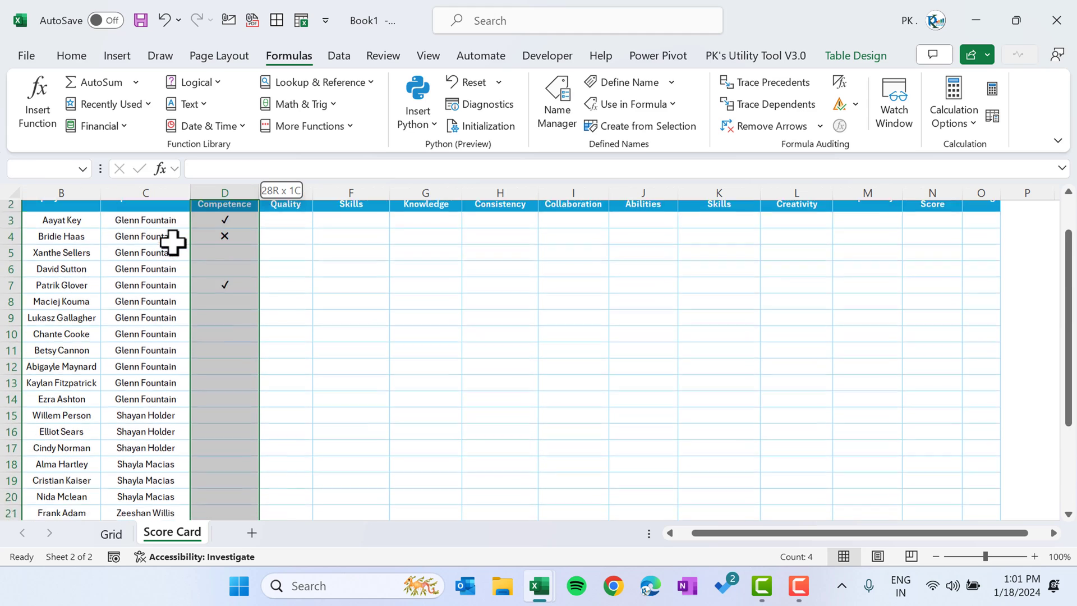
key("shift+Right")
key("shift+Right")
key("shift+Right")
key("shift+Right")
key("shift+Right")
key("shift+Right")
key("shift+Right")
key("shift+Right")
key("shift+Right")
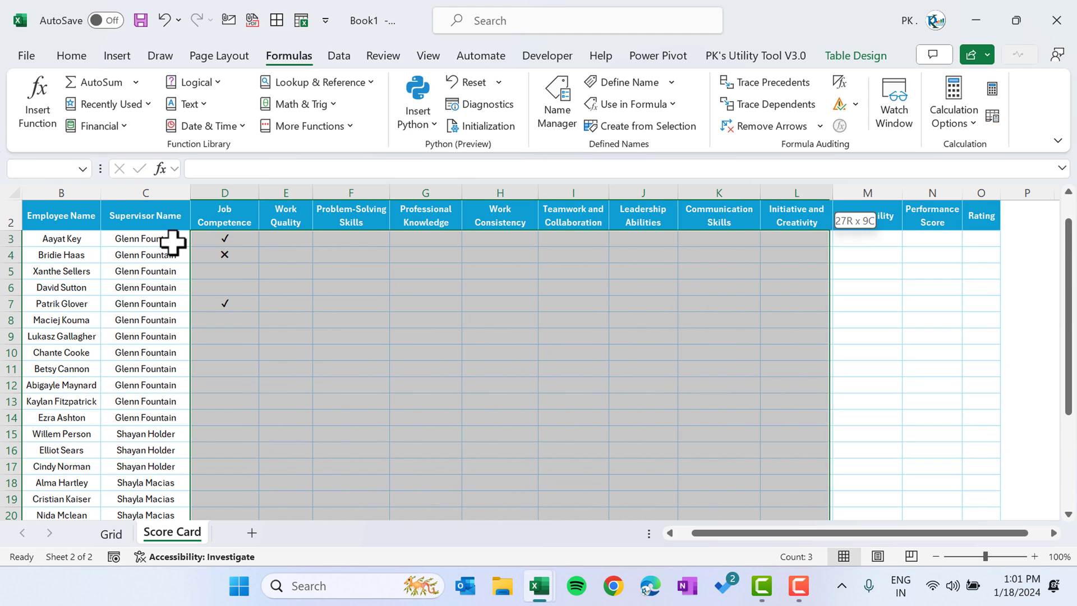
Add a rule giving cells equal to =Grid!$K$2 (✓) a green font.
key("alt+o")
key("d")
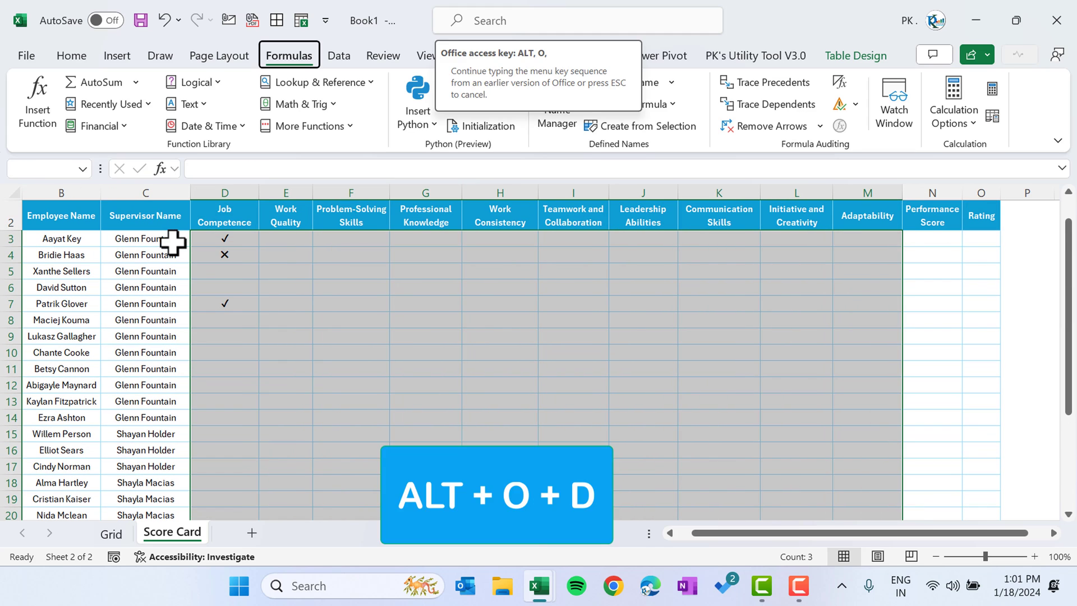
left_click_drag(180, 253, 374, 214)
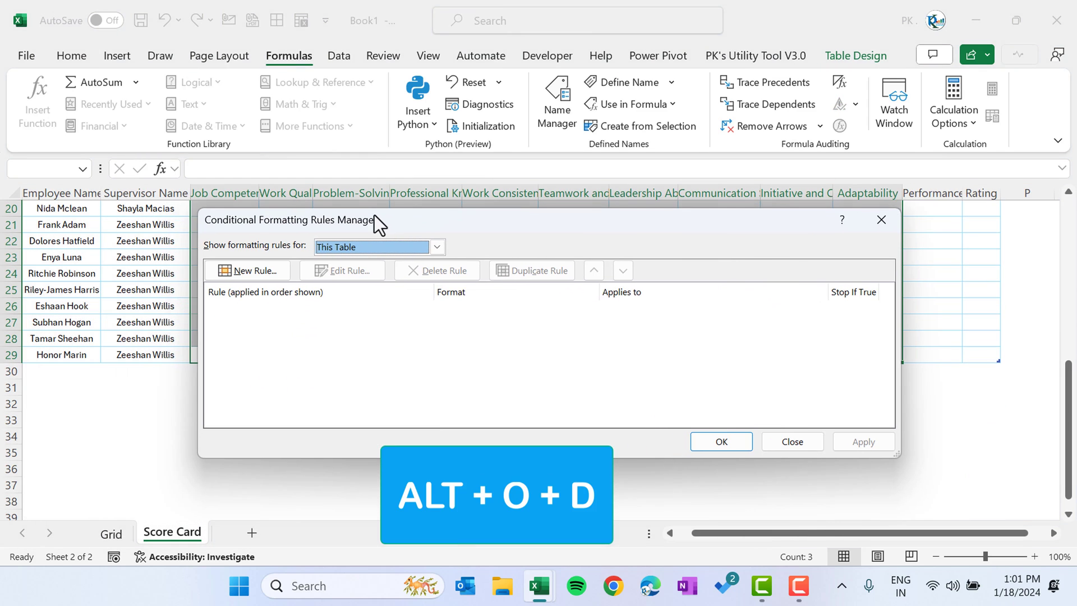
left_click(267, 267)
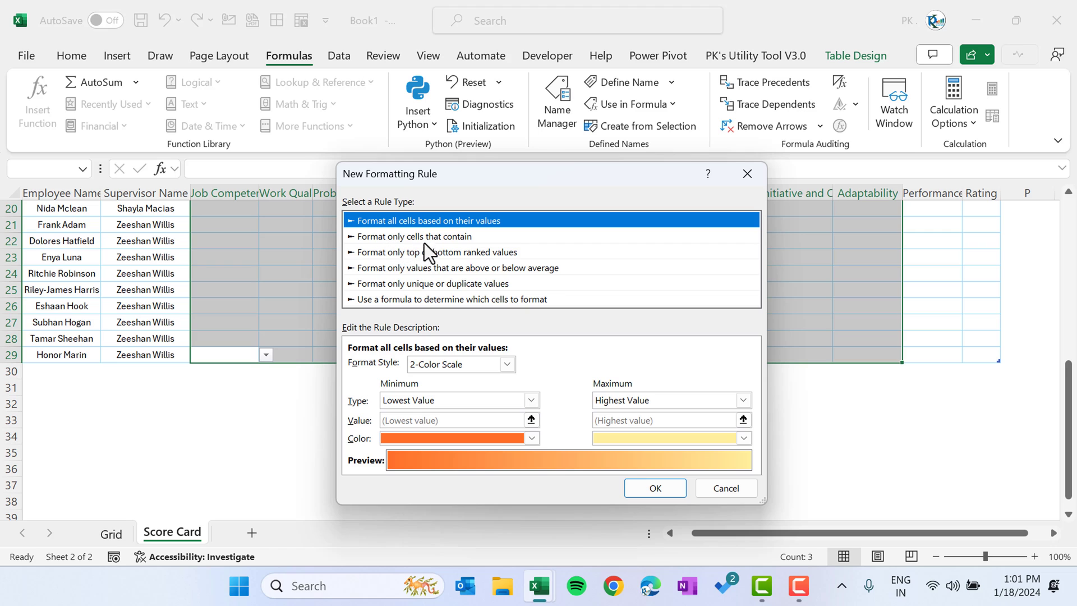
left_click(455, 237)
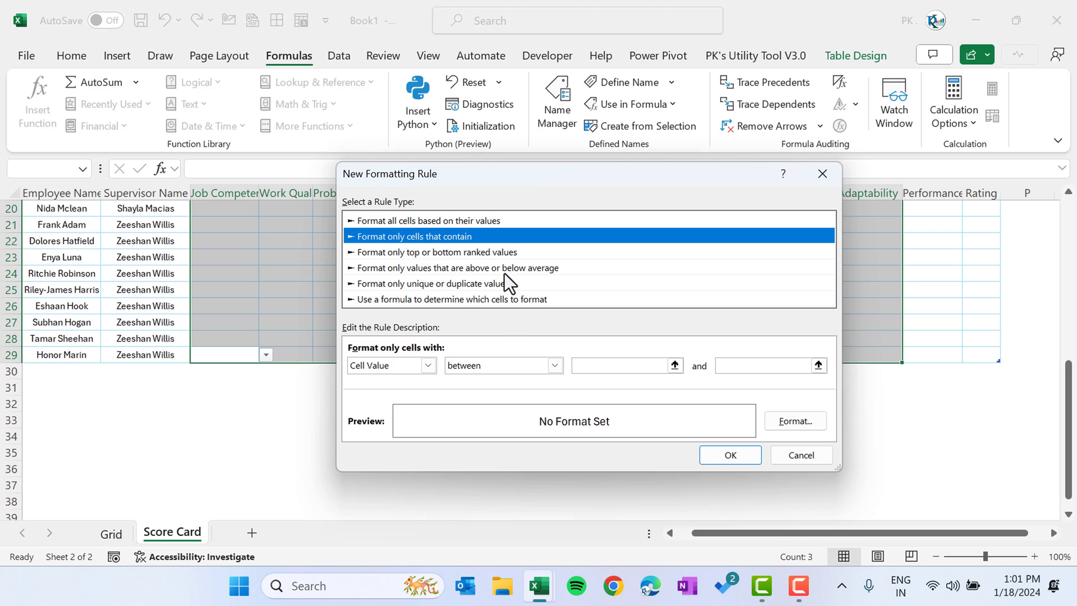
left_click(529, 363)
left_click(493, 404)
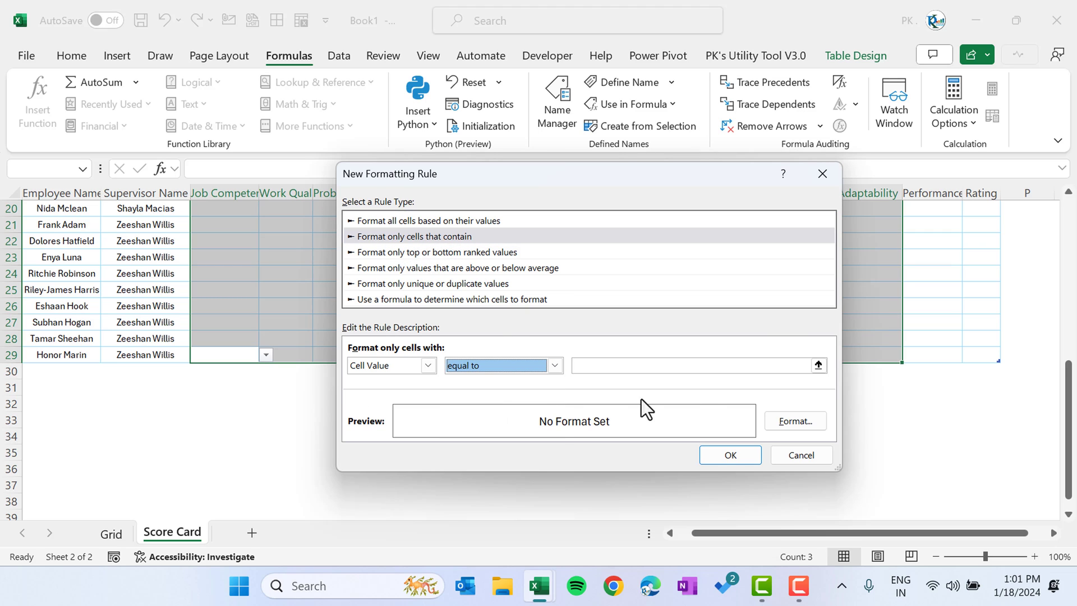
left_click(666, 367)
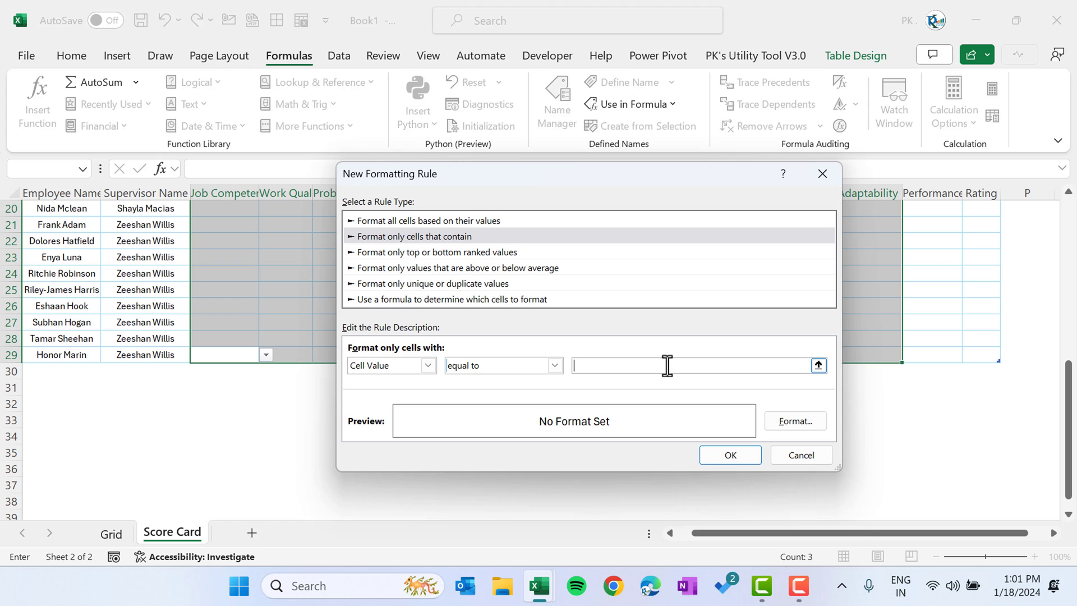
left_click(112, 533)
left_click_drag(938, 534, 1058, 547)
left_click(1027, 225)
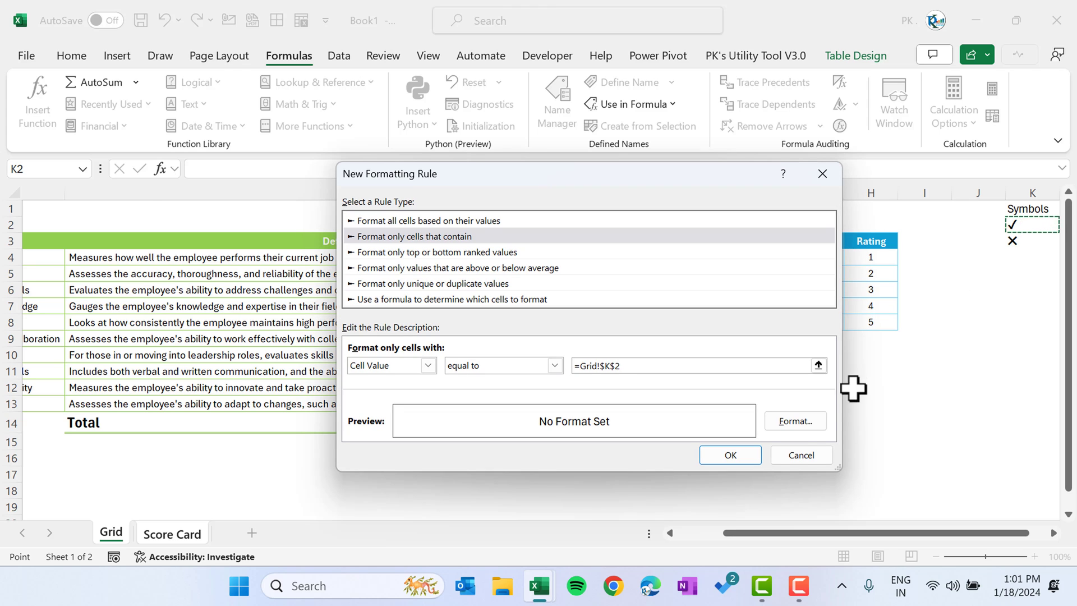
left_click(800, 422)
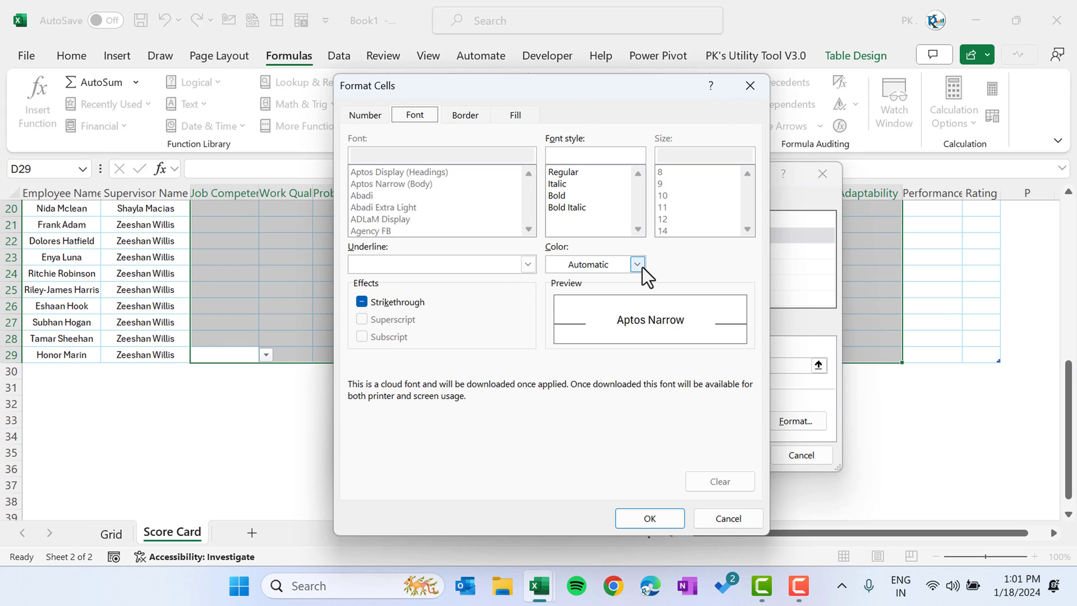
left_click(639, 265)
left_click(683, 332)
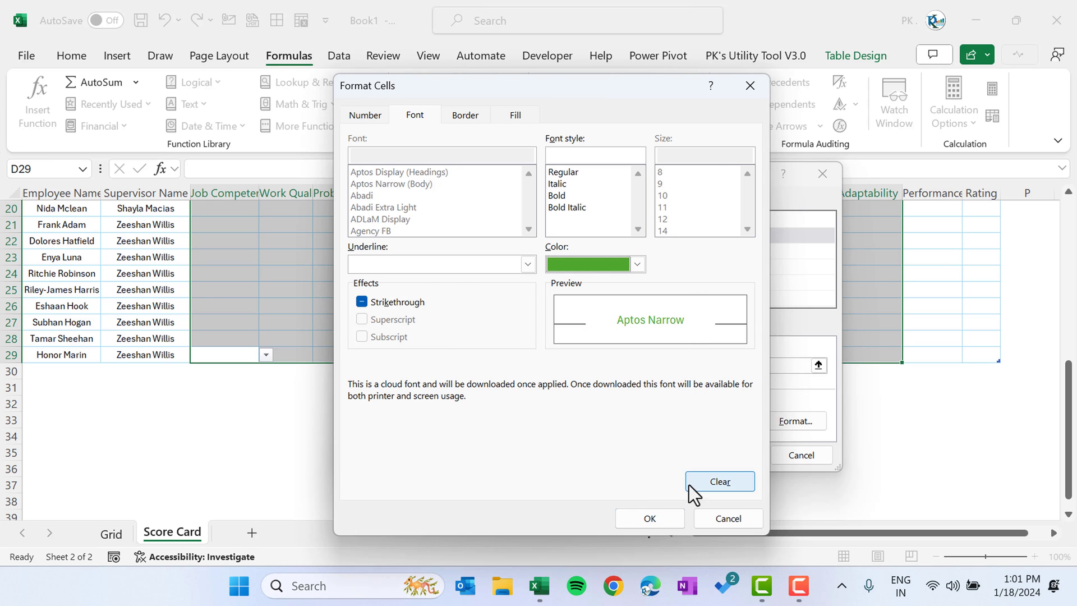
left_click(672, 512)
left_click(724, 456)
Add a second rule giving cells equal to =Grid!$K$3 (✗) a red font.
left_click(284, 271)
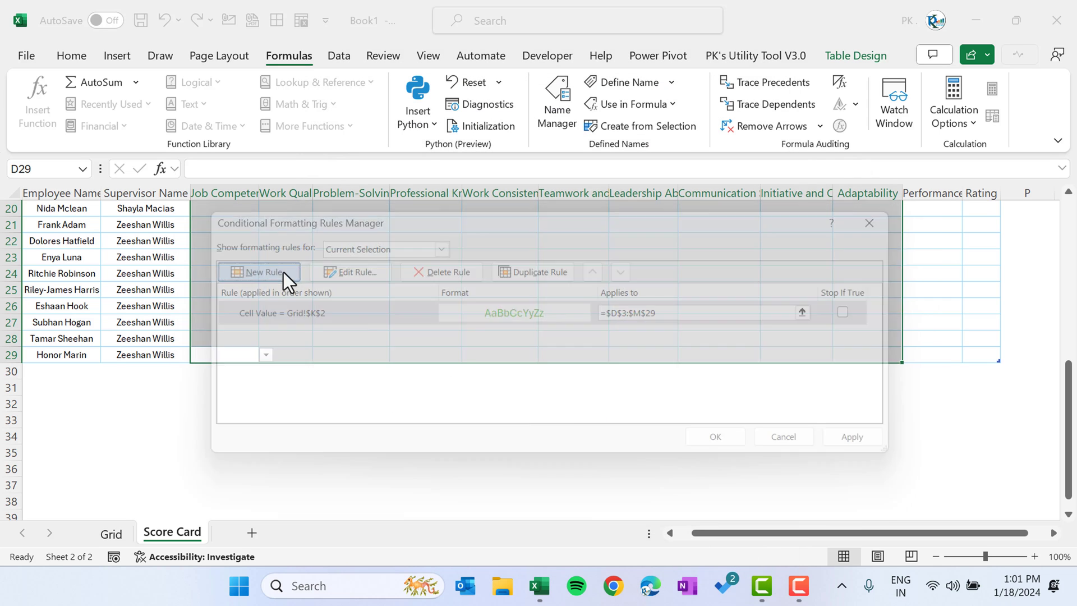
left_click(408, 236)
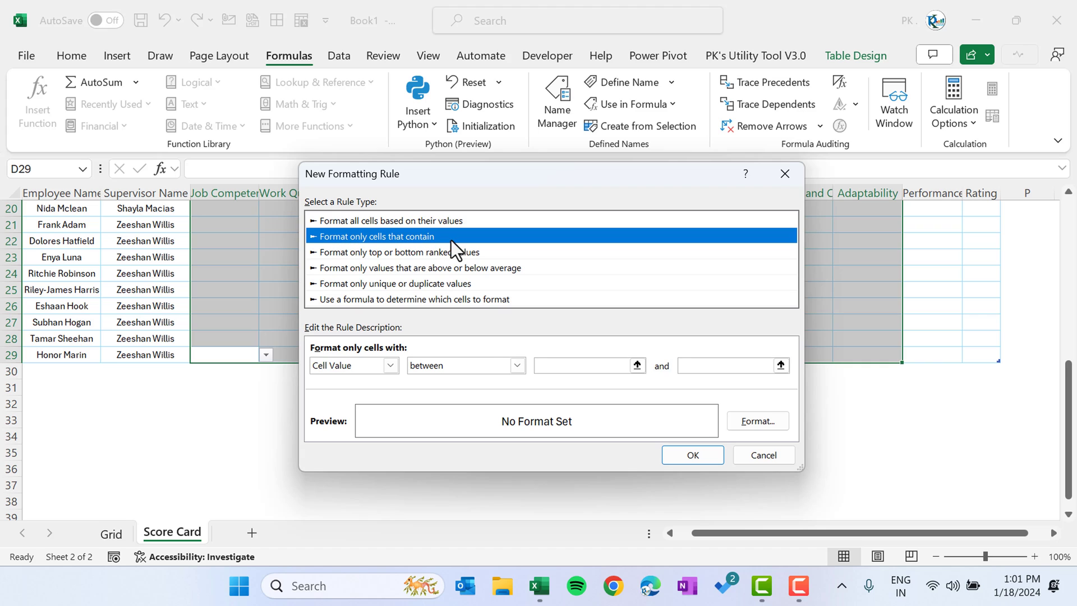
left_click(515, 365)
left_click(466, 405)
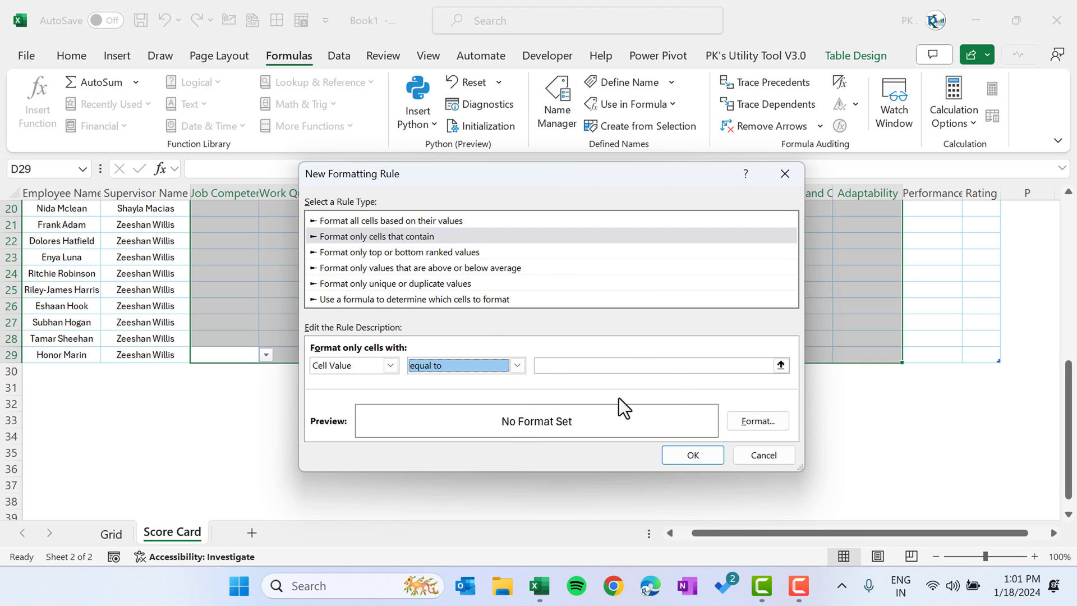
left_click(664, 367)
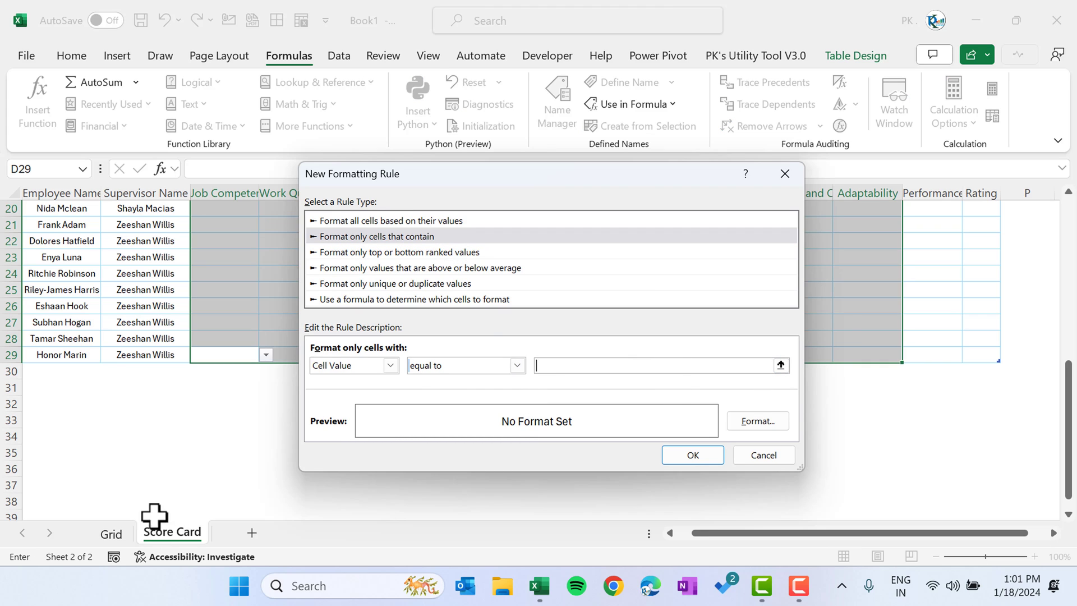
left_click(121, 534)
left_click_drag(987, 533, 1015, 538)
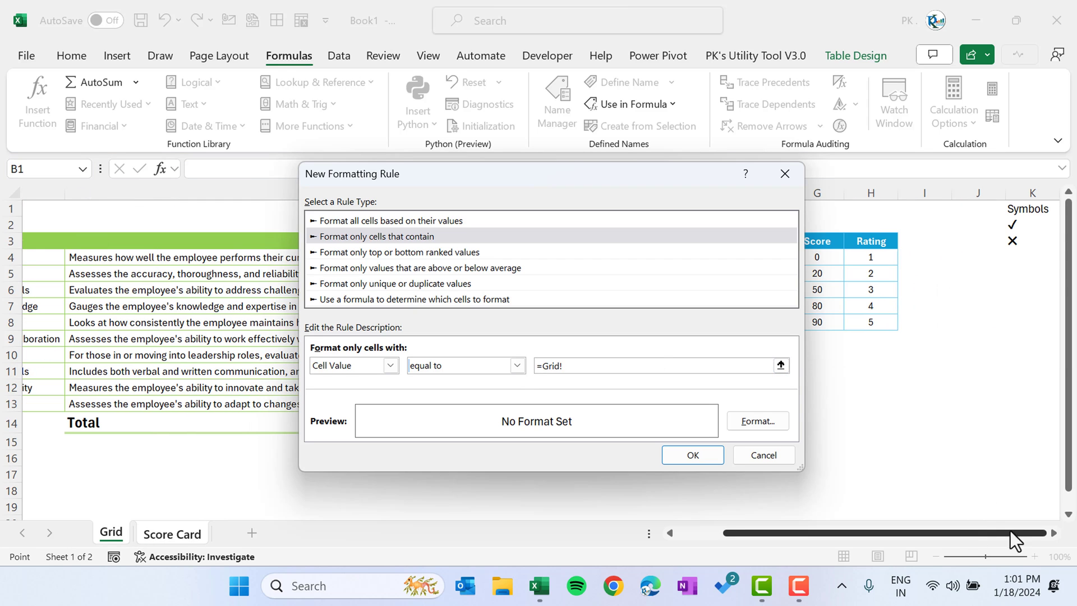
left_click(1026, 240)
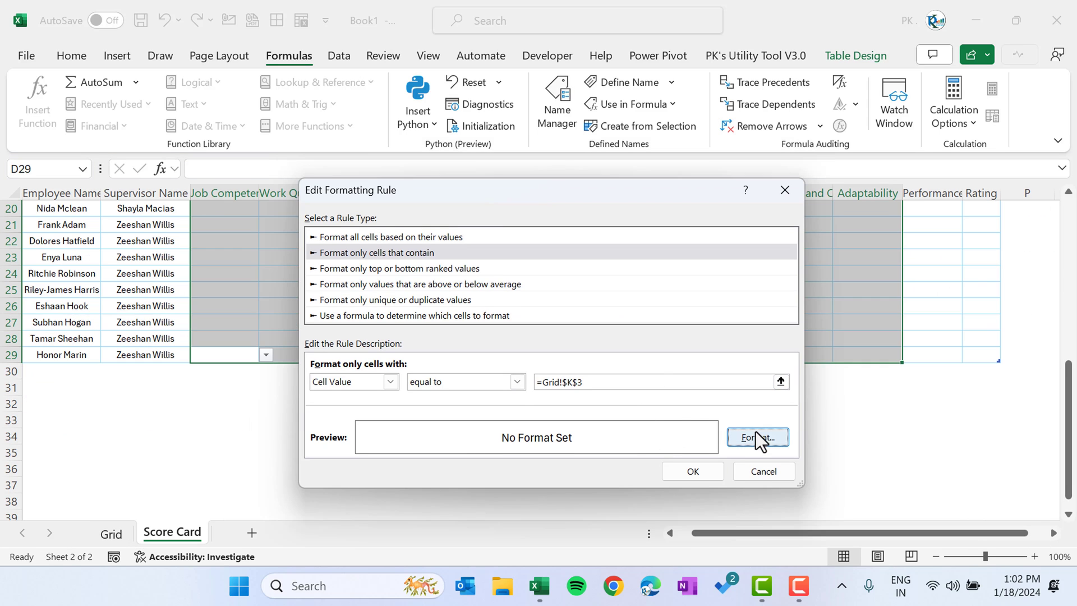
left_click(756, 433)
left_click(637, 264)
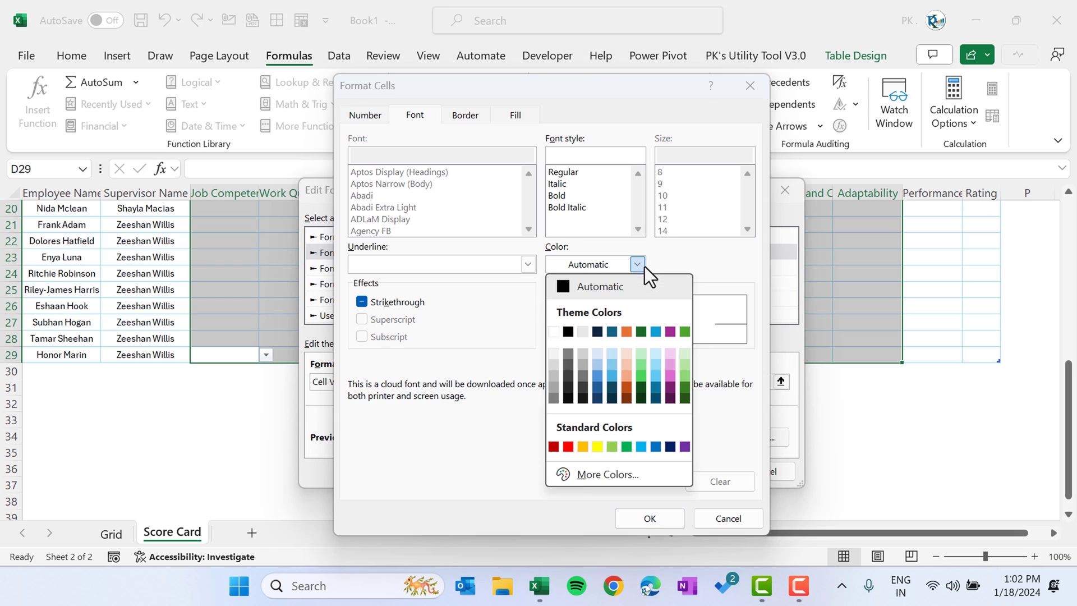
left_click(571, 447)
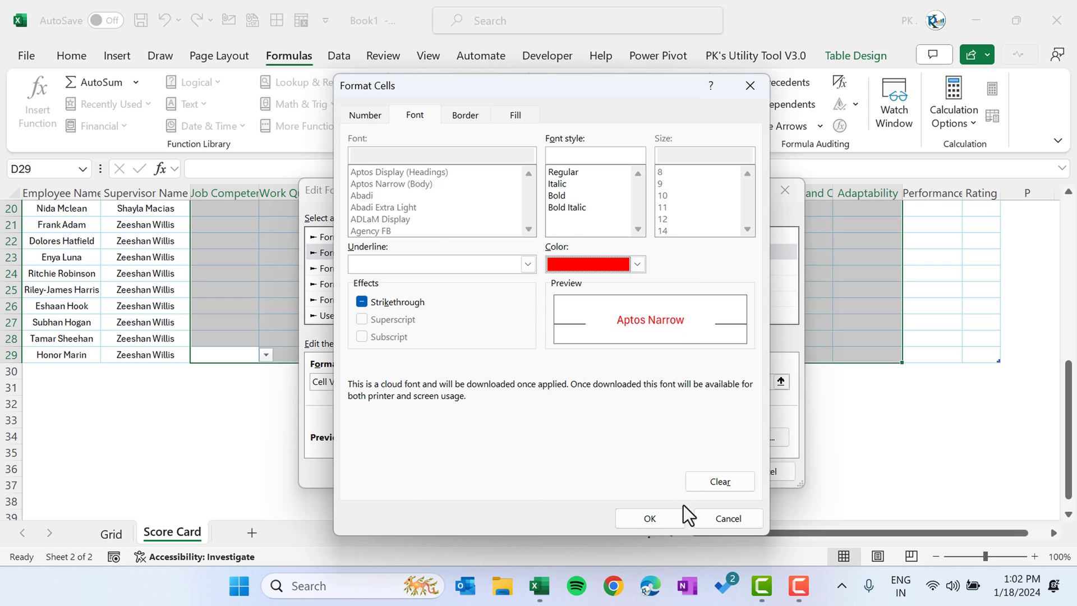
left_click(678, 515)
left_click(683, 471)
Apply both rules to D3:M29 and close the Rules Manager.
left_click(873, 442)
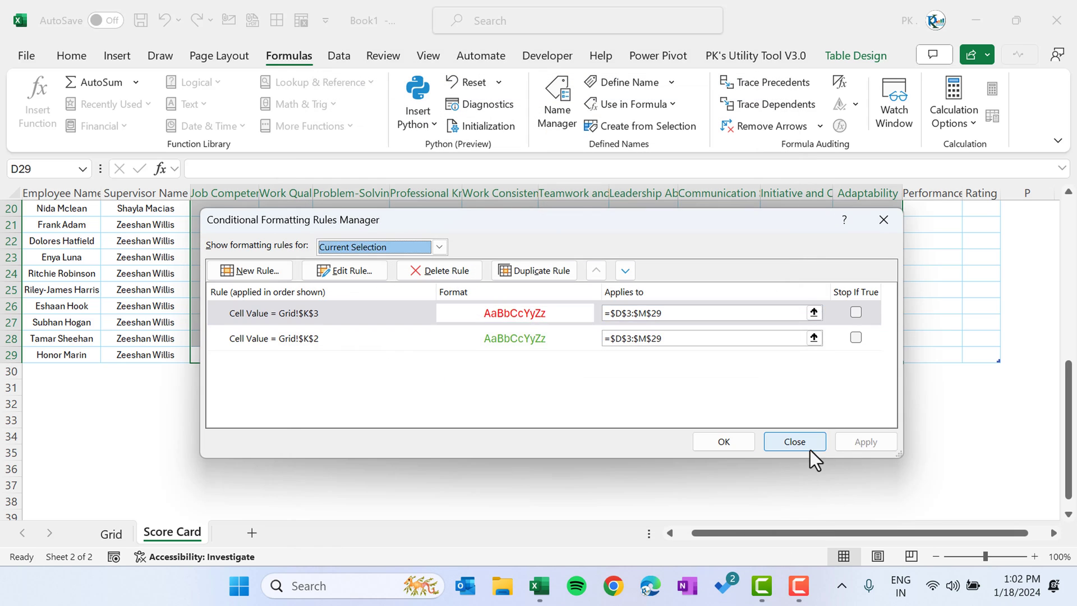
left_click(729, 440)
left_click(380, 319)
key("ctrl+Up")
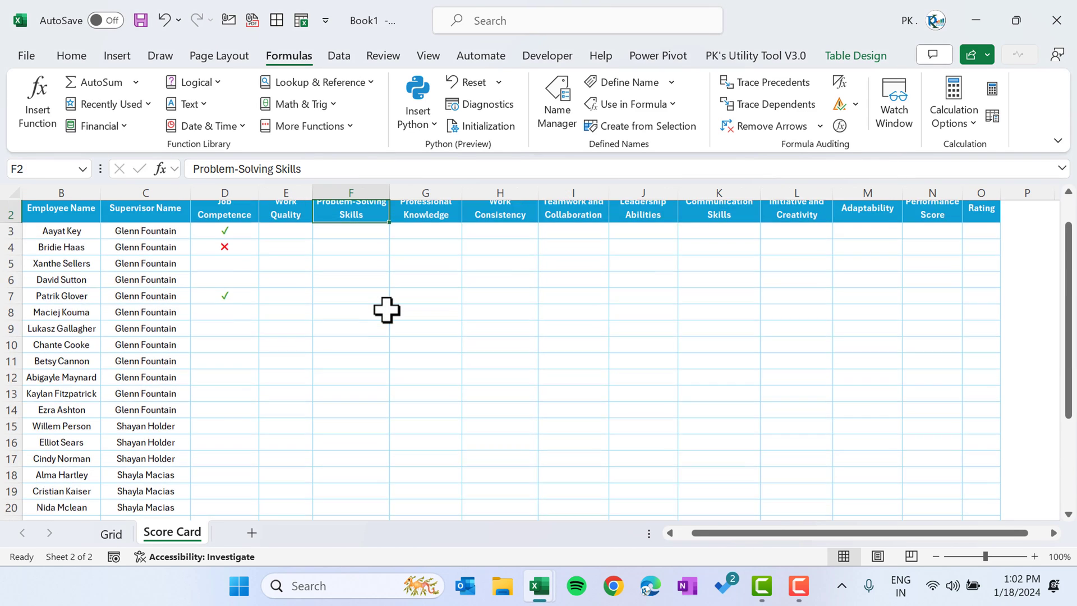
key("Down")
left_click(324, 269)
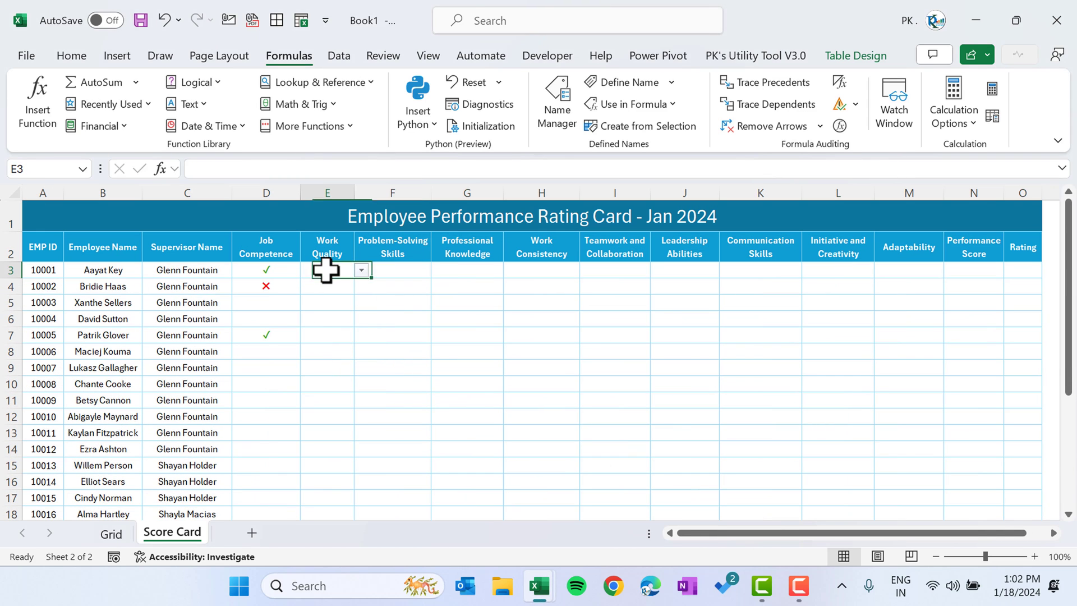
left_click(361, 270)
left_click(329, 288)
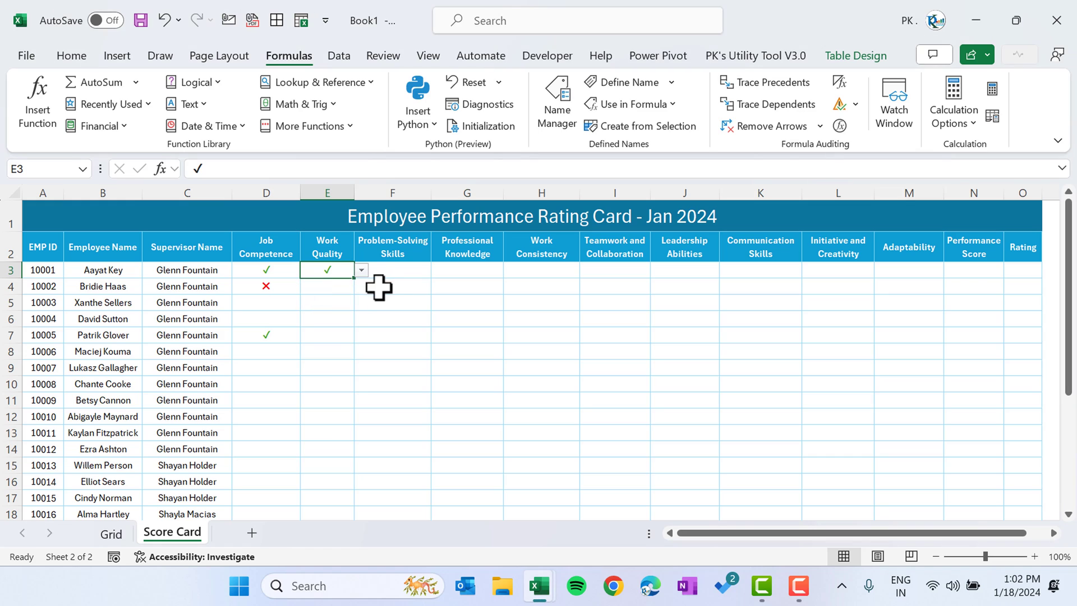
left_click(350, 286)
left_click(361, 286)
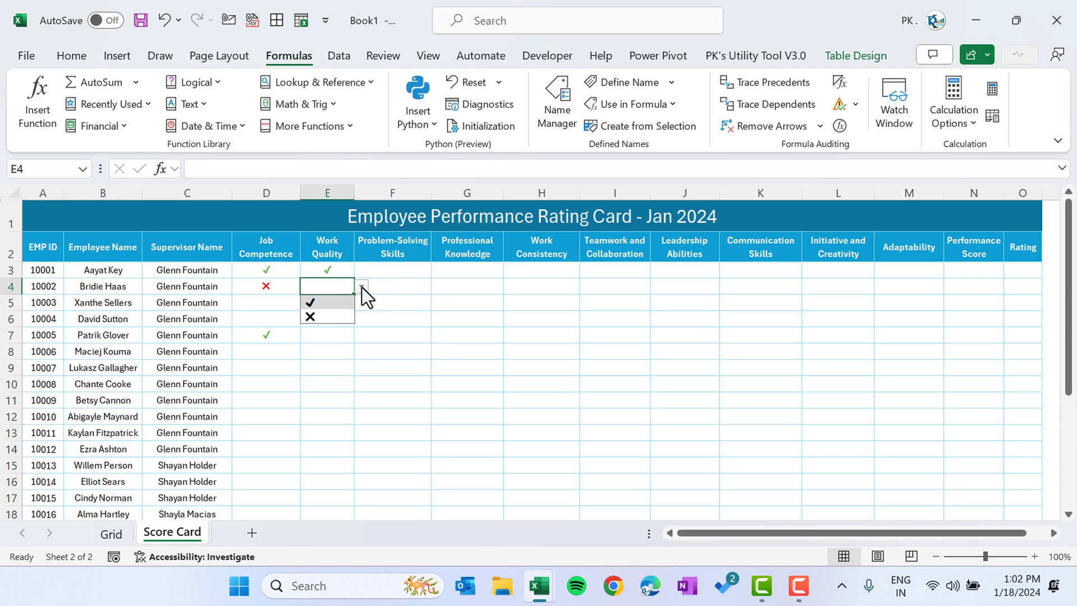
left_click(334, 315)
left_click(267, 300)
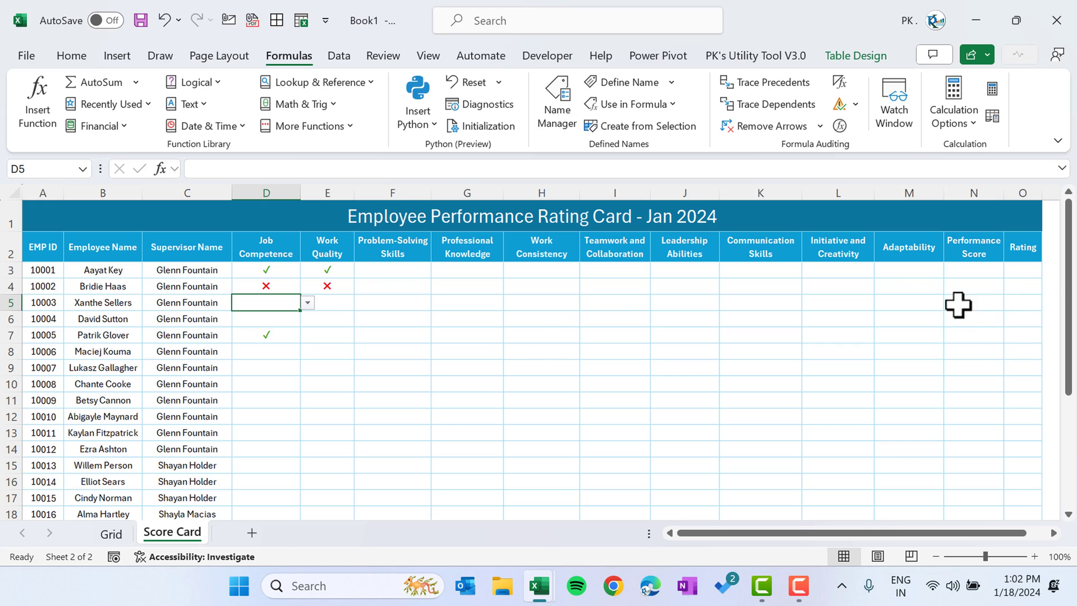
Fill columns D–M with ✓/✗ marks for every remaining employee.
left_click(195, 271)
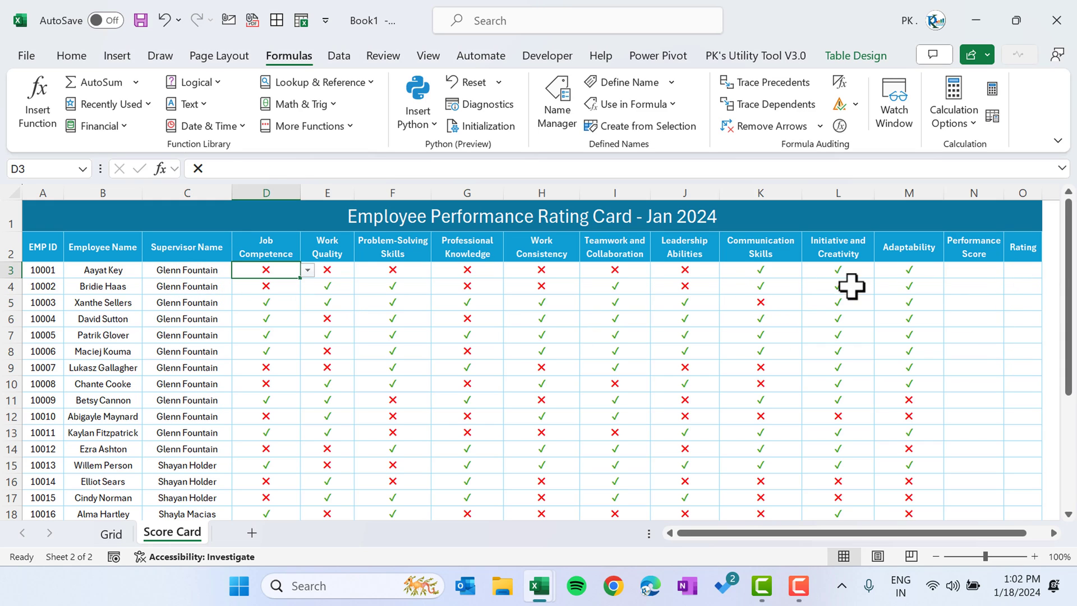
left_click(955, 275)
key("Right")
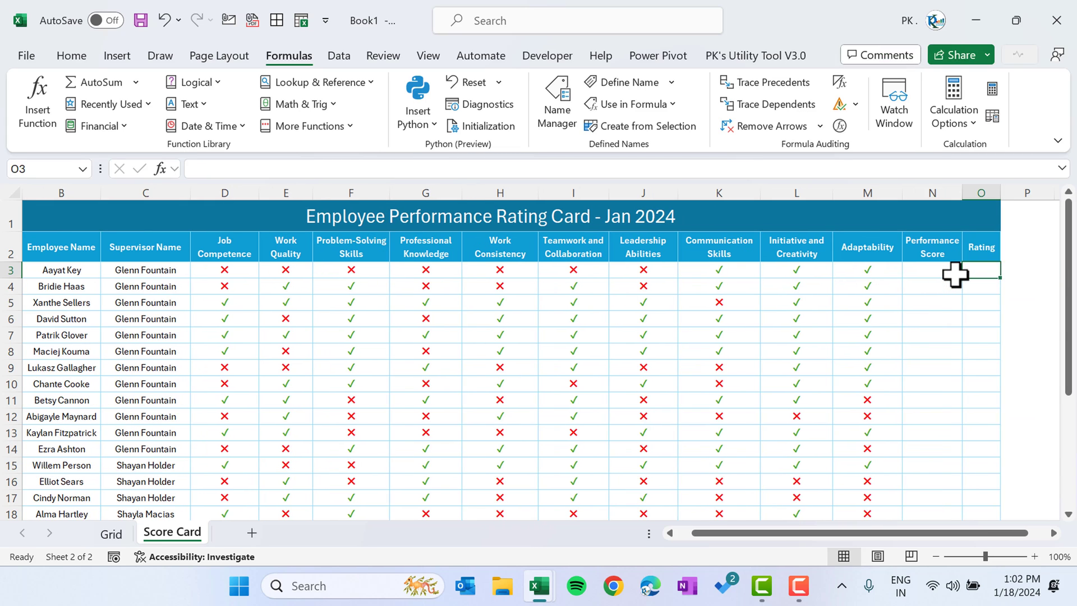
key("Left")
key("Up")
key("Down")
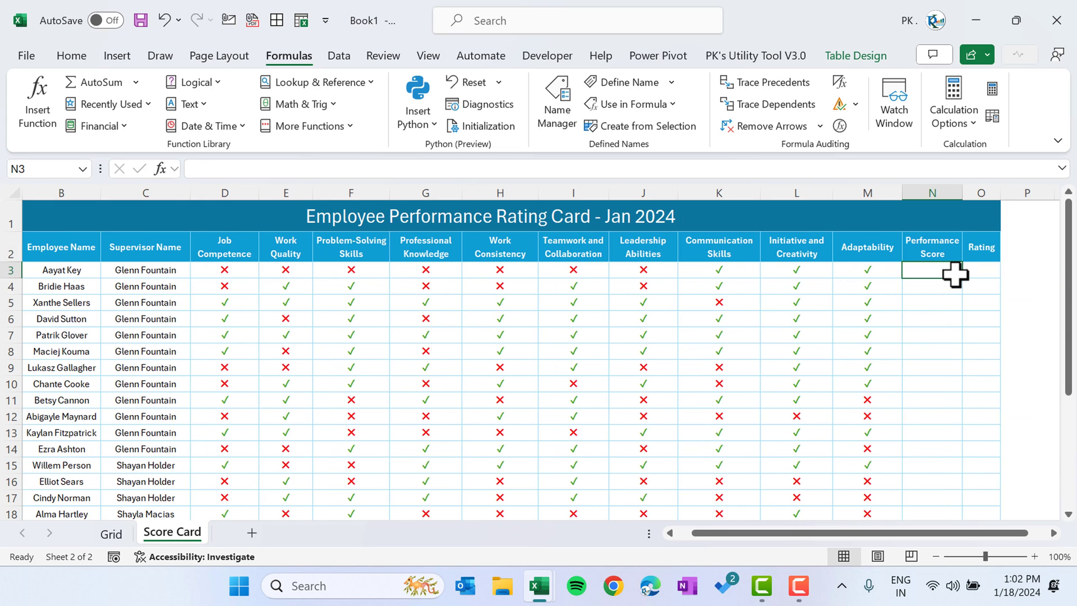
key("Right")
key("Left")
key("Left")
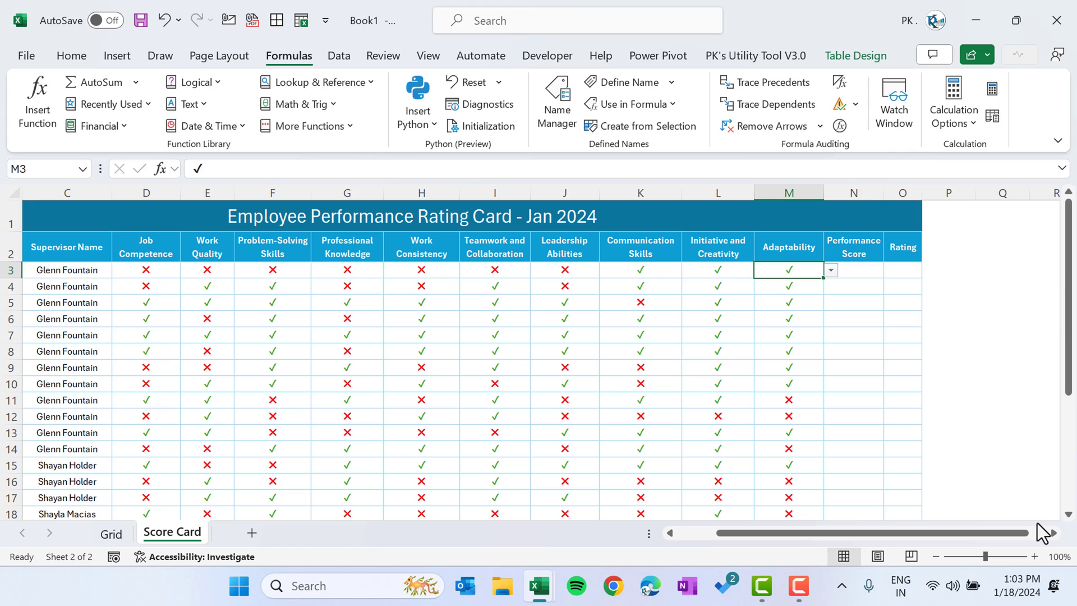
key("Right")
Build =IF(Table1[@[Job Competence]:[Adaptability]]=Grid!$K$2,TRANSPOSE(Score)) in N3.
type("=IF")
type("(")
key("Left")
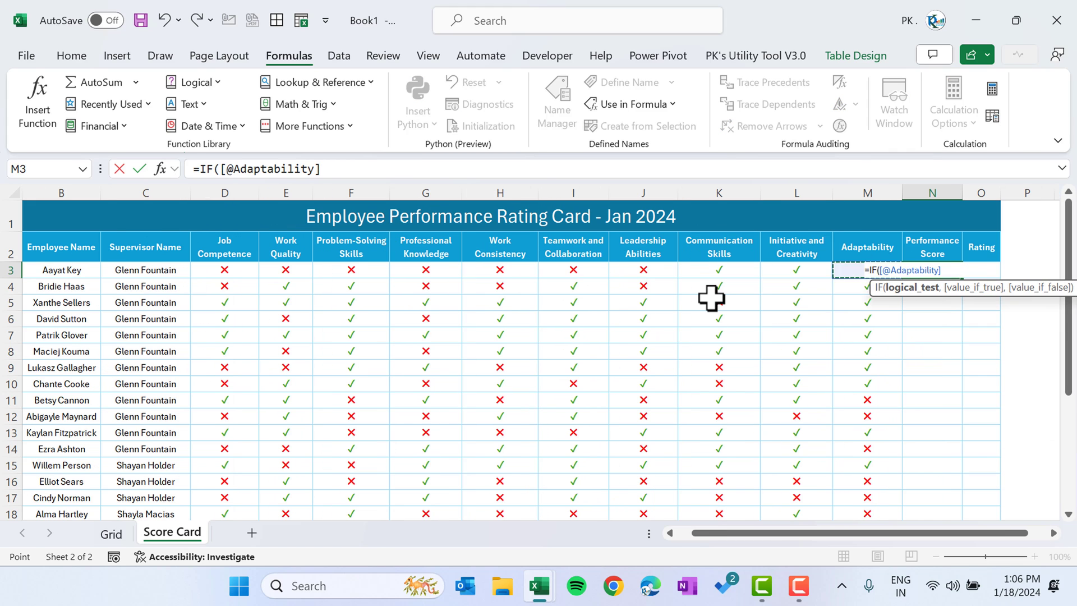
key("shift+Left")
key("shift+Left")
key("shift+Left")
key("shift+Left")
key("shift+Left")
key("shift+Left")
key("shift+Left")
key("shift+Left")
key("shift+Left")
key("shift+Right")
type("=")
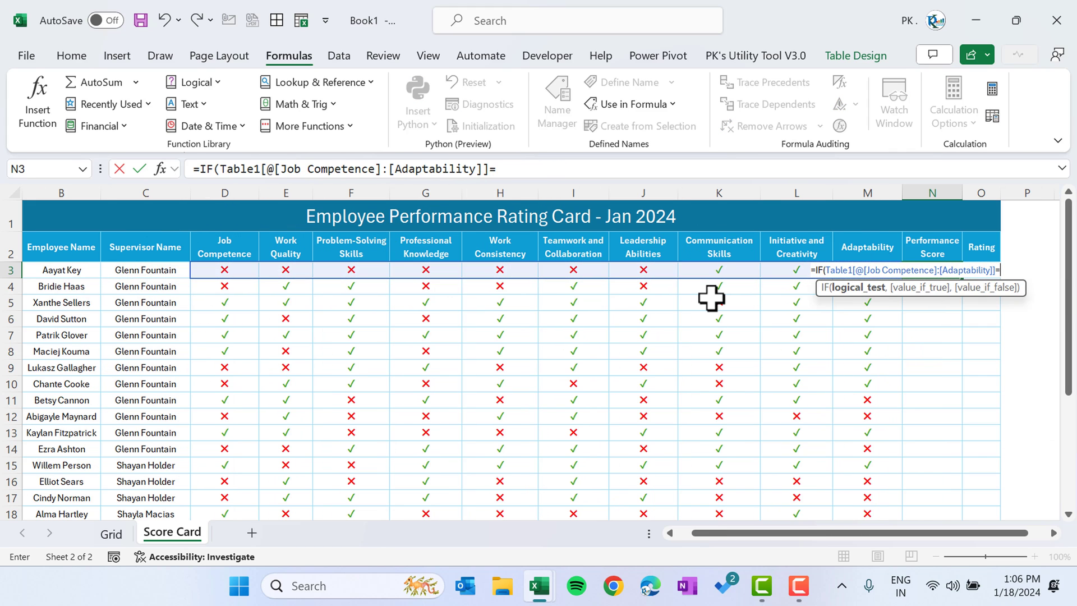
left_click(113, 536)
left_click(973, 223)
key("F4")
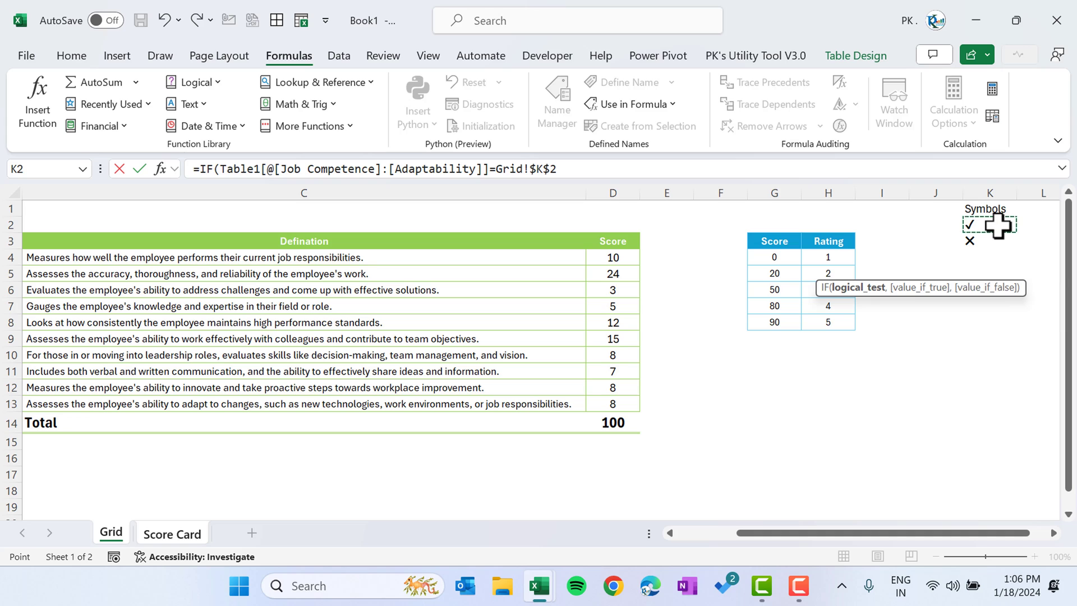
type(",tr")
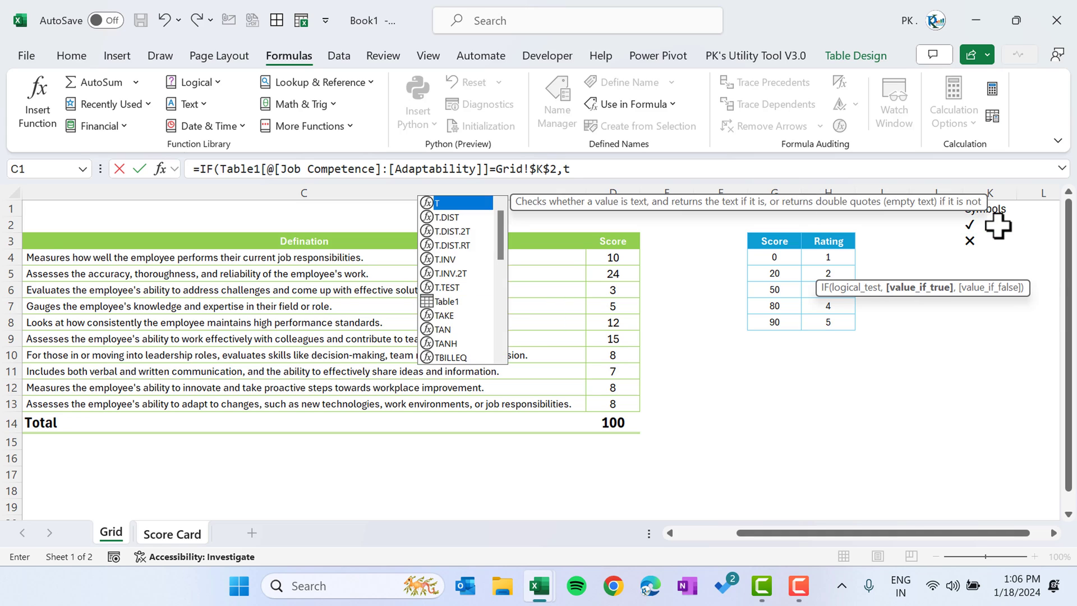
key("Tab")
left_click_drag(618, 257, 618, 408)
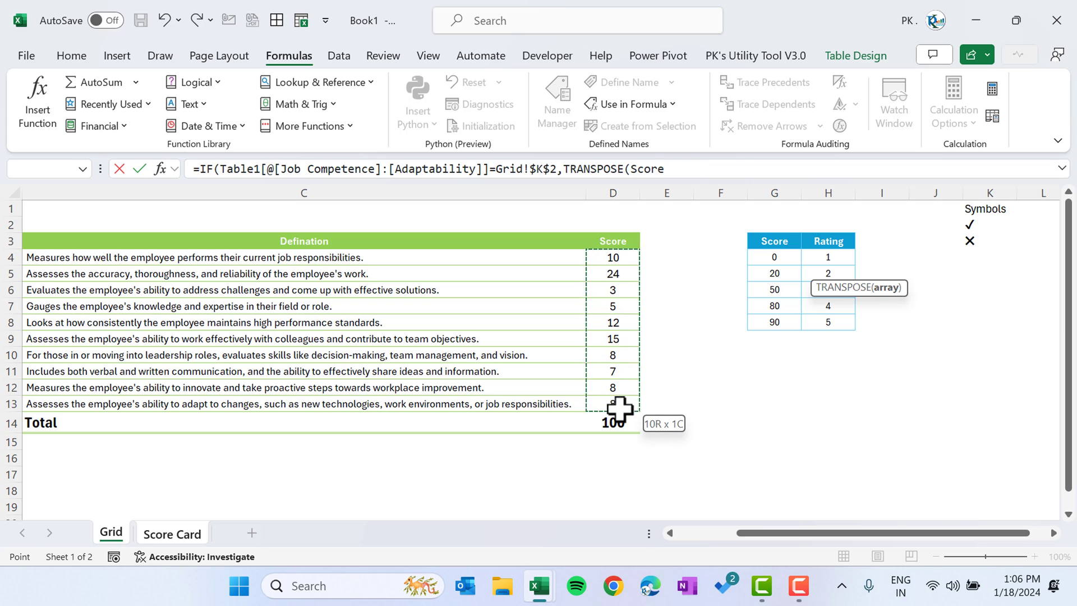
left_click(673, 169)
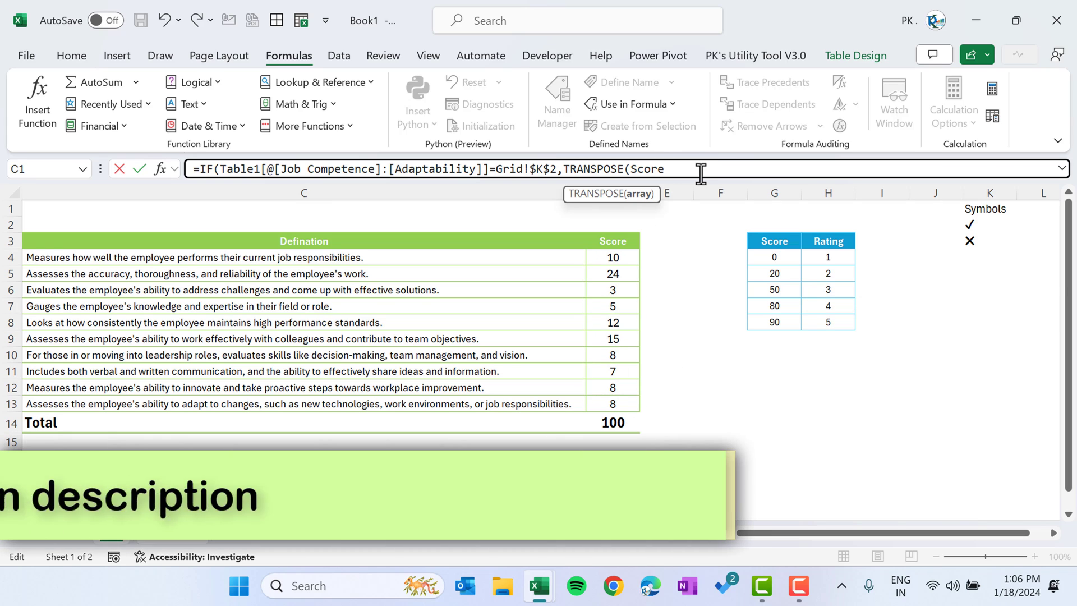
type(")")
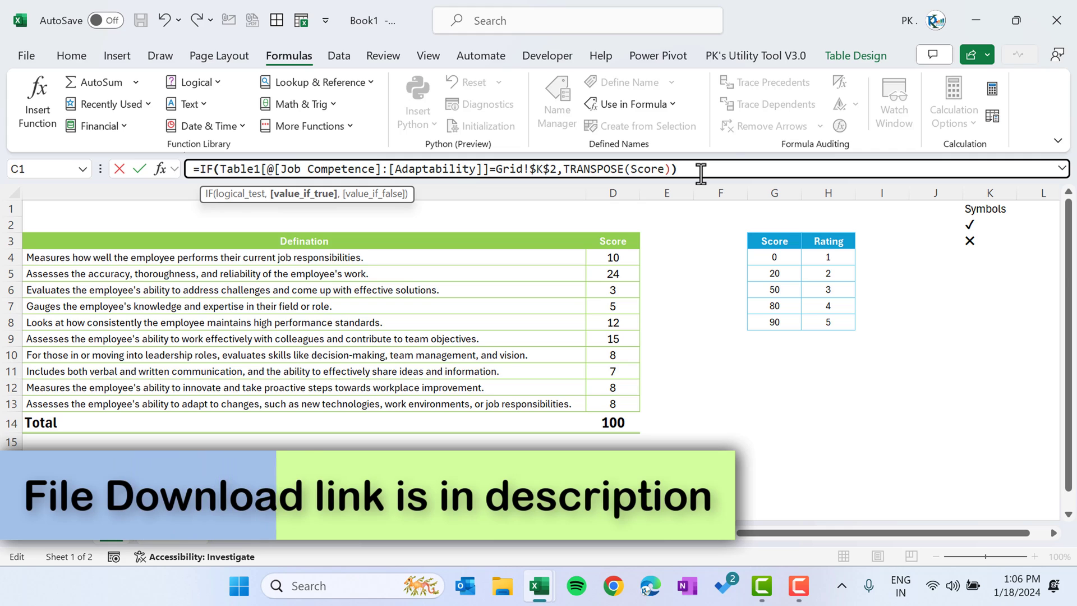
type(")")
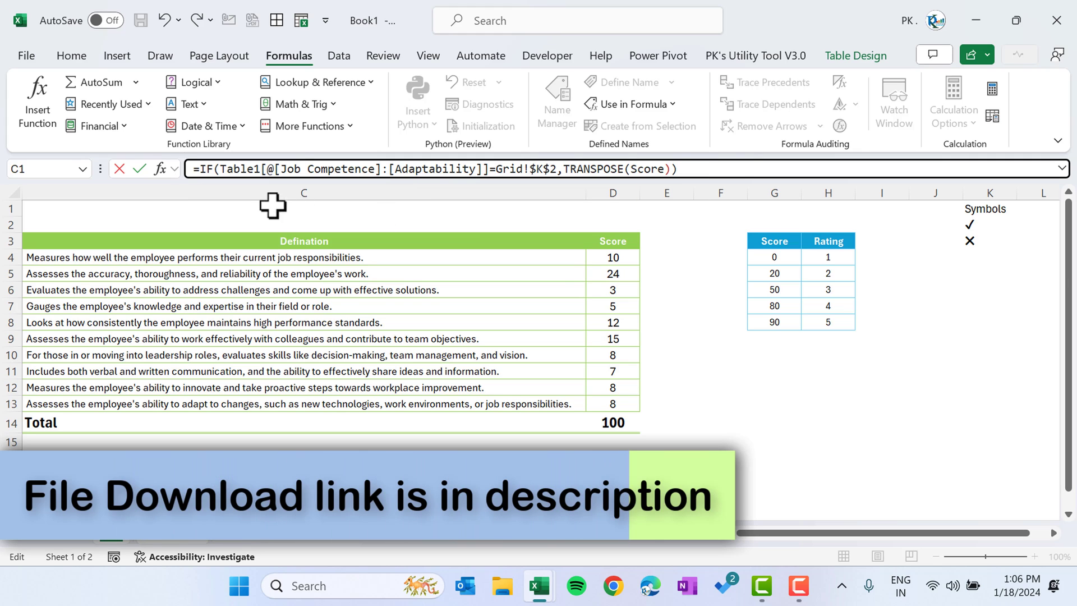
Wrap the IF formula in SUM and enter it as the Performance Score.
left_click(199, 168)
type("sum")
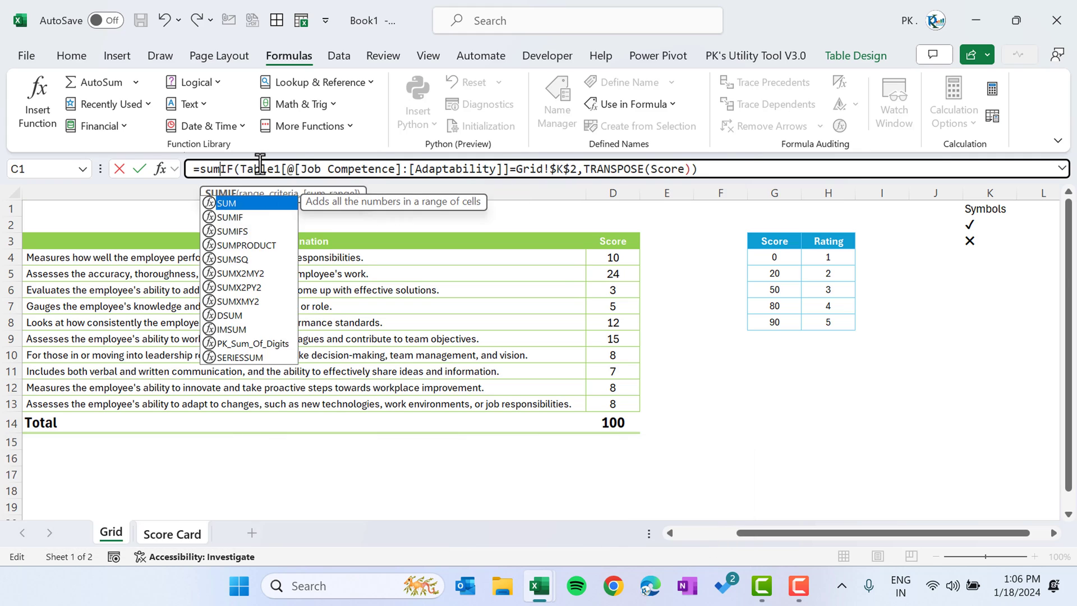
key("Tab")
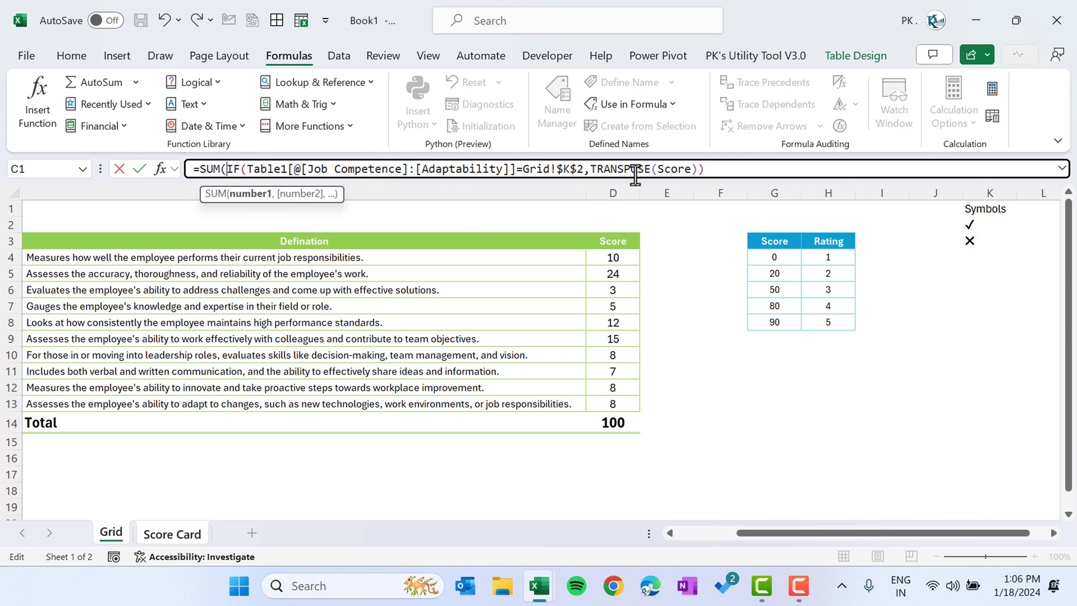
key("Return")
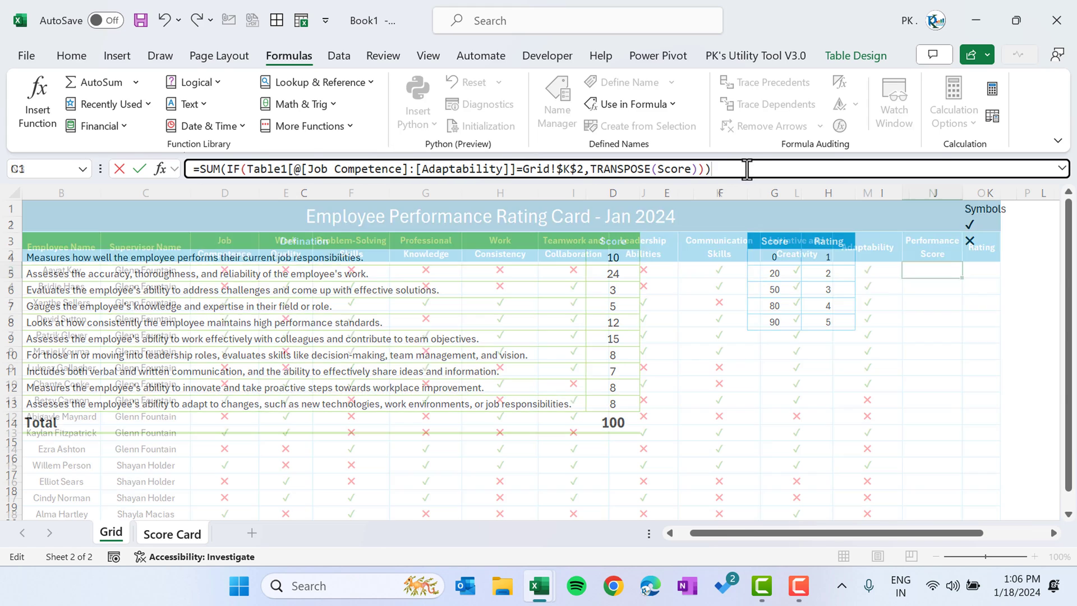
Change the first employee's Adaptability (M3) to ✗, dropping the score to 15.
key("Up")
key("Right")
key("Right")
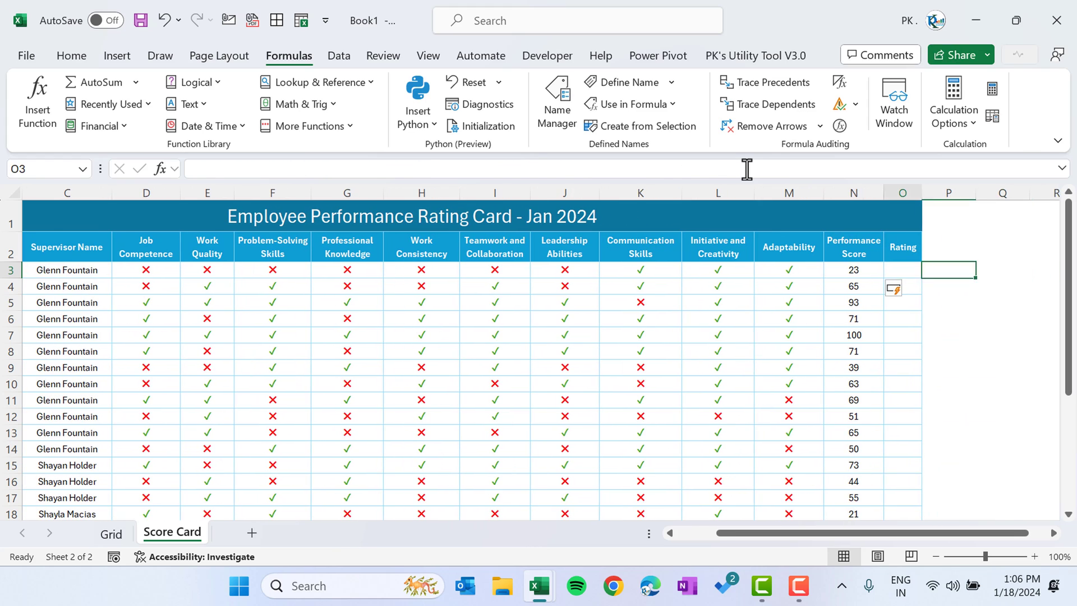
key("Left")
key("Left")
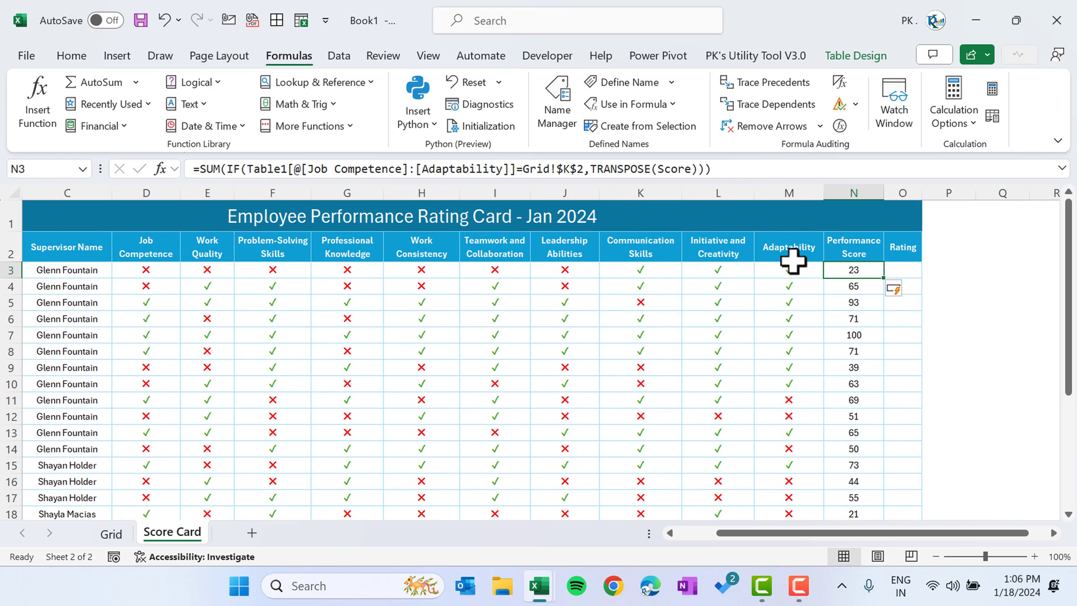
left_click_drag(793, 260, 801, 272)
left_click(817, 269)
left_click(830, 269)
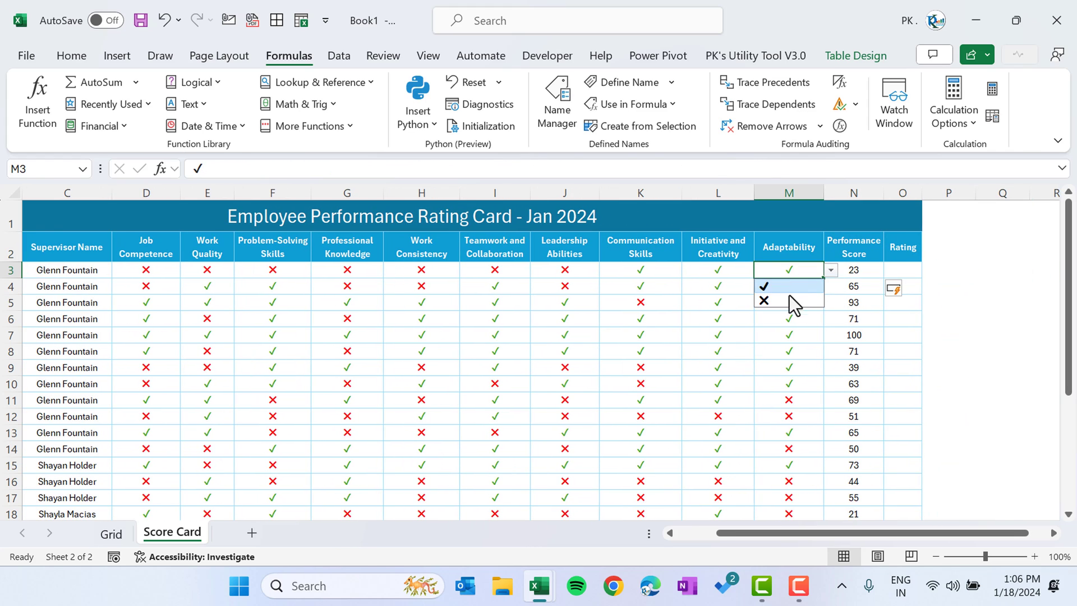
left_click(785, 298)
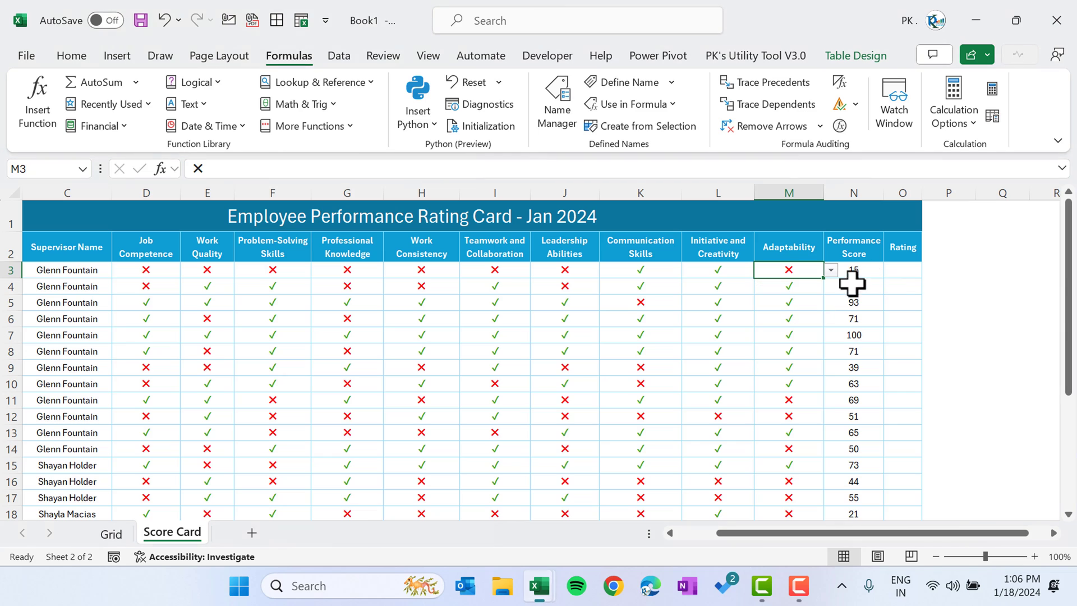
left_click(912, 270)
type("=vl")
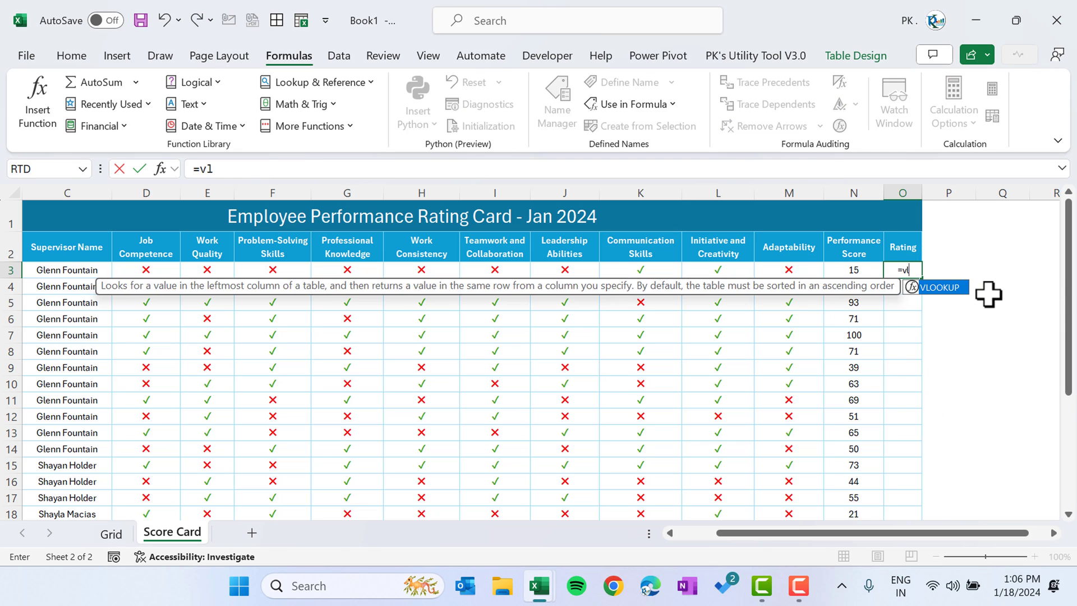
key("Tab")
key("Left")
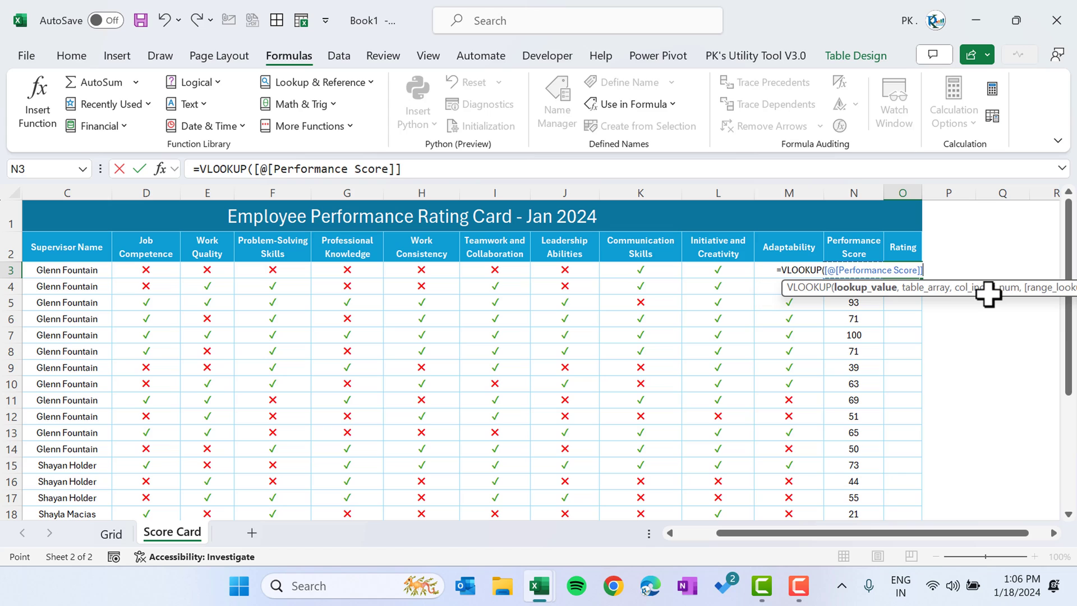
type(",")
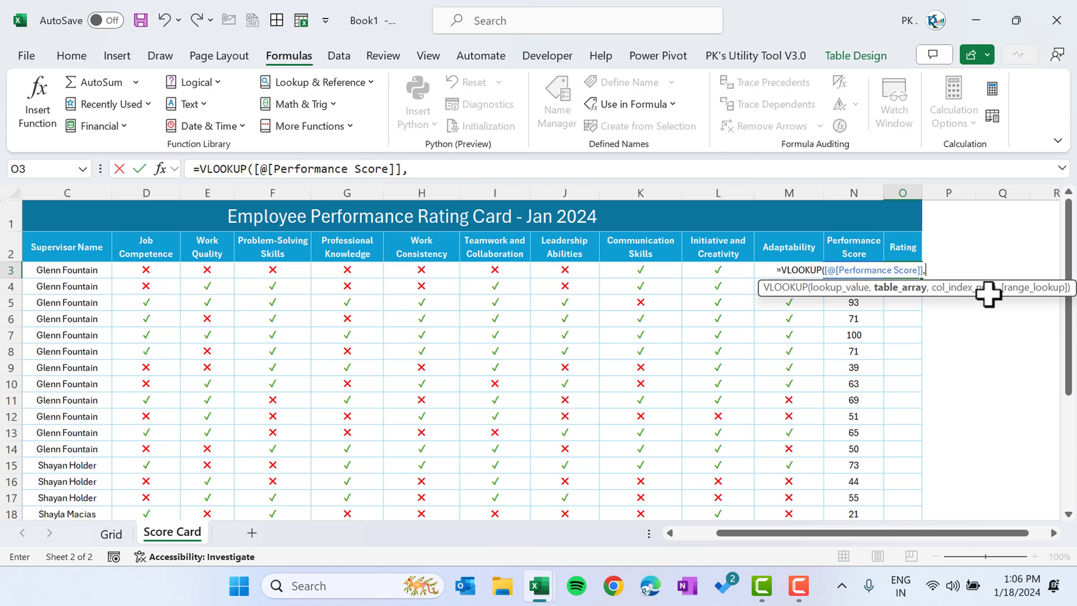
type("gri")
double_click(988, 294)
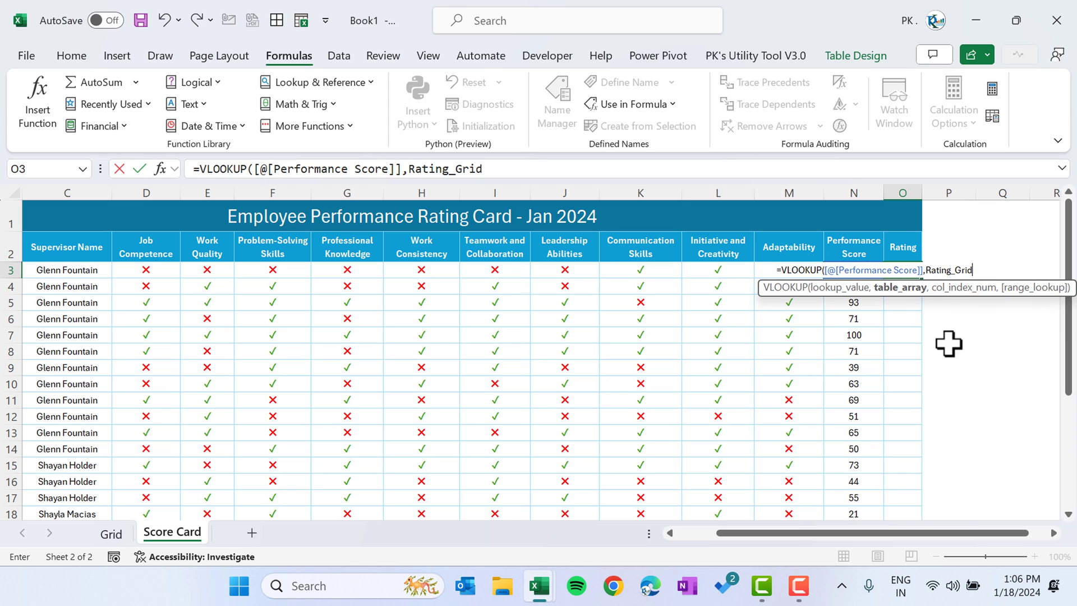
type(",2")
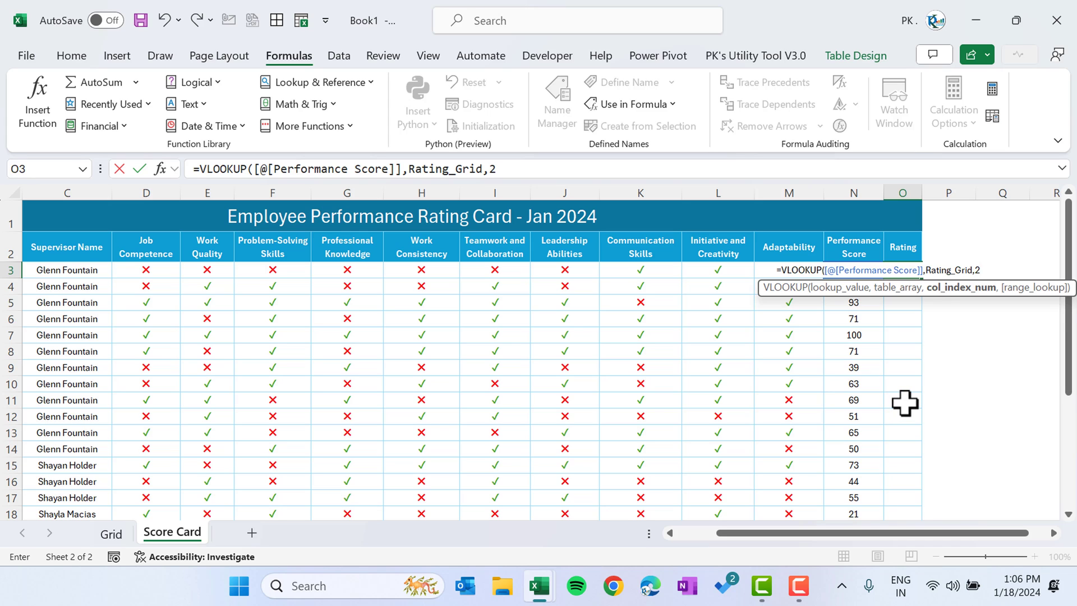
type(",1)")
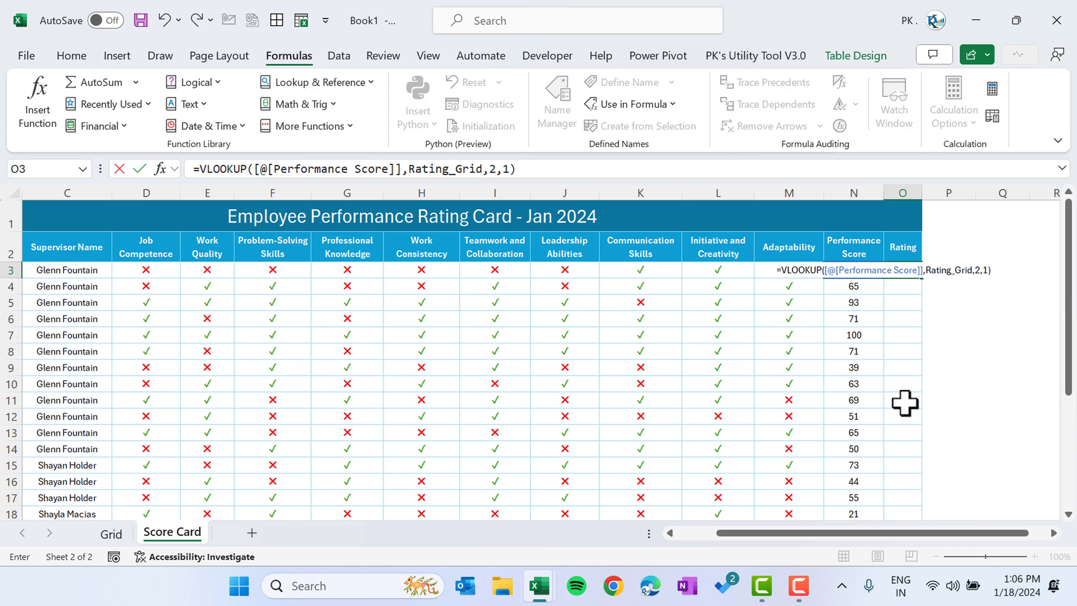
key("Return")
key("Up")
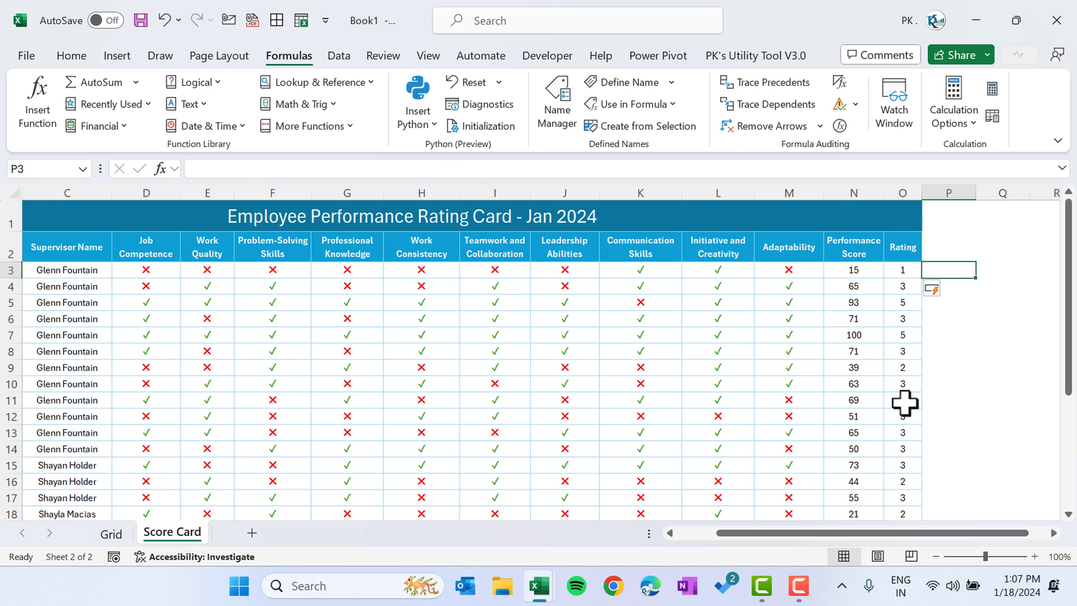
key("ctrl+Down")
key("ctrl+Up")
key("ctrl+Up")
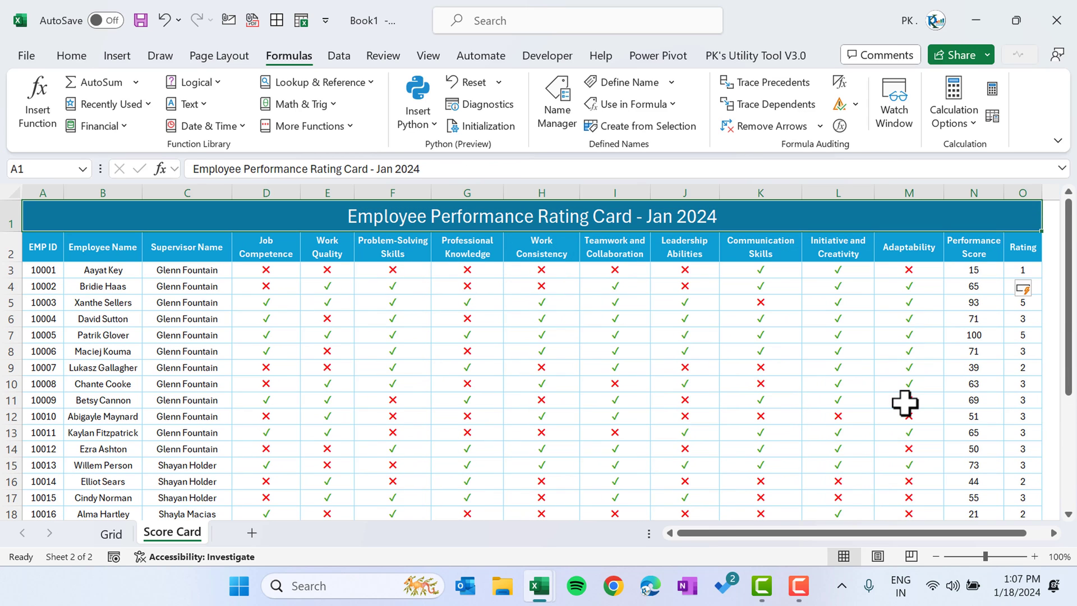
key("Down")
key("ctrl+Right")
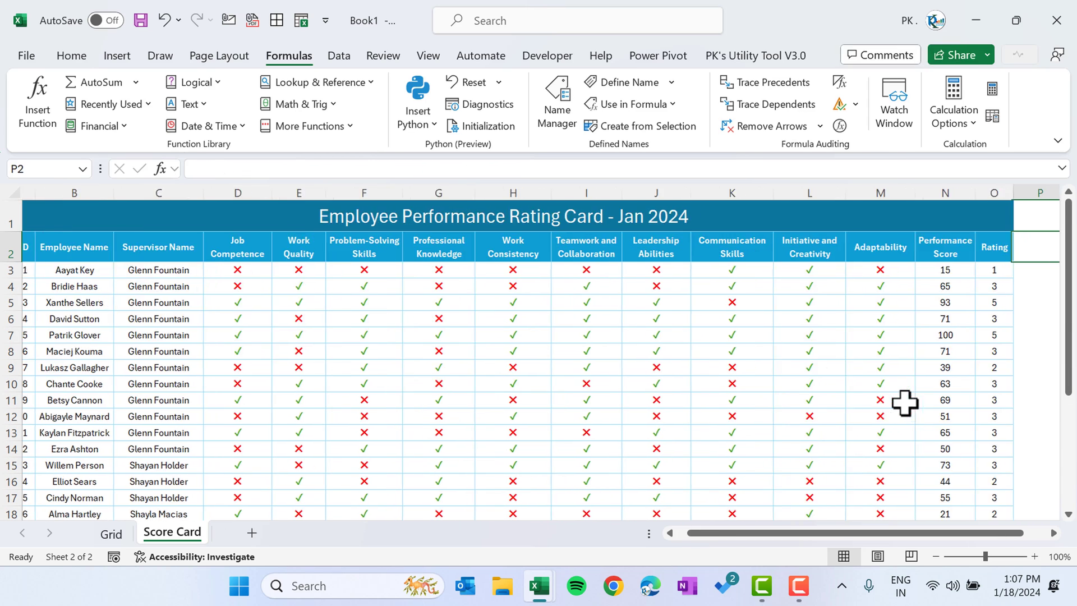
key("Left")
key("ctrl+Left")
key("alt+h")
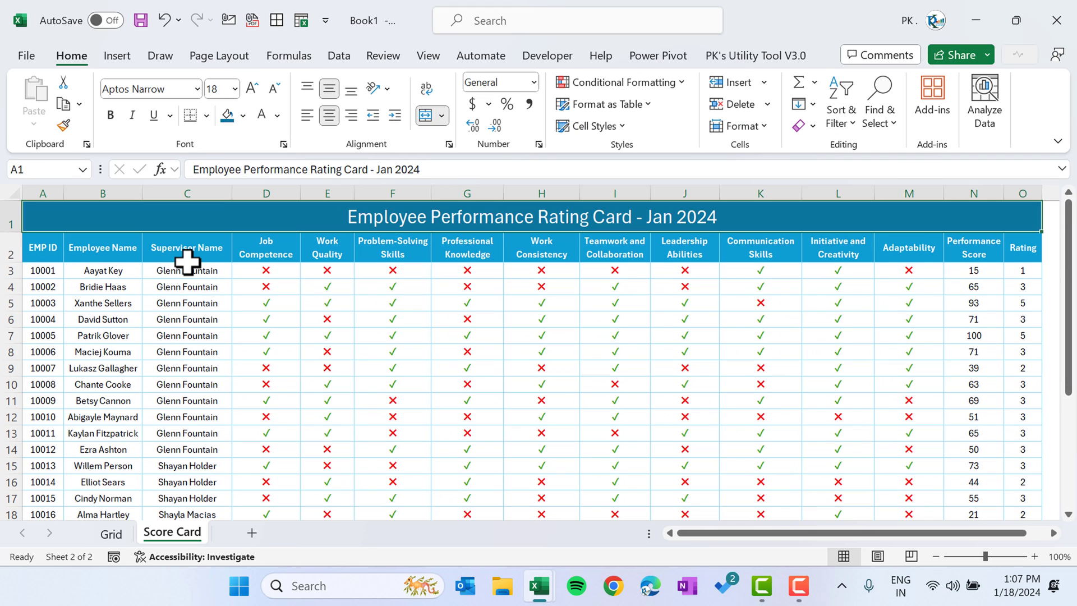
key("Down")
key("Right")
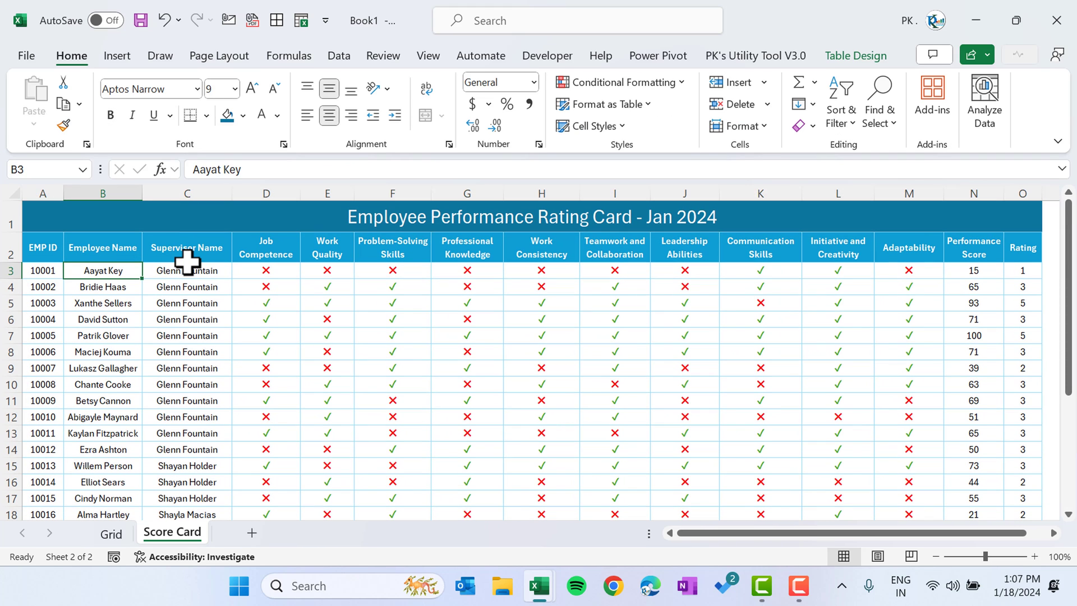
left_click(157, 269)
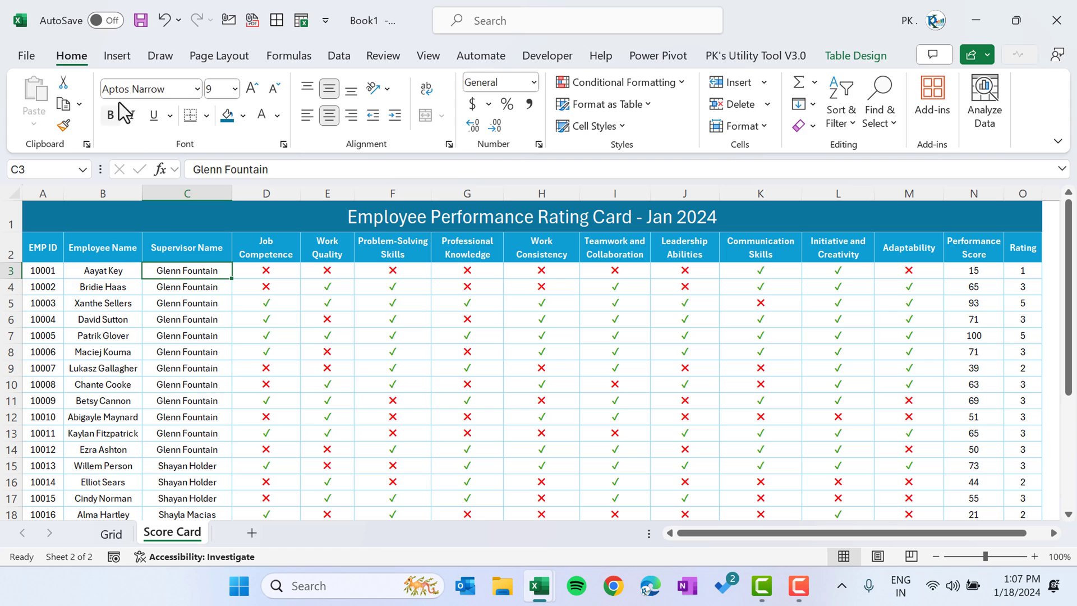
Create a pivot on a new sheet with Supervisor Name rows and Performance Score values.
left_click(119, 56)
left_click(41, 124)
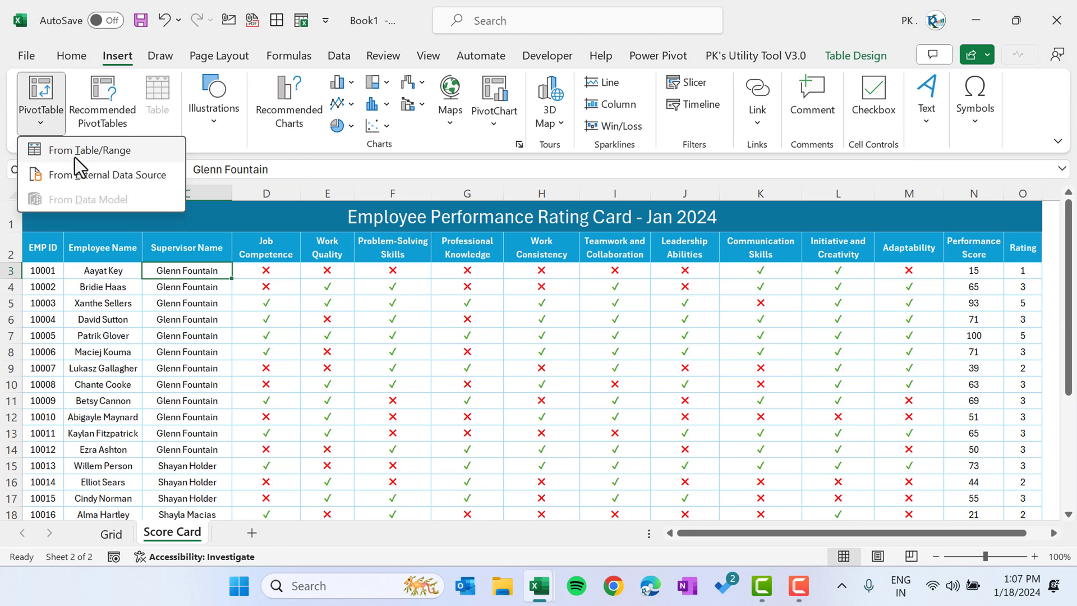
left_click(124, 155)
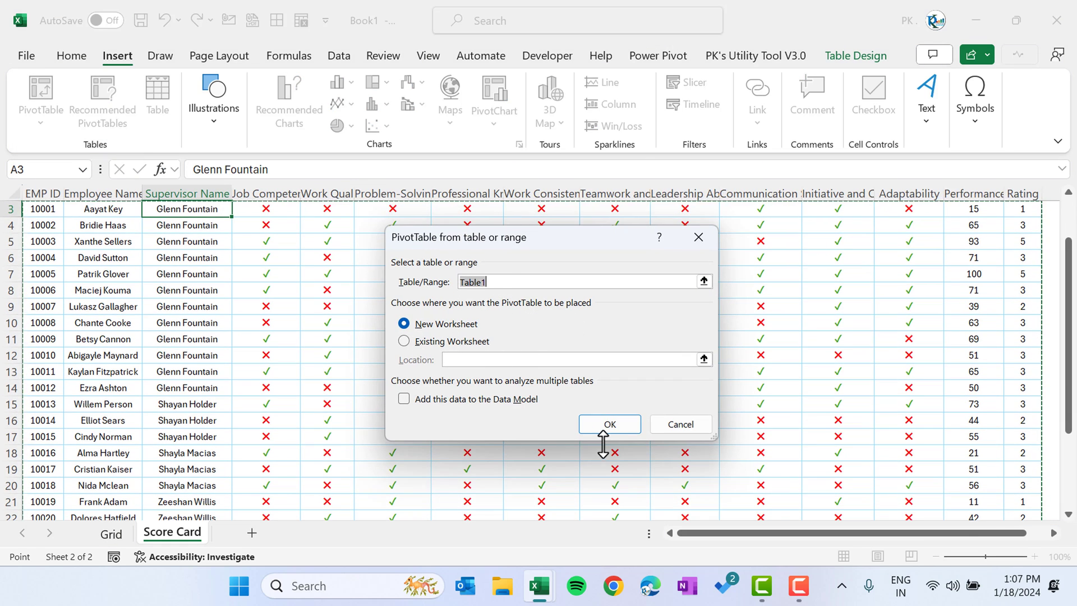
left_click(607, 426)
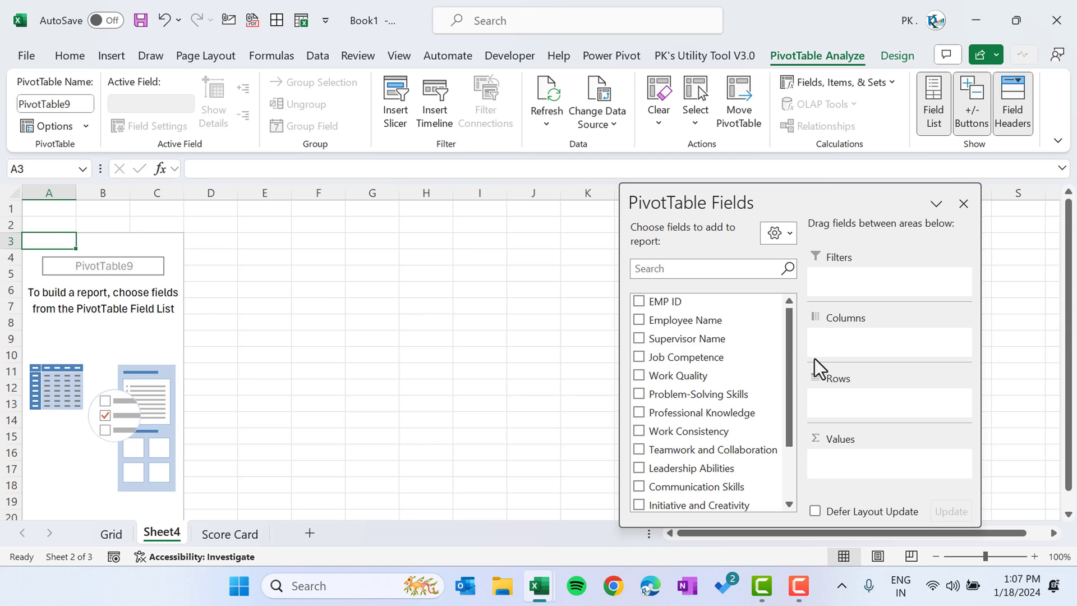
left_click_drag(696, 339, 892, 403)
left_click_drag(793, 359, 805, 442)
left_click_drag(690, 464, 894, 464)
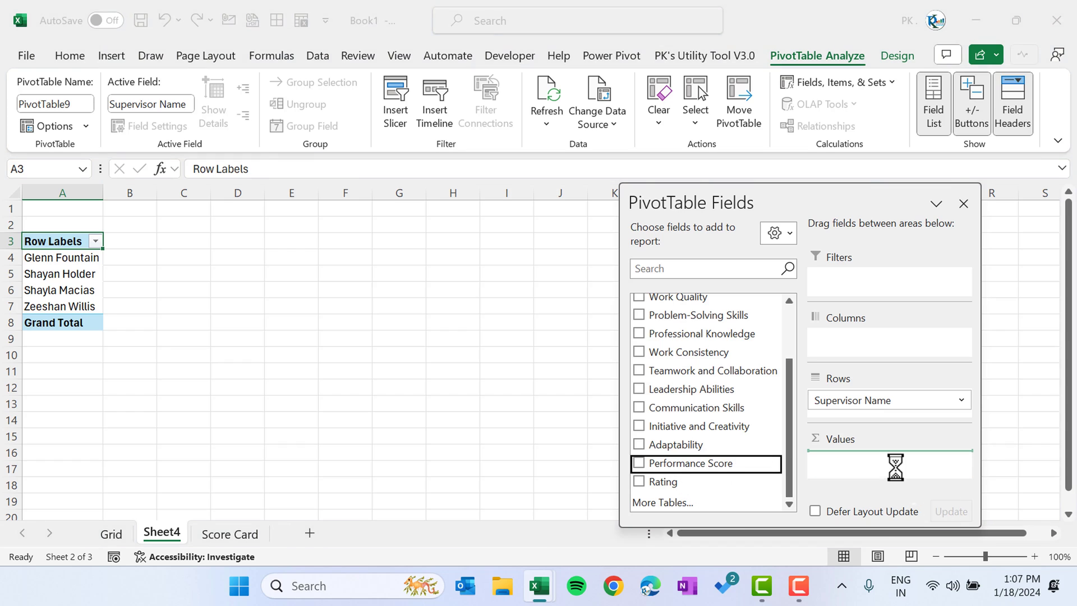
Summarize Performance Score as Average, formatted as a number with 0 decimals.
left_click(167, 242)
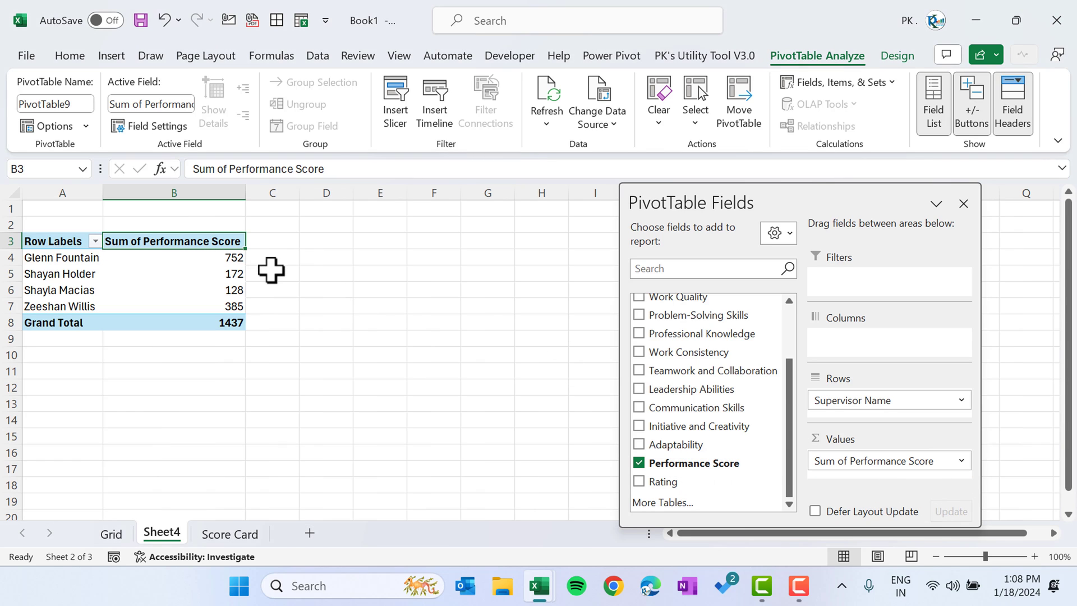
double_click(212, 242)
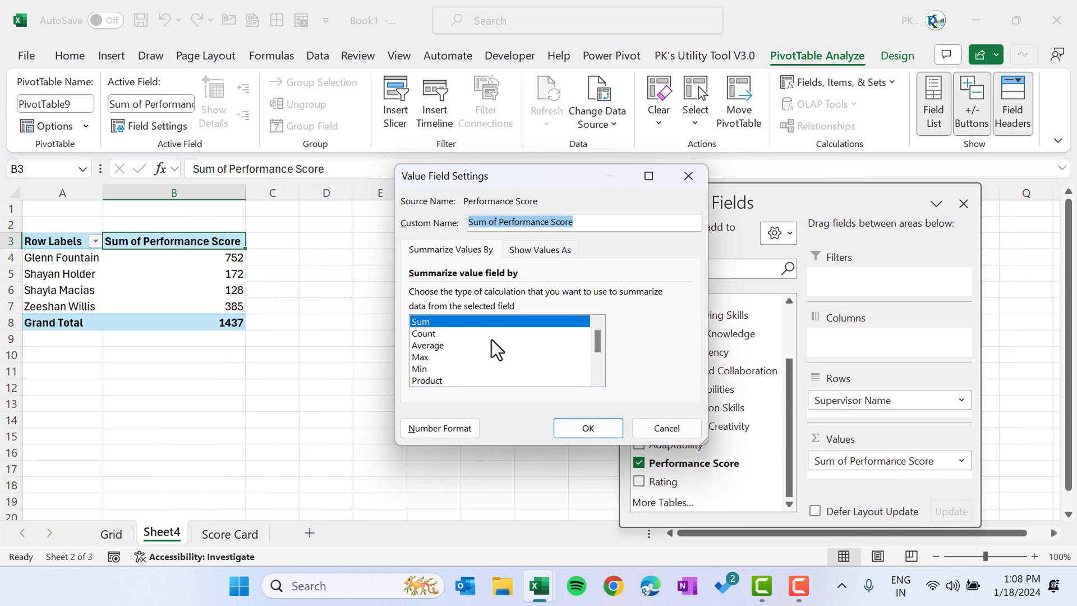
left_click(443, 346)
left_click(586, 429)
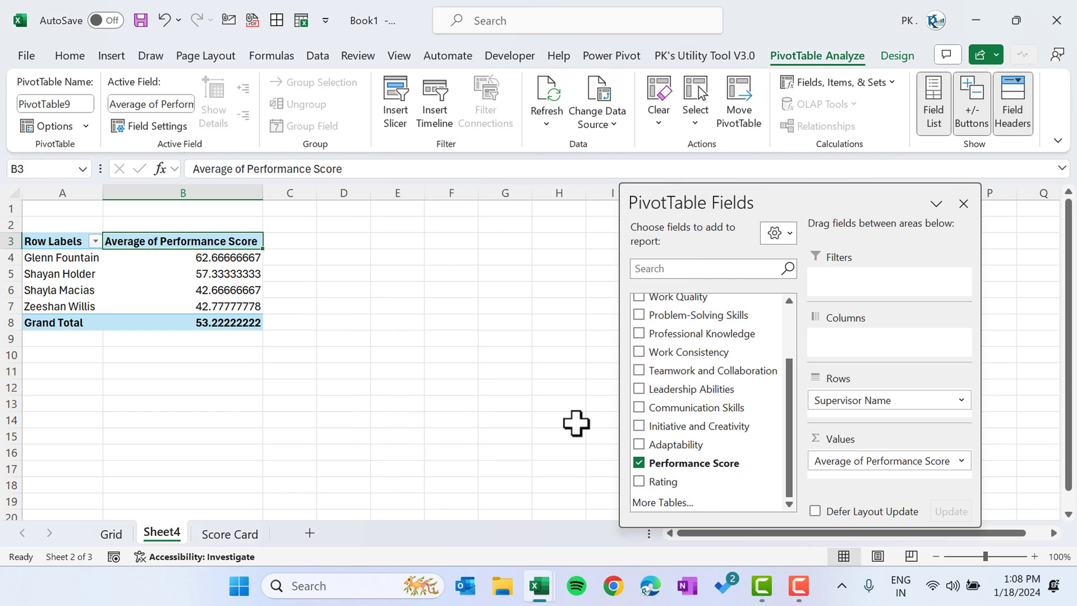
double_click(216, 243)
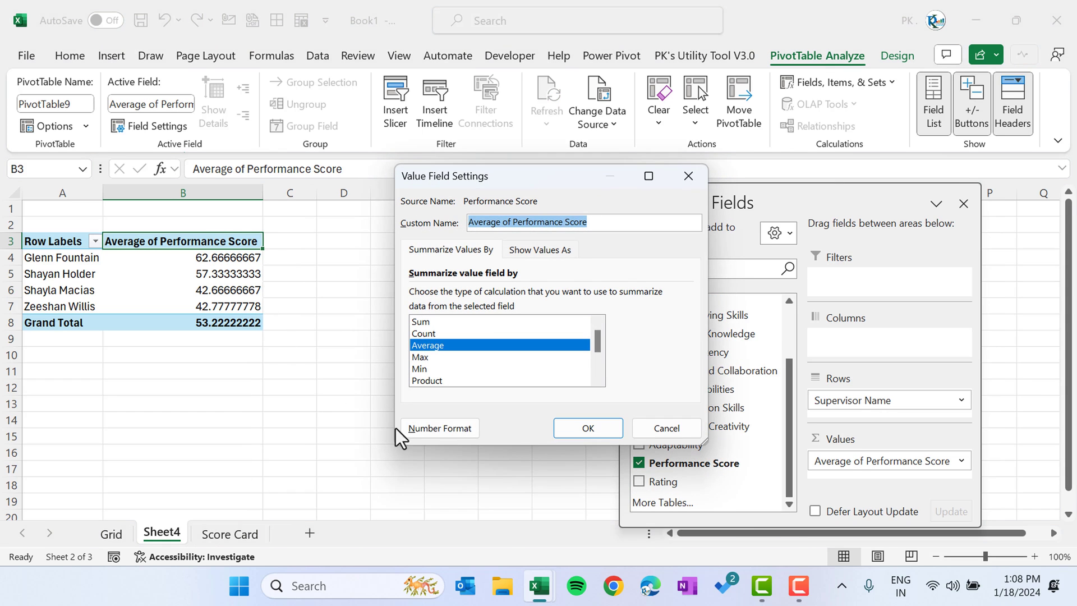
left_click(435, 428)
left_click(375, 181)
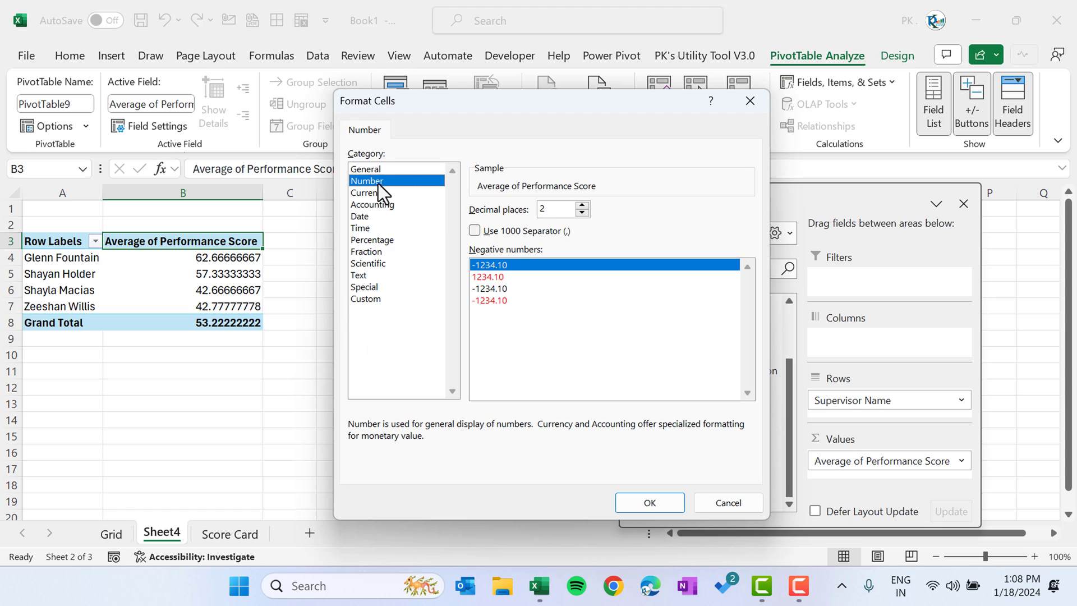
left_click(674, 497)
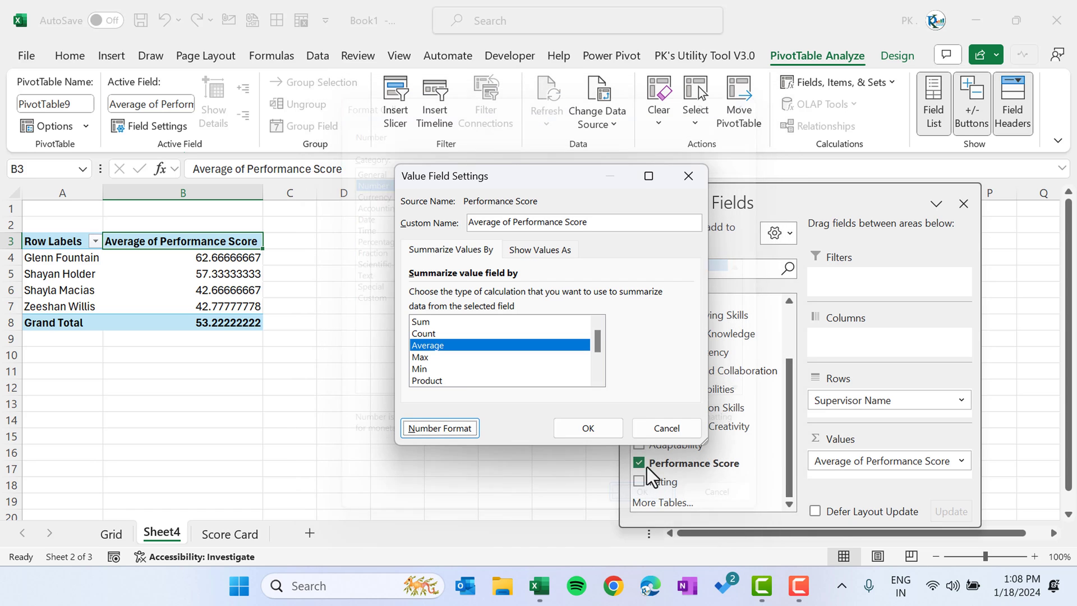
left_click(599, 434)
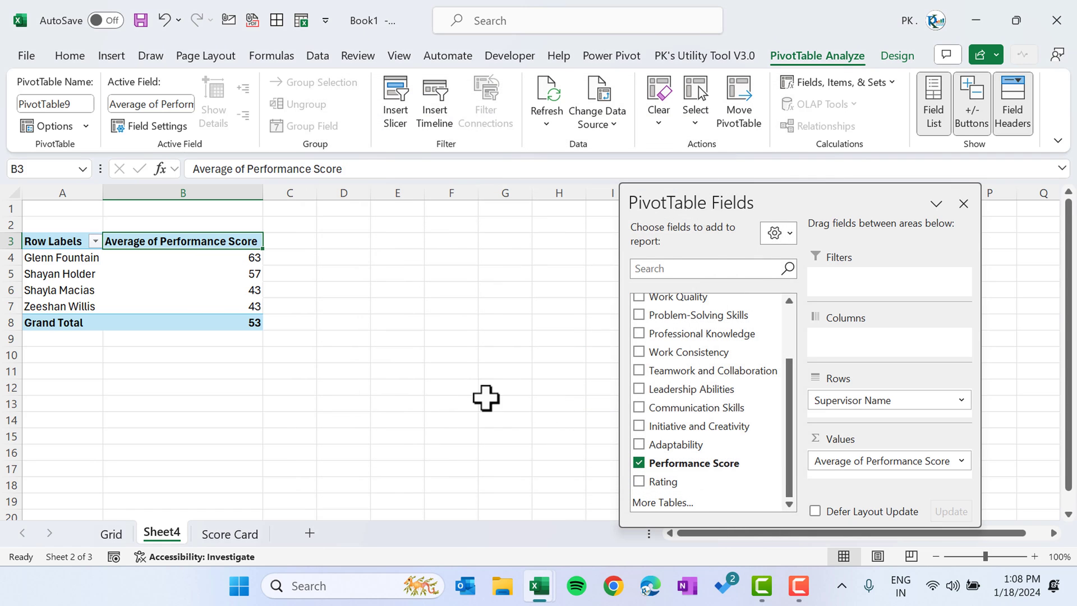
Hide the field list and copy the whole pivot table.
left_click(963, 204)
key("ctrl+a")
key("ctrl+c")
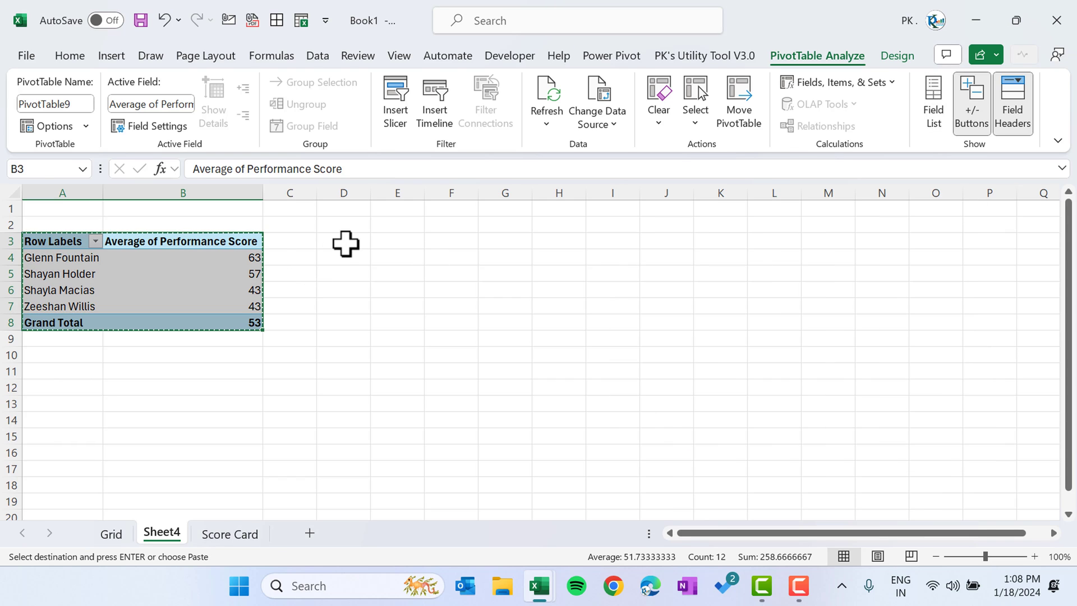
left_click(346, 243)
Paste the pivot copy at E3 and replace its values with Rating.
left_click(407, 241)
key("ctrl+v")
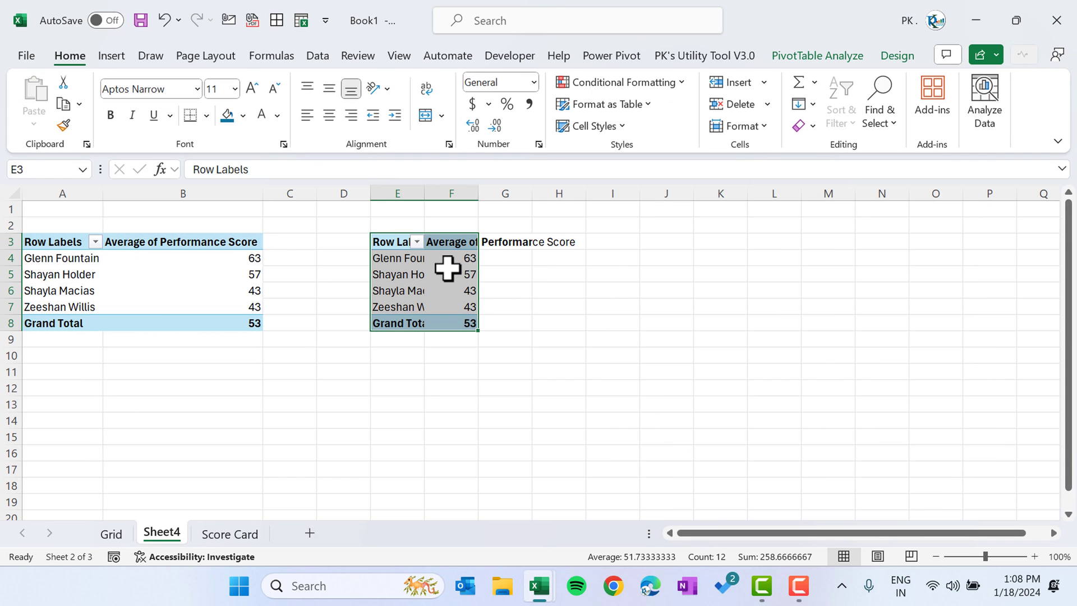
right_click(448, 269)
left_click(520, 413)
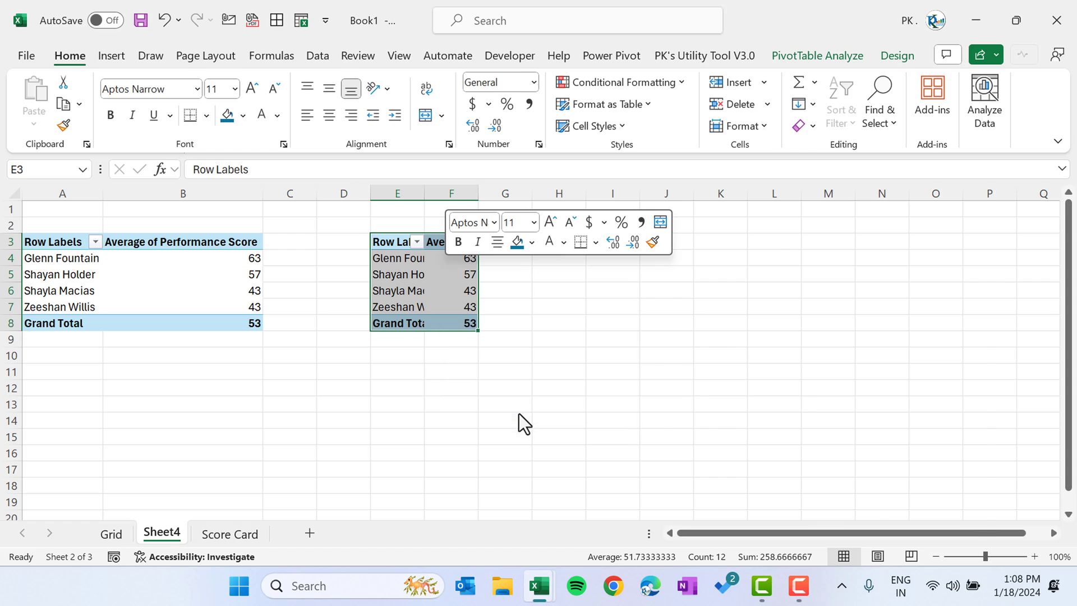
left_click_drag(914, 457, 785, 434)
left_click_drag(681, 481, 813, 457)
left_click(511, 242)
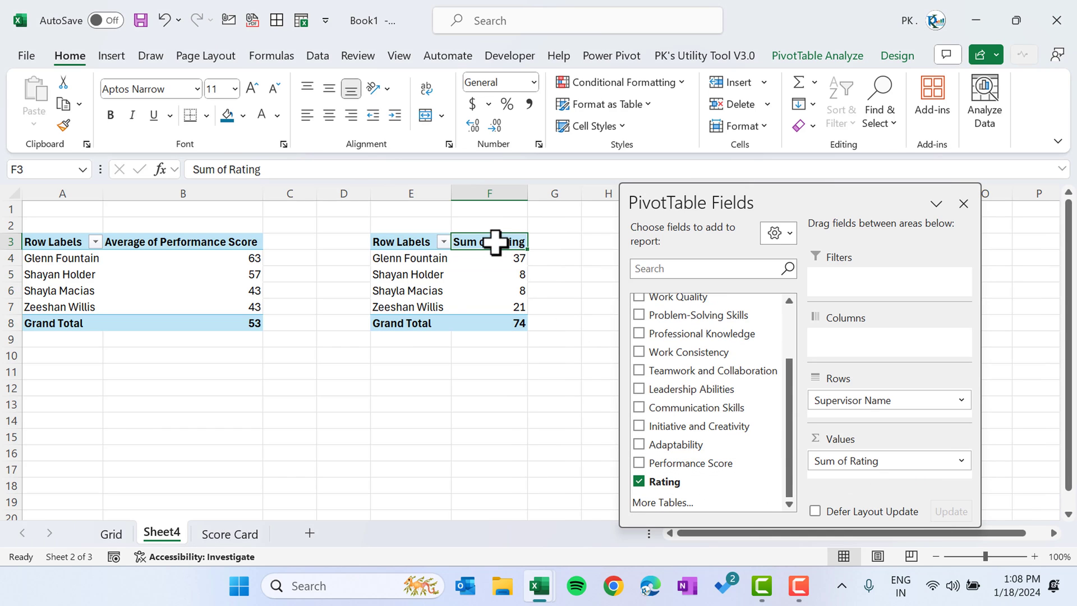
Summarize Rating as Average with a 1-decimal number format, then hide the field list.
double_click(495, 242)
left_click(441, 345)
left_click(460, 425)
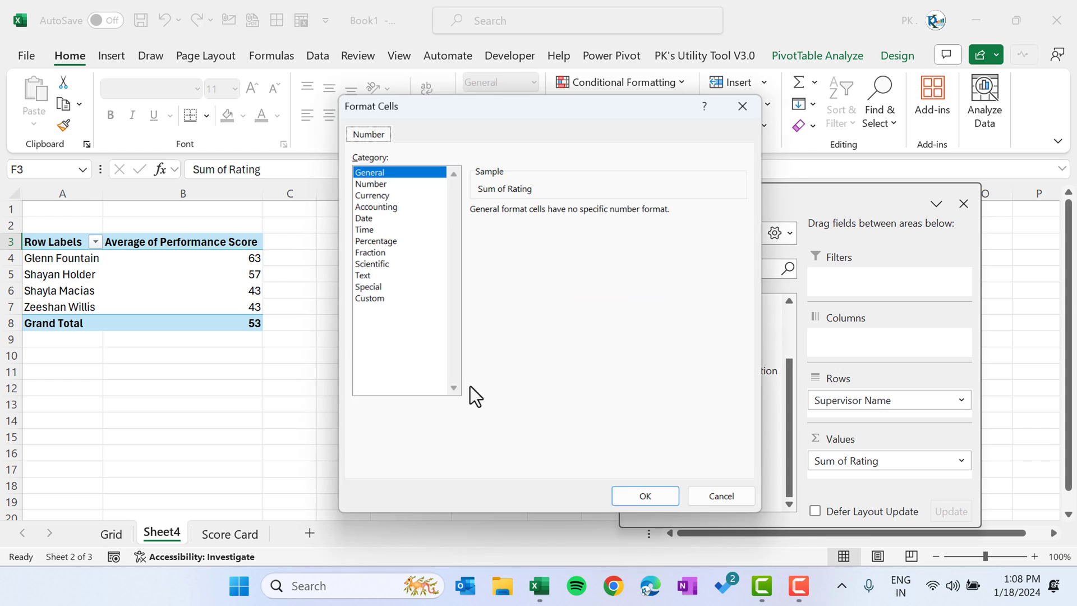
left_click(376, 181)
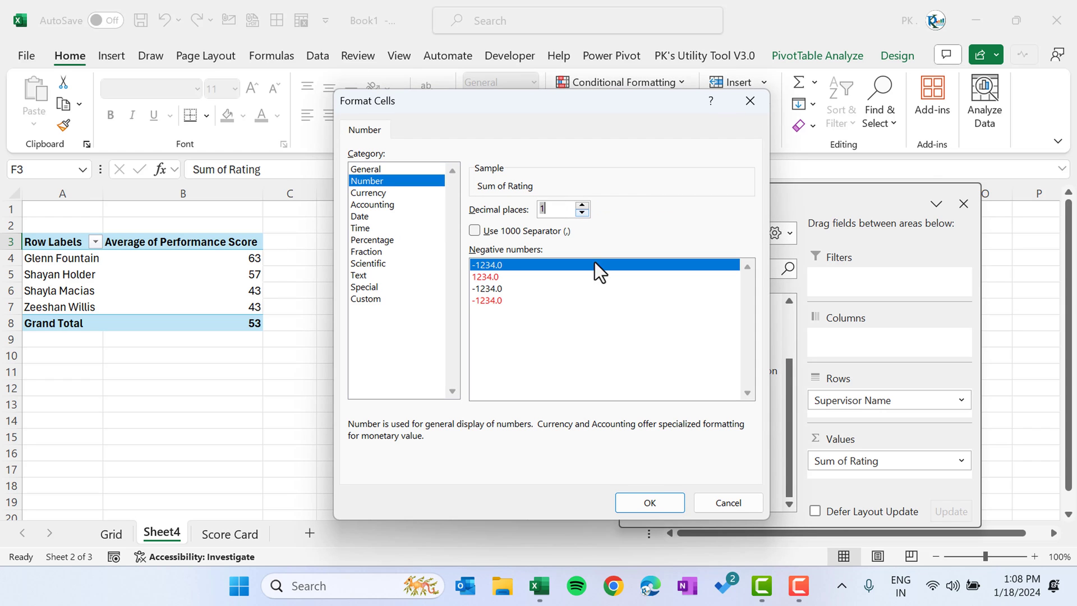
left_click(648, 496)
left_click(589, 427)
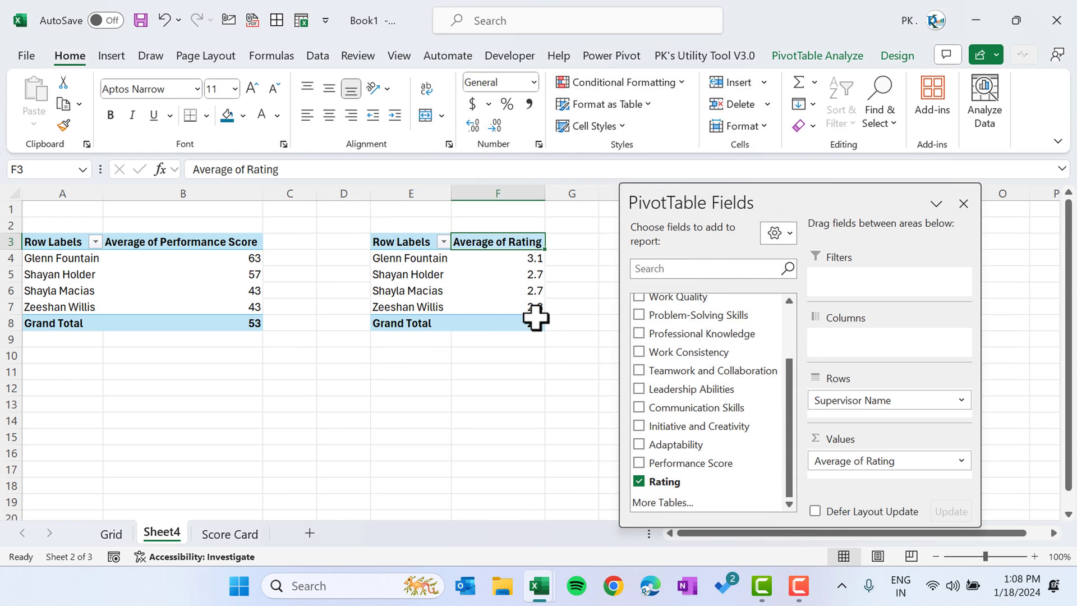
left_click(963, 204)
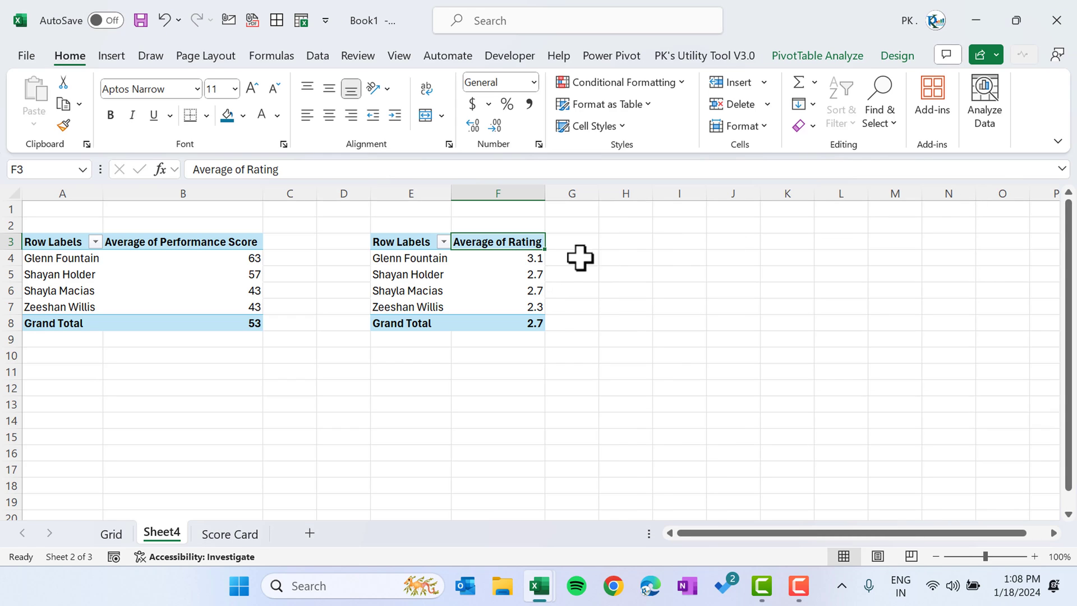
left_click(224, 208)
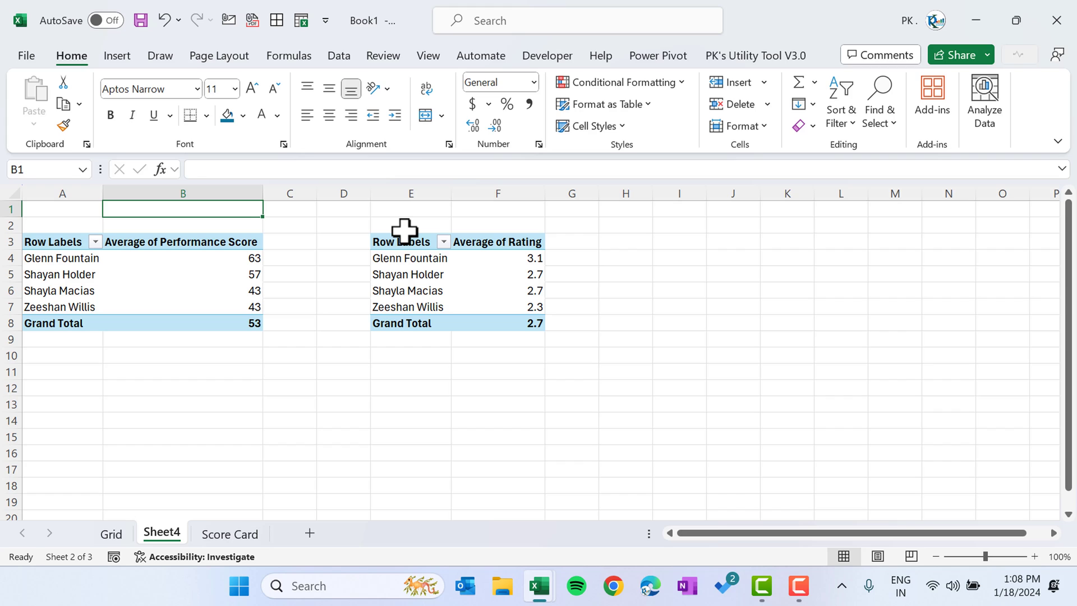
Finish the B1 GETPIVOTDATA formula pulling the score pivot's Grand Total, 53.
type("=")
key("Down")
key("Down")
key("Down")
key("Down")
key("Down")
key("Down")
key("Down")
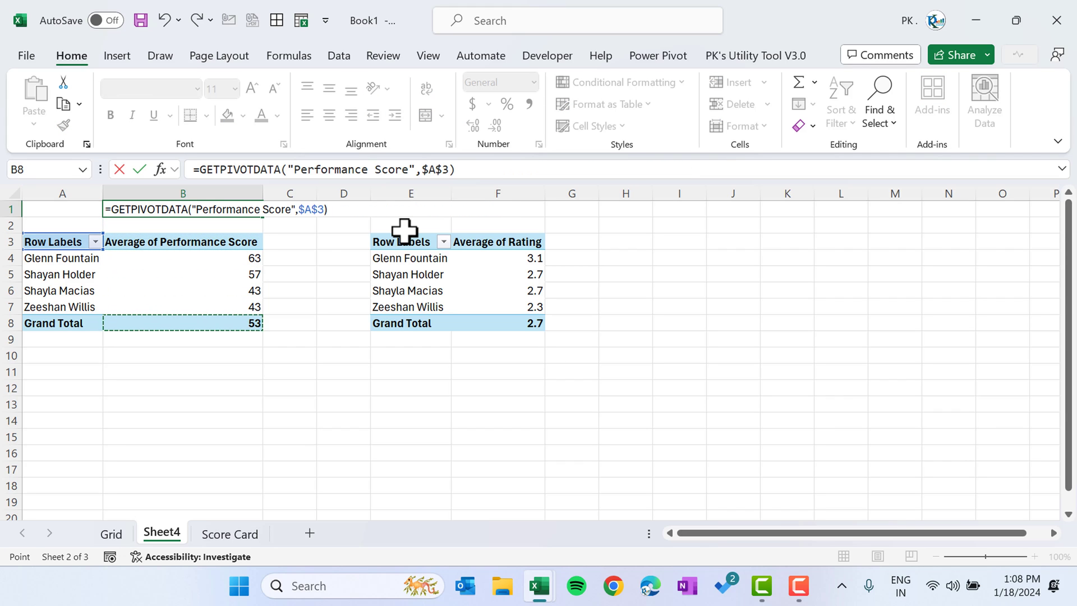
key("ctrl+Return")
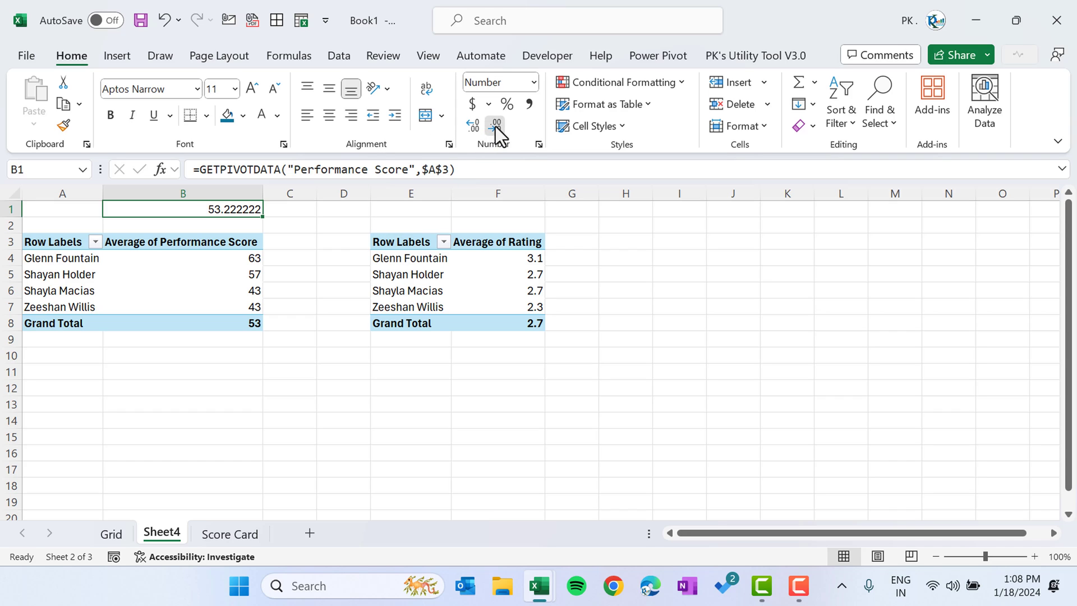
Make F1 reference the Rating pivot's Grand Total, showing 2.7 to one decimal.
left_click(511, 212)
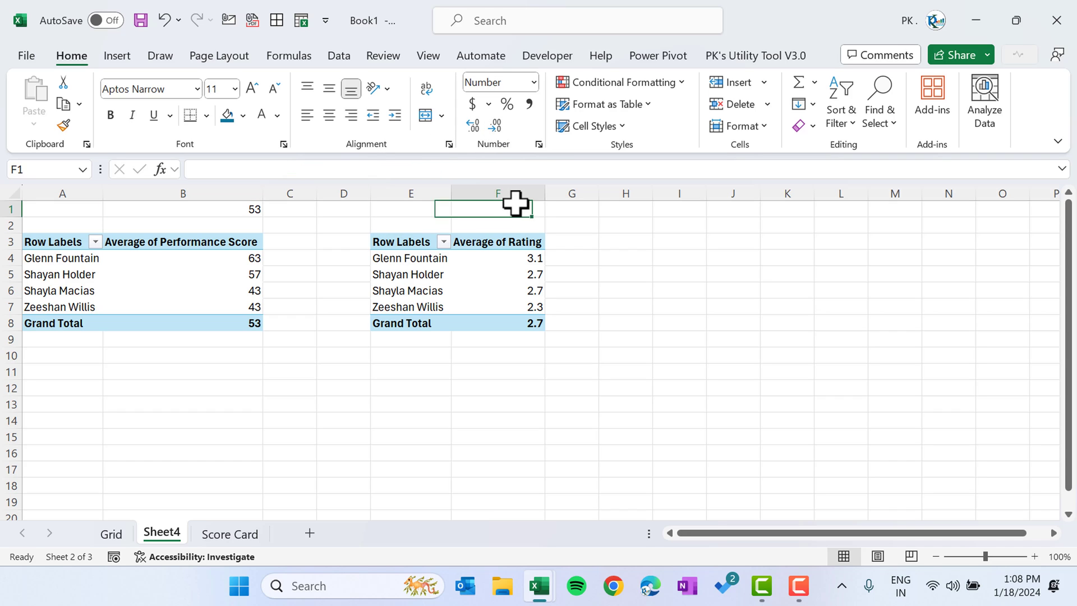
type("=")
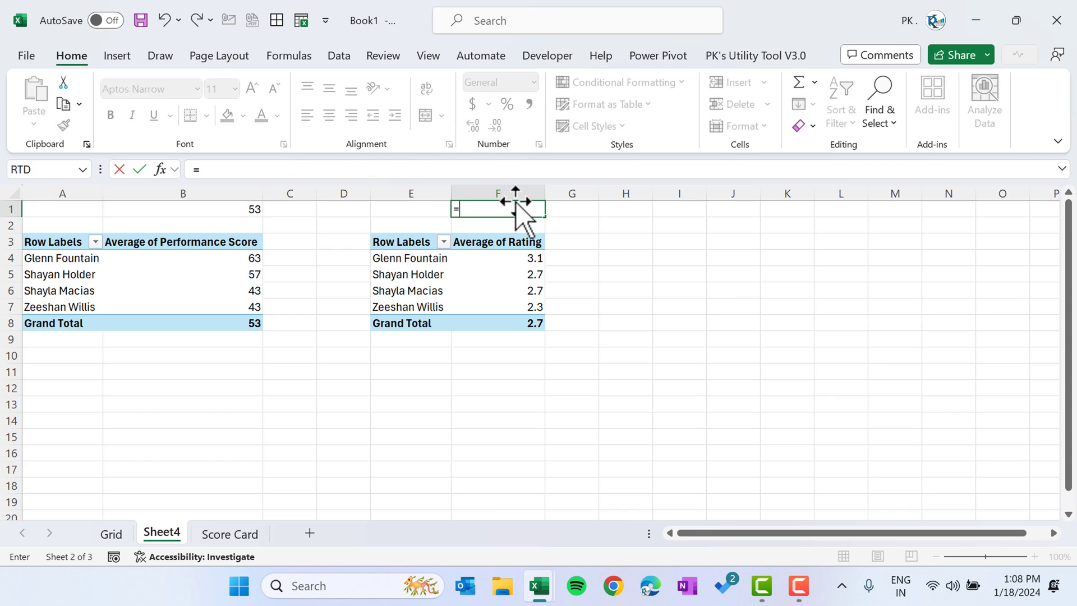
left_click(539, 320)
key("ctrl+Return")
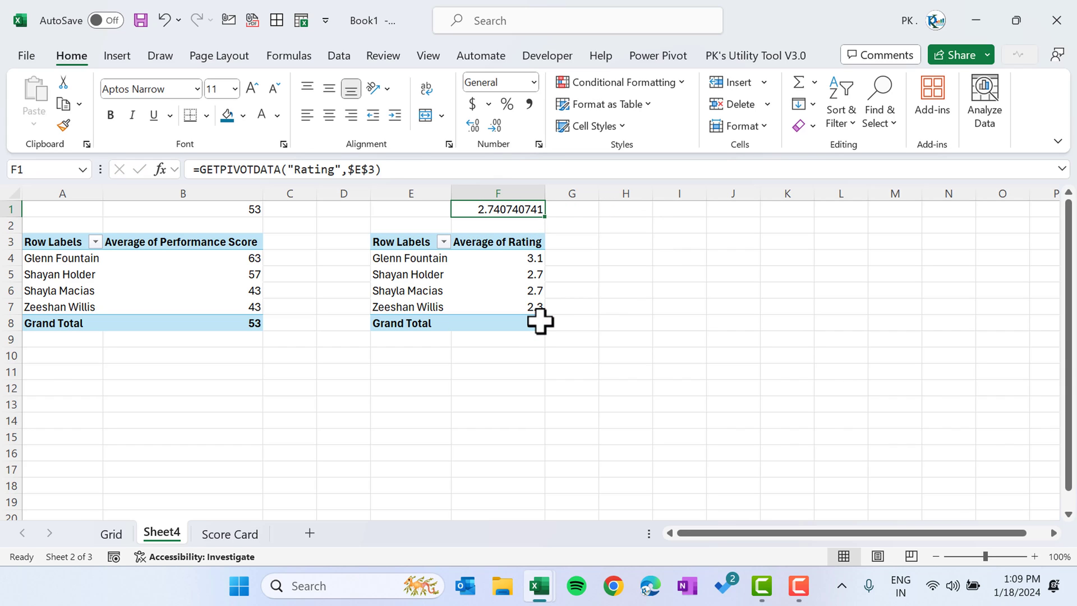
left_click(497, 123)
left_click(497, 124)
left_click(497, 123)
left_click(497, 124)
left_click(497, 124)
left_click(496, 123)
left_click(497, 123)
left_click(497, 124)
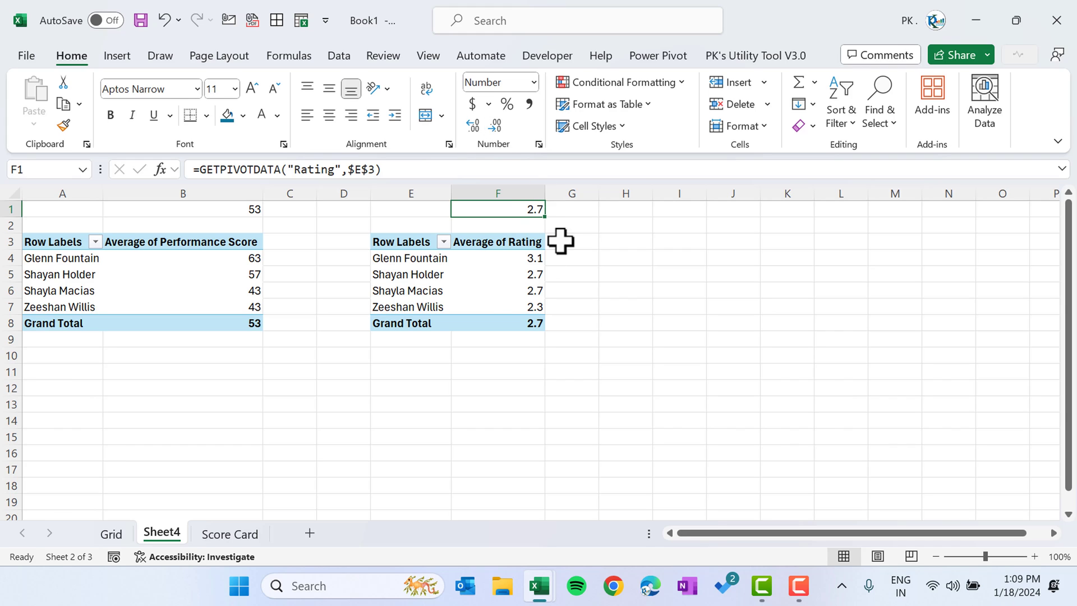
Review both Grand Total cells and the GETPIVOTDATA formulas in B1 and F1.
left_click(525, 327)
left_click(250, 323)
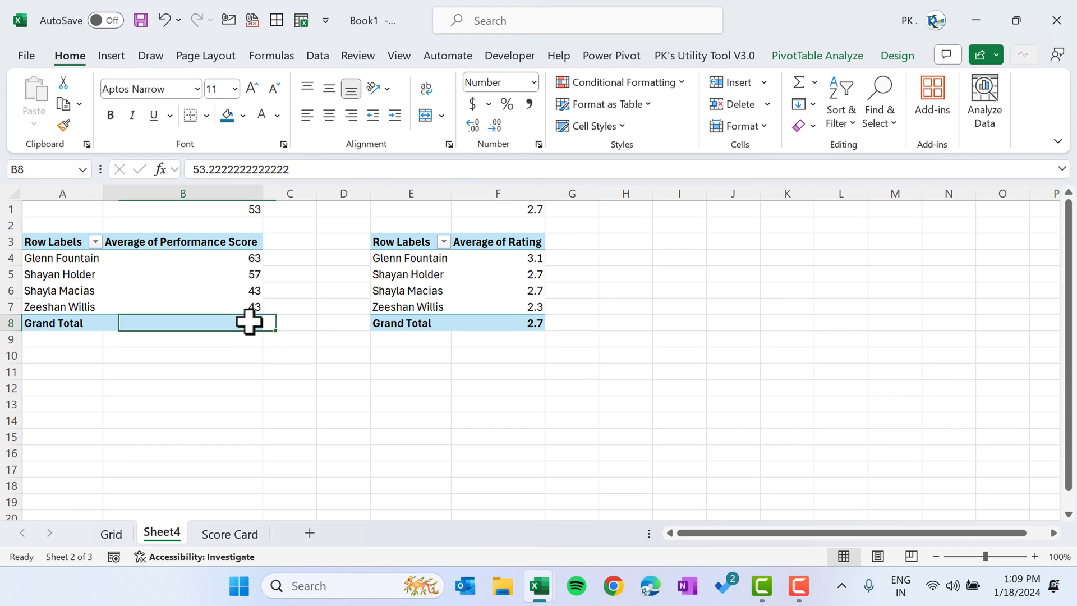
left_click(255, 212)
left_click(533, 210)
left_click(255, 211)
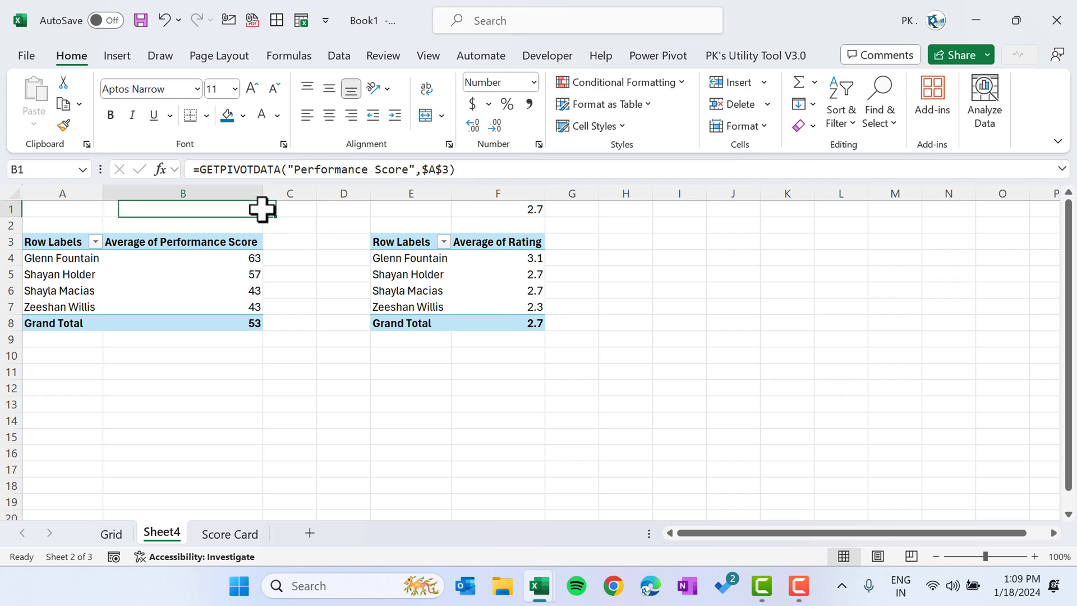
Select and copy the whole Average of Rating pivot E3:F8.
left_click(524, 208)
left_click(473, 244)
key("ctrl+a")
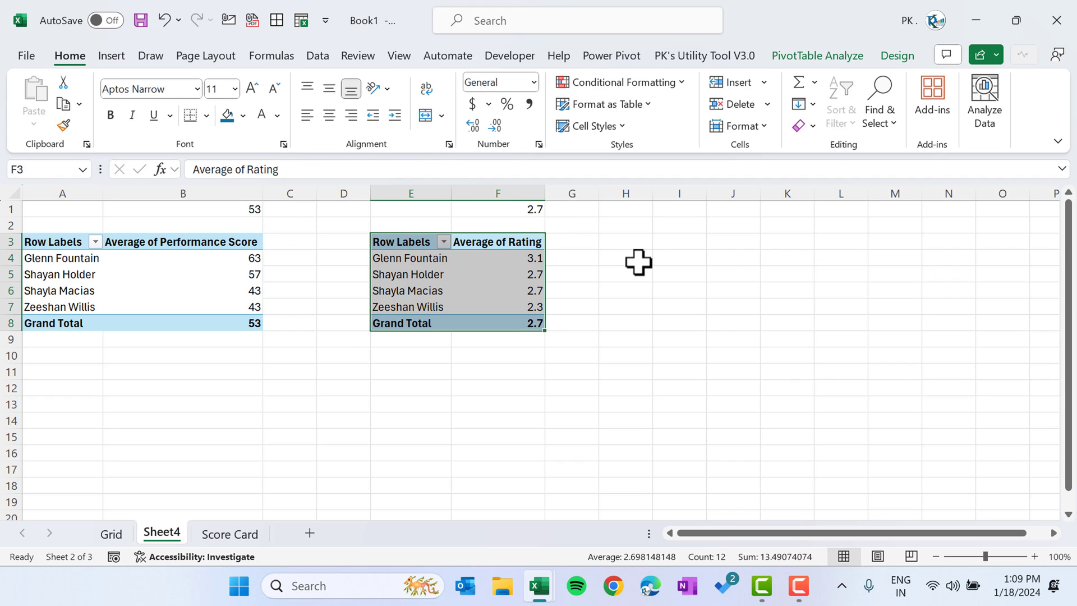
key("ctrl+c")
Paste the pivot at I3 and rearrange it to count Employee Name per Rating.
left_click(655, 241)
key("ctrl+v")
key("Escape")
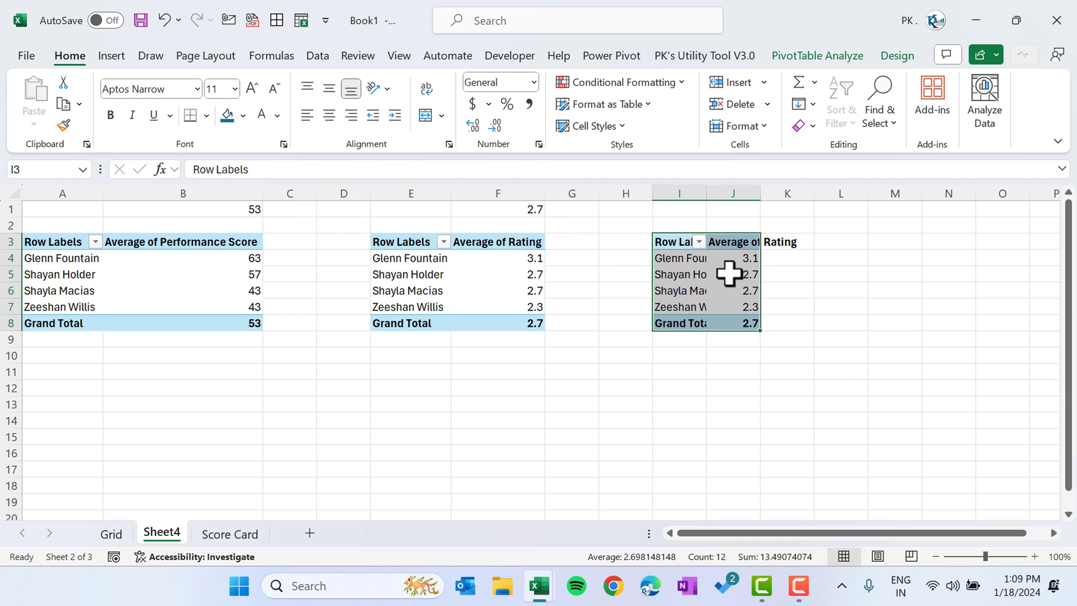
right_click(729, 271)
left_click(800, 416)
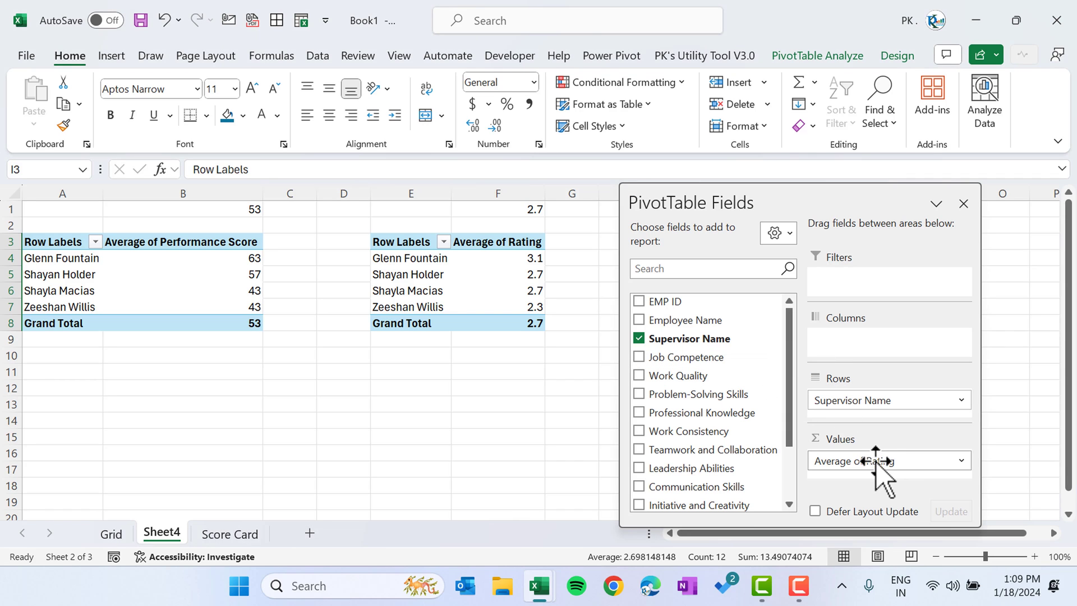
left_click_drag(920, 464, 882, 413)
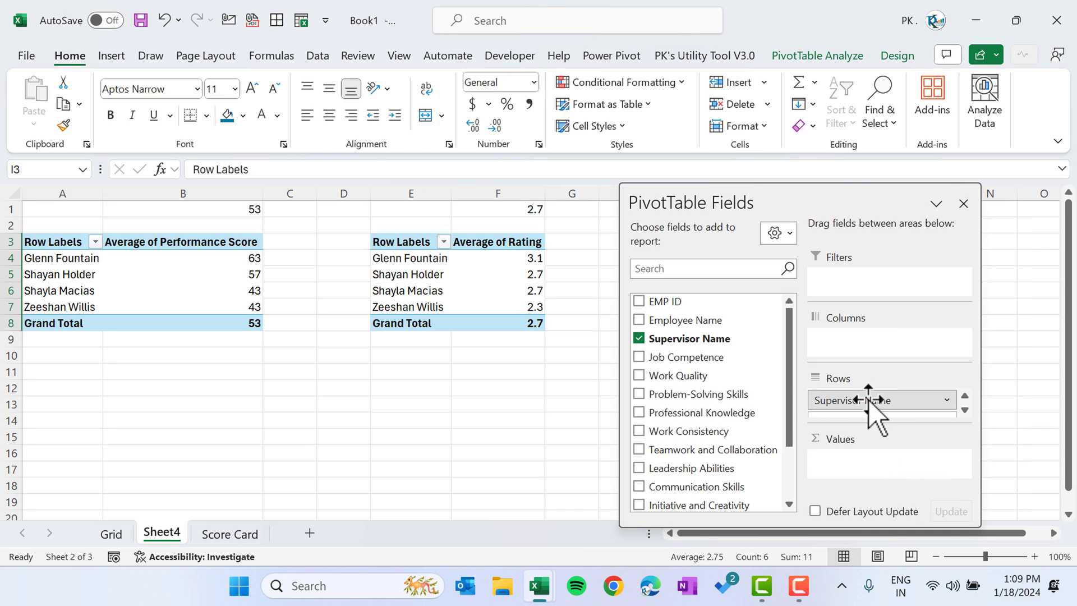
left_click_drag(707, 321, 878, 461)
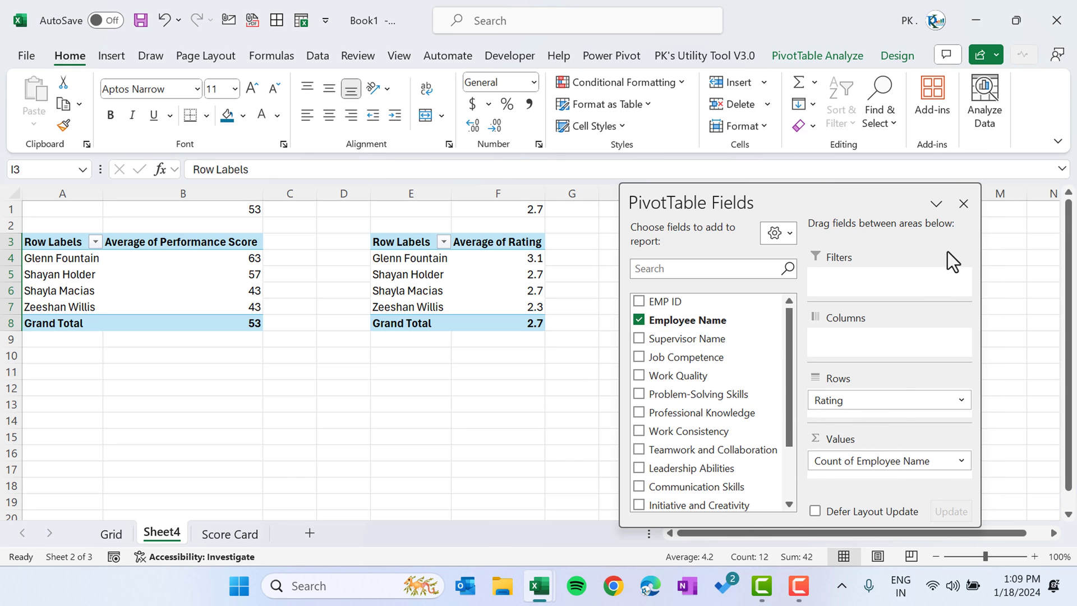
left_click(964, 204)
Check the per-rating counts (3, 7, 13, 2, 2) and copy the count pivot I3:J9.
left_click(701, 274)
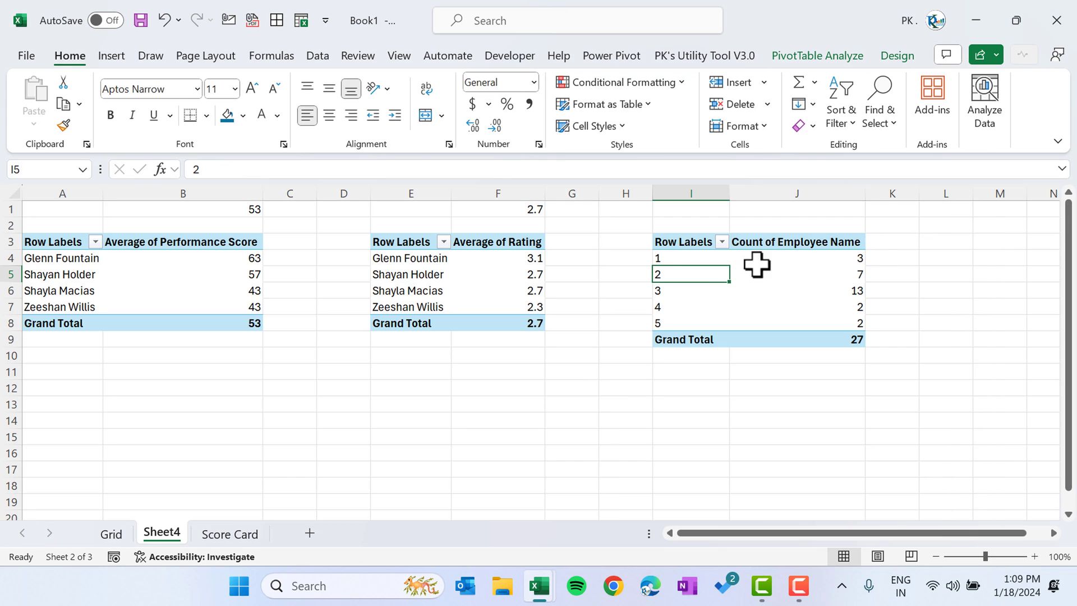
left_click(846, 261)
left_click_drag(851, 263, 848, 320)
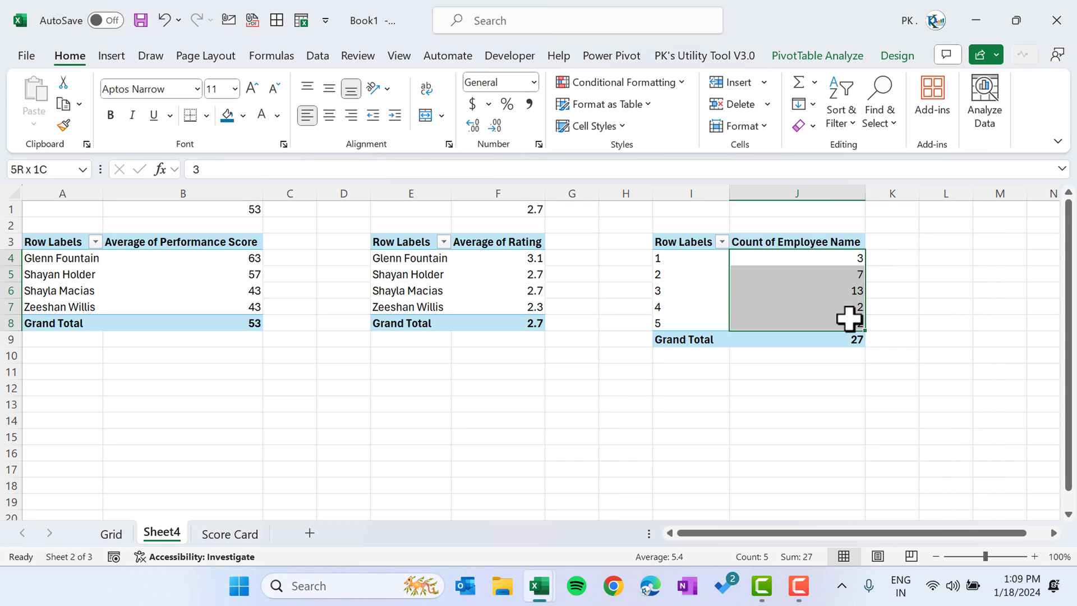
left_click(781, 240)
key("ctrl+a")
key("ctrl+c")
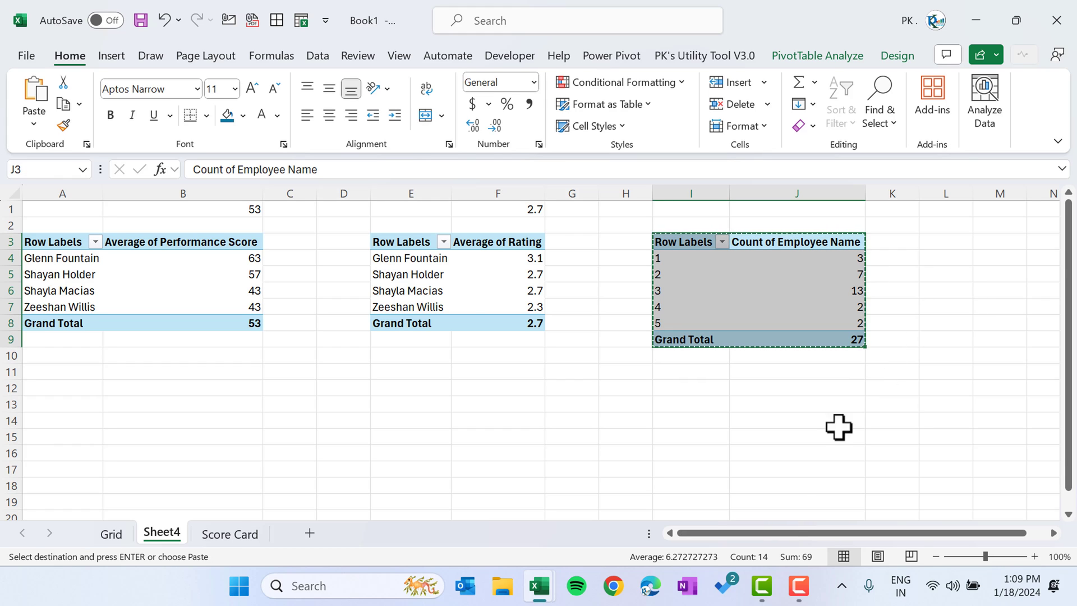
Paste a copy of the count pivot at M3.
scroll(803, 538, "right", 1)
left_click(915, 242)
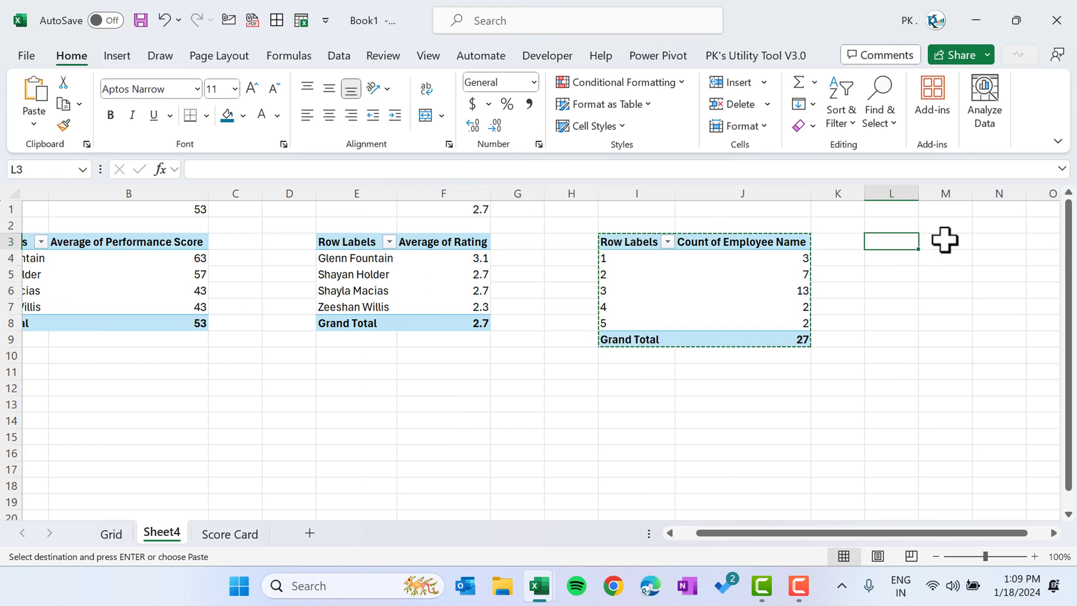
left_click(953, 239)
key("ctrl+v")
key("Escape")
left_click(960, 291)
left_click_drag(940, 538, 1035, 543)
left_click(951, 273)
Put Employee Name in Rows and Performance Score in Values for the M3 pivot.
right_click(951, 272)
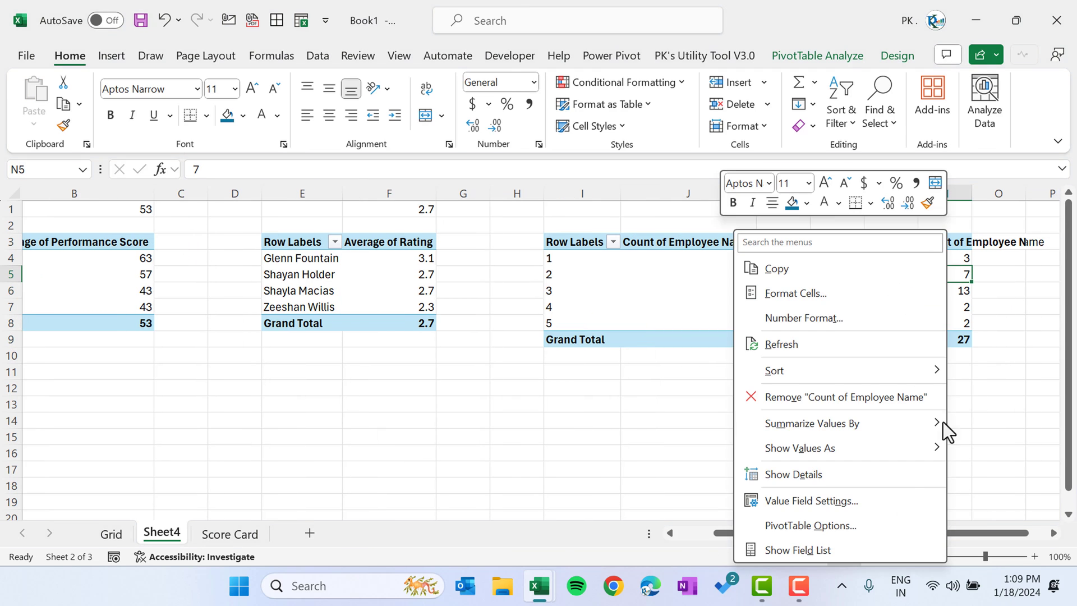
left_click(872, 547)
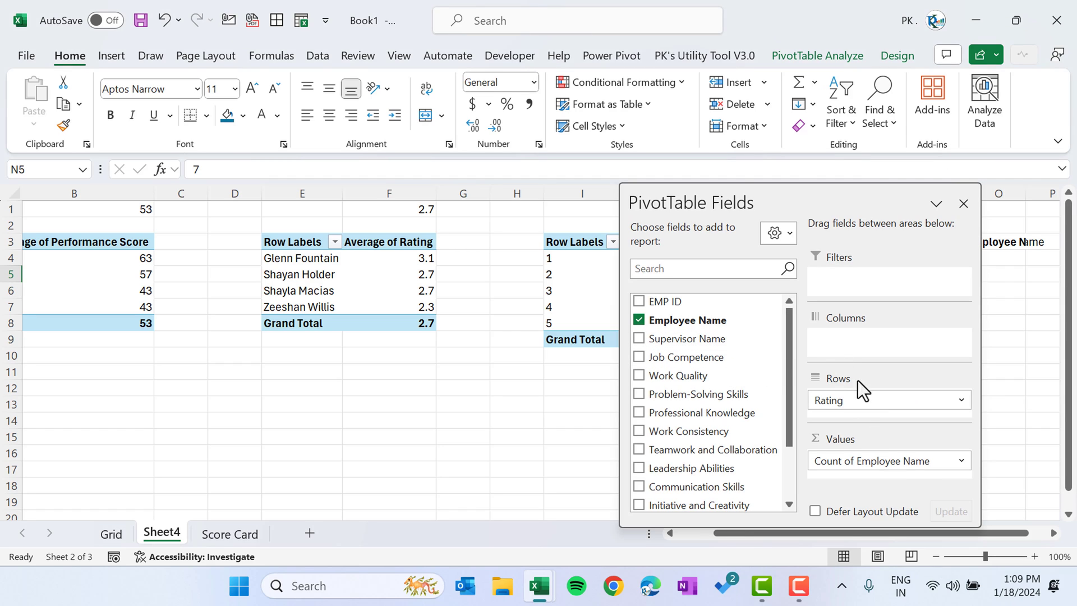
left_click_drag(881, 460, 779, 373)
scroll(786, 433, "down", 2)
left_click_drag(695, 463, 889, 467)
Summarize Performance Score as Average with Number format and 0 decimal places.
left_click(853, 458)
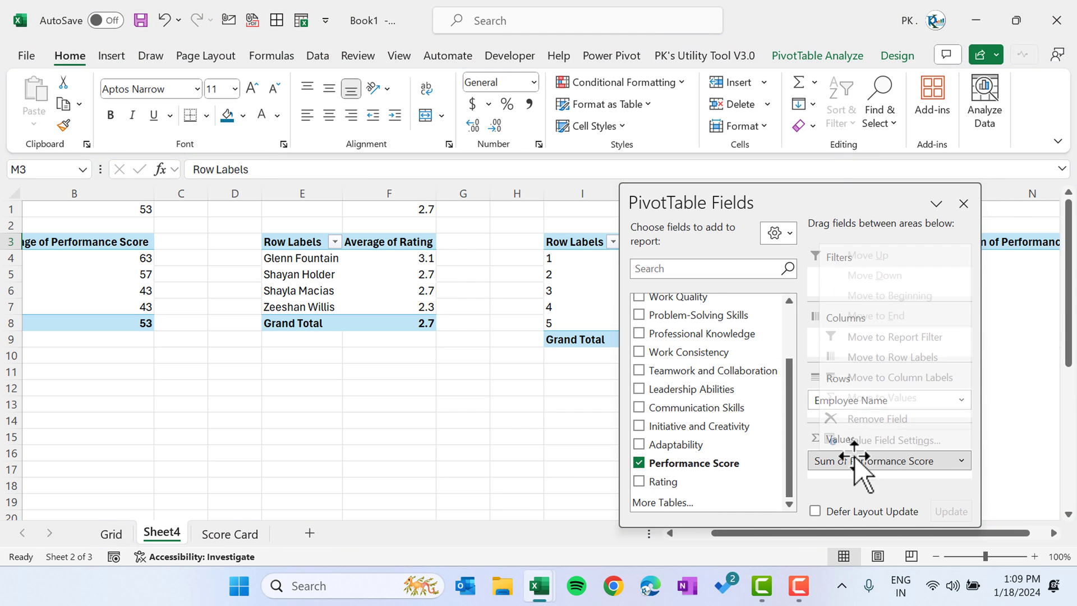
left_click(880, 442)
left_click(441, 345)
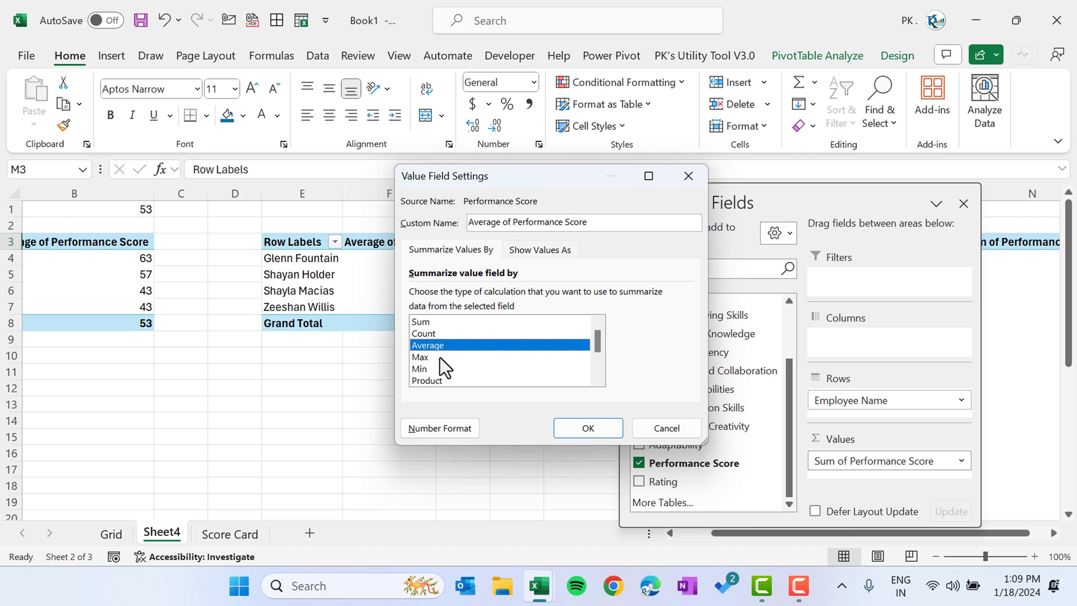
left_click(438, 428)
left_click(391, 191)
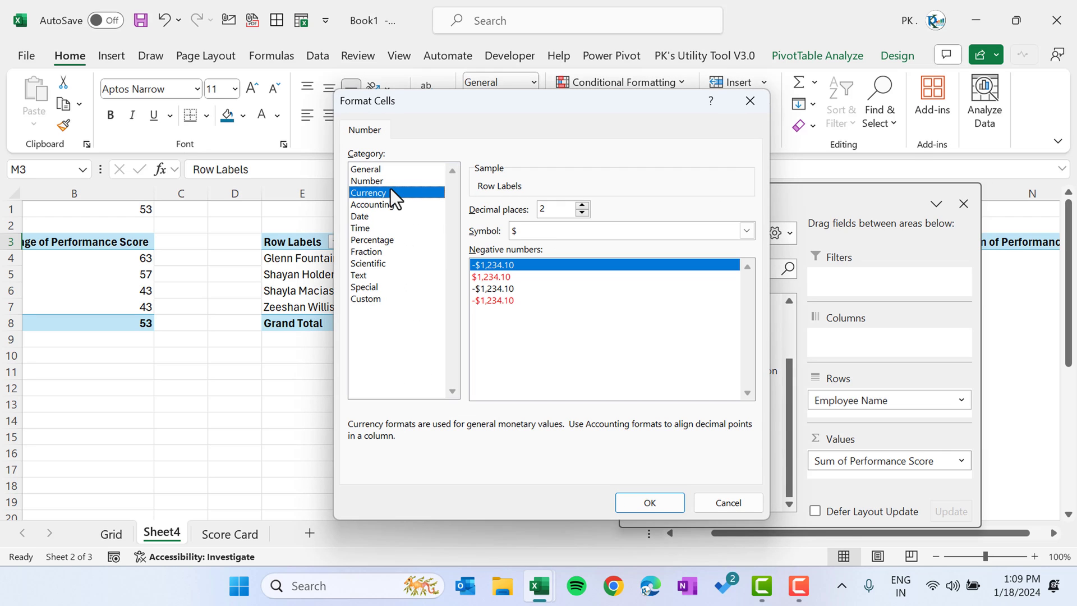
left_click(386, 180)
left_click(582, 213)
left_click(581, 213)
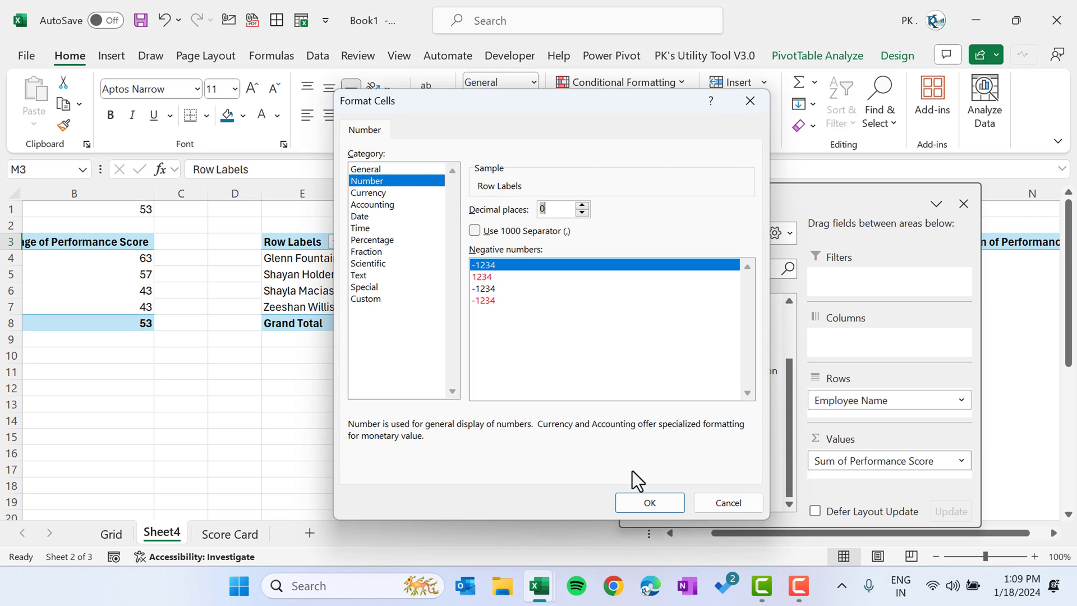
left_click(644, 502)
left_click(597, 427)
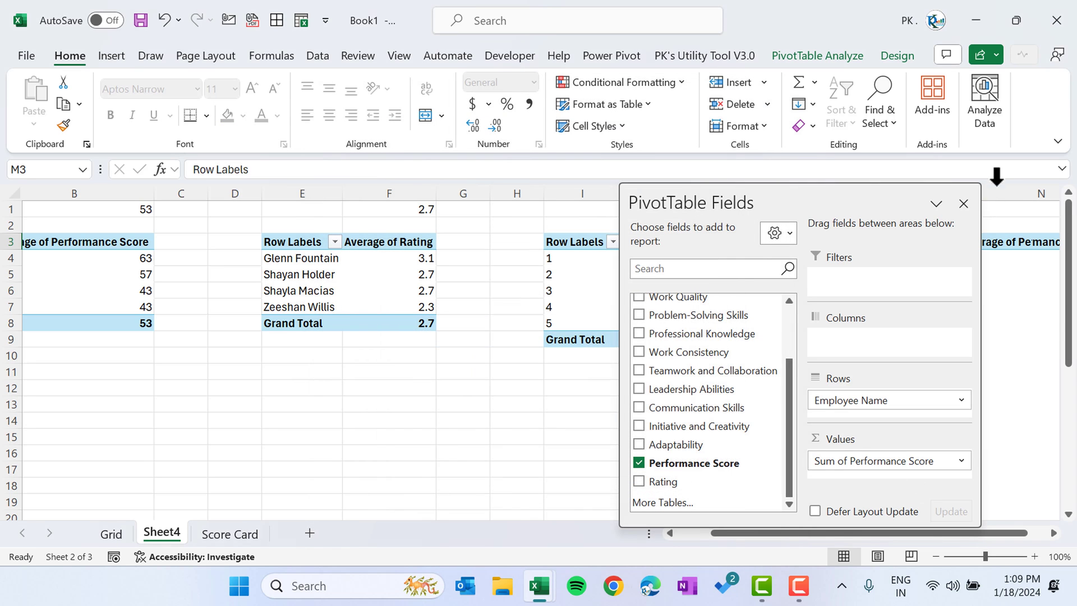
Check the employees' whole-number average scores down to the pivot's Grand Total.
left_click(963, 204)
left_click(953, 257)
key("Right")
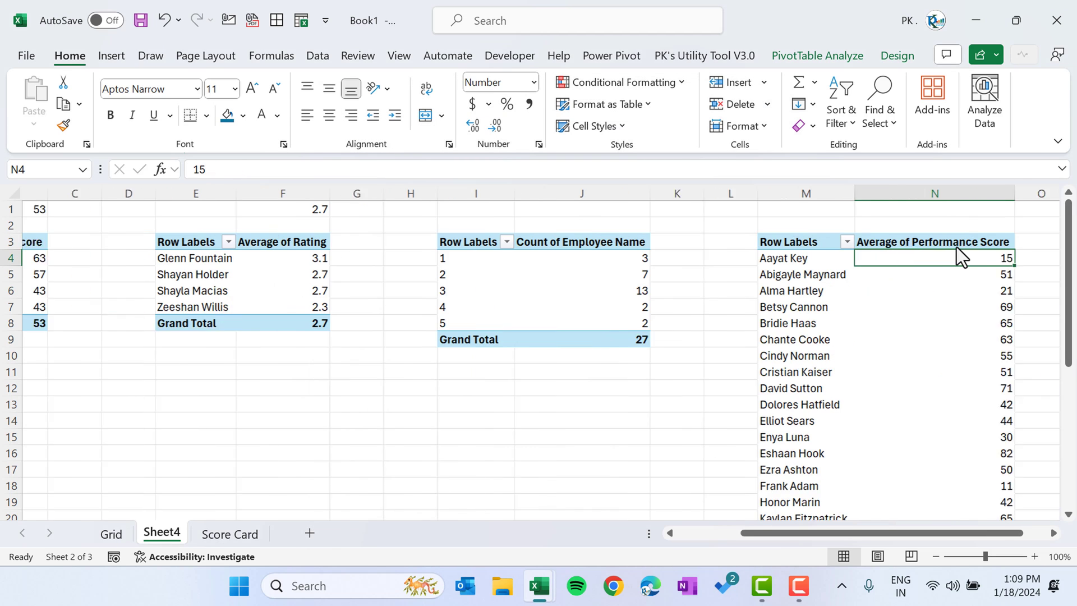
key("Right")
key("Left")
key("ctrl+Down")
key("ctrl+Up")
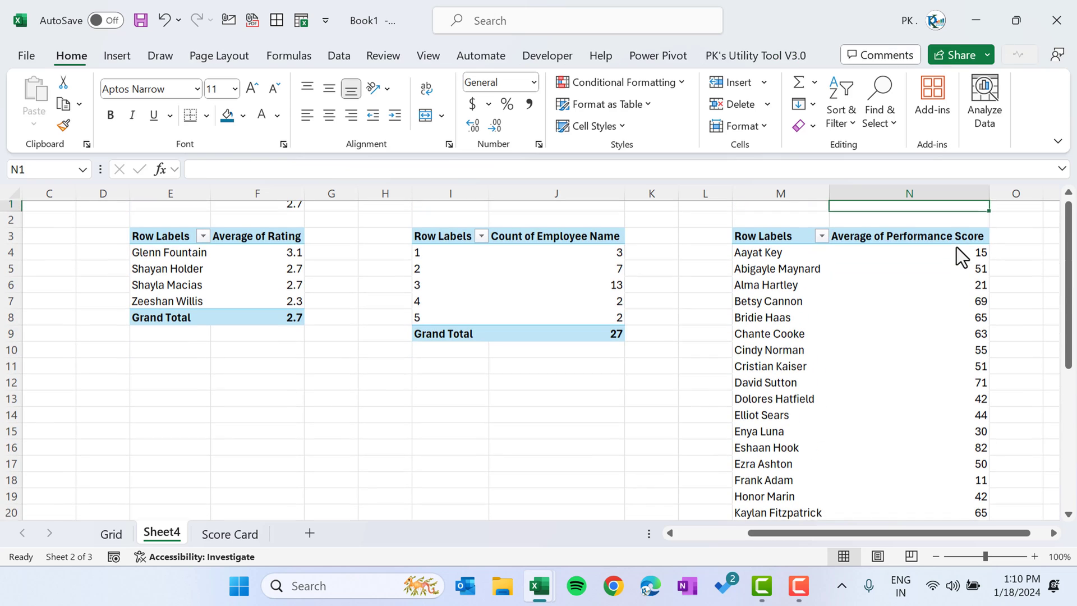
Filter the employee pivot to the Top 10 items by Average of Performance Score.
left_click(820, 244)
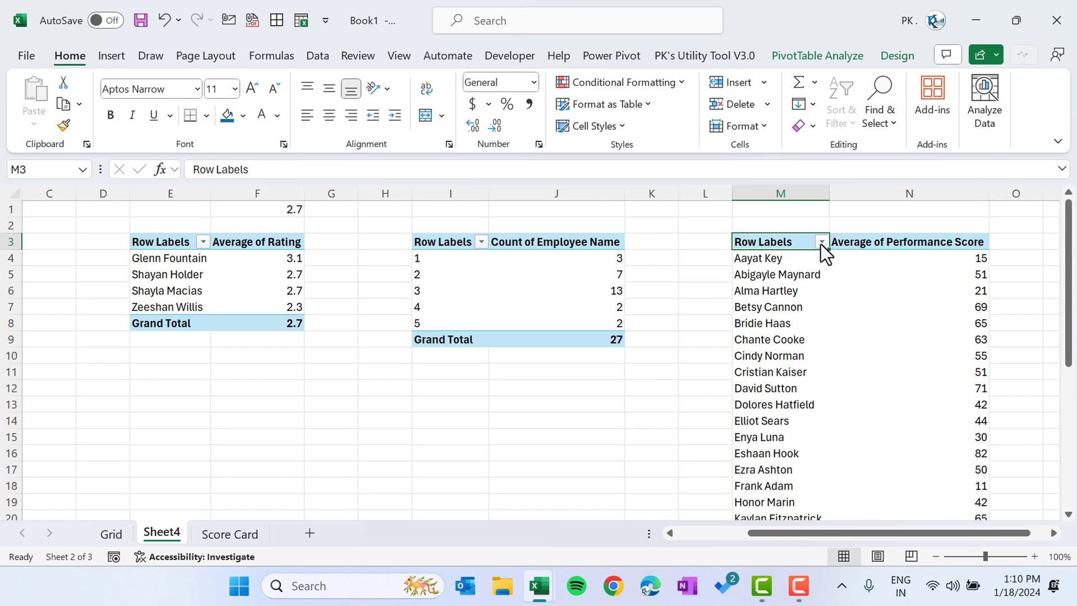
mouse_move(698, 339)
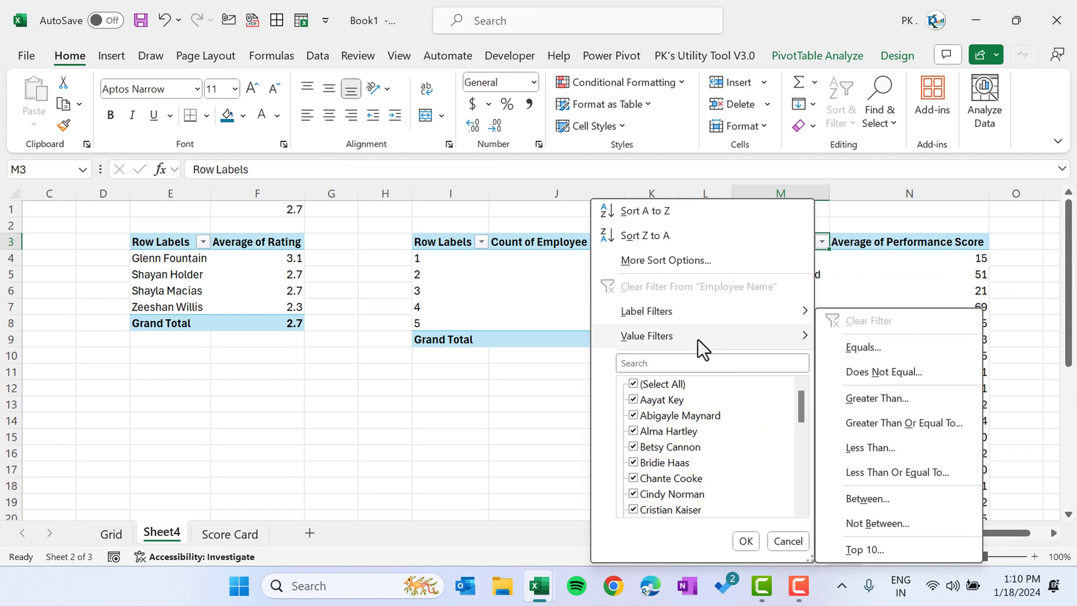
left_click(888, 550)
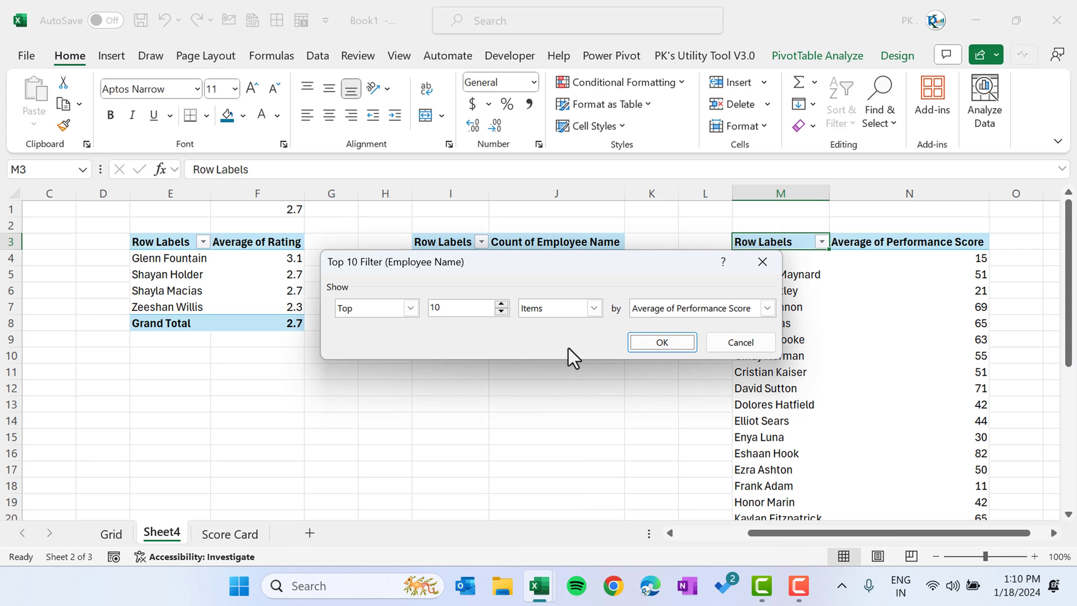
left_click(654, 343)
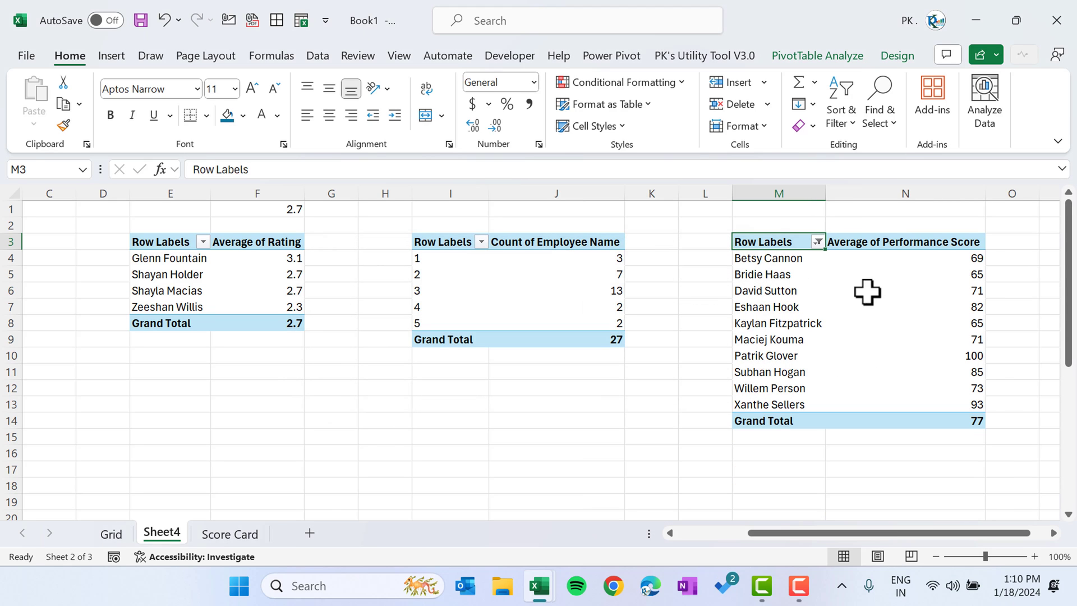
left_click(944, 259)
key("ctrl+Left")
key("ctrl+Left")
key("ctrl+Left")
key("ctrl+Left")
key("ctrl+Left")
key("ctrl+Left")
key("ctrl+Left")
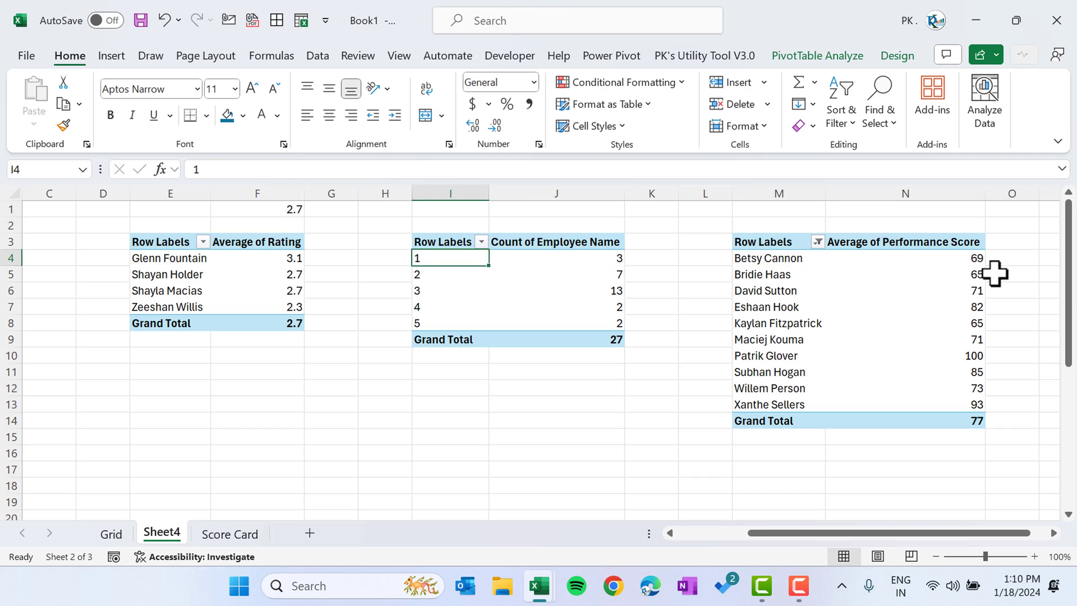
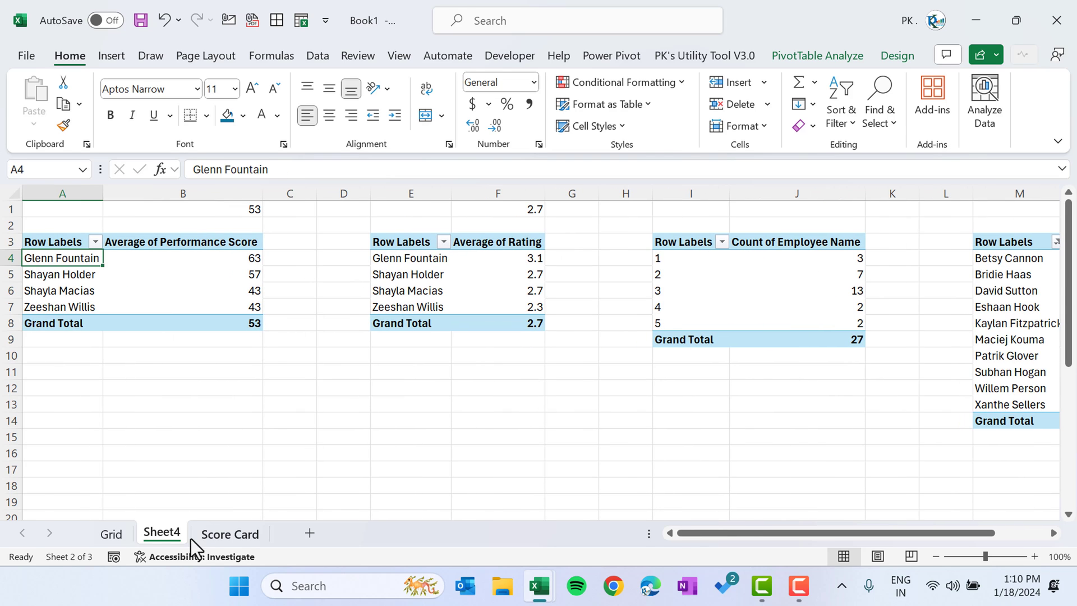
Rename Sheet4 to Pivot.
double_click(169, 529)
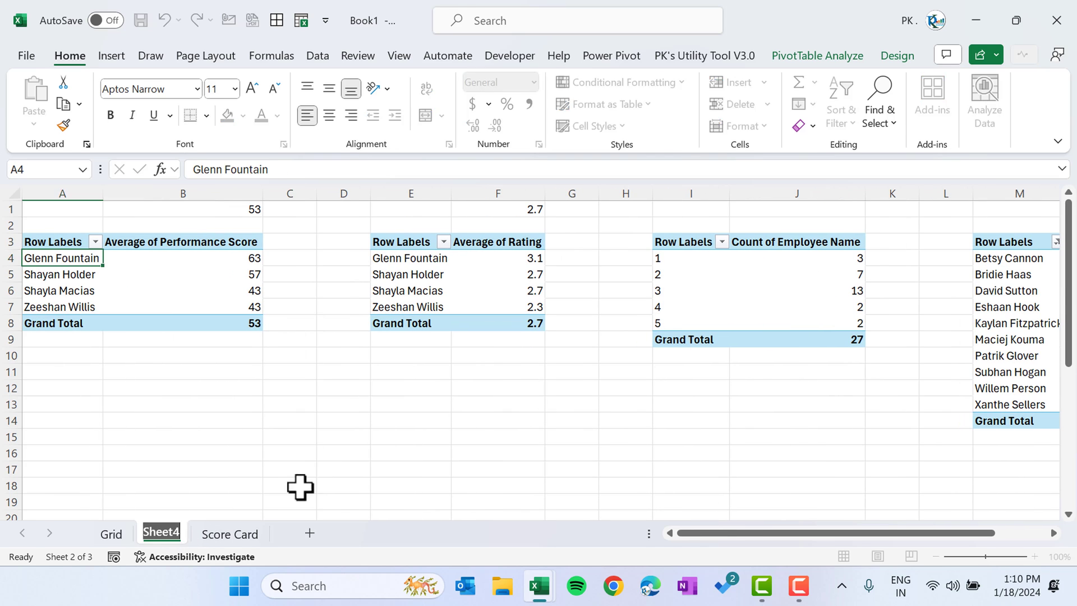
type("Pivot")
key("Return")
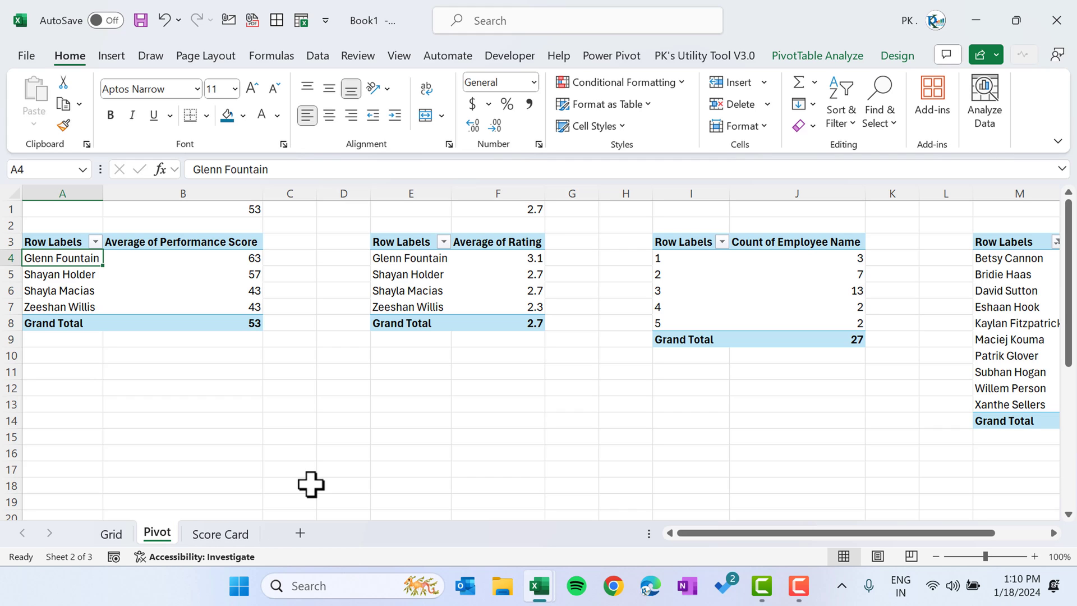
Add a new first sheet named Dashboard and make its row 1 taller.
left_click(303, 532)
left_click_drag(216, 533, 107, 533)
double_click(110, 530)
type("Dashboard")
key("Return")
left_click_drag(11, 217, 915, 213)
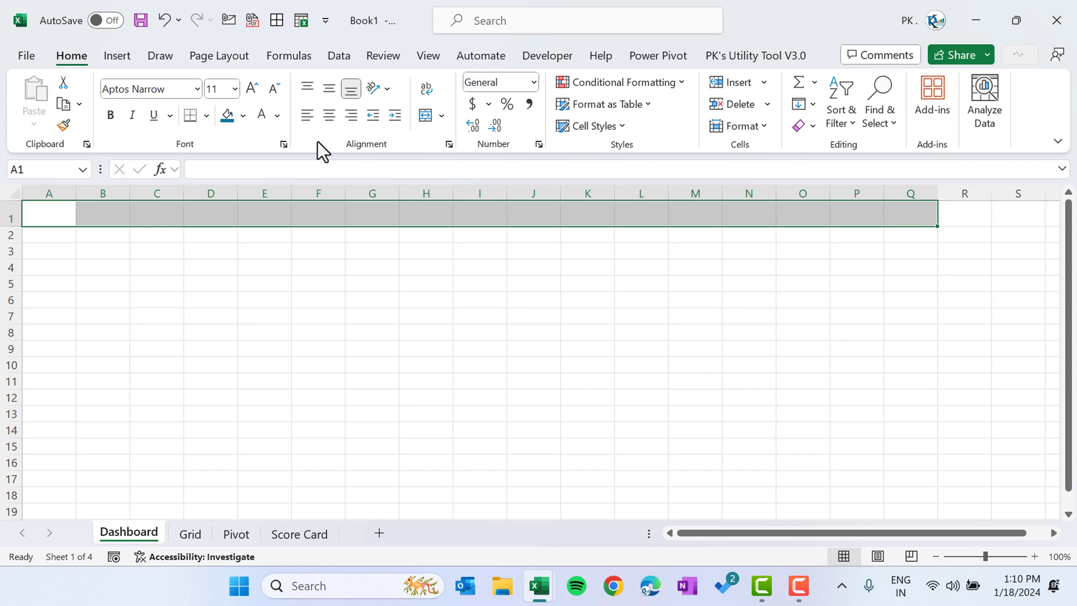
Merge A1:Q1 into a dark teal banner reading 'Dashboard' in bold 20 pt.
left_click(426, 116)
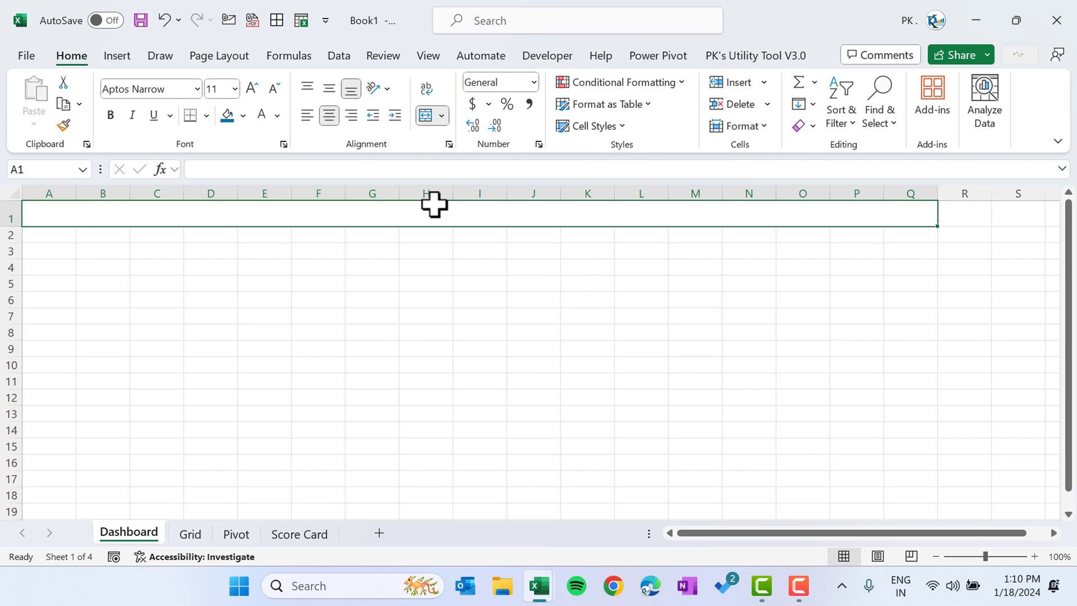
left_click(244, 116)
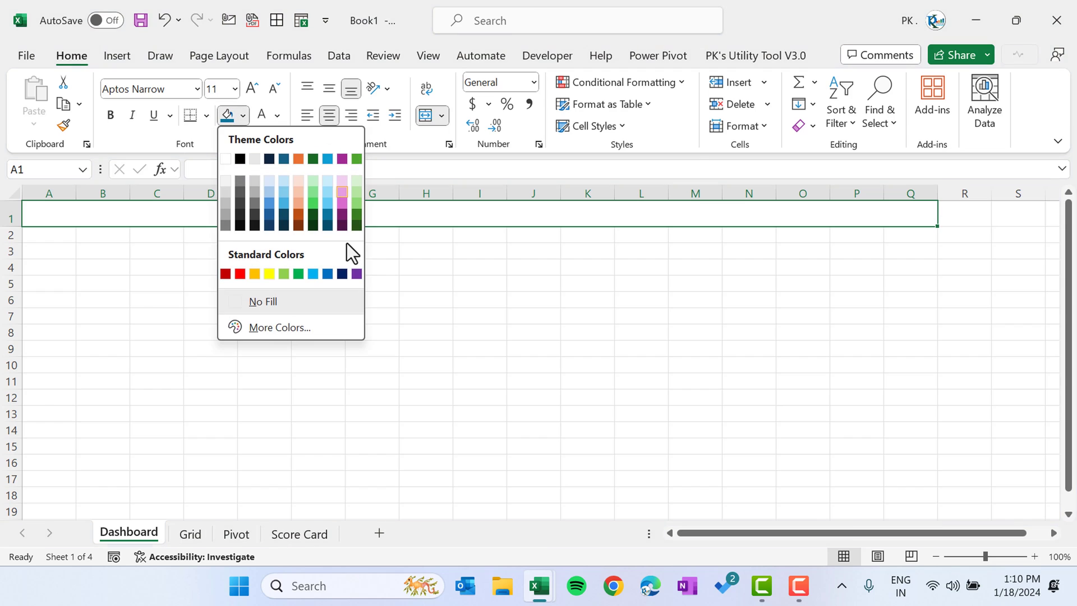
left_click(325, 216)
left_click(112, 118)
left_click(252, 89)
left_click(252, 88)
left_click(252, 89)
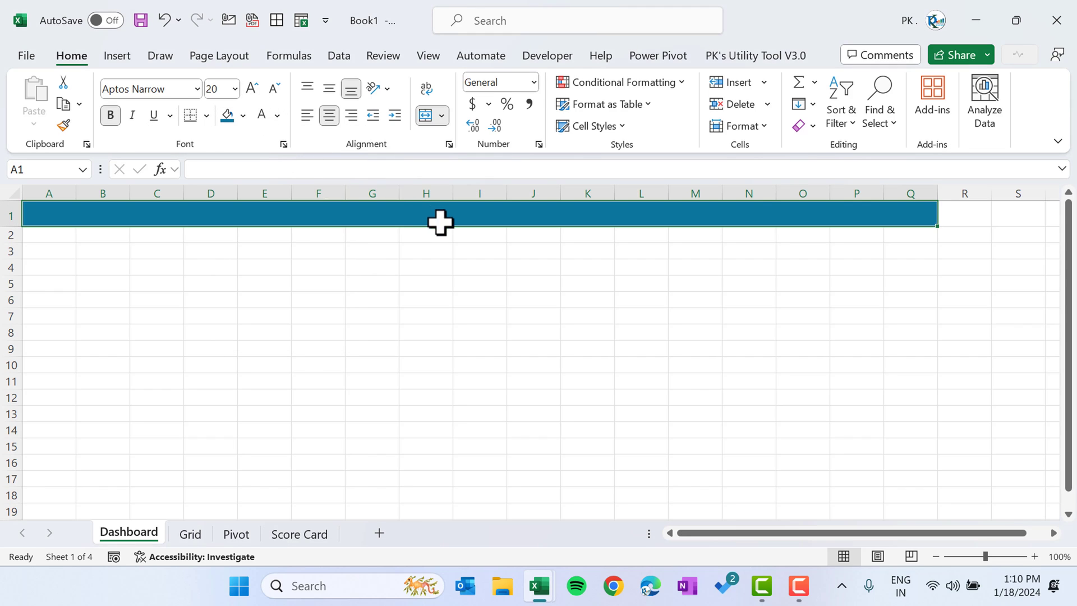
type("Dash")
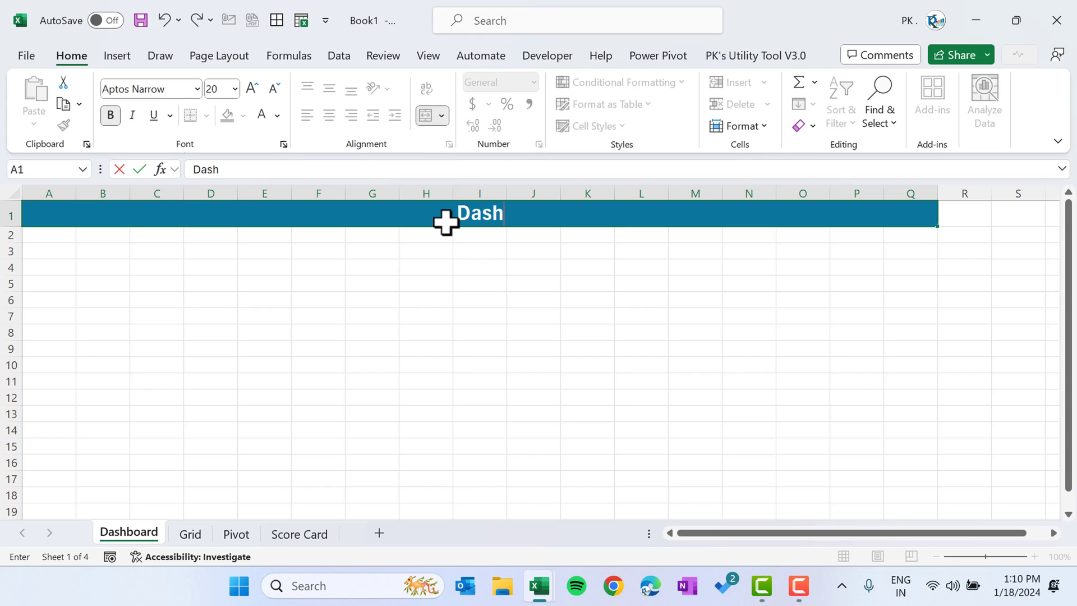
type("board")
key("Return")
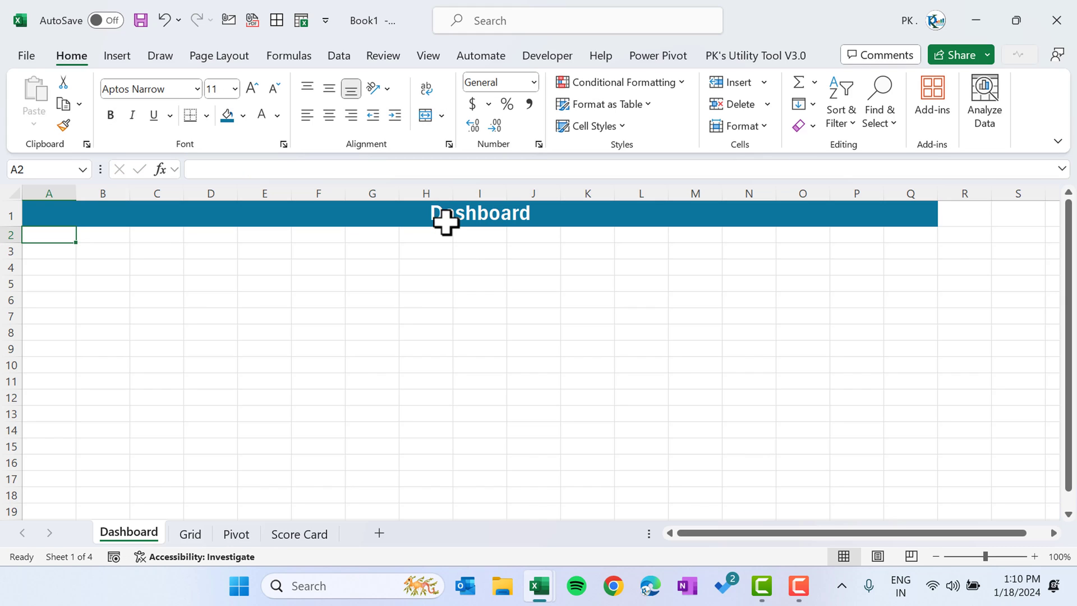
Hide the sheet gridlines and fill the area below the banner light grey.
left_click(434, 55)
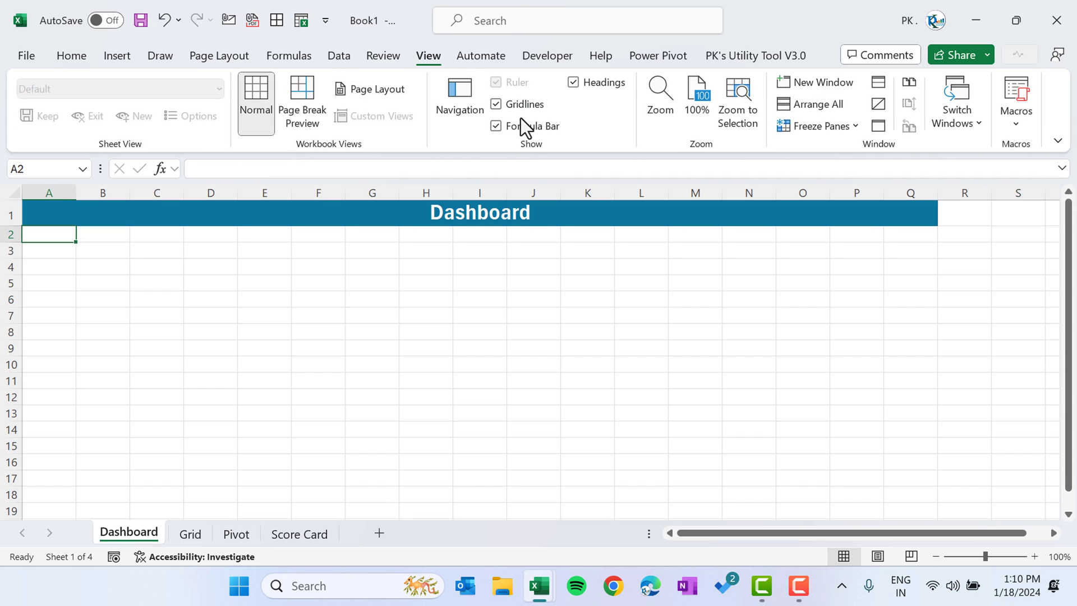
left_click(525, 105)
left_click_drag(51, 236, 900, 437)
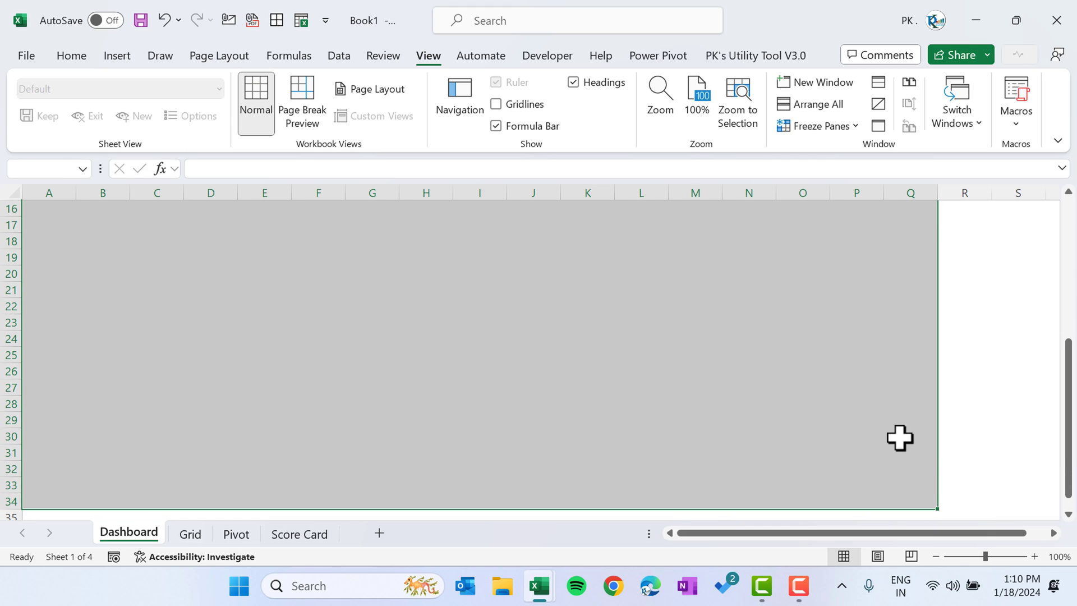
left_click(63, 59)
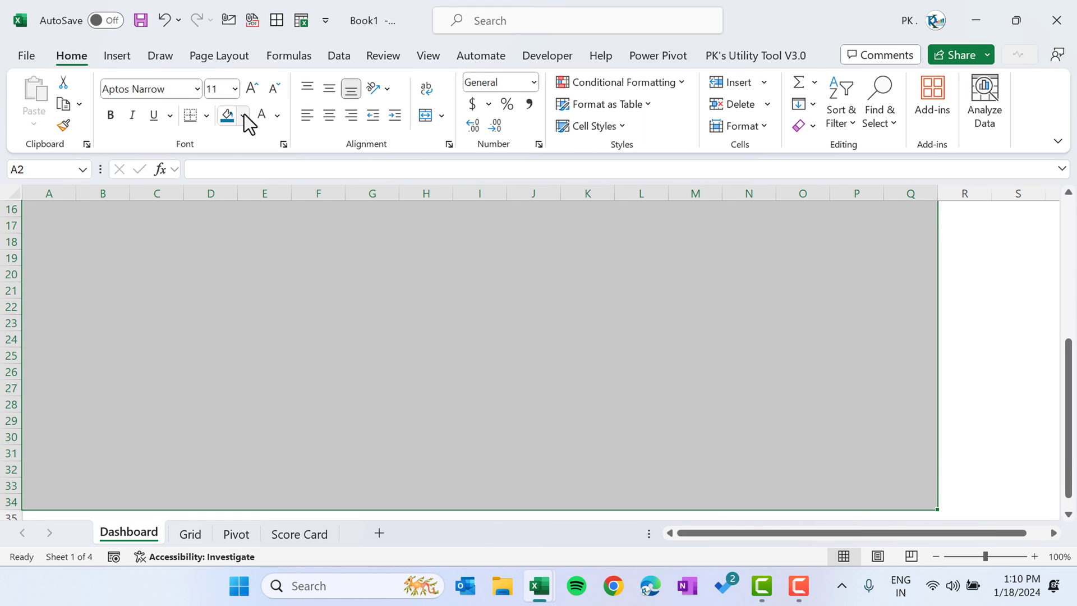
left_click(243, 116)
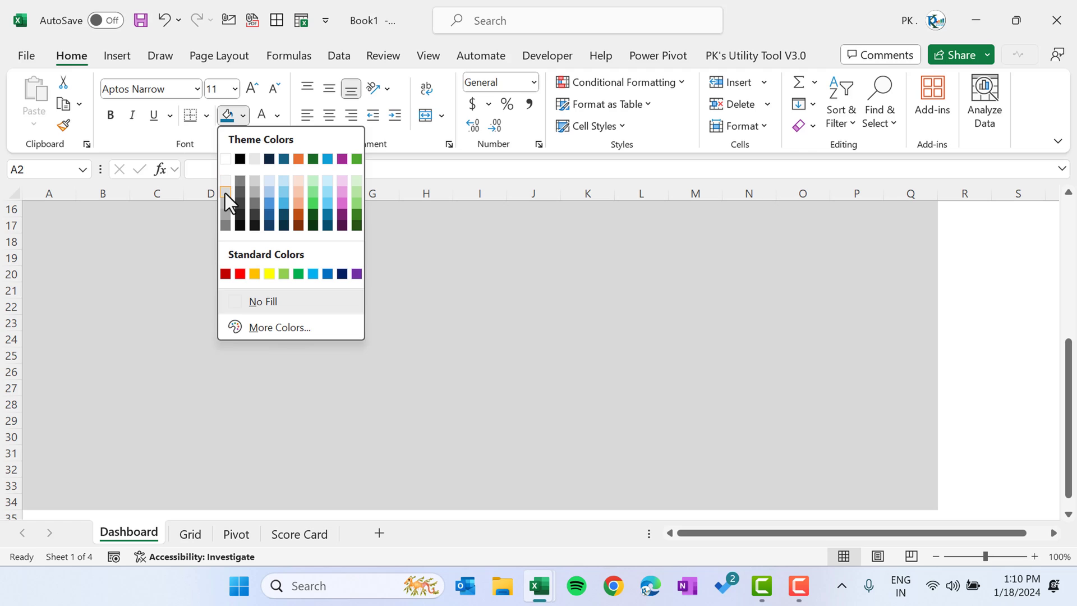
left_click(224, 193)
scroll(305, 255, "up", 5)
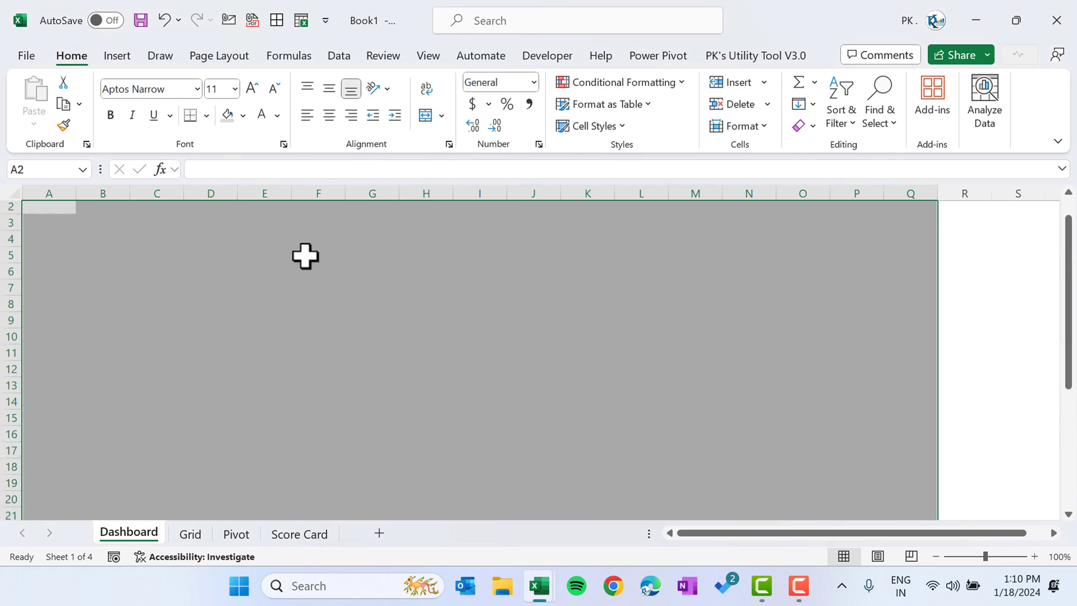
left_click(327, 265)
Hide all unused columns from R to the end of the sheet.
key("ctrl+Home")
key("Right")
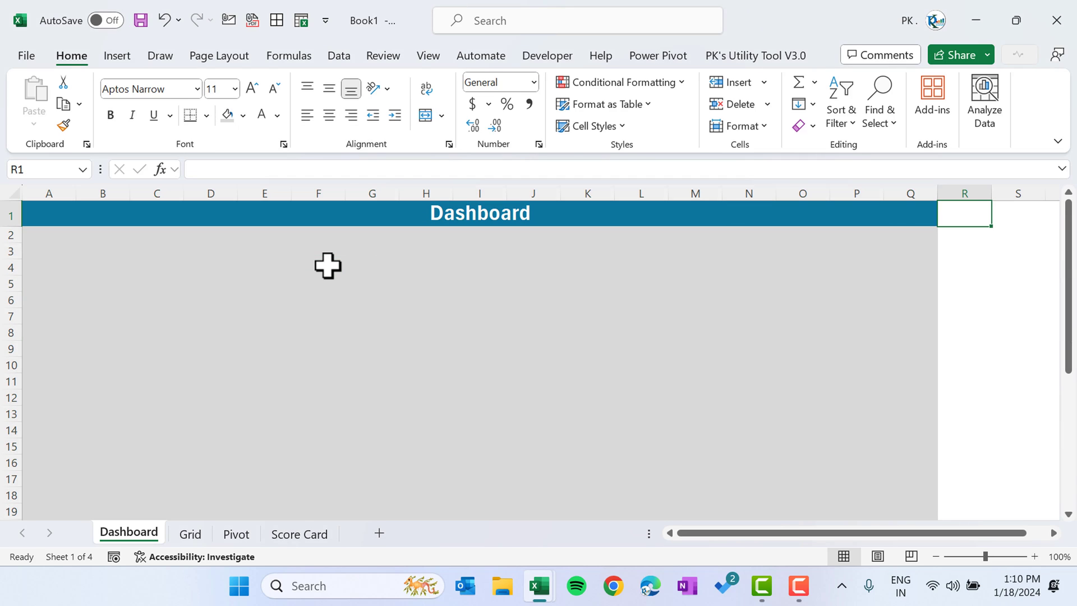
key("ctrl+shift+Right")
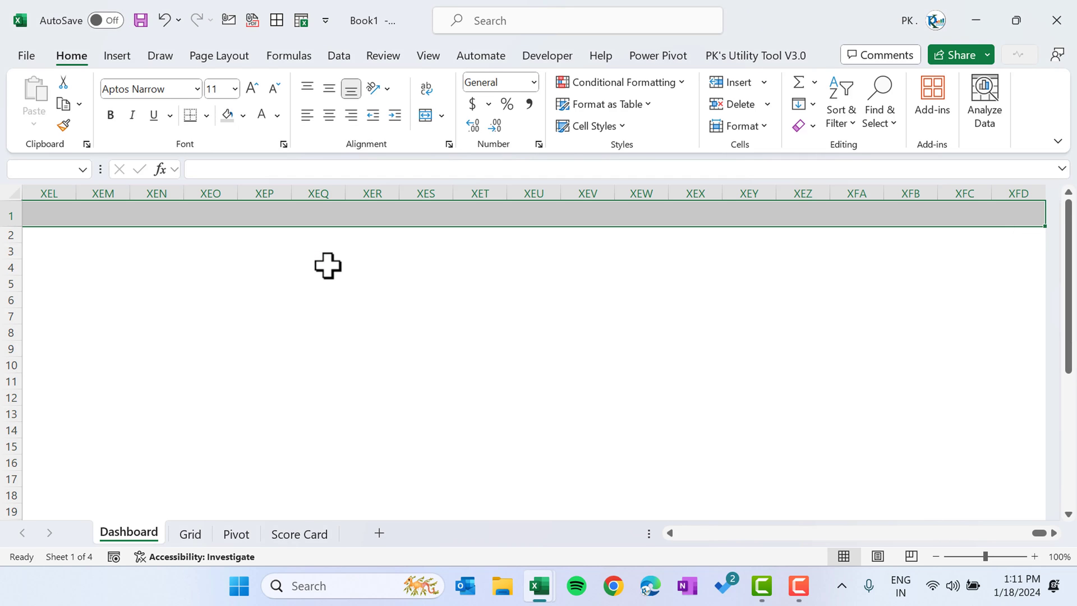
key("ctrl+0")
key("ctrl+Home")
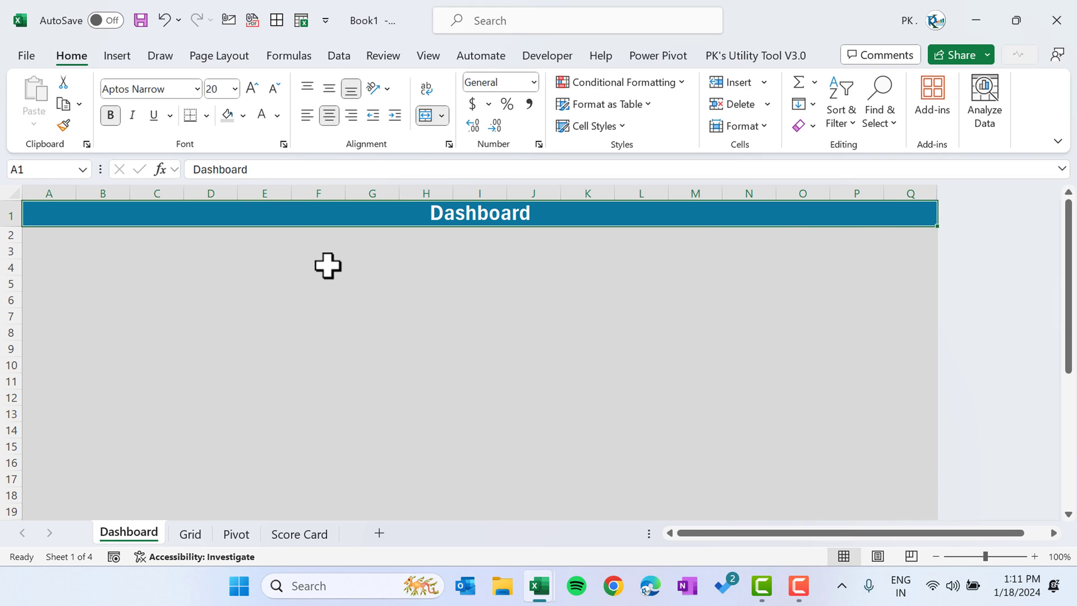
key("Down")
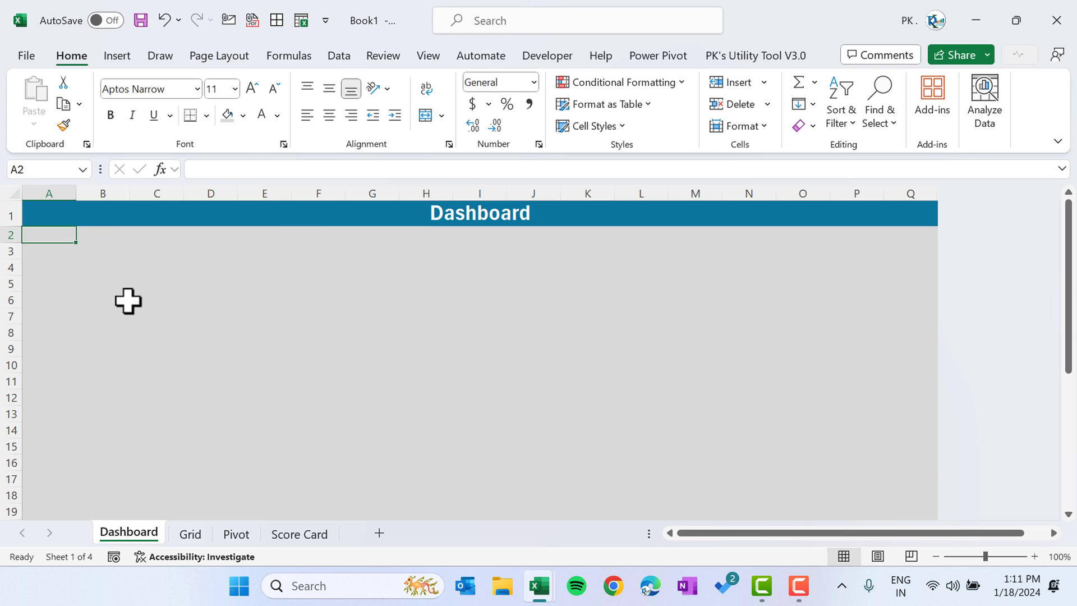
left_click(237, 534)
Insert a doughnut PivotChart from the average performance score pivot.
left_click(163, 268)
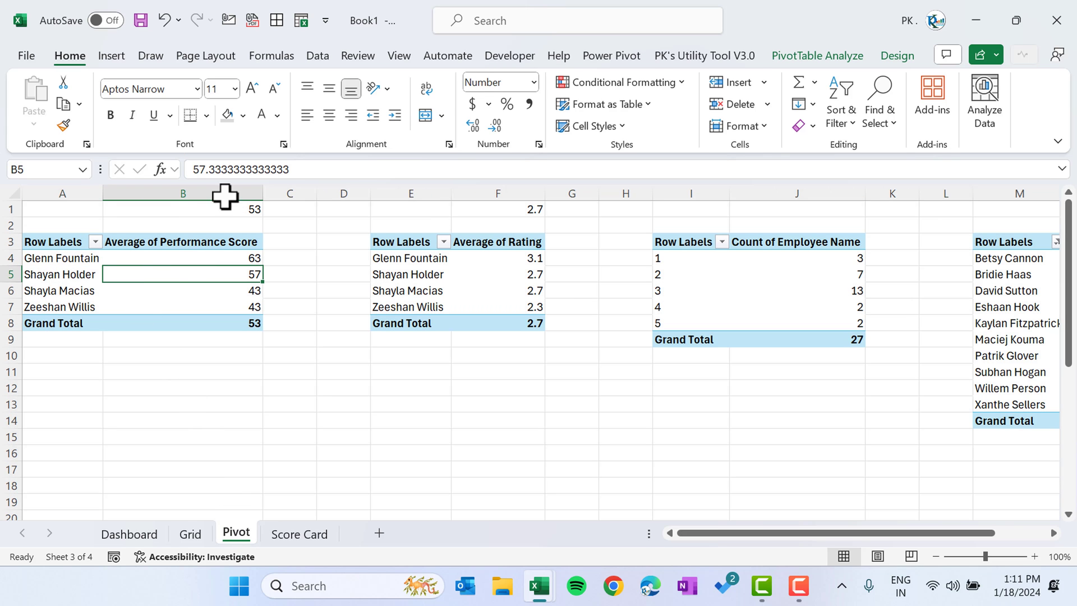
left_click(104, 55)
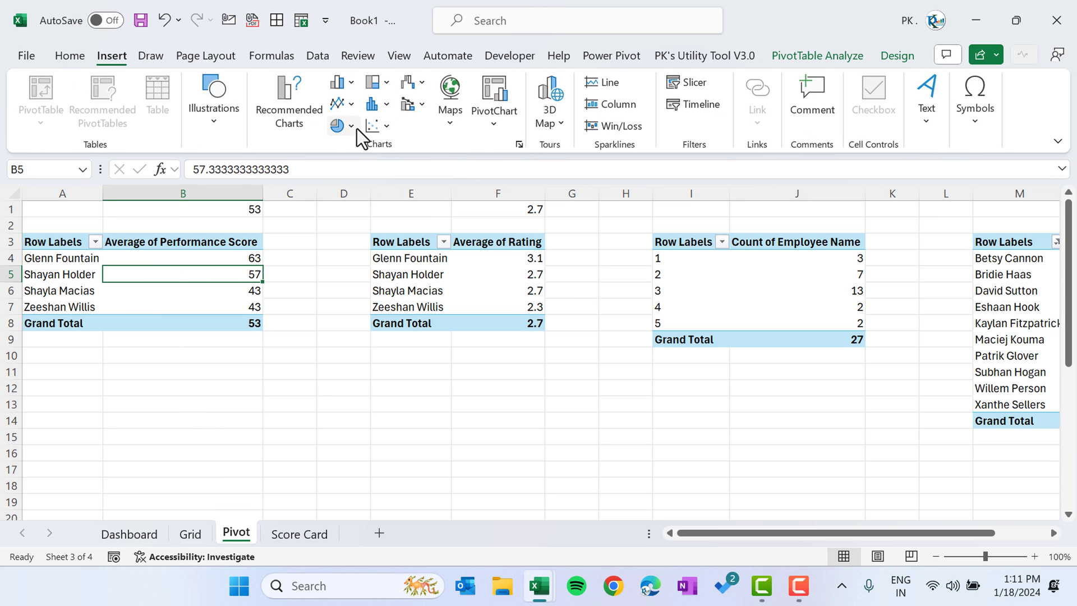
left_click(356, 124)
left_click(359, 337)
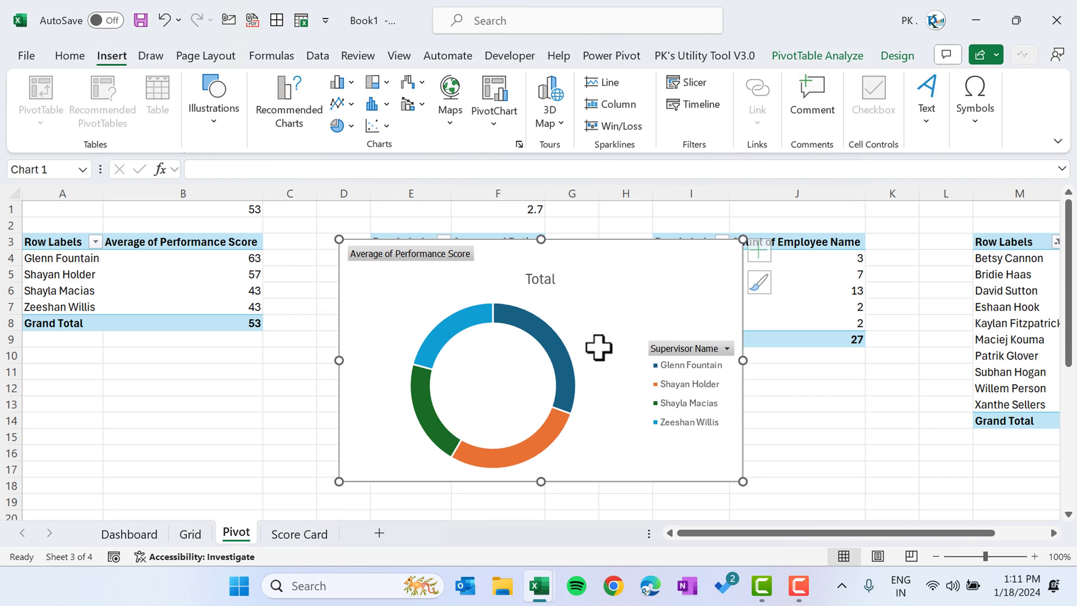
Move the doughnut onto the Dashboard, just below the banner at left, and shrink it.
key("Delete")
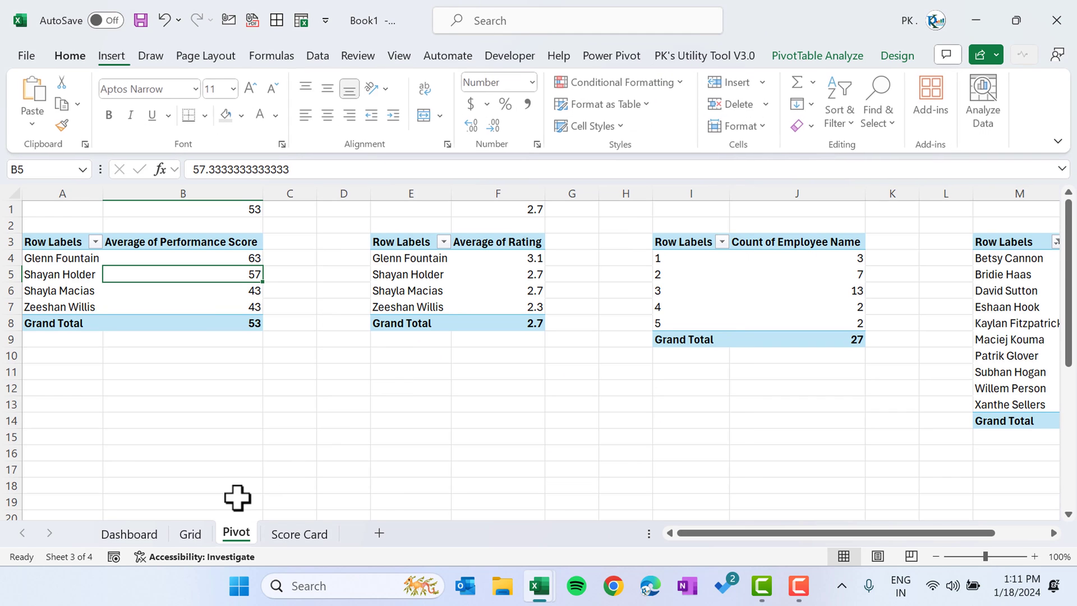
left_click(150, 538)
left_click(213, 348)
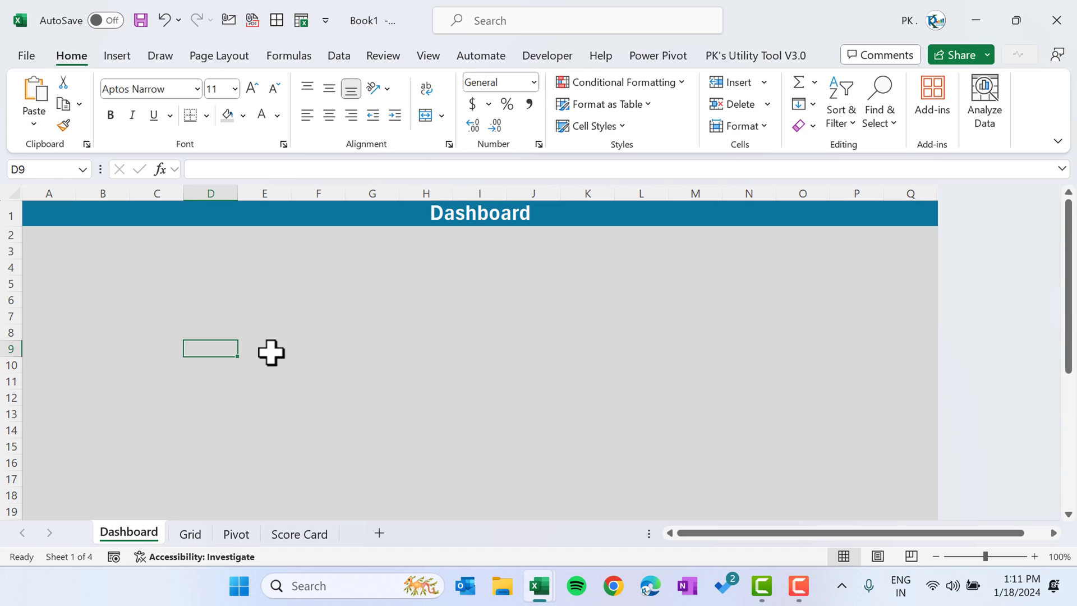
key("ctrl+v")
mouse_move(438, 340)
left_mouse_down()
mouse_move(331, 238)
mouse_move(288, 234)
left_mouse_up()
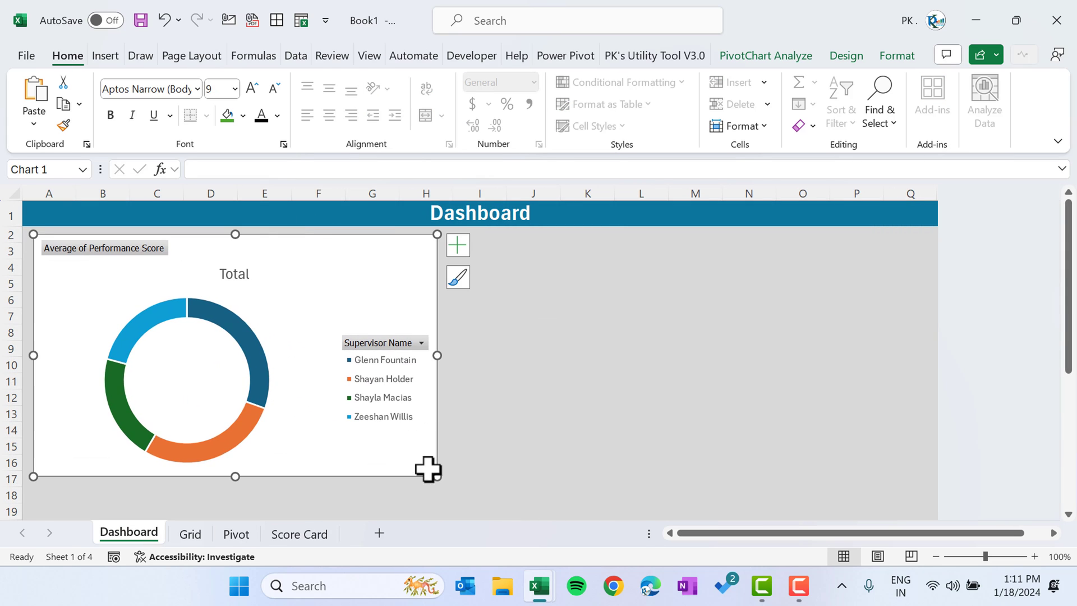
left_click_drag(436, 476, 377, 447)
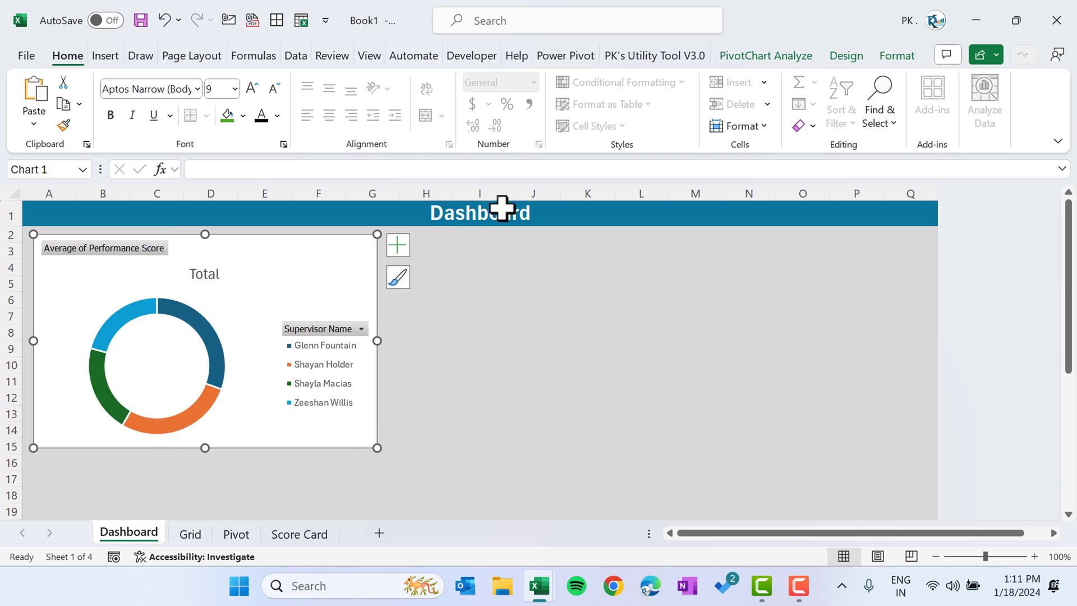
Hide all field buttons on the doughnut and make its legend bold.
left_click(788, 53)
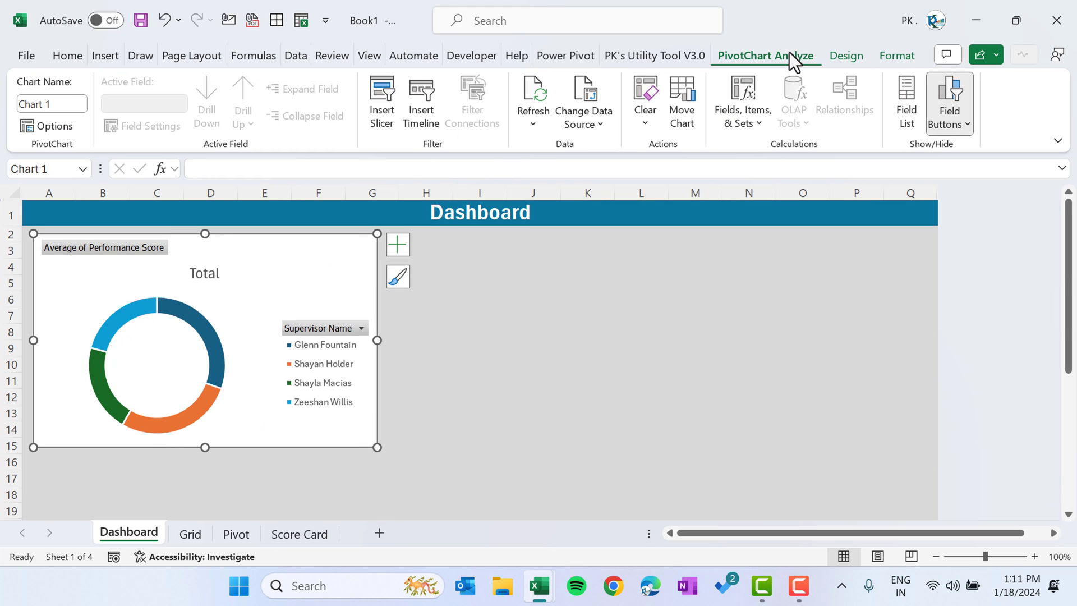
left_click(947, 129)
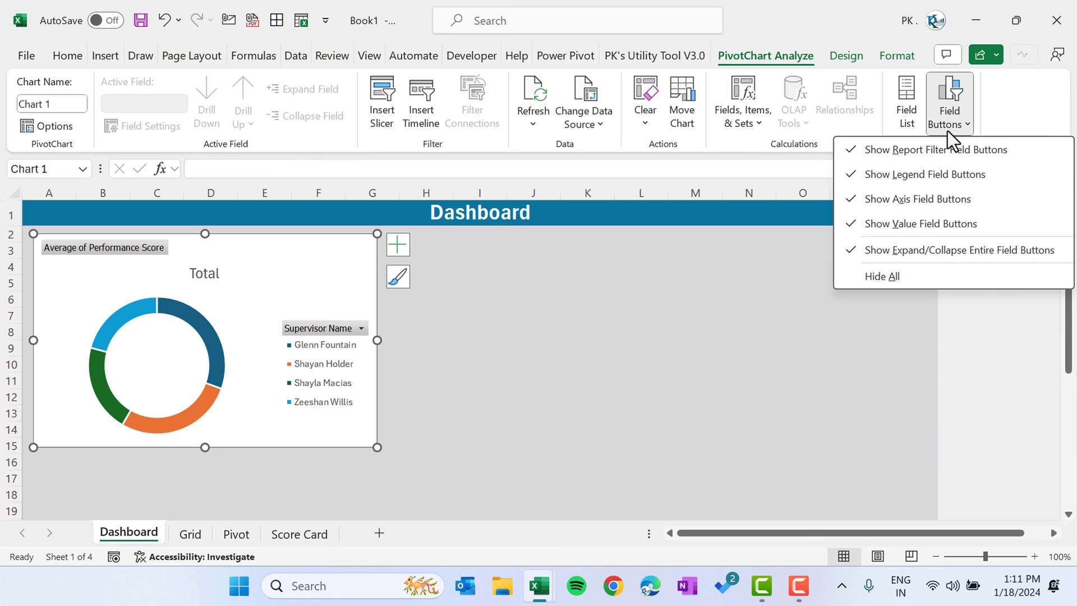
left_click(921, 274)
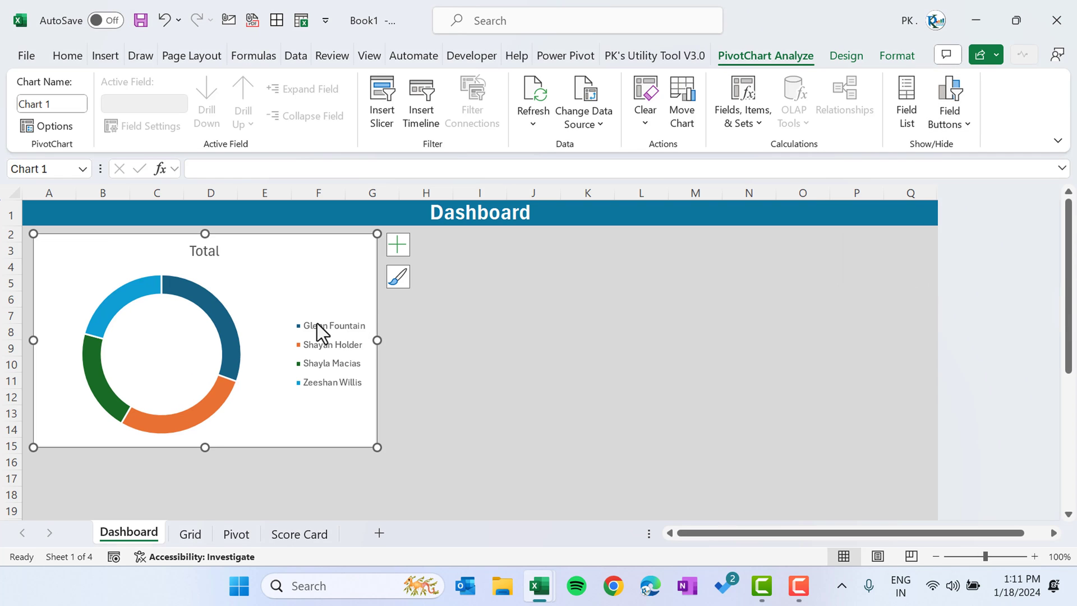
left_click(334, 347)
left_click(68, 55)
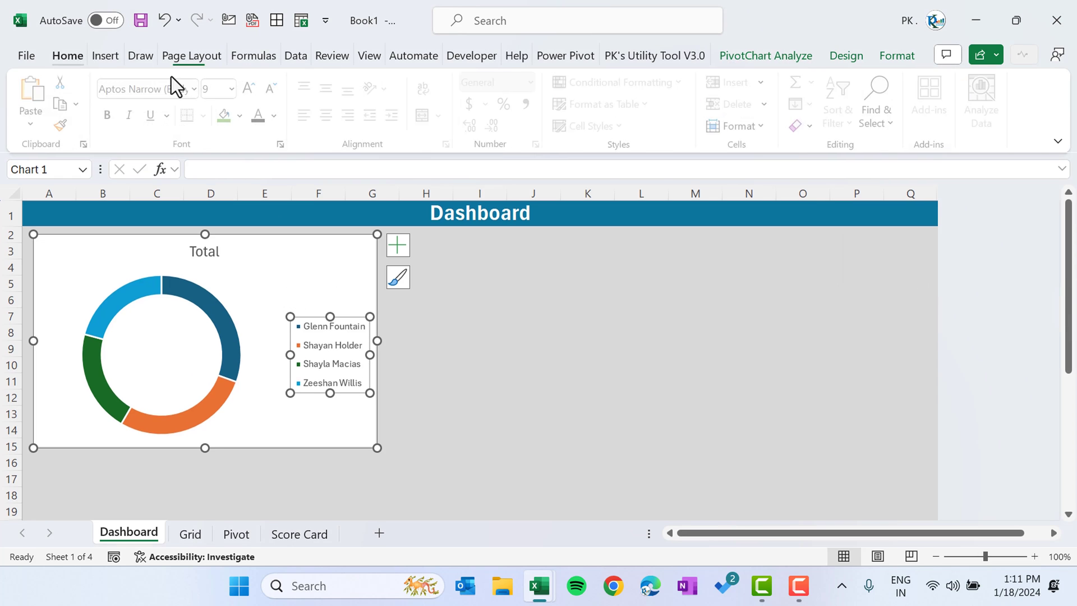
left_click(110, 115)
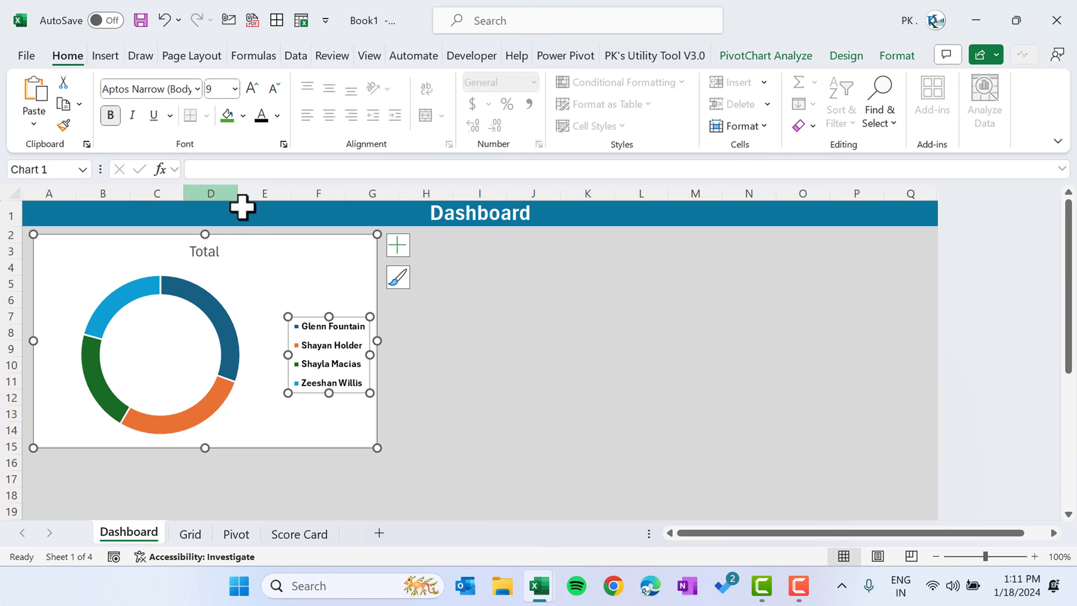
Retitle the chart 'Ave Performance Score by Supervisor' in bold black, slightly smaller.
left_click(207, 251)
key("ctrl+a")
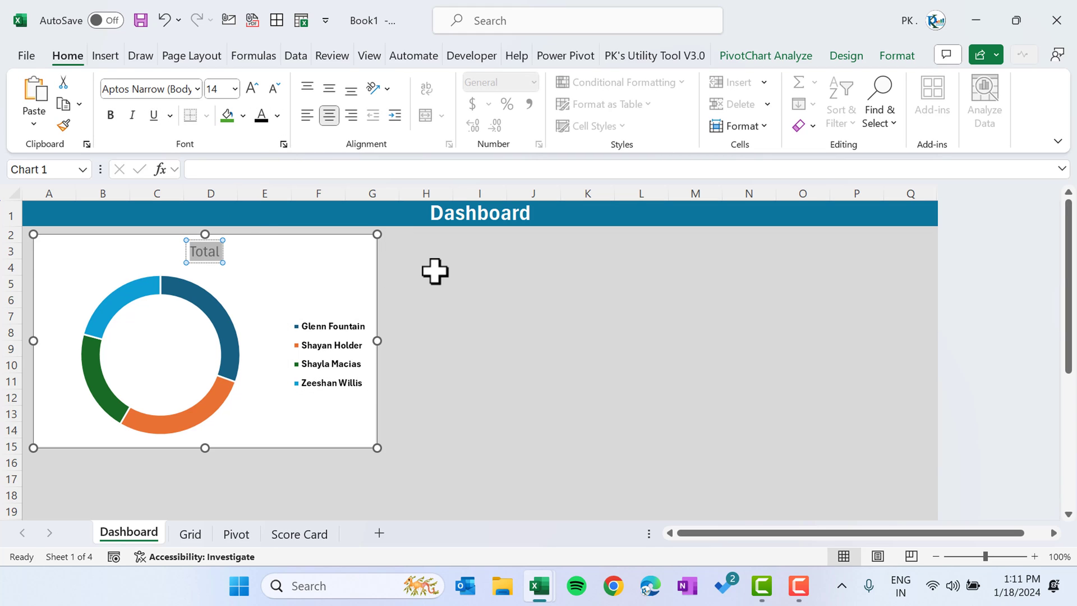
type("Ave")
type(" Performance Score by Supervisor")
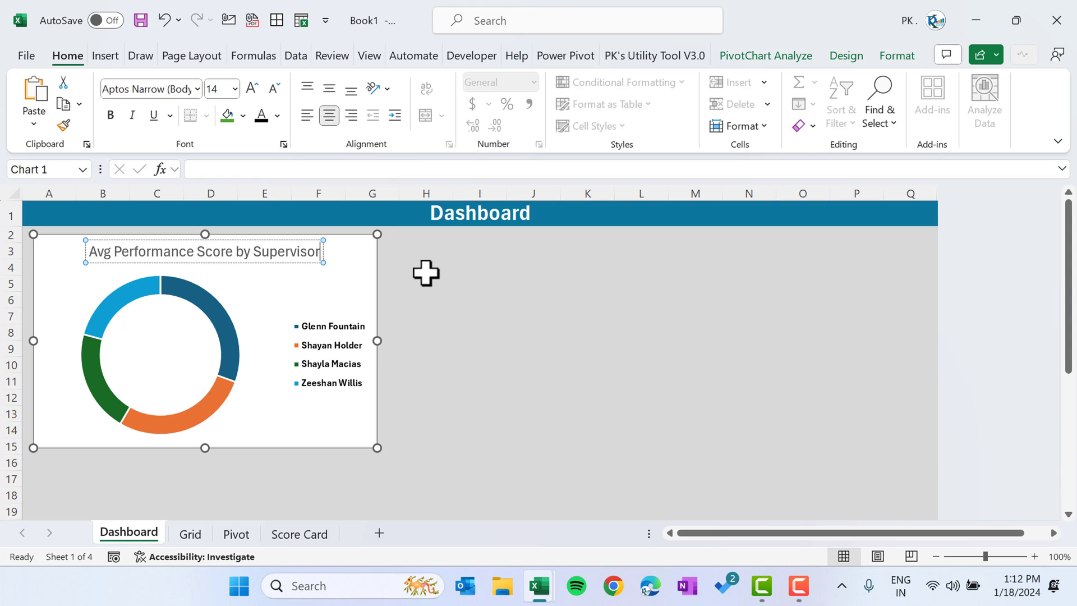
left_click(432, 274)
left_click(299, 257)
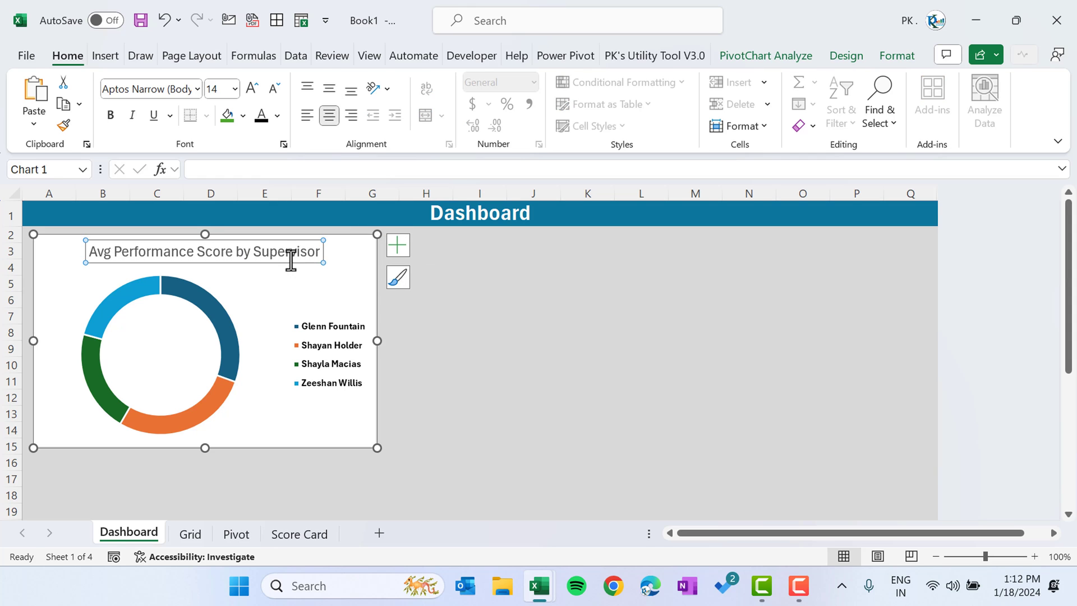
left_click(263, 118)
left_click(109, 116)
left_click(274, 89)
left_click(518, 386)
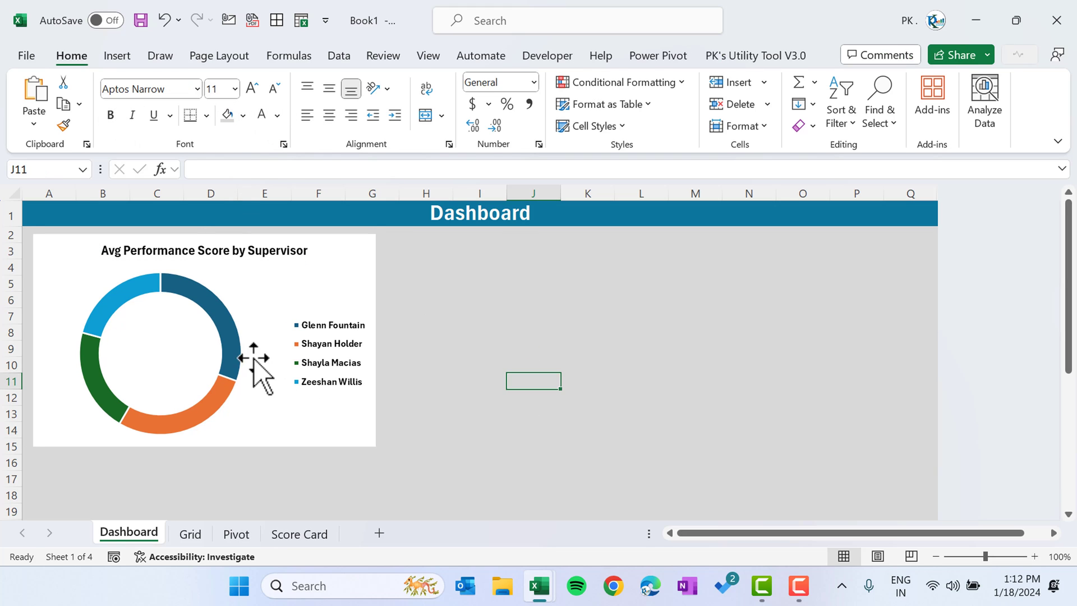
Add value labels to the slices and move the 43, 43 and 57 labels outside the ring.
left_click(221, 325)
right_click(228, 334)
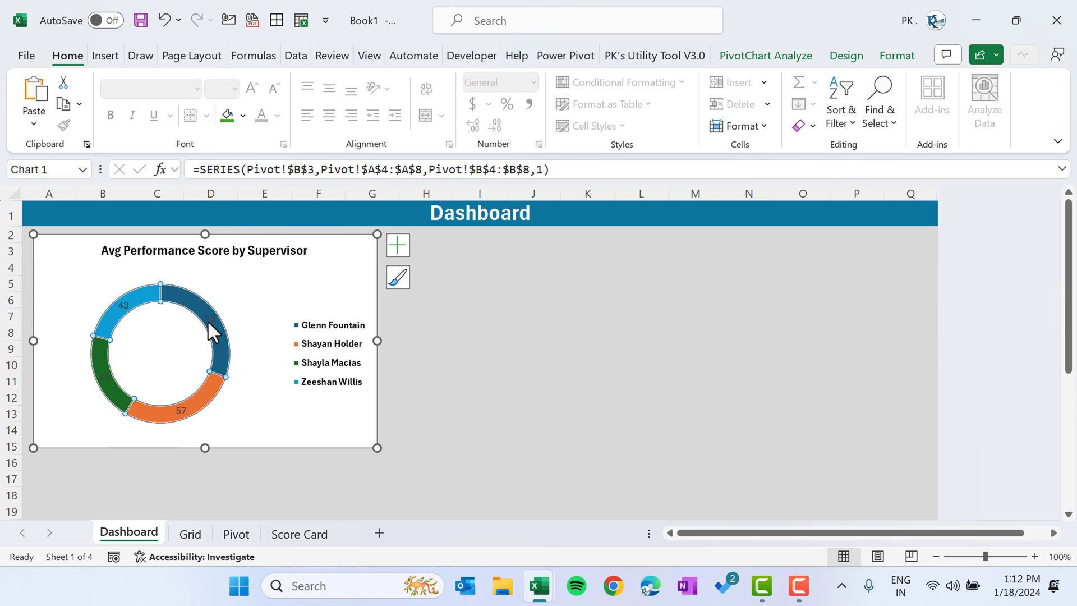
left_click(135, 305)
left_click_drag(134, 304, 87, 286)
left_click(99, 378)
left_click_drag(95, 384, 64, 396)
left_click_drag(180, 411, 226, 421)
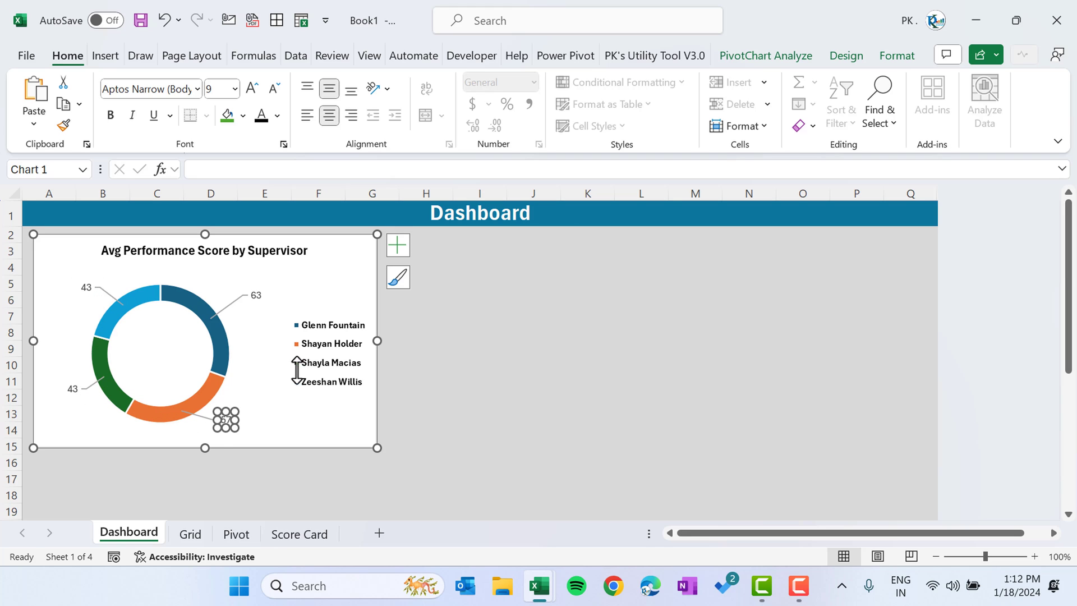
left_click(424, 408)
Apply the orange, blue, green, brown colour palette and nudge the chart into place.
left_click(191, 296)
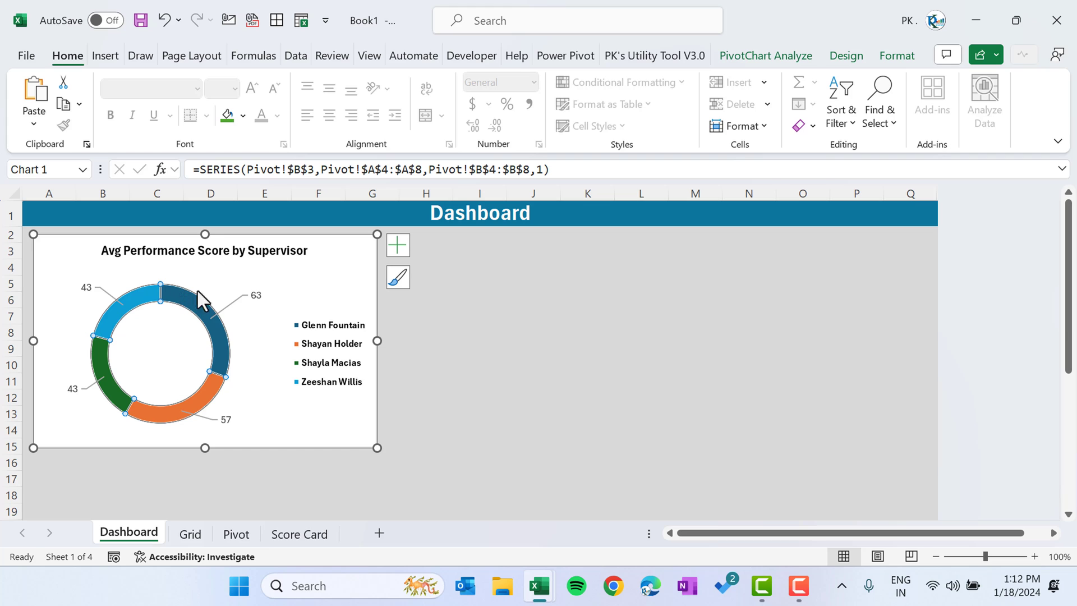
left_click(838, 56)
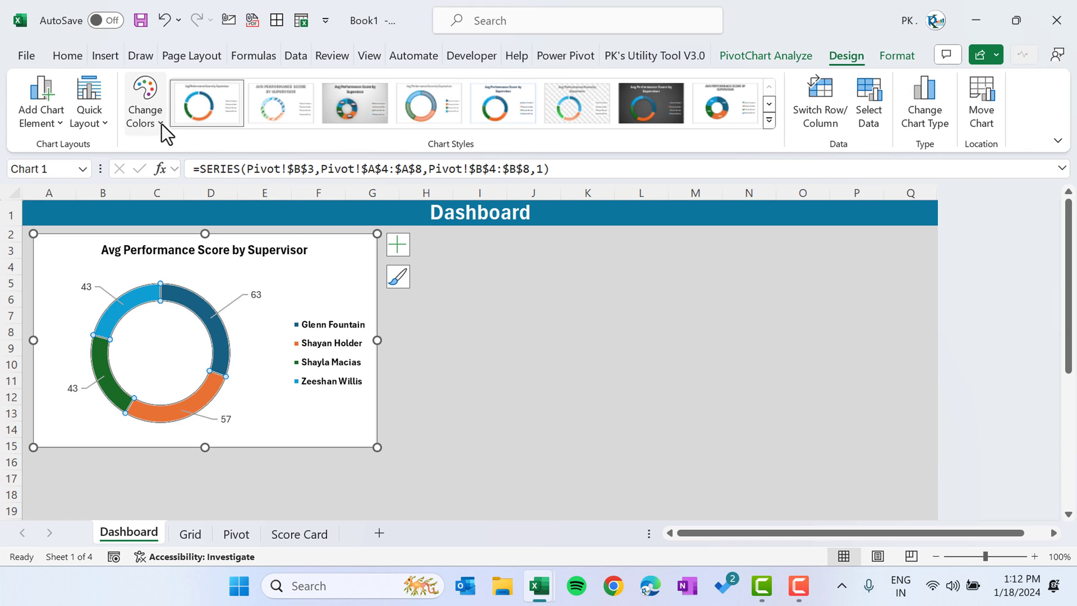
left_click(160, 122)
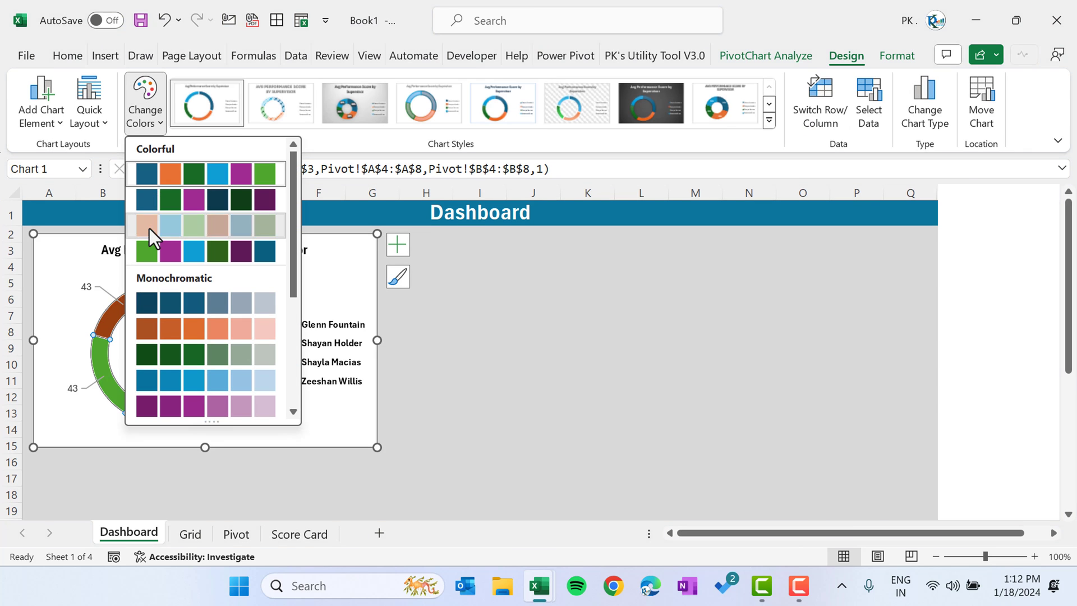
left_click(149, 227)
left_click(588, 365)
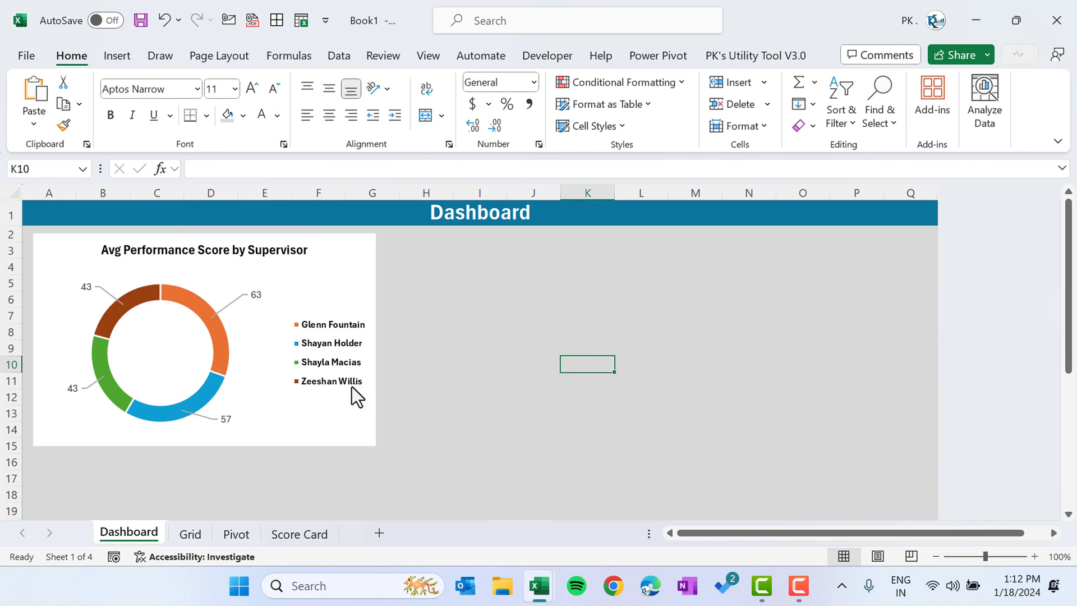
mouse_move(357, 271)
left_mouse_down()
mouse_move(362, 259)
mouse_move(365, 269)
left_mouse_up()
left_click(483, 270)
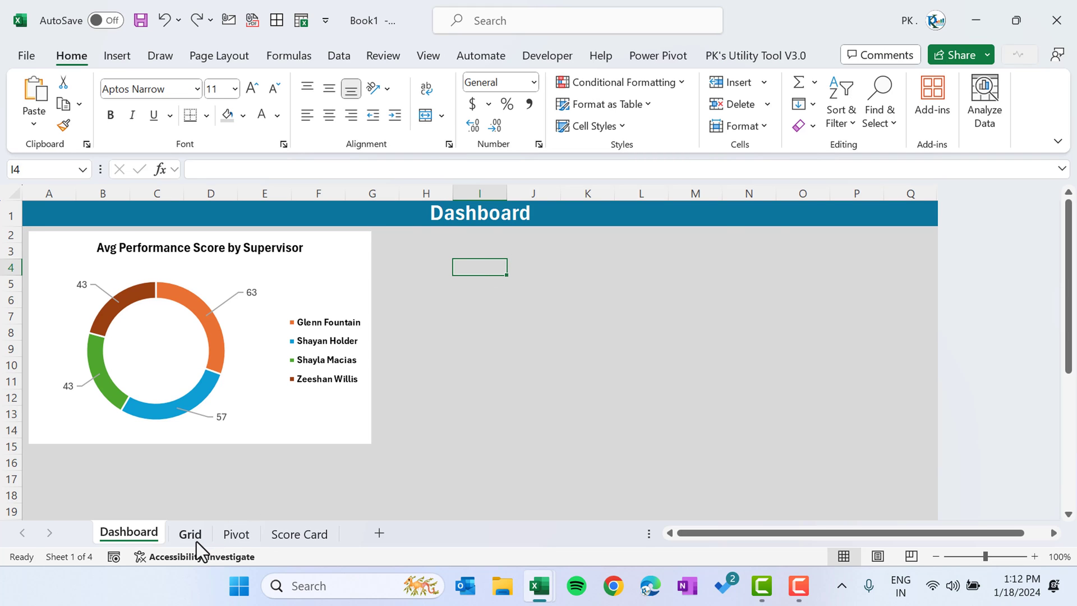
Insert a doughnut PivotChart from the Average of Rating pivot.
left_click(234, 534)
left_click(412, 276)
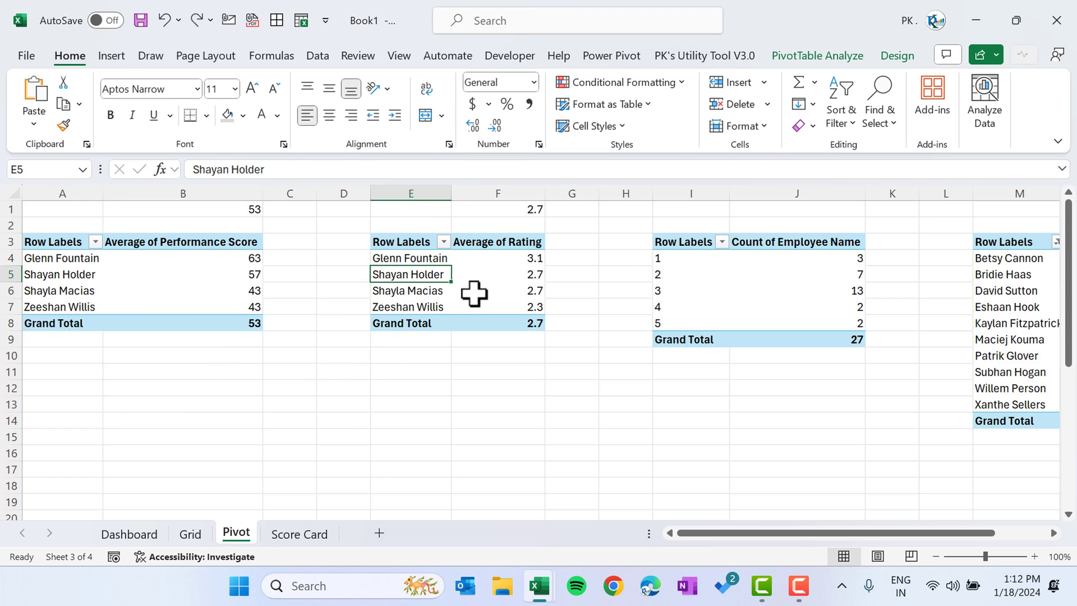
left_click(122, 58)
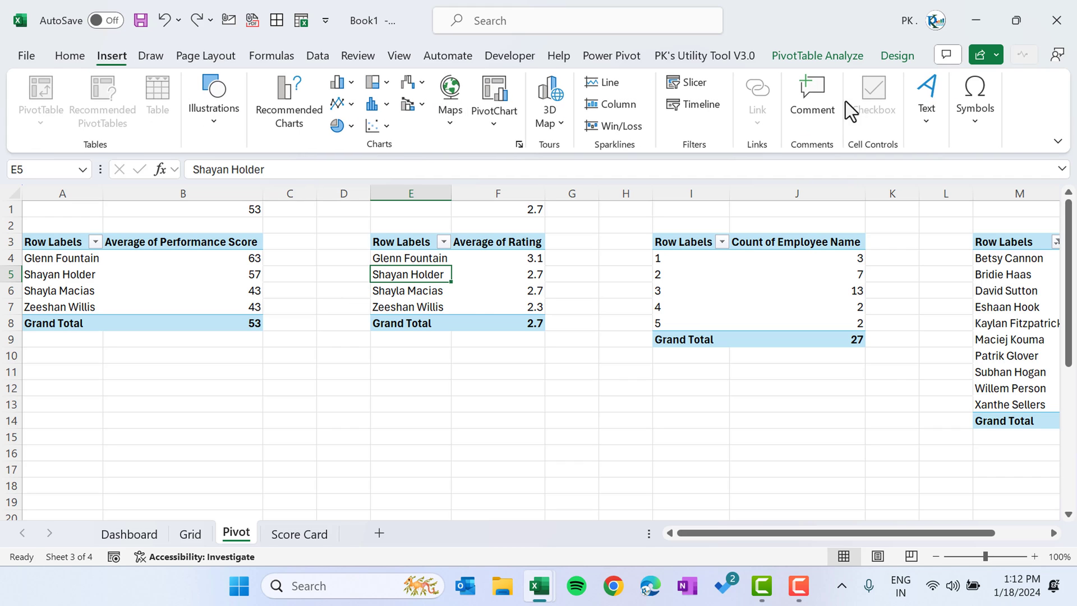
left_click(351, 126)
left_click(361, 335)
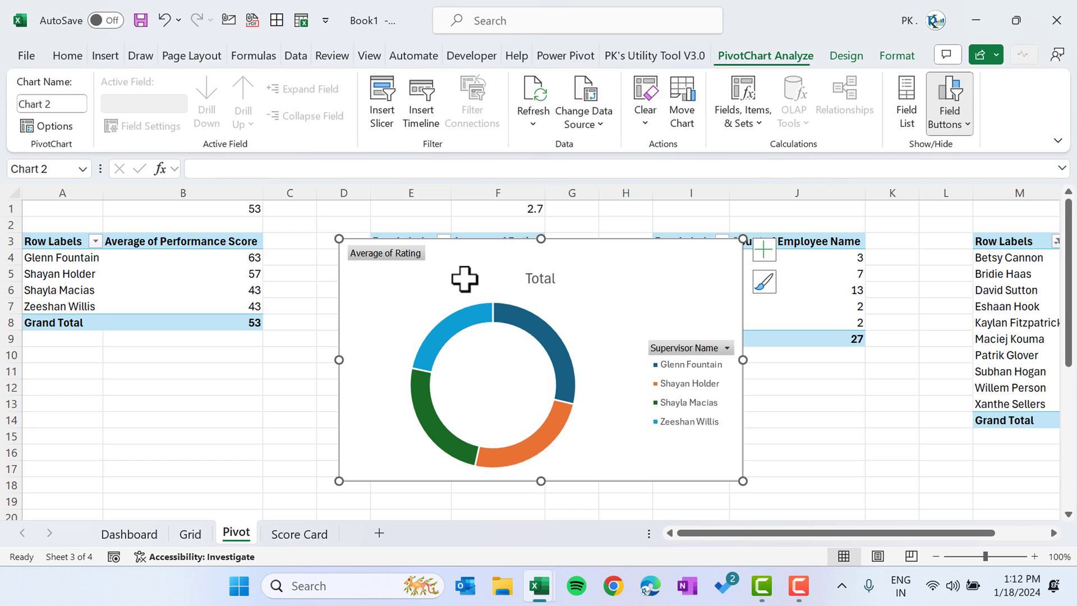
Move the rating doughnut onto the Dashboard beside the first chart.
key("ctrl+x")
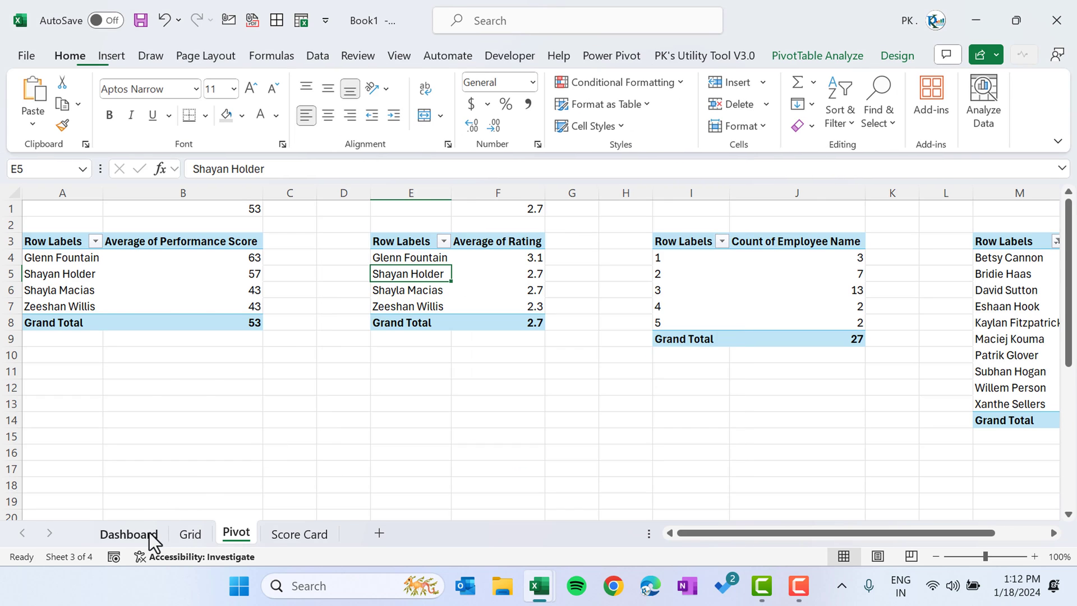
left_click(149, 539)
key("ctrl+v")
left_click_drag(548, 262, 493, 235)
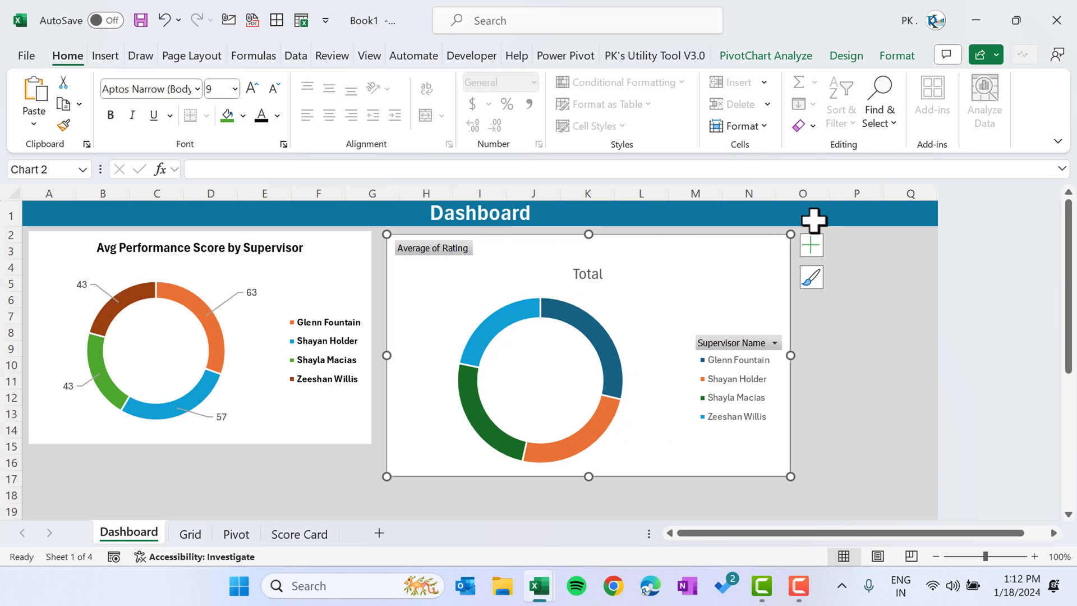
left_click(762, 56)
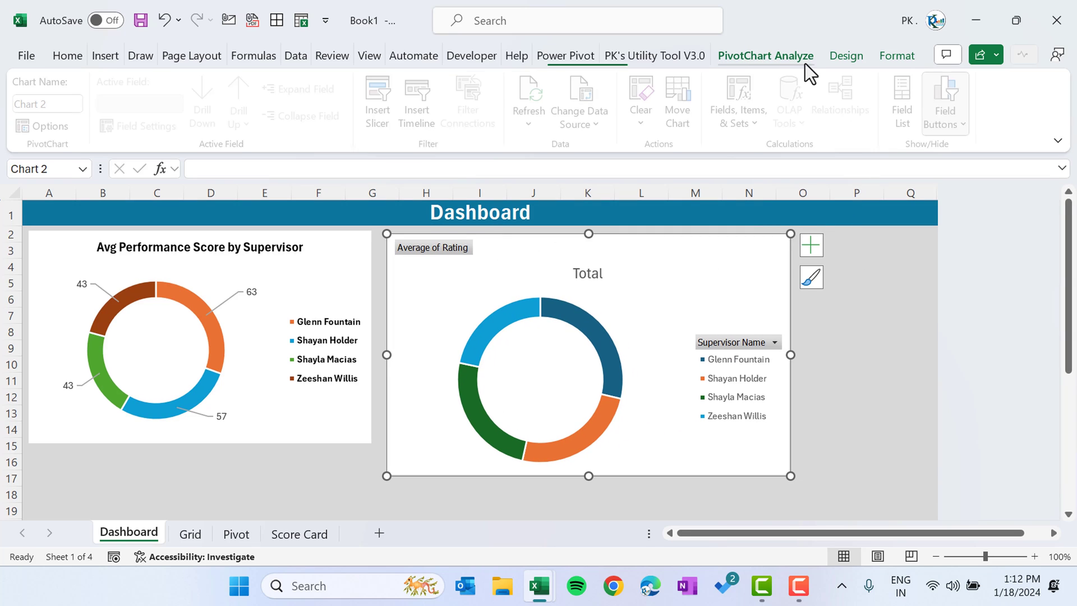
left_click(967, 123)
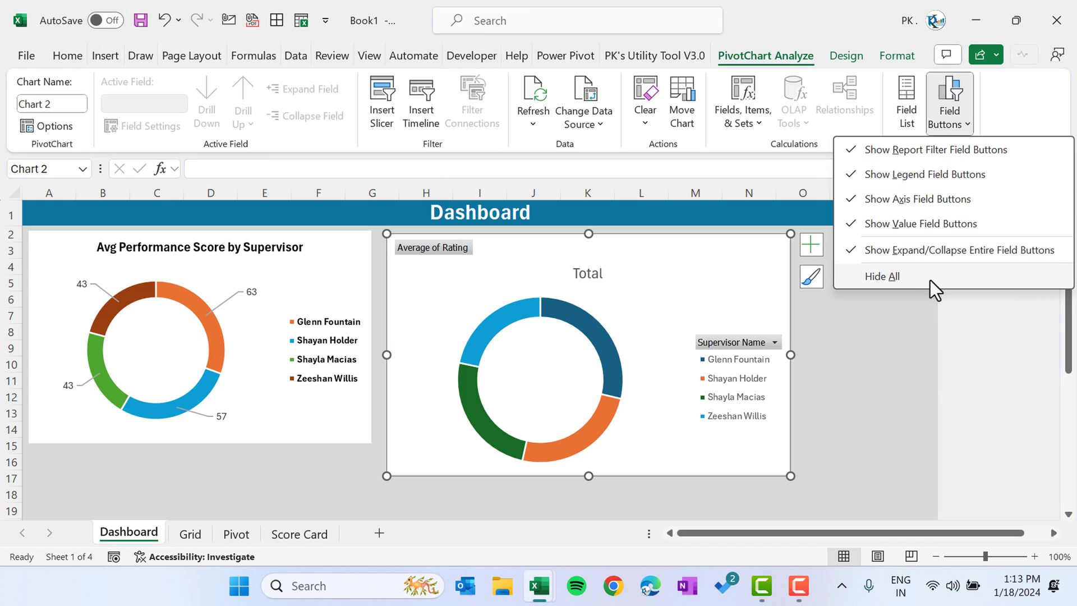
Hide the rating chart's field buttons, shrink it to match the first, and bold its legend.
left_click(930, 278)
left_click_drag(790, 475, 714, 444)
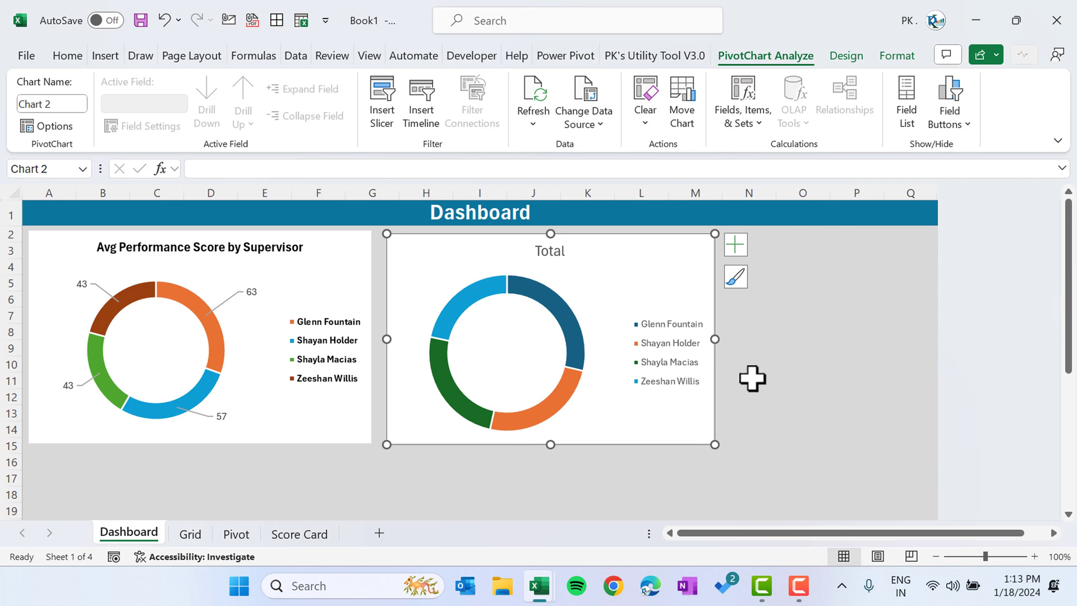
left_click(696, 348)
left_click(67, 56)
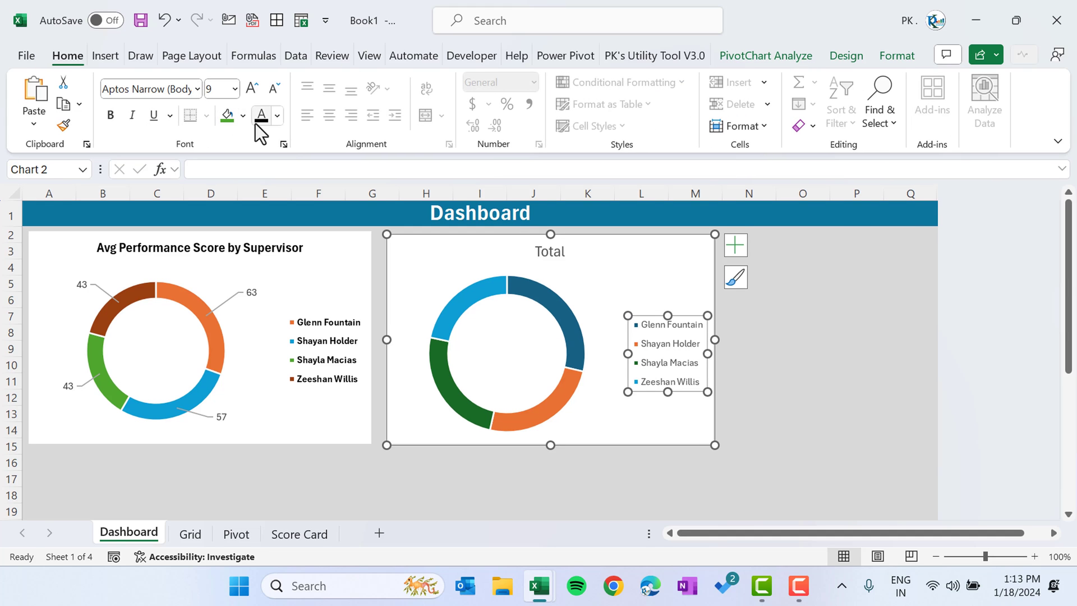
left_click(111, 115)
Retitle the chart 'Average Rating by Supervisor' in bold, slightly smaller.
left_click(555, 252)
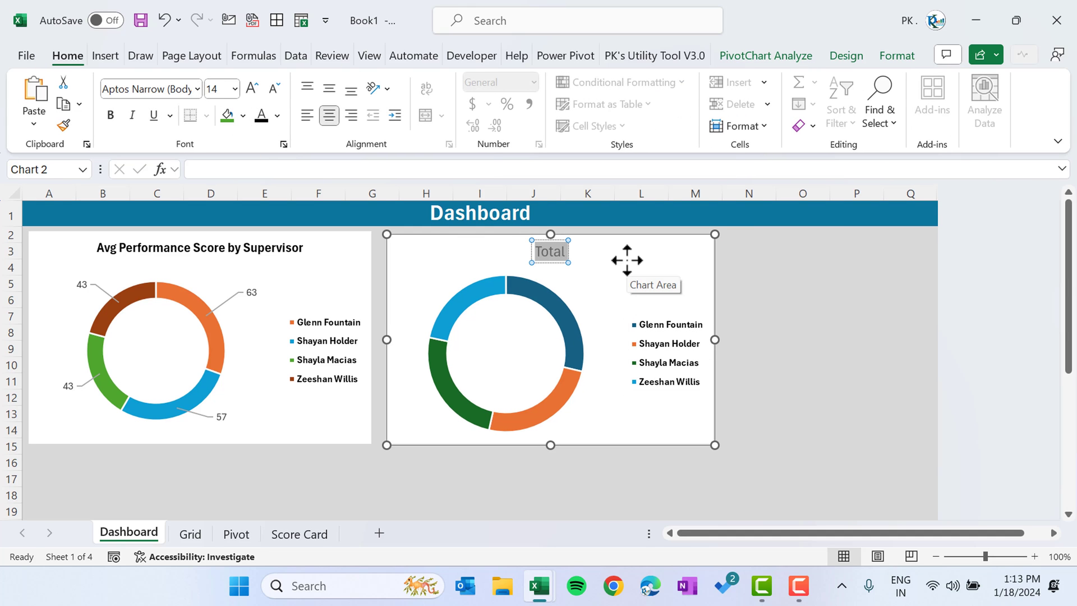
type("Rating")
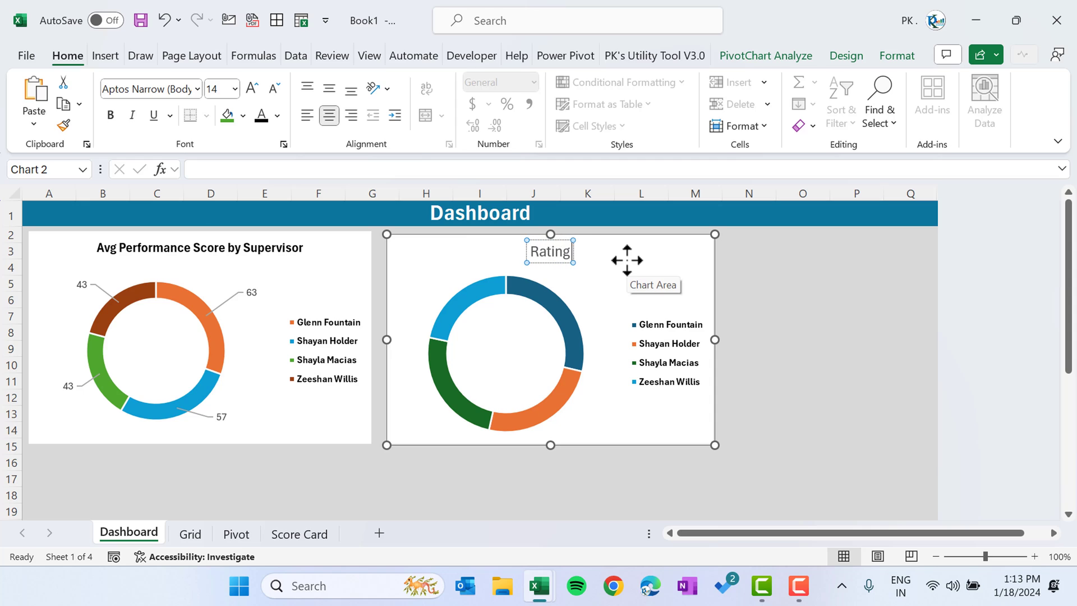
type(" by Supervisor")
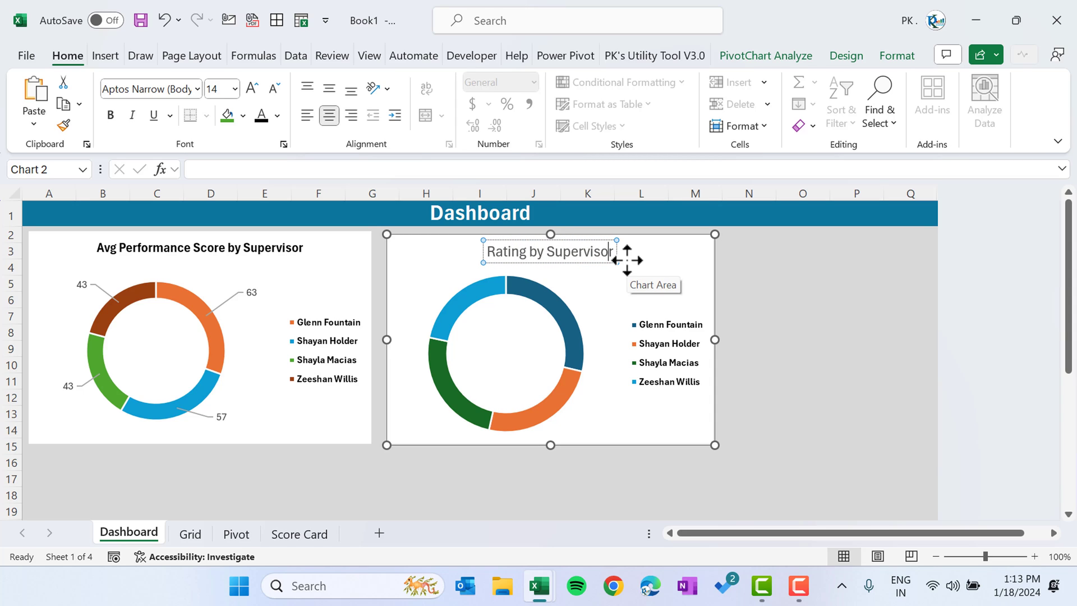
key("Home")
type("Average")
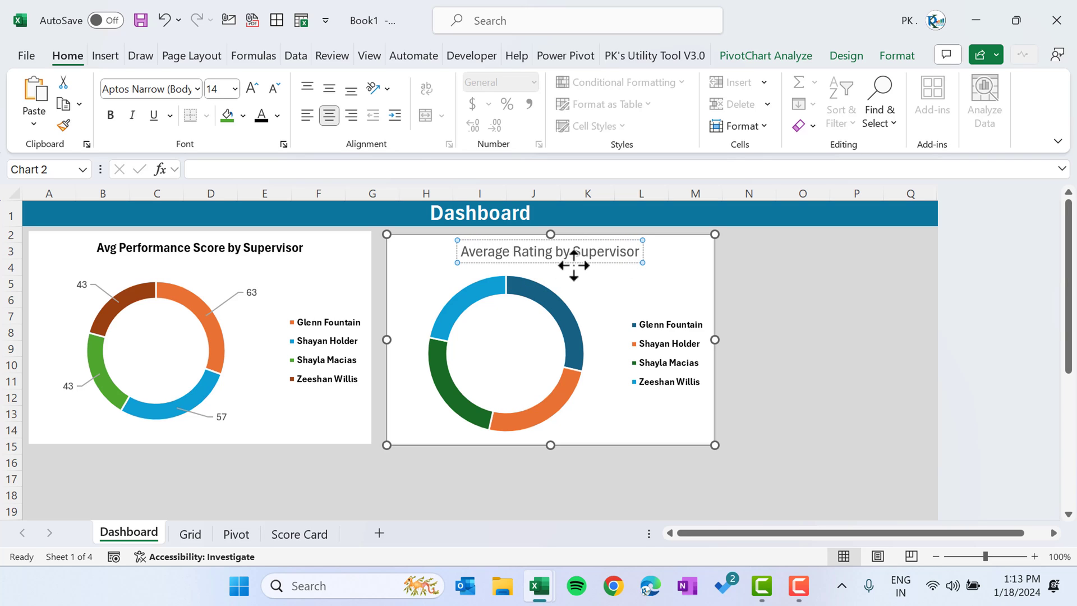
left_click(550, 265)
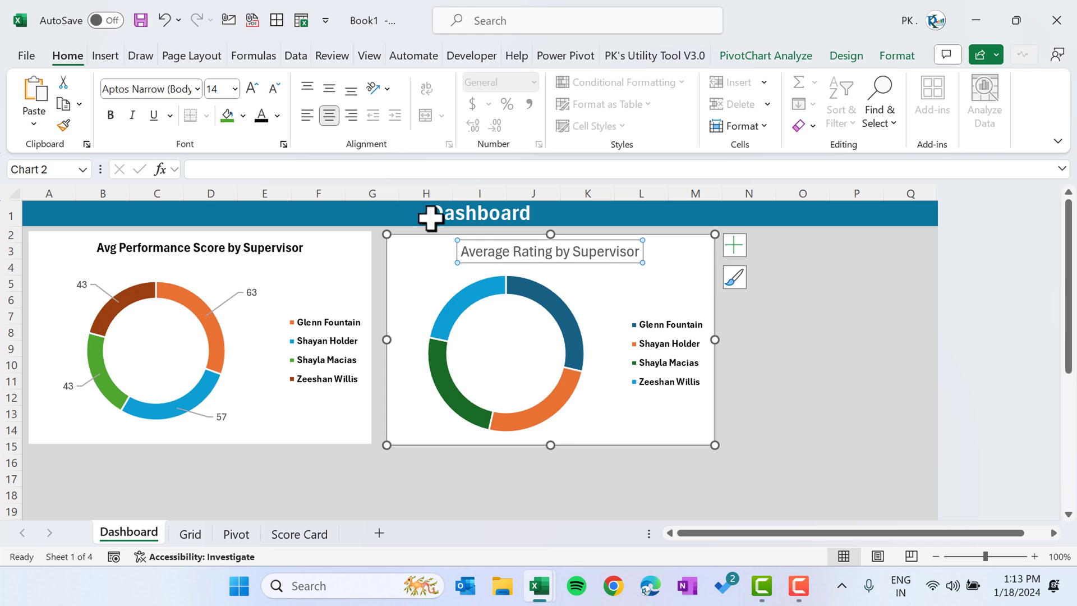
left_click(110, 115)
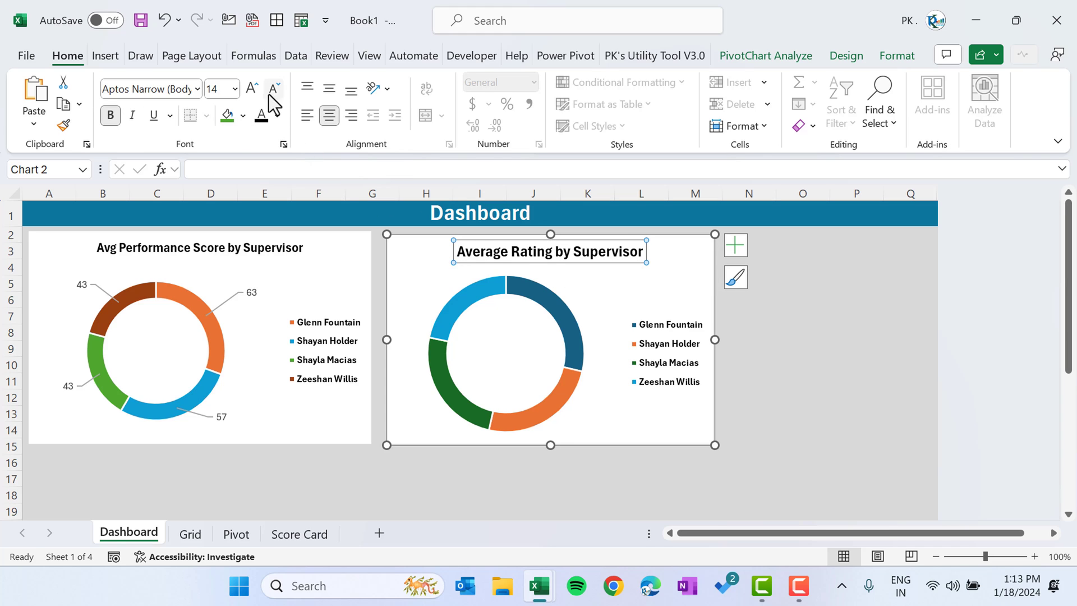
left_click(274, 88)
right_click(560, 302)
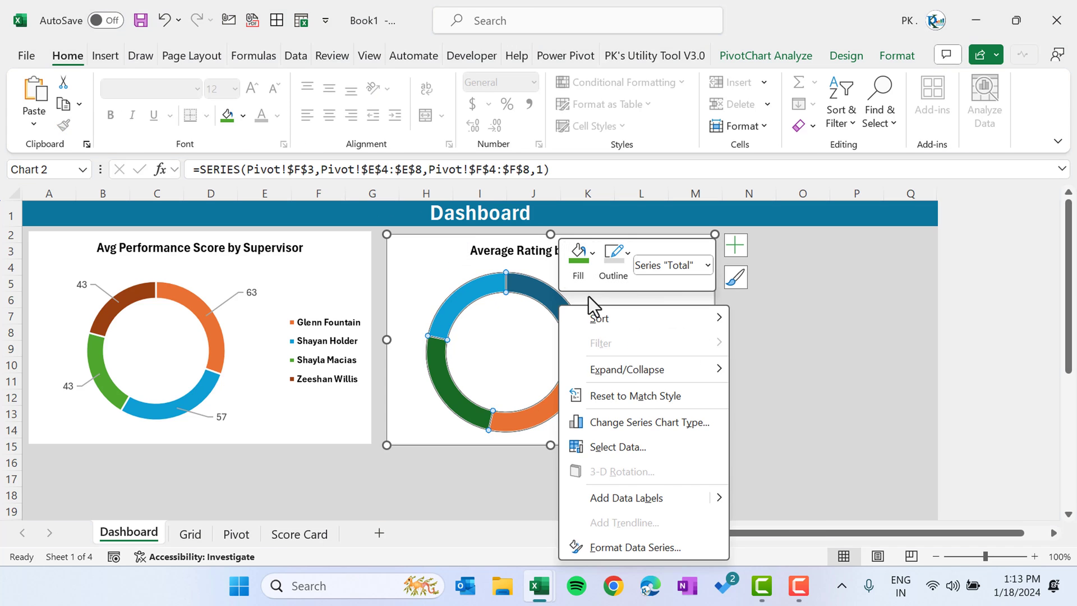
Add value labels and move the 3.1, 2.3 and both 2.7 labels outside the ring.
left_click(654, 502)
left_click(546, 312)
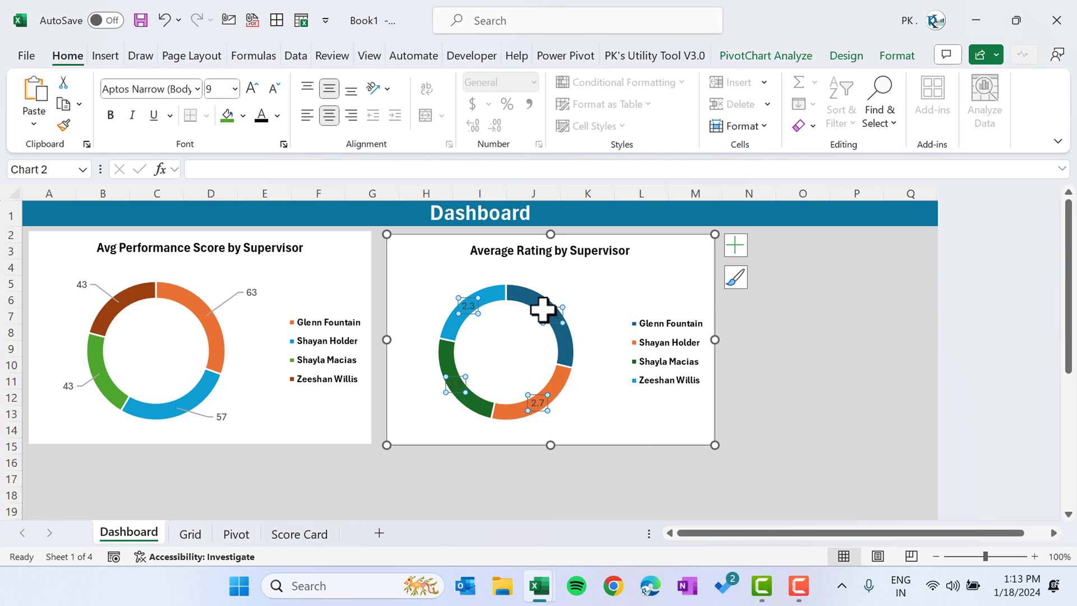
left_click_drag(555, 314, 584, 305)
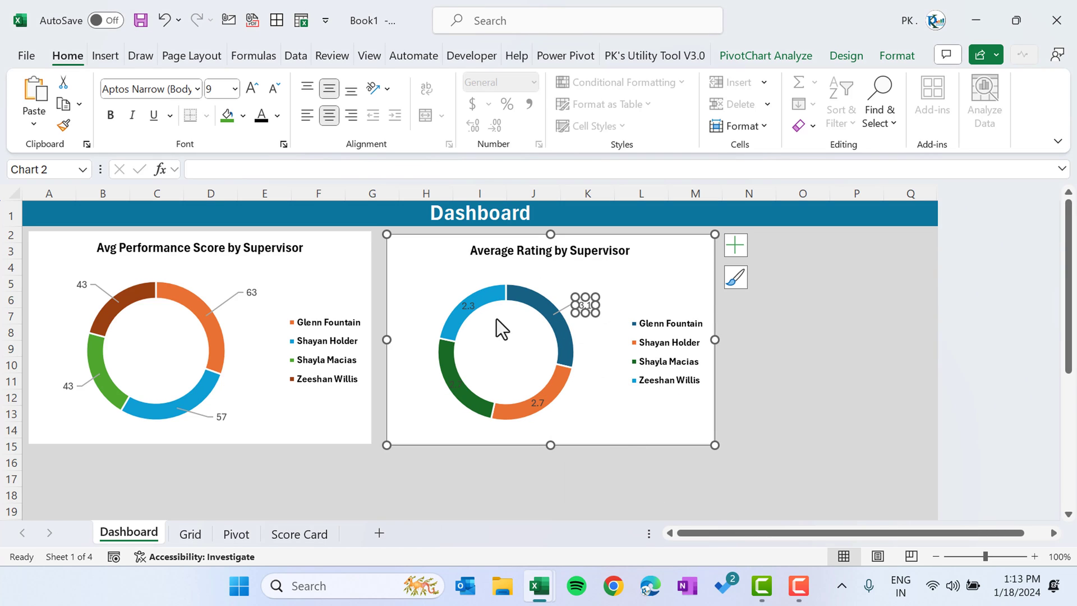
left_click_drag(469, 308, 439, 294)
left_click_drag(455, 383, 428, 393)
left_click_drag(537, 402, 562, 420)
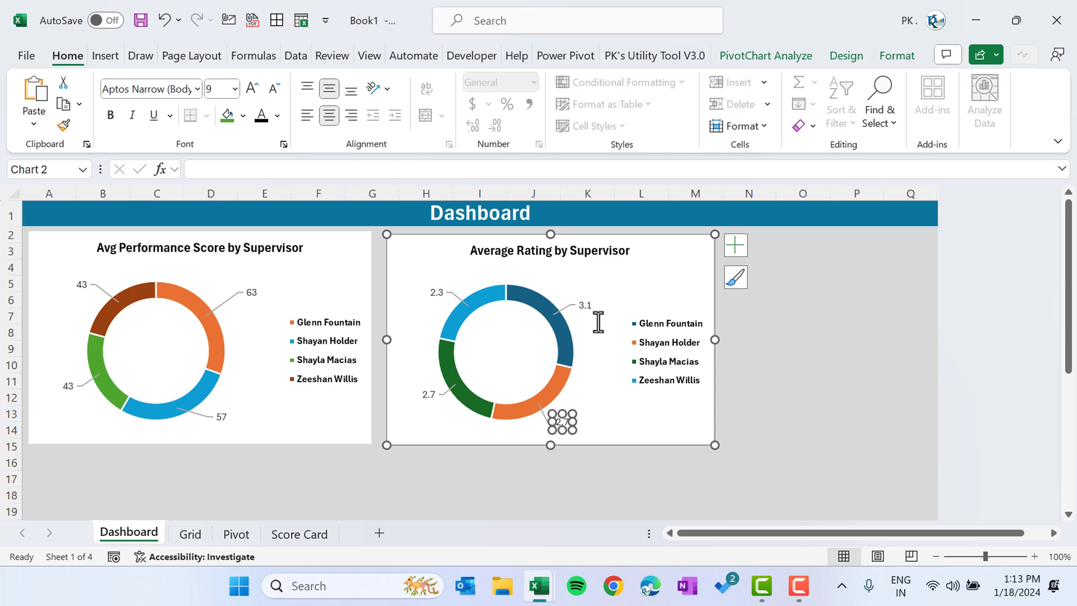
left_click(609, 392)
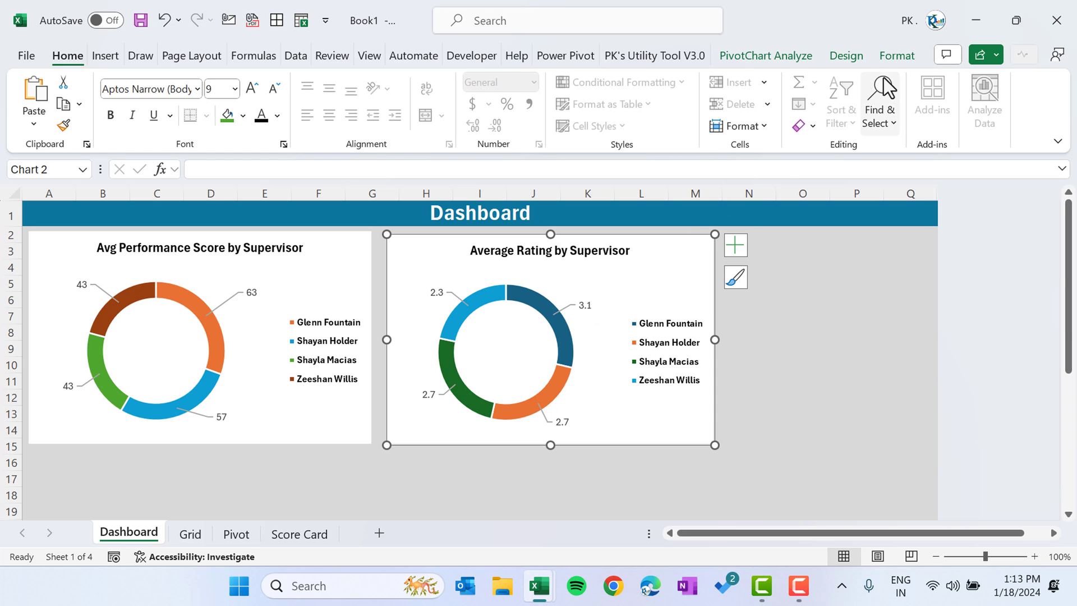
Apply the colourful palette matching the first doughnut and nudge the chart slightly left.
left_click(860, 58)
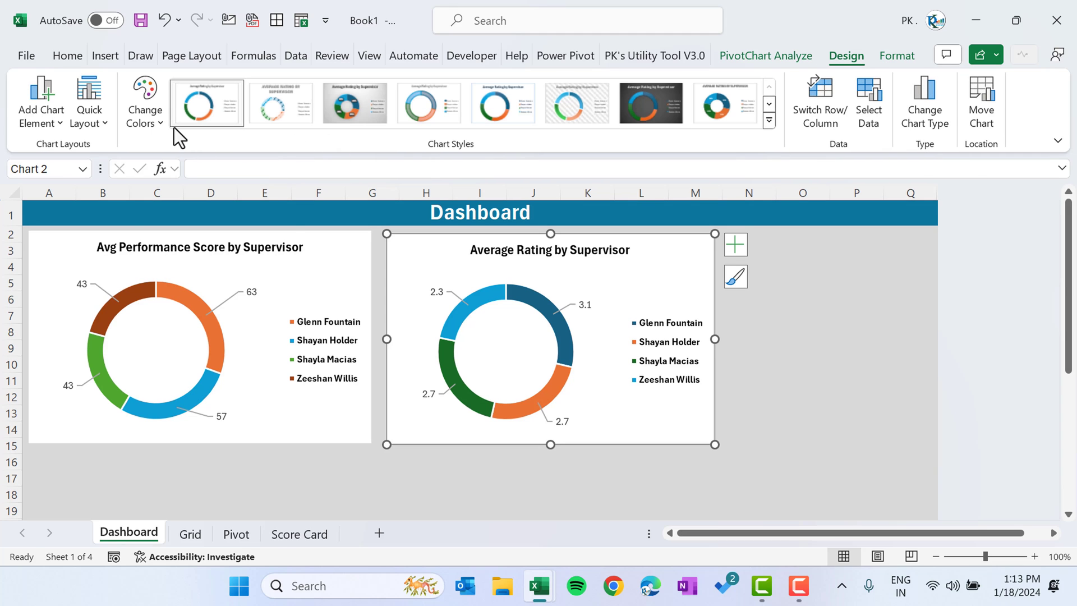
left_click(154, 124)
left_click(174, 230)
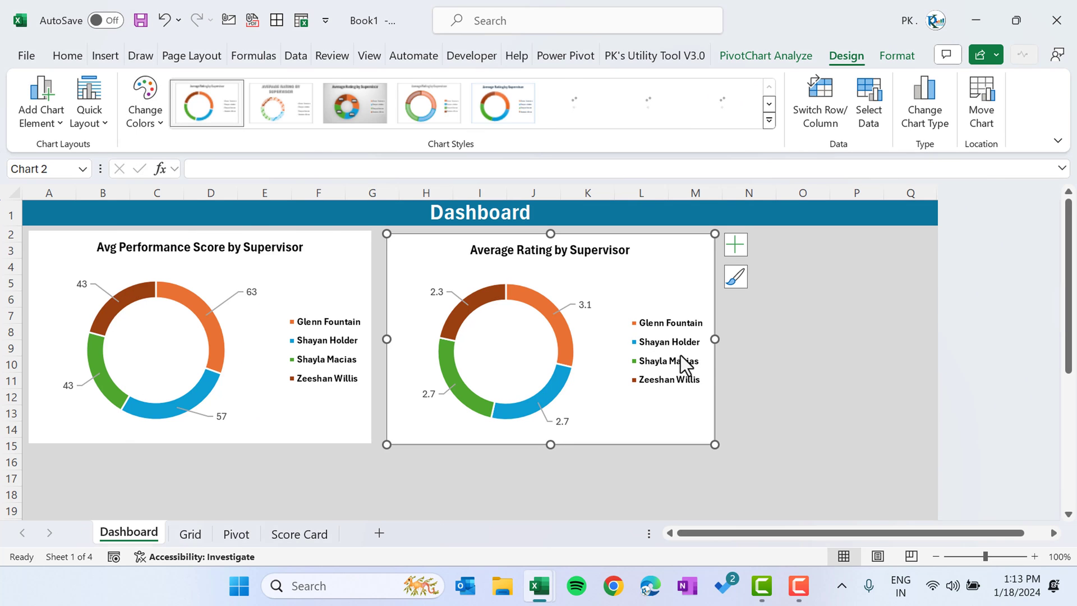
left_click(770, 351)
left_click_drag(709, 272, 699, 270)
left_click(803, 315)
left_click(366, 261)
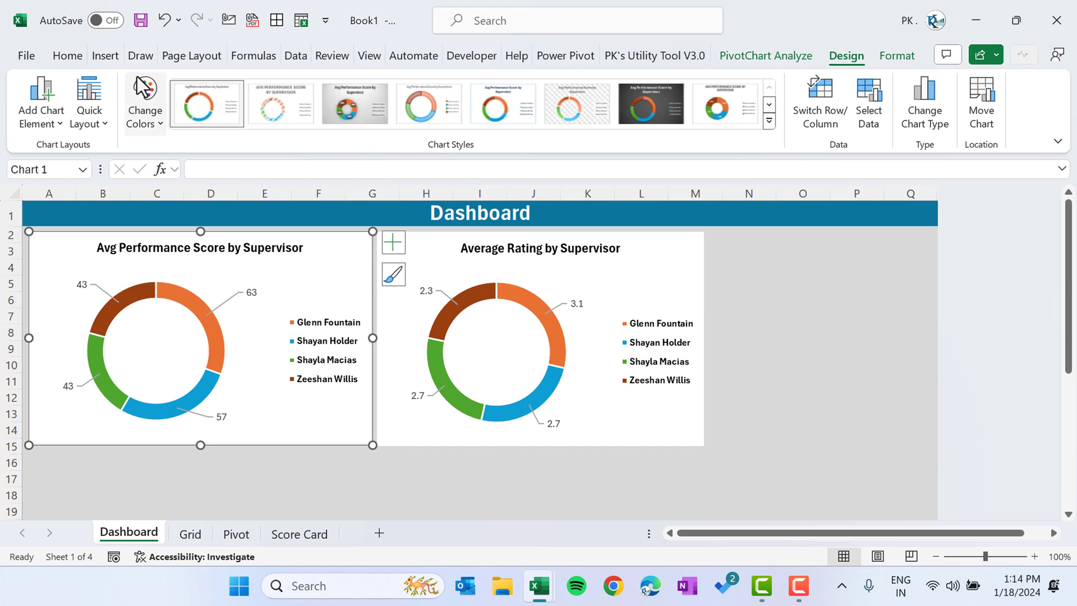
Draw a text box in the first donut's centre linked to =Pivot!$B$1.
left_click(104, 56)
left_click(926, 115)
left_click(880, 178)
left_click_drag(120, 331, 180, 357)
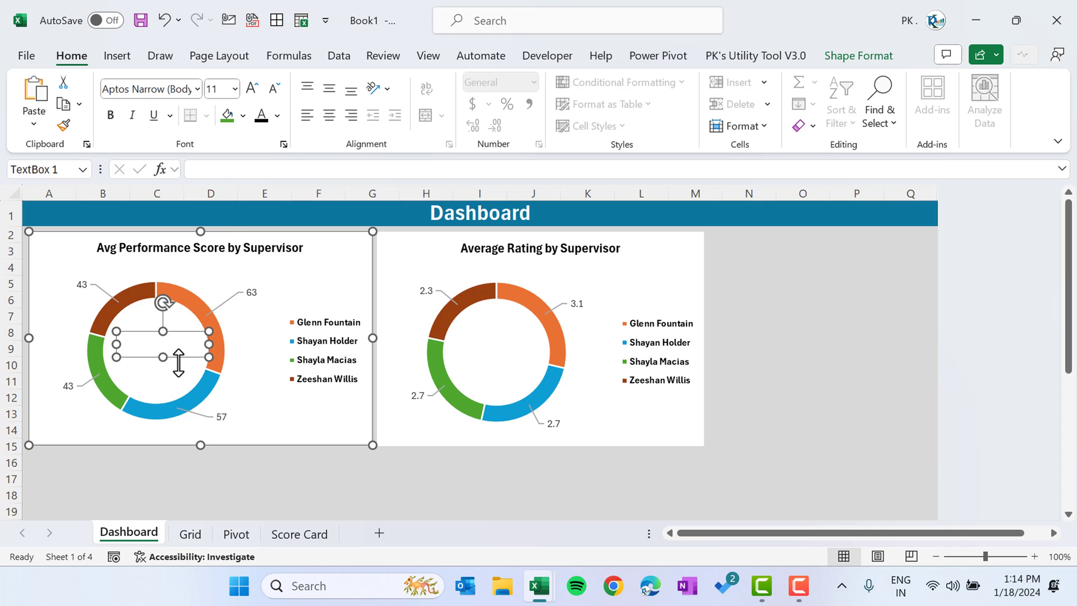
left_click(247, 171)
type("=")
left_click(237, 535)
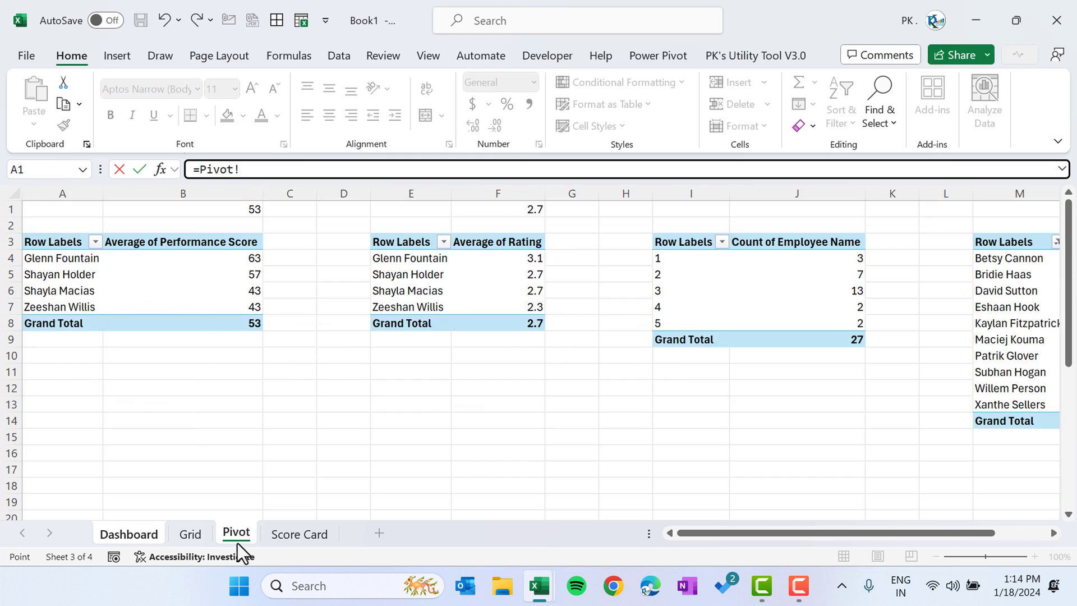
left_click(252, 210)
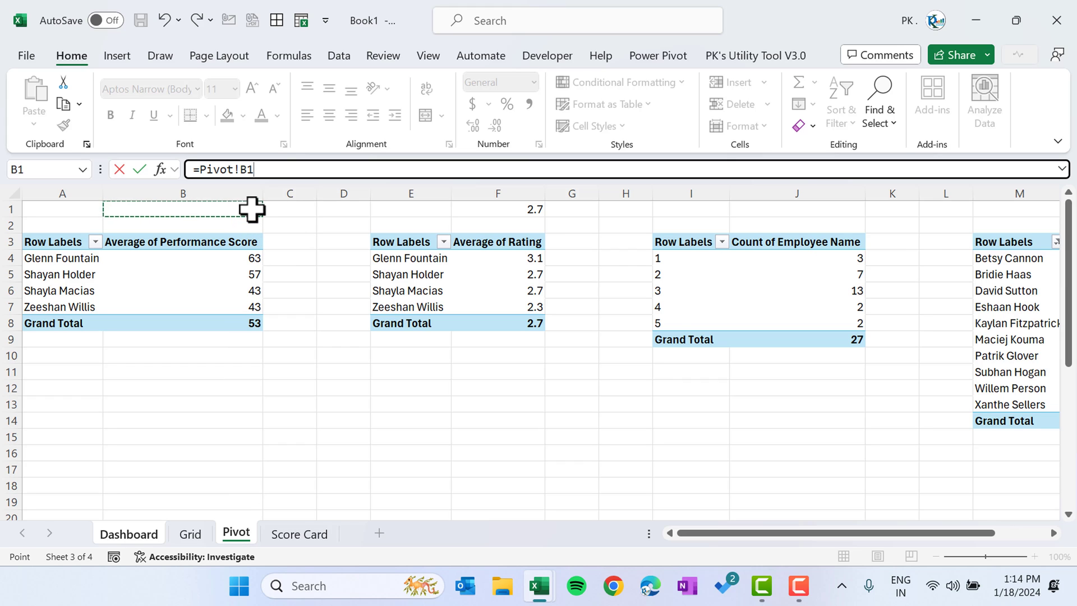
key("Return")
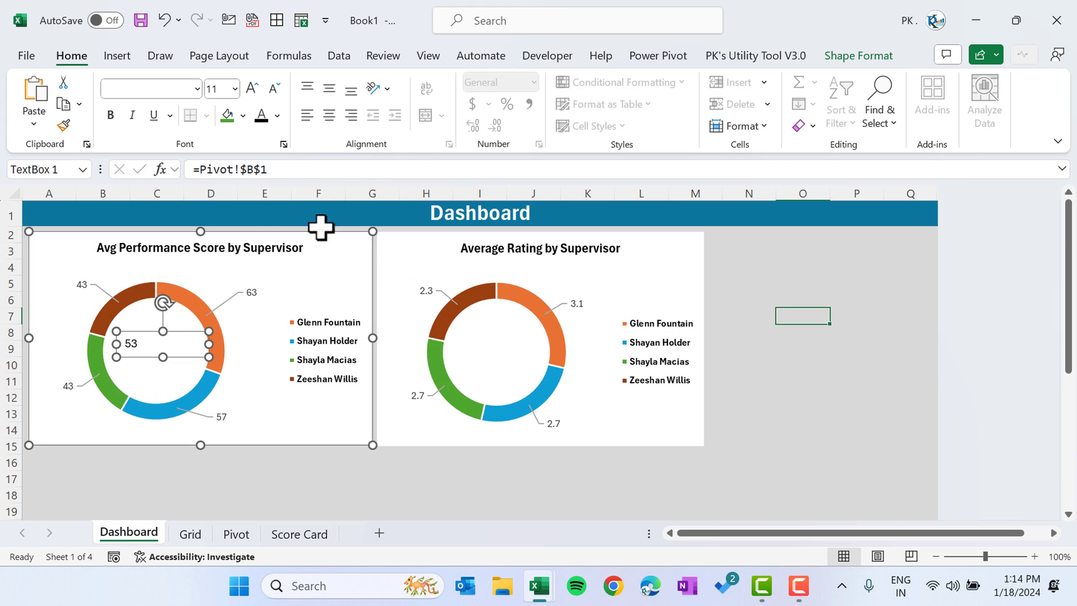
Centre the 53 text, enlarge it to 36 pt, and colour it blue.
left_click(329, 115)
left_click(330, 88)
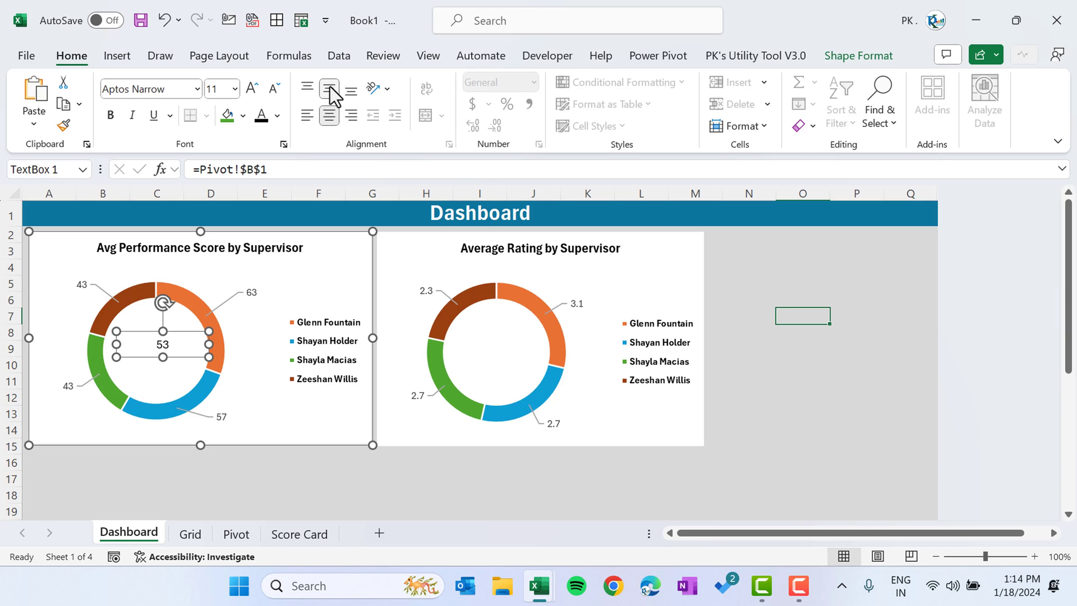
left_click(252, 88)
left_click(252, 88)
left_click(252, 88)
left_click(252, 88)
left_click(252, 88)
left_click(252, 88)
left_click(252, 88)
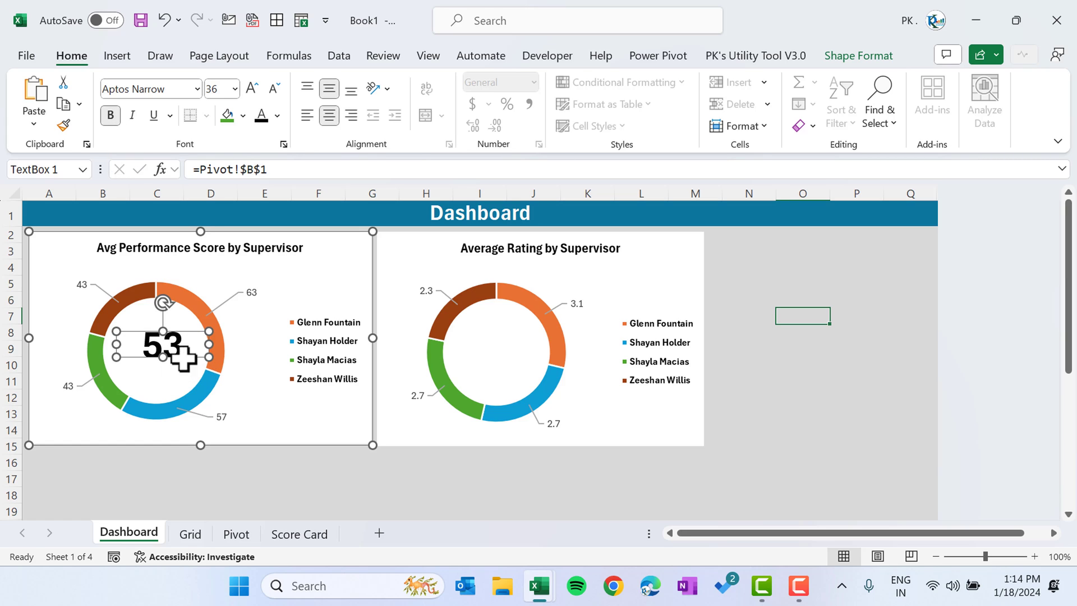
left_click_drag(162, 357, 169, 366)
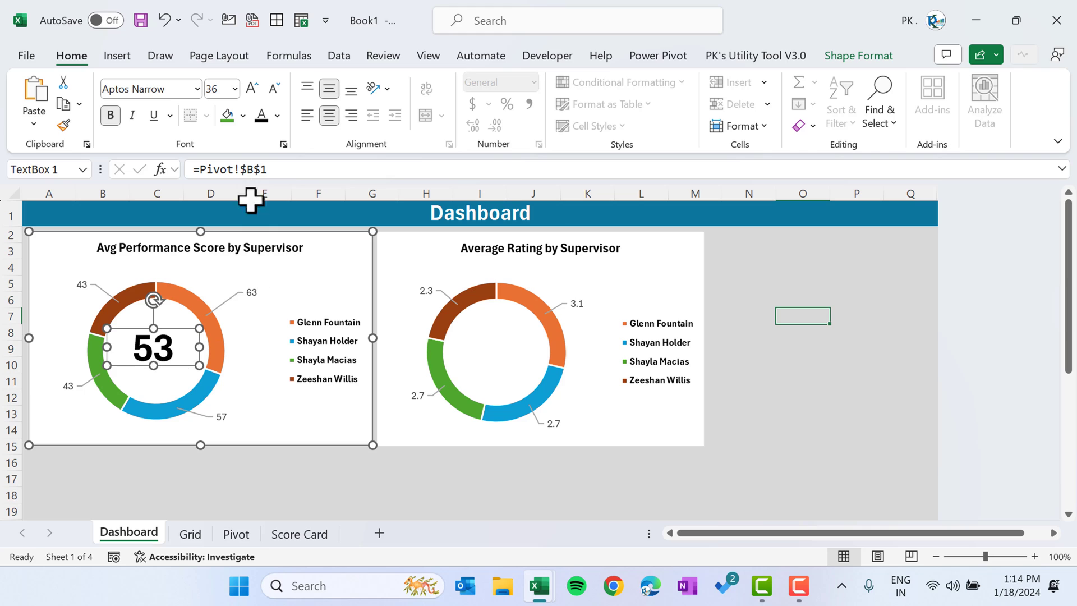
left_click(278, 115)
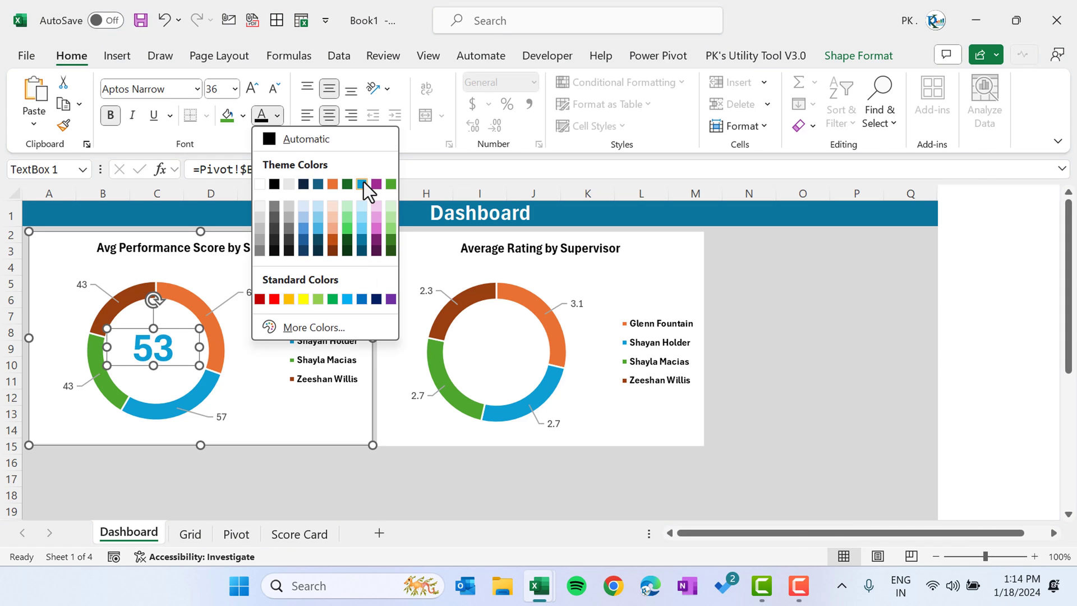
left_click(364, 182)
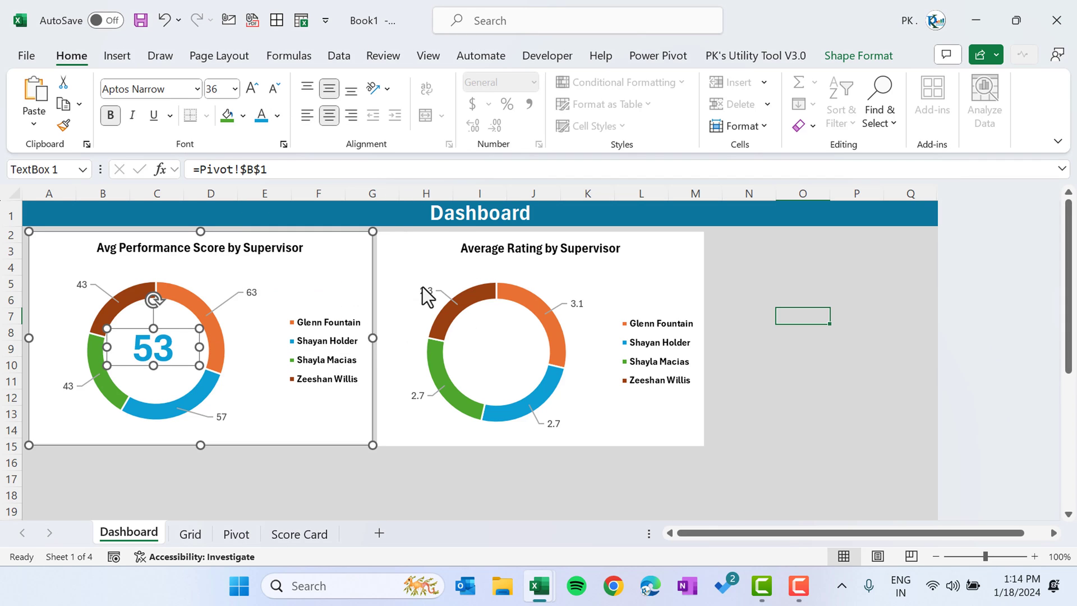
Paste a copy into the second donut's centre, linked to =Pivot!$F$1.
left_click(436, 241)
key("ctrl+v")
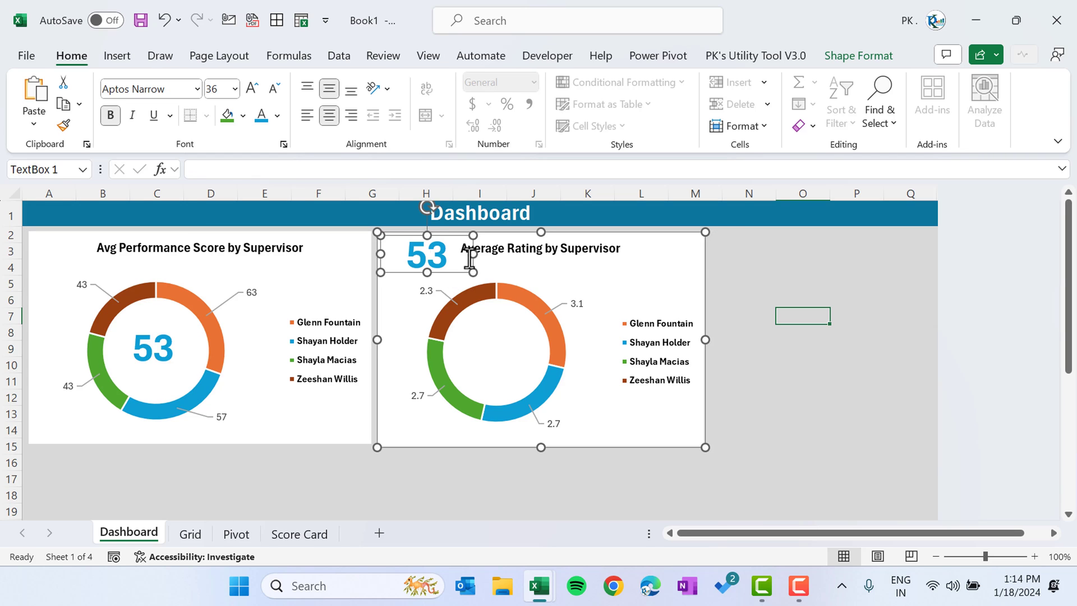
left_click_drag(441, 273, 514, 371)
type("=")
left_click(247, 536)
left_click(526, 209)
key("Return")
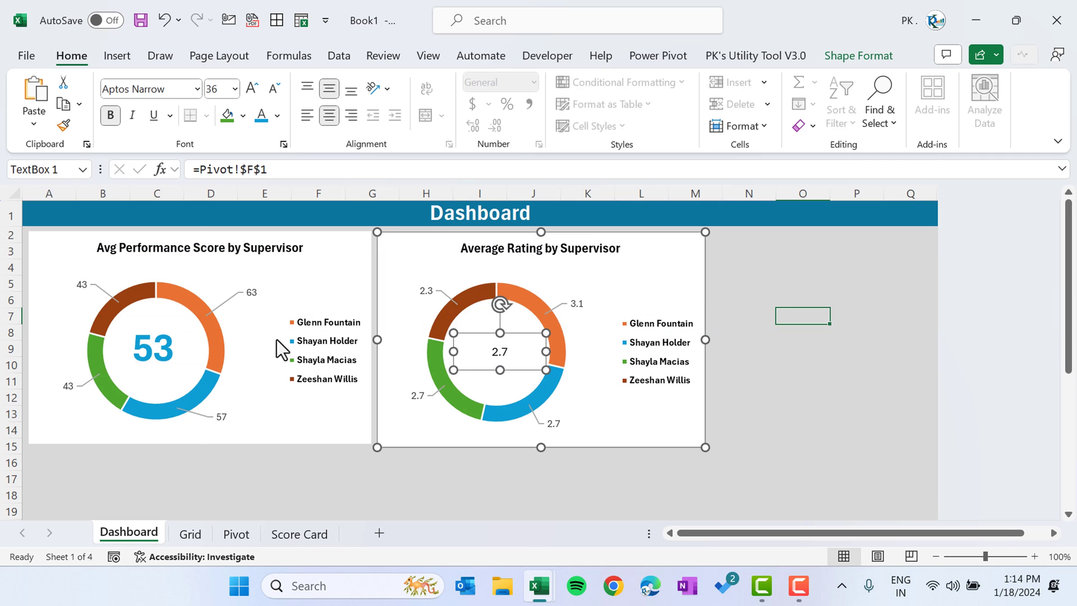
Copy the 53 box's formatting onto the 2.7 box.
left_click(146, 351)
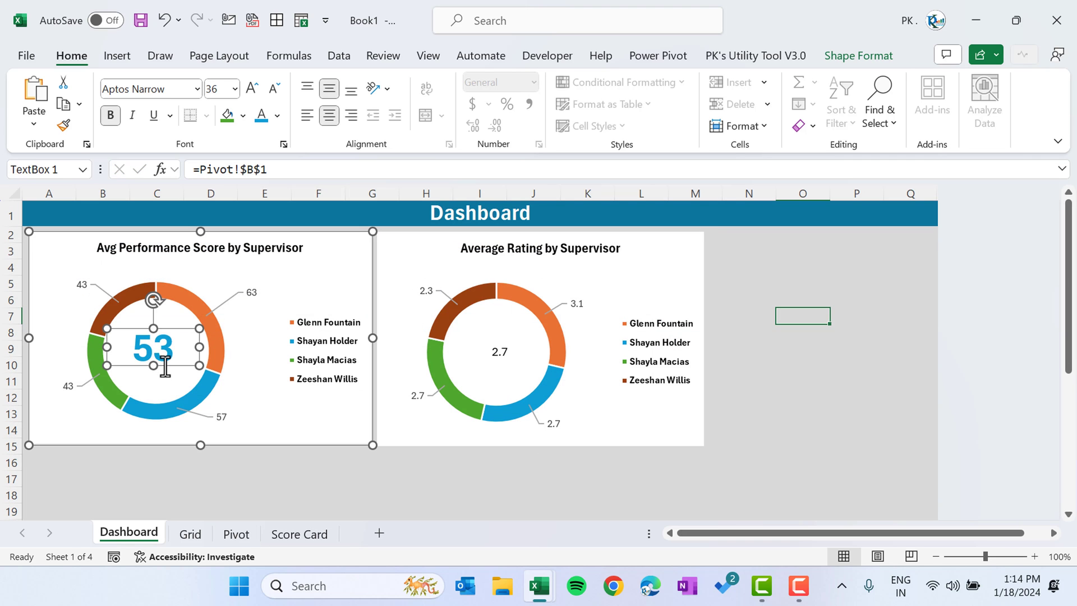
left_click(64, 126)
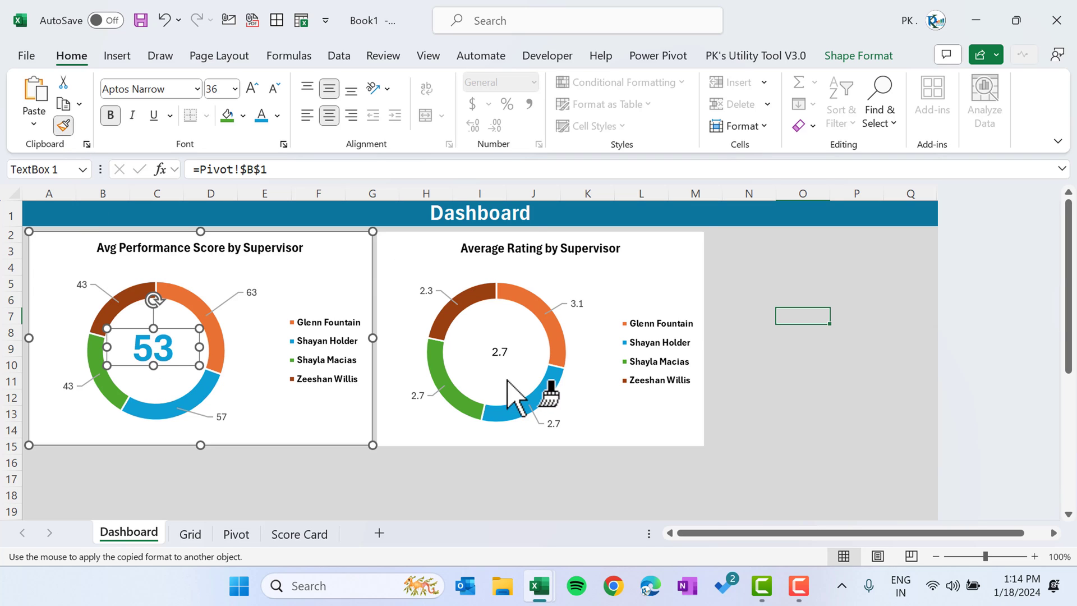
left_click(506, 356)
left_click_drag(796, 350, 793, 338)
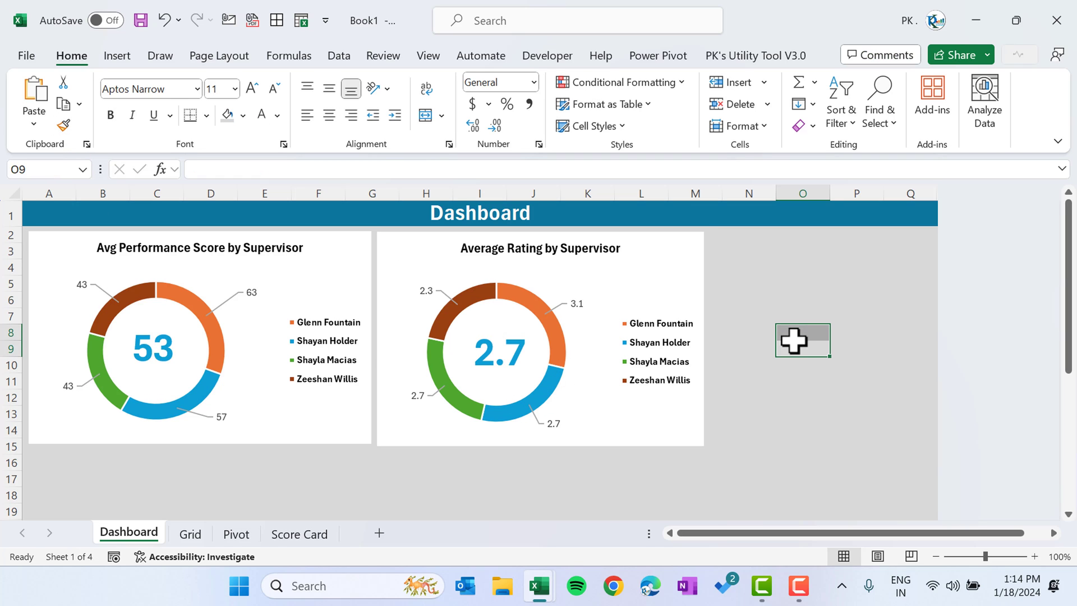
left_click(769, 249)
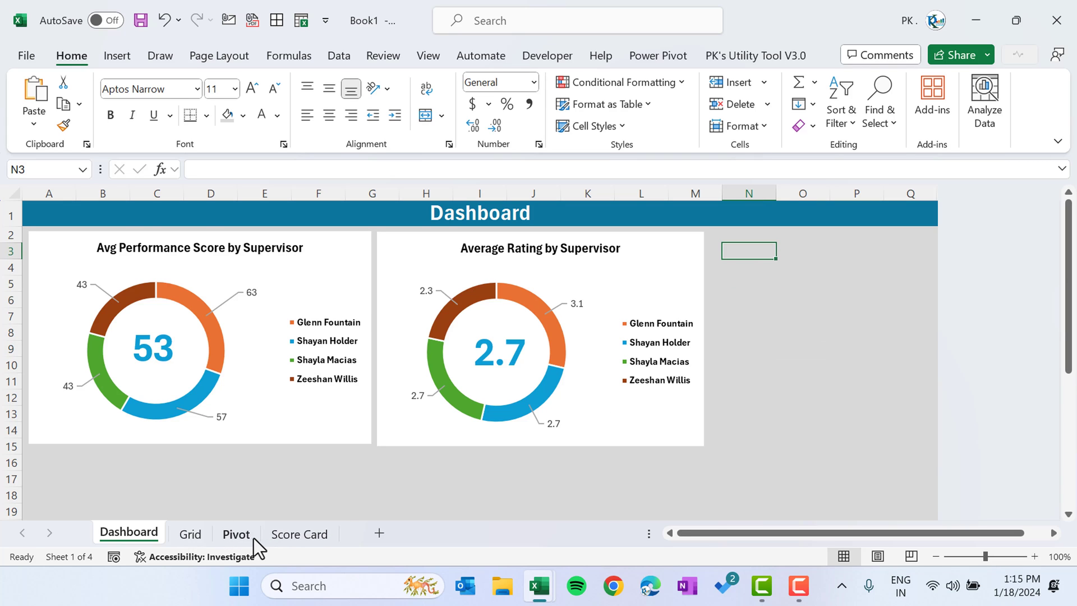
Insert a Clustered Column PivotChart from the employee-count-by-rating pivot table on the Pivot sheet.
left_click(237, 536)
left_click(824, 277)
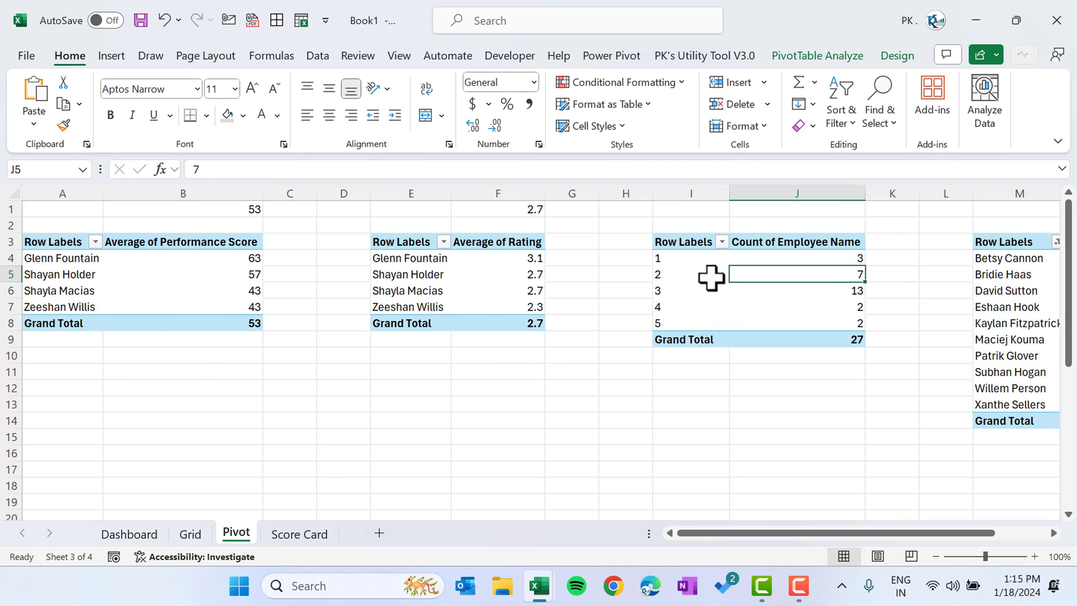
left_click(112, 56)
left_click(351, 83)
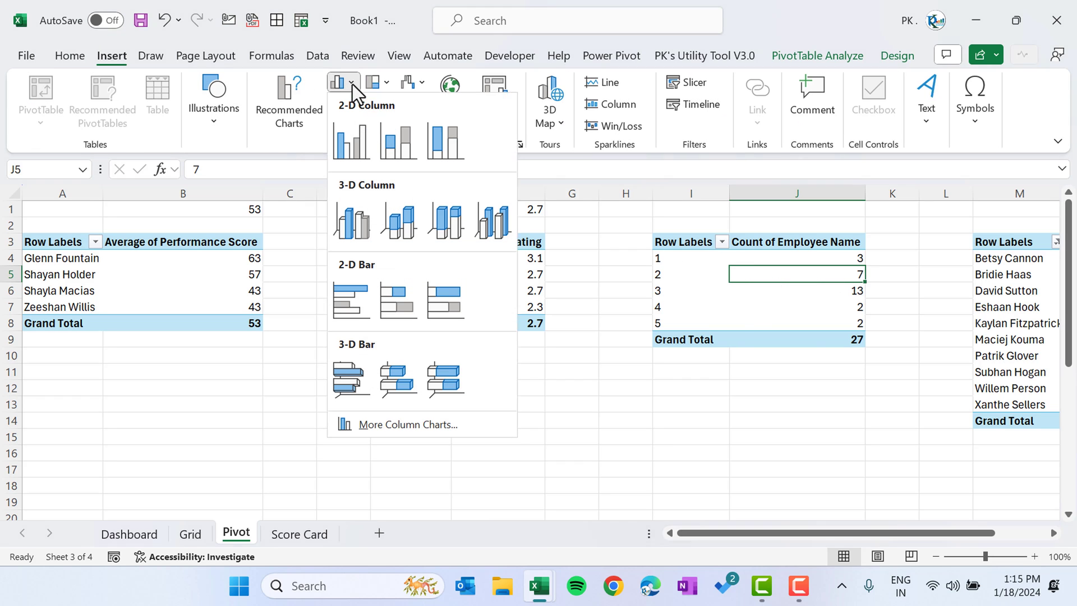
left_click(353, 144)
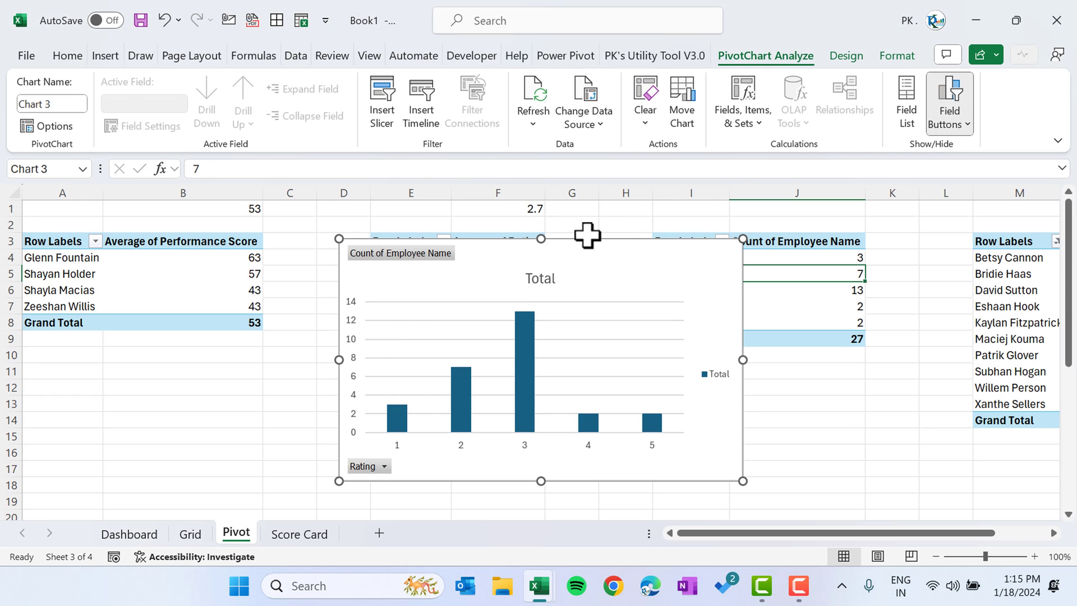
Move the column chart to the Dashboard, lined up beside the doughnuts ending at column Q.
key("ctrl+x")
left_click(131, 533)
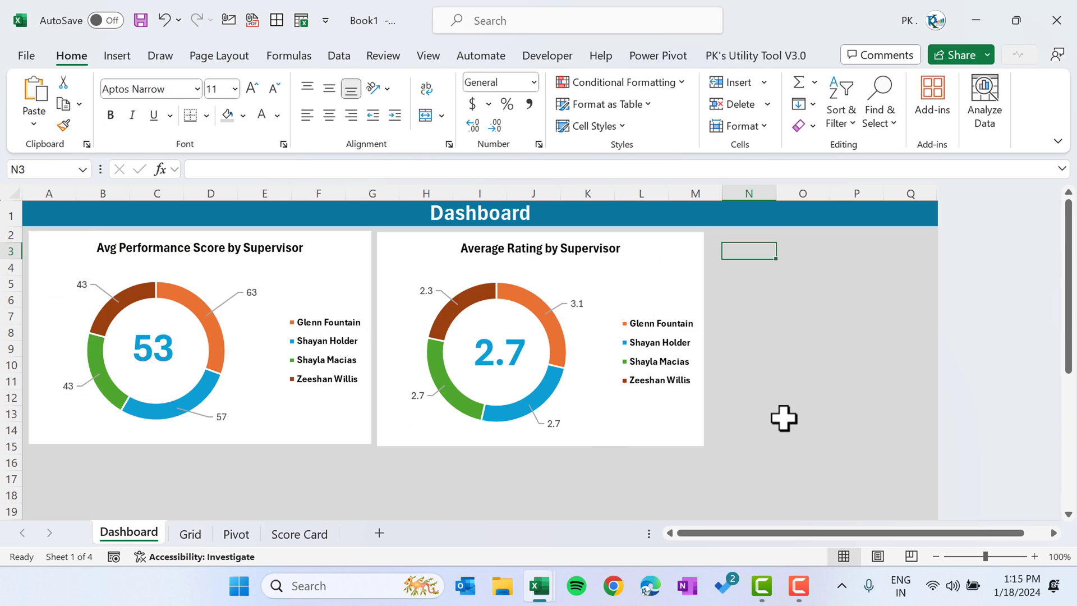
key("ctrl+v")
left_click_drag(985, 332, 931, 321)
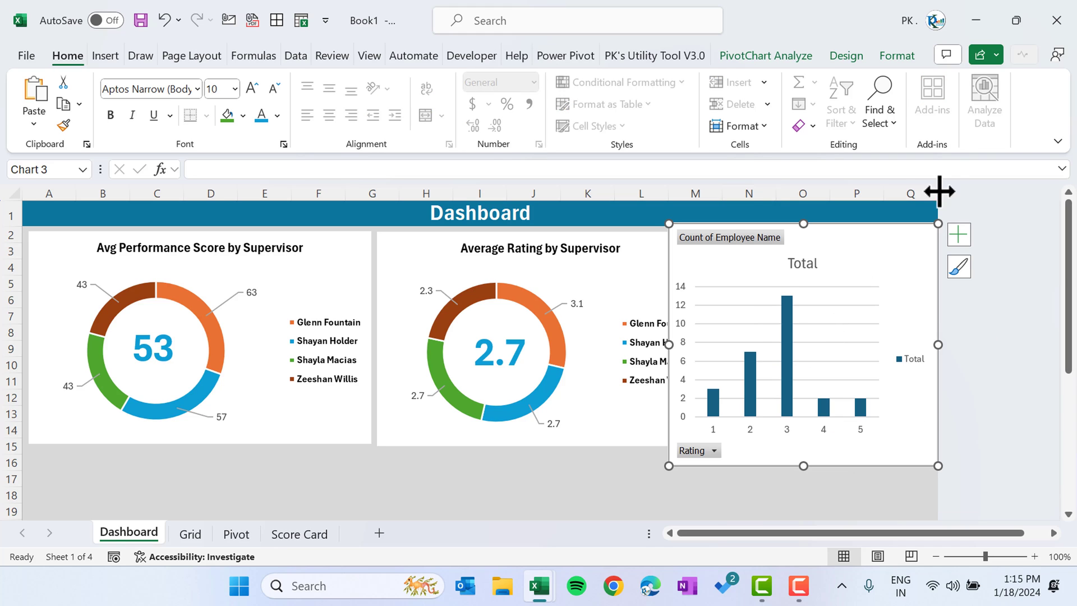
left_click(964, 232)
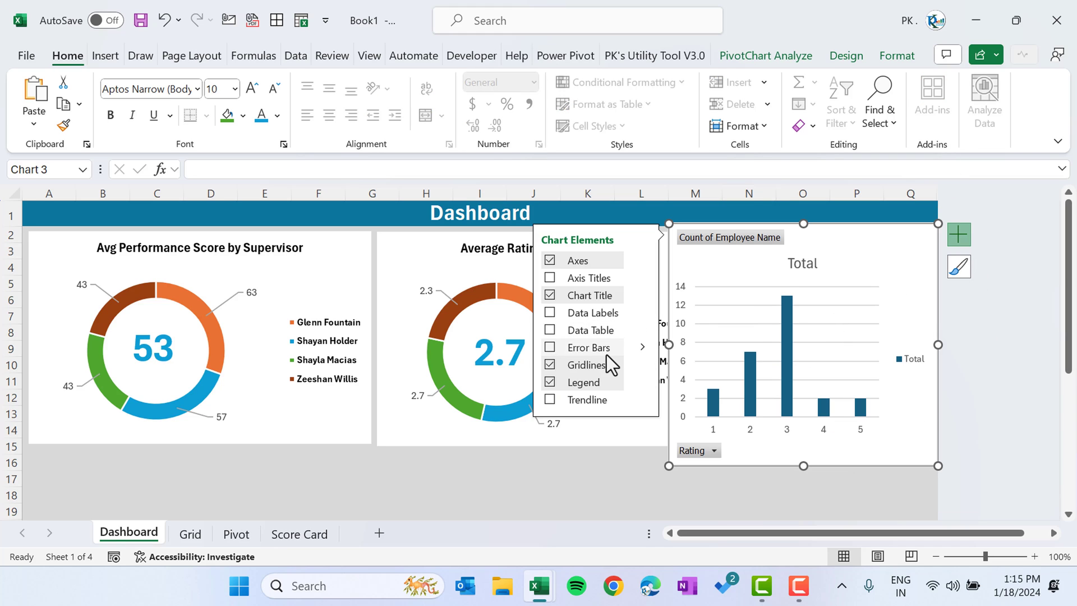
Remove the legend, hide all field buttons and delete the vertical value axis.
left_click(560, 382)
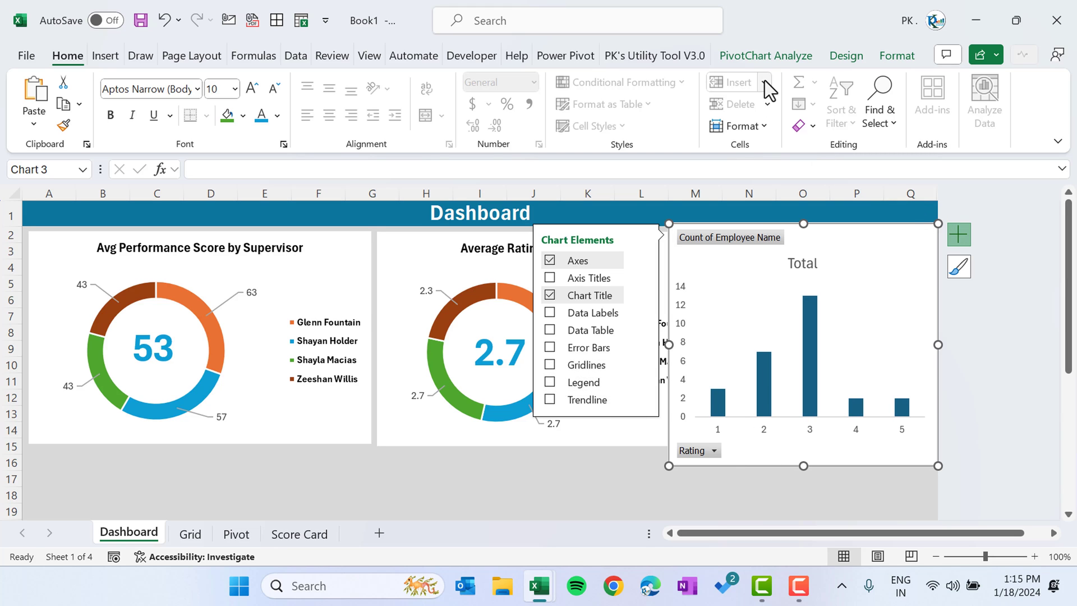
left_click(764, 59)
left_click(947, 130)
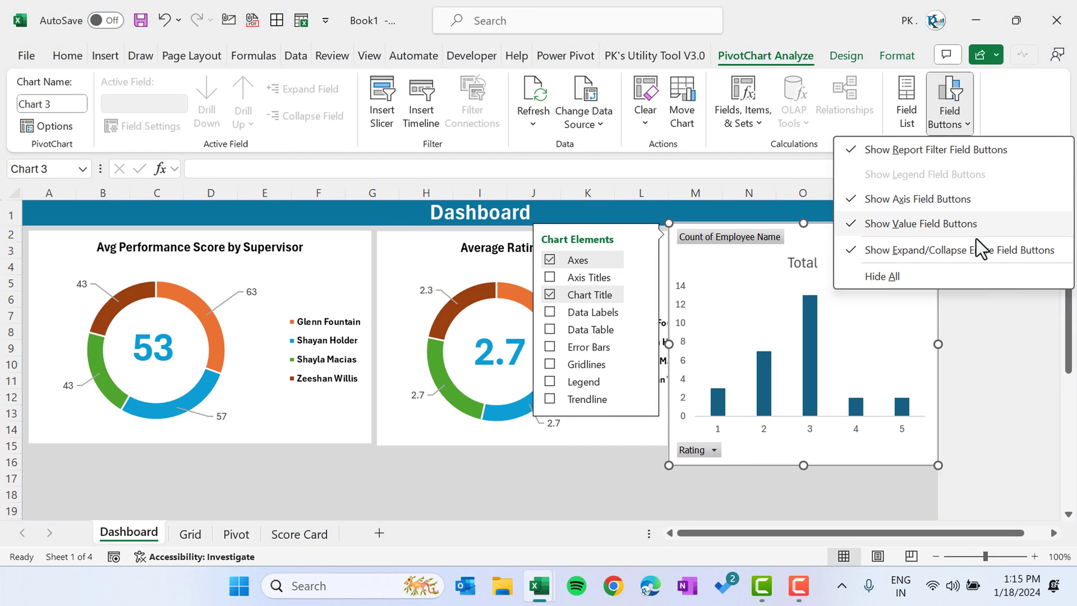
left_click(934, 273)
left_click(819, 489)
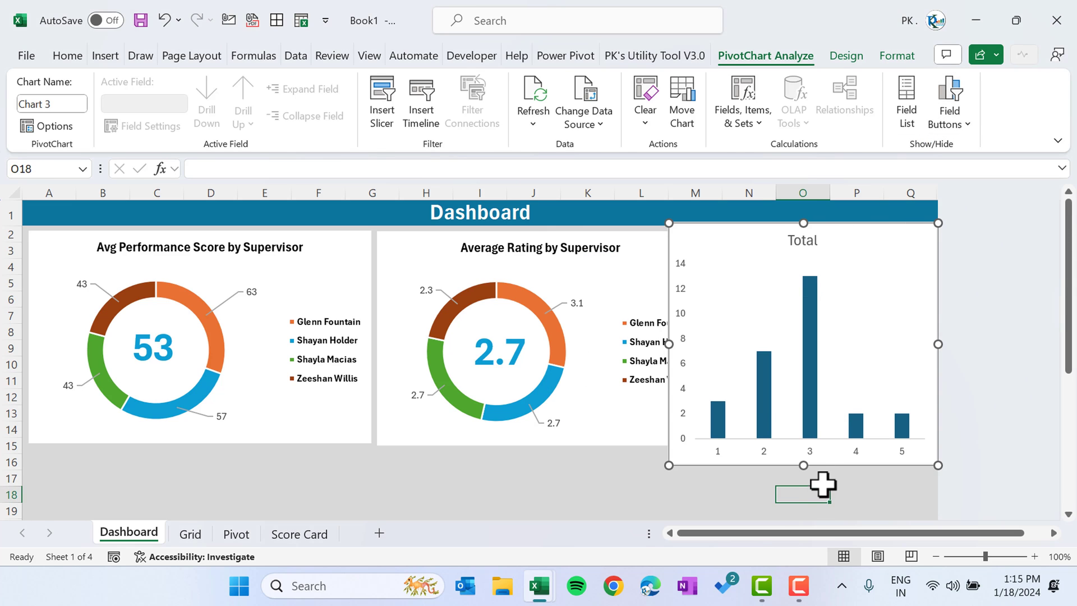
left_click(803, 240)
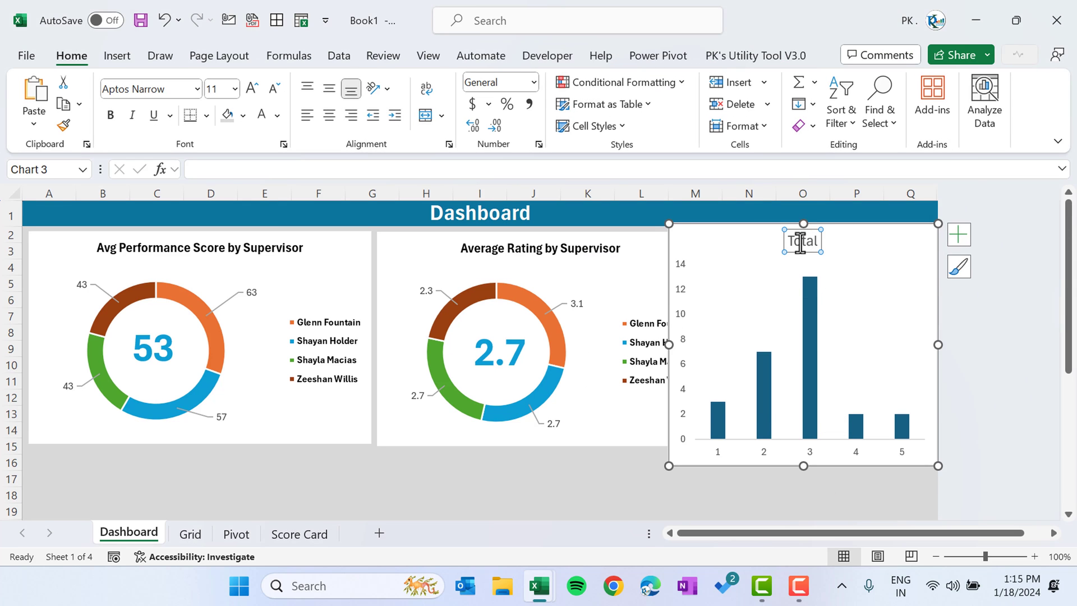
left_click(686, 340)
key("Delete")
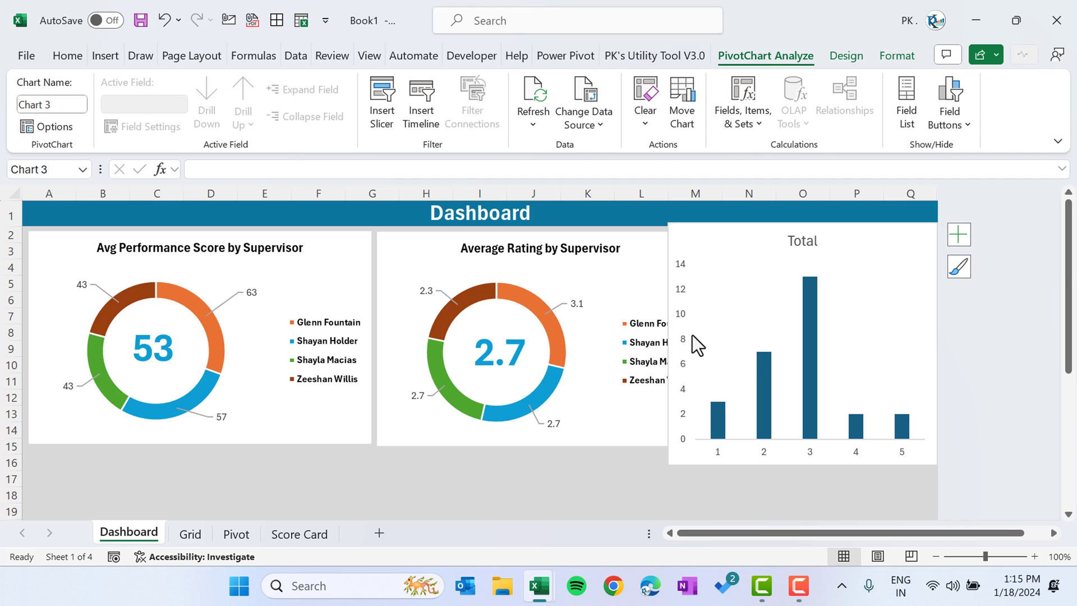
Resize the plot area and shrink the chart to fit beside the doughnuts.
left_click(687, 247)
left_click_drag(691, 254, 741, 305)
left_click_drag(669, 344, 692, 348)
left_click_drag(705, 245, 711, 231)
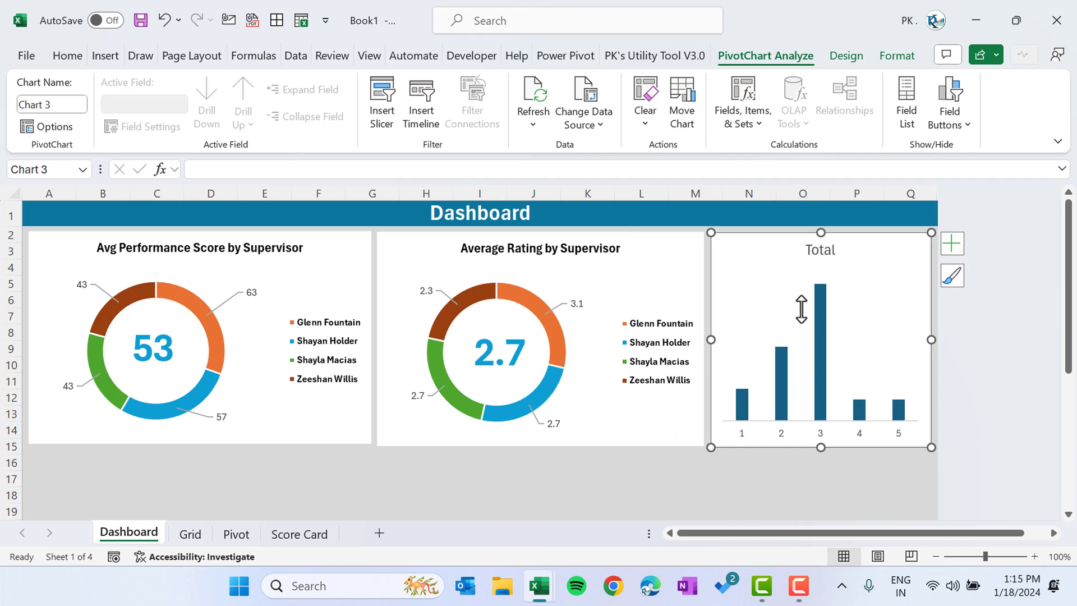
key("Escape")
left_click(742, 405)
left_click(743, 405)
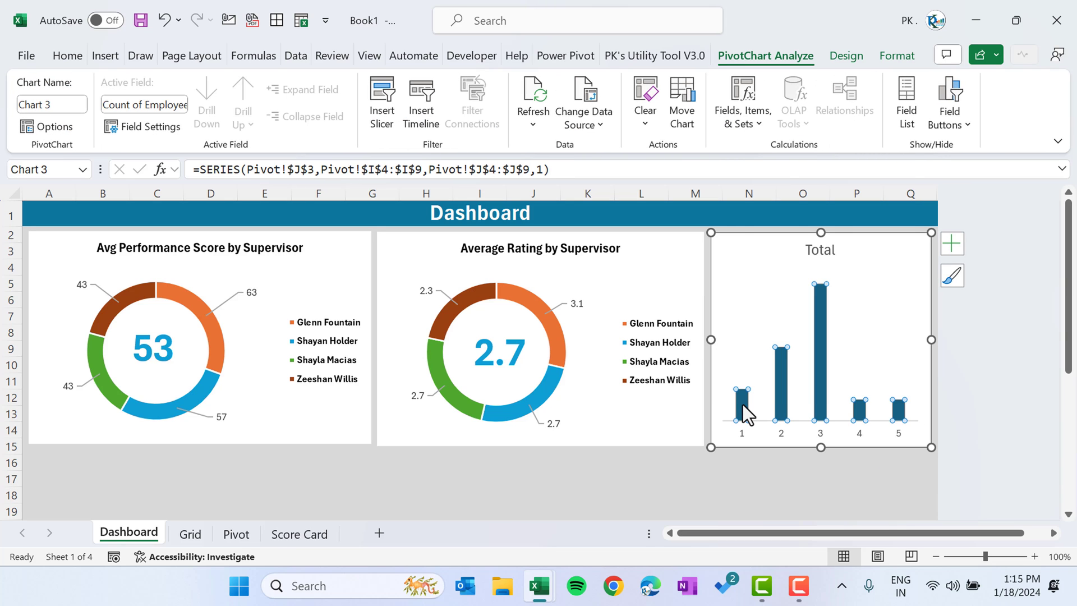
right_click(742, 405)
key("Escape")
Retitle the chart 'Employee Count by Rating' in bold black 12-pt font.
left_click(828, 251)
type("Employee Count by Rating")
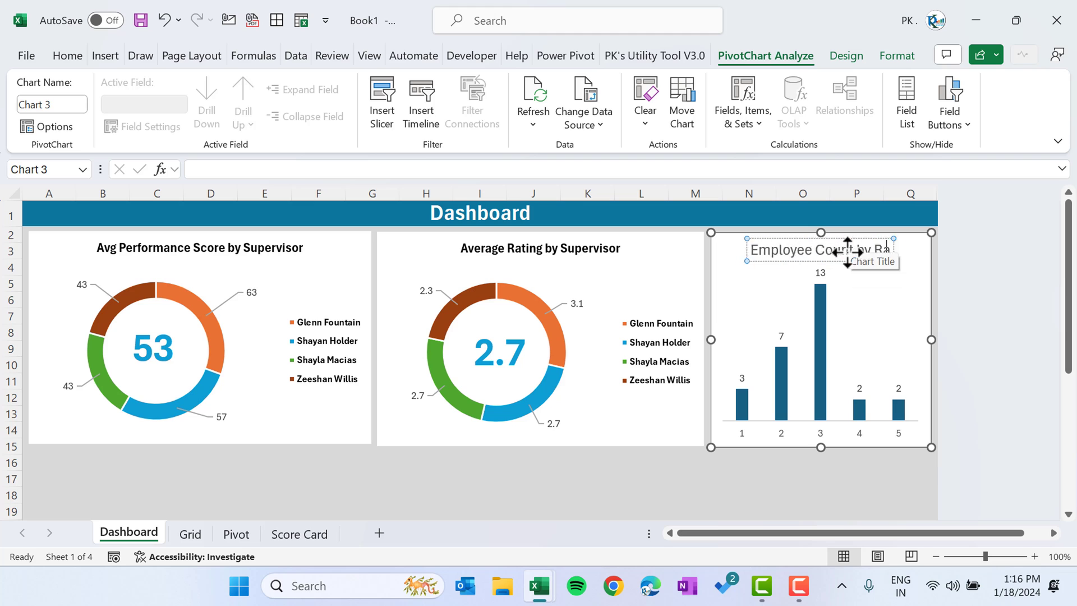
left_click(806, 471)
left_click(867, 253)
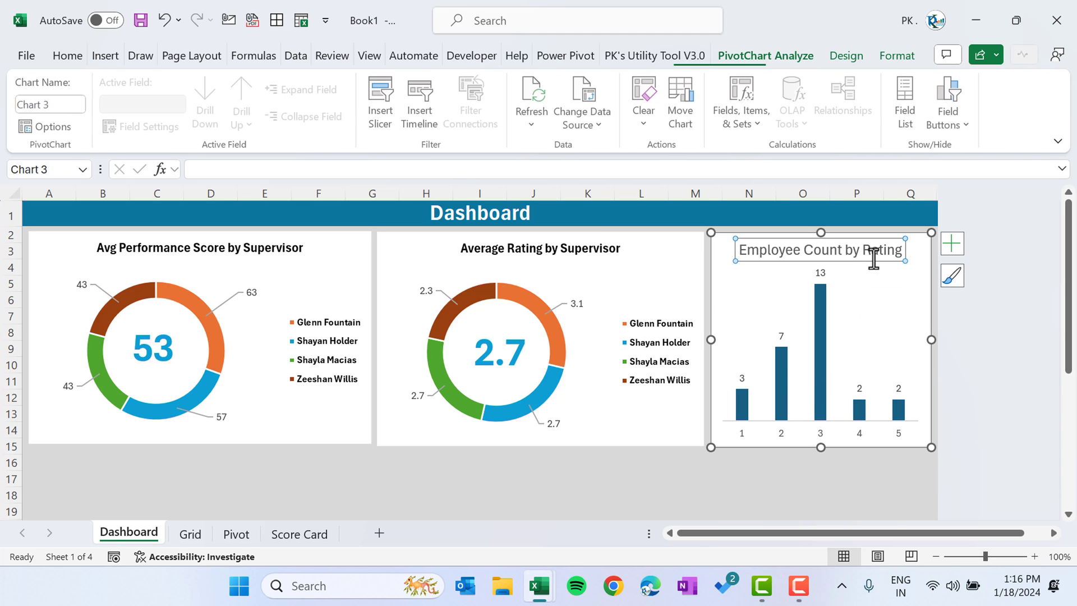
left_click(68, 55)
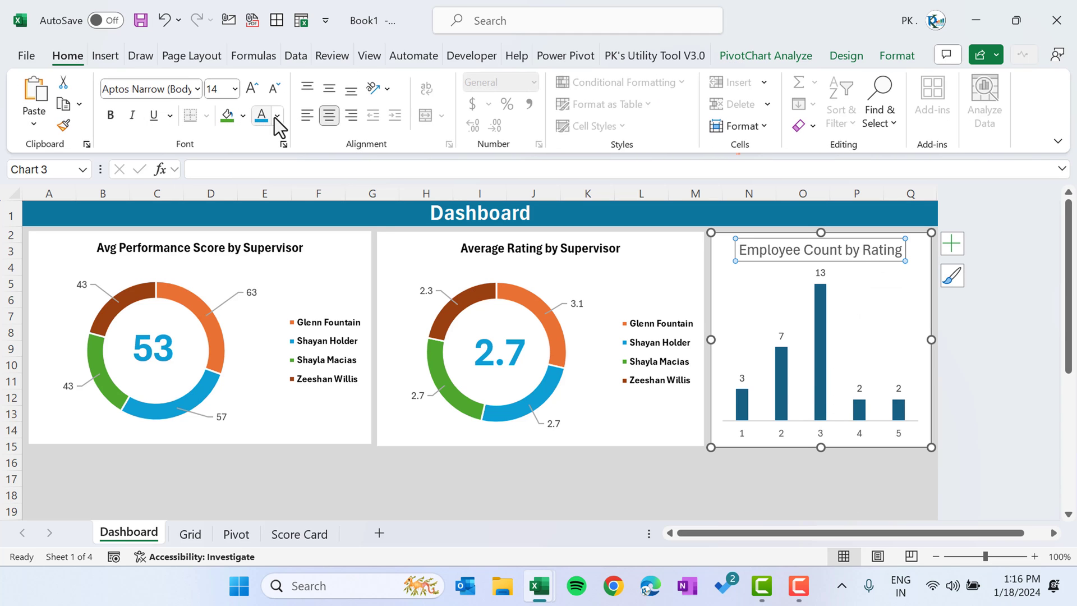
left_click(276, 116)
left_click(272, 184)
left_click(110, 115)
left_click(273, 88)
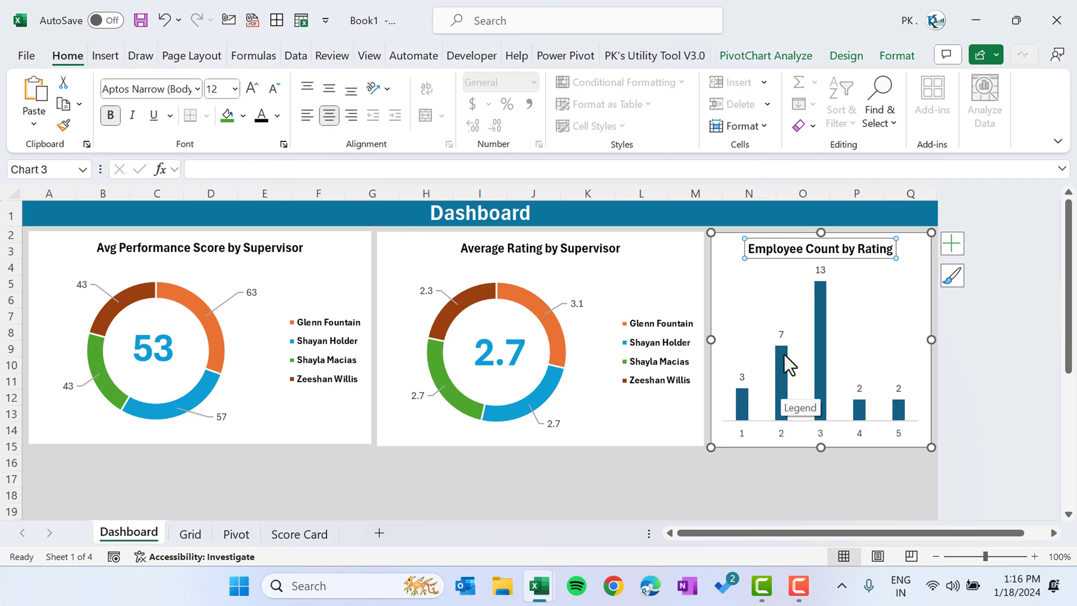
Set the column series gap width to 90% to widen the bars.
right_click(783, 372)
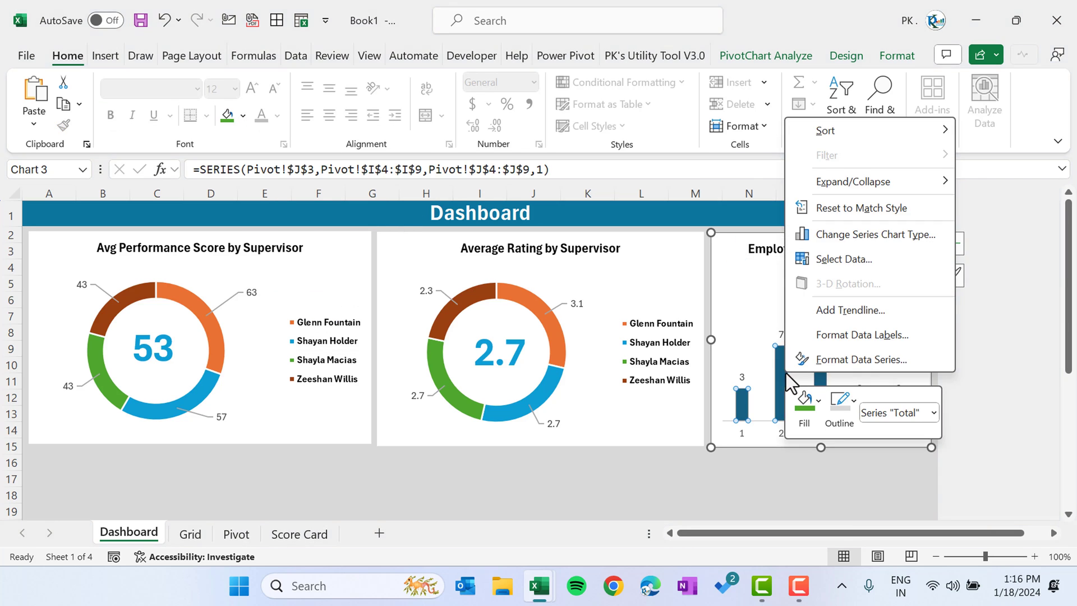
left_click(860, 361)
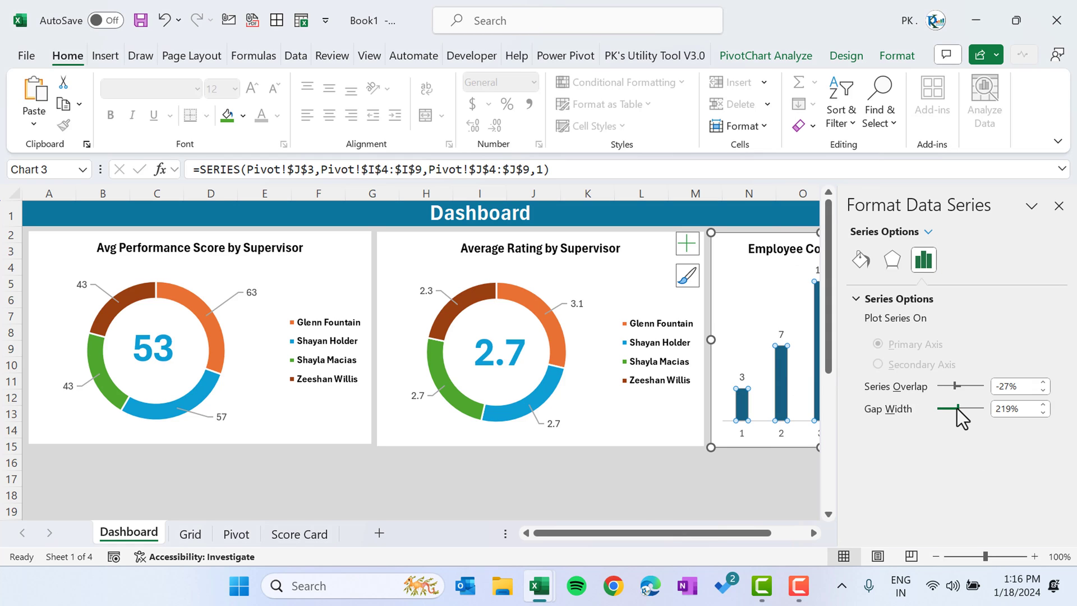
left_click_drag(960, 409, 950, 408)
left_click_drag(1029, 408, 982, 407)
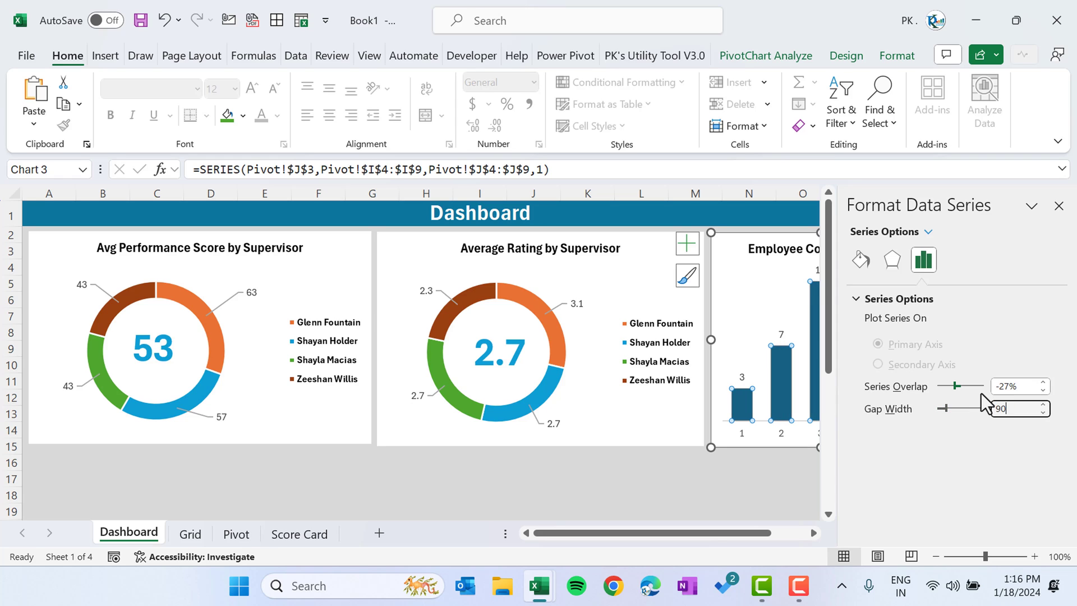
left_click(1058, 206)
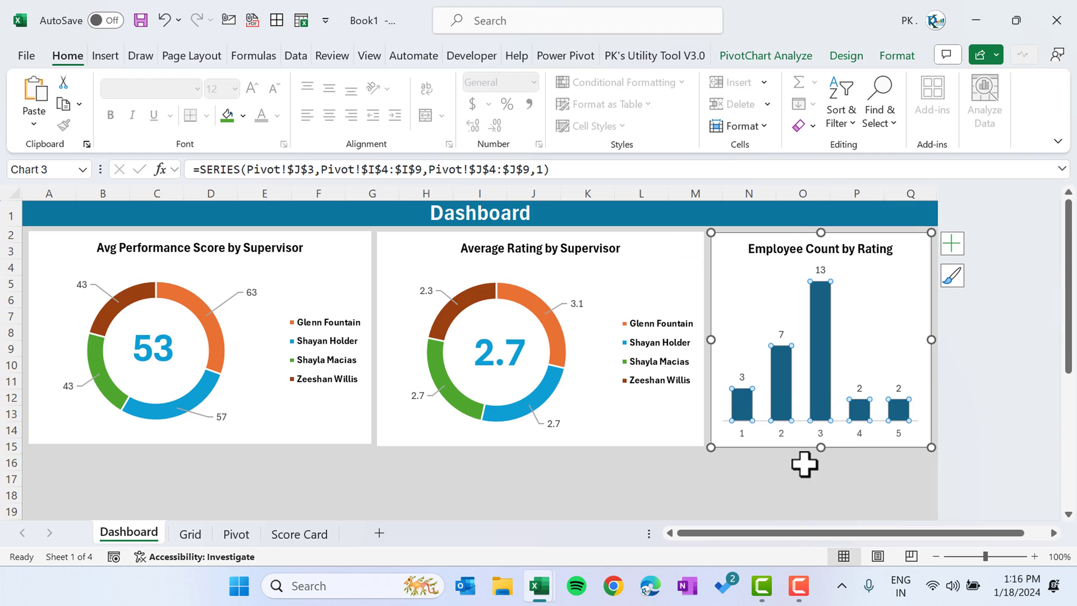
left_click(787, 494)
Fill the rating 1 column dark red and the rating 2 column red.
left_click(744, 406)
double_click(746, 405)
left_click(746, 404)
left_click(68, 56)
left_click(242, 116)
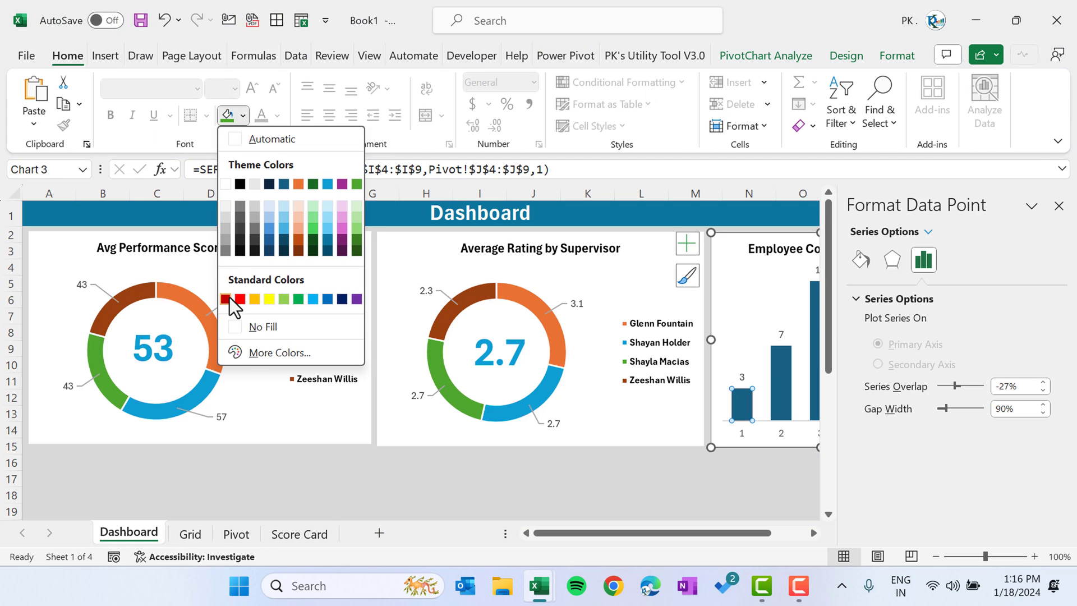
left_click(226, 299)
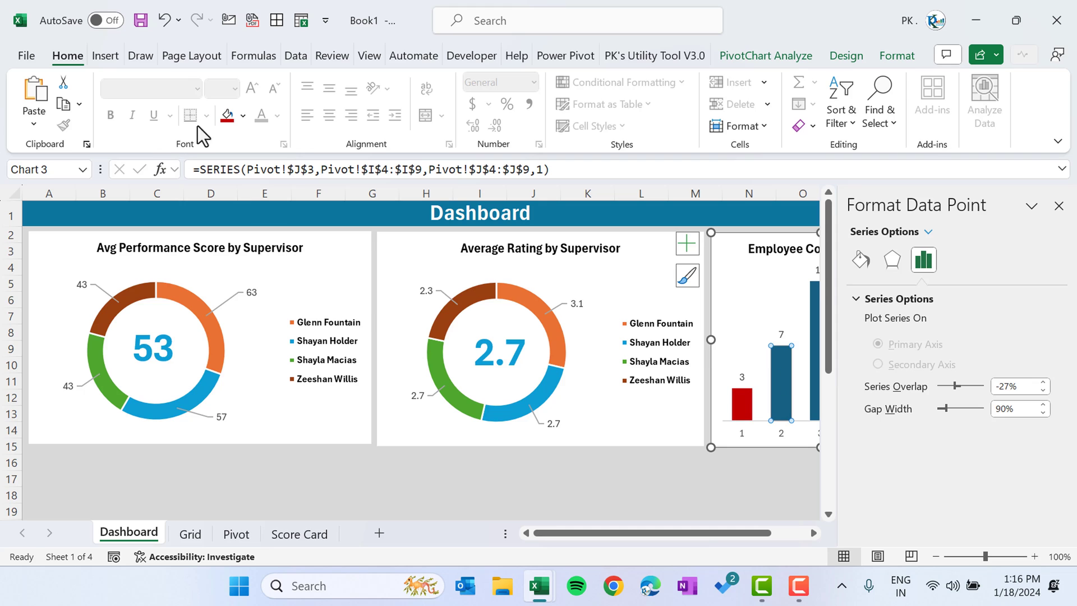
left_click(244, 112)
Fill the rating 3, 4 and 5 columns yellow, light green and green.
left_click(822, 342)
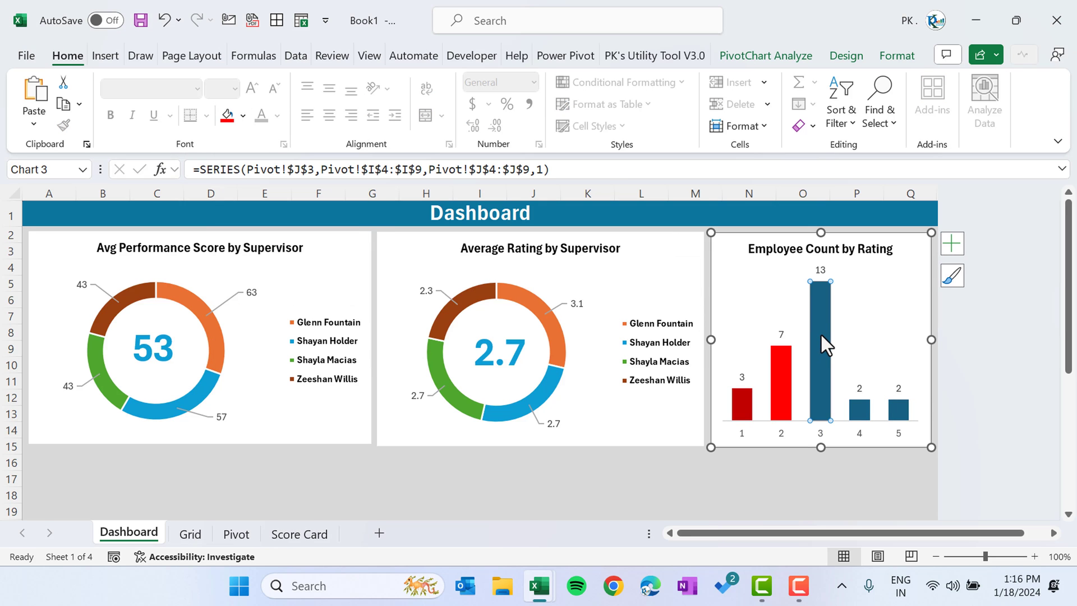
left_click(243, 116)
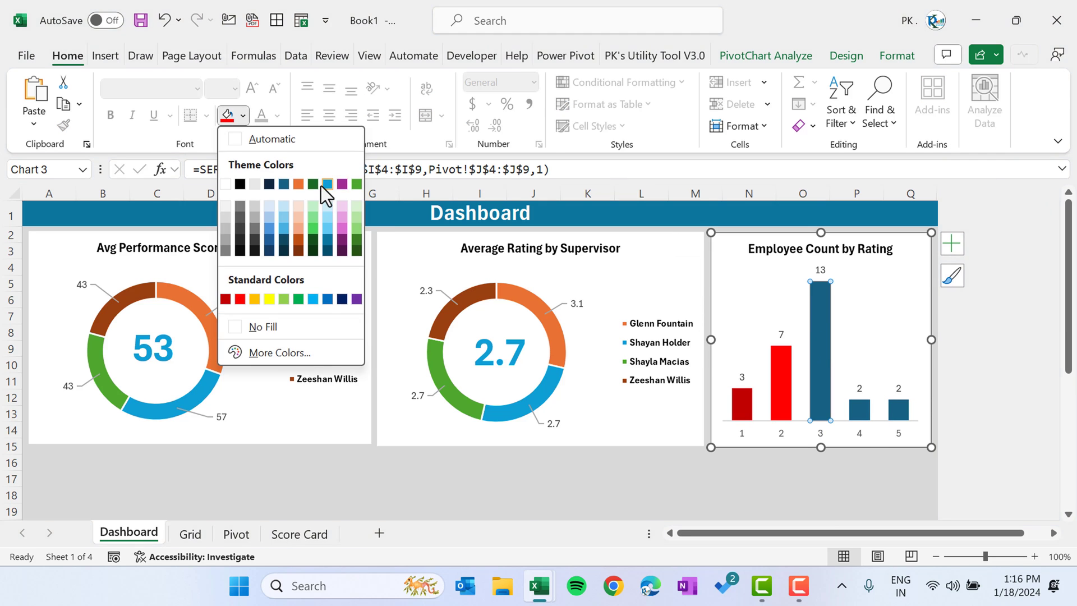
left_click(269, 298)
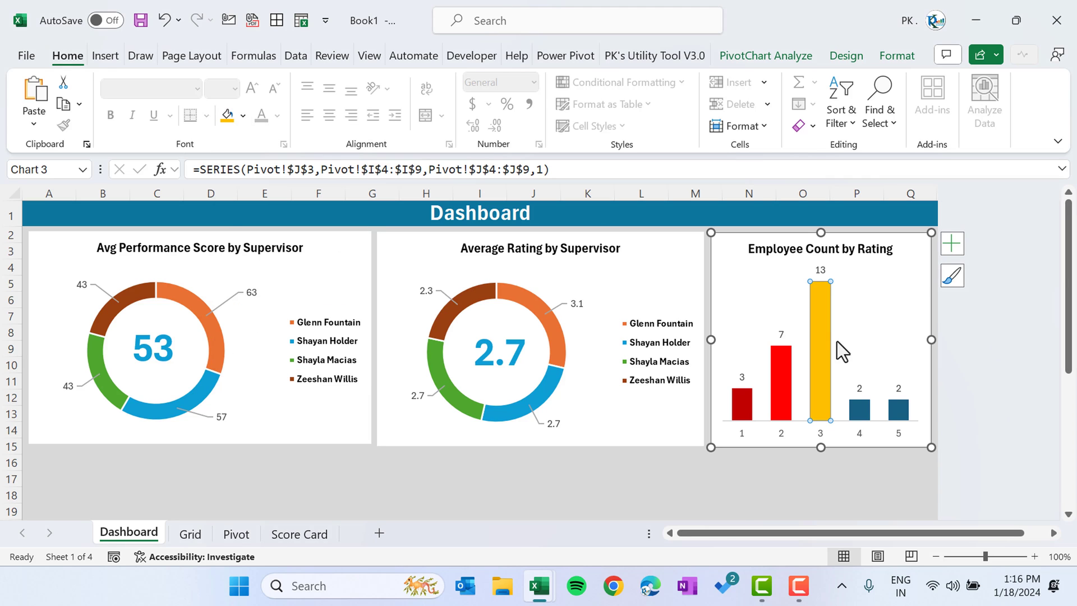
left_click(865, 406)
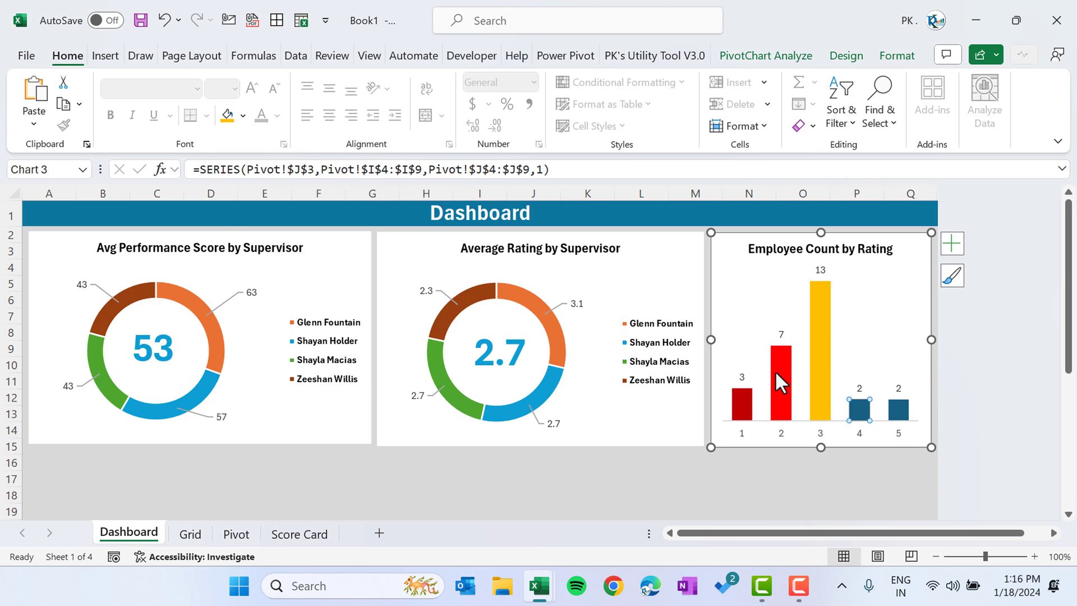
left_click(243, 116)
left_click(284, 298)
left_click(242, 116)
left_click(357, 184)
left_click(645, 478)
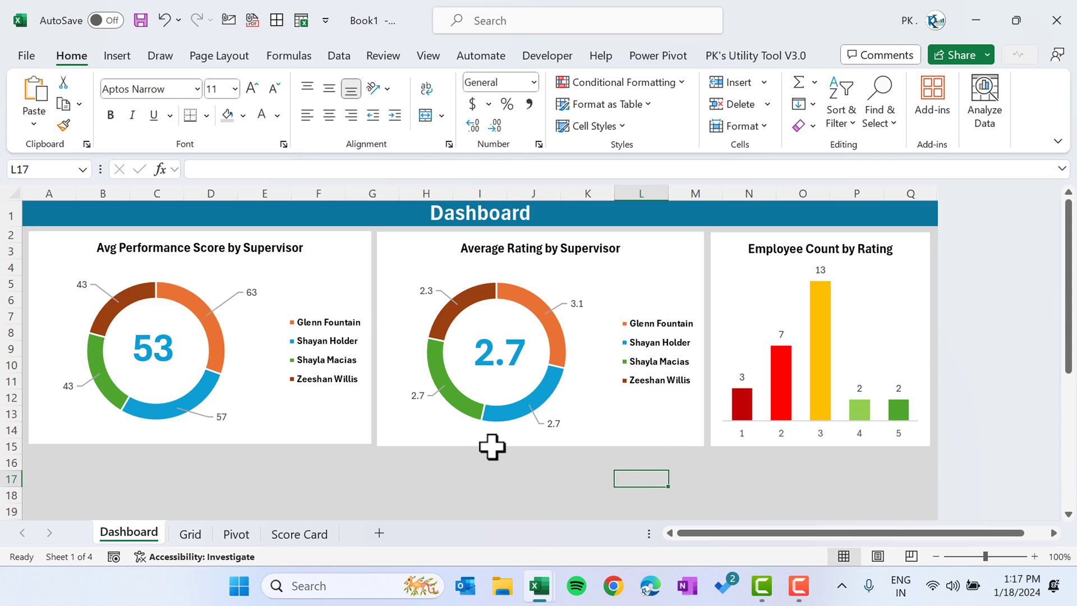
Insert a Clustered Column PivotChart from the employee performance scores table on the Pivot sheet.
left_click(245, 535)
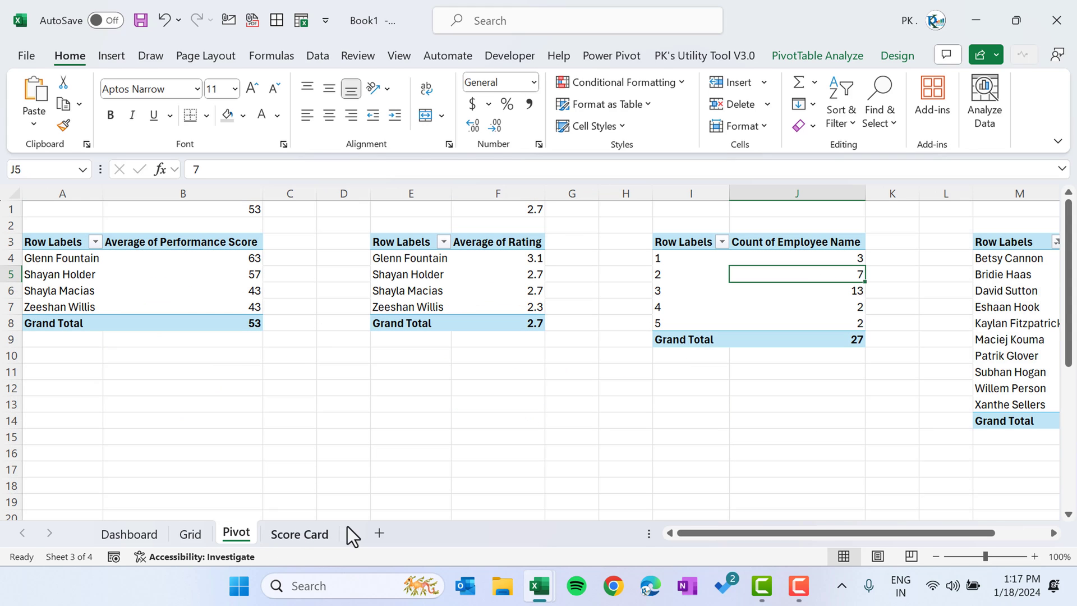
left_click(1024, 275)
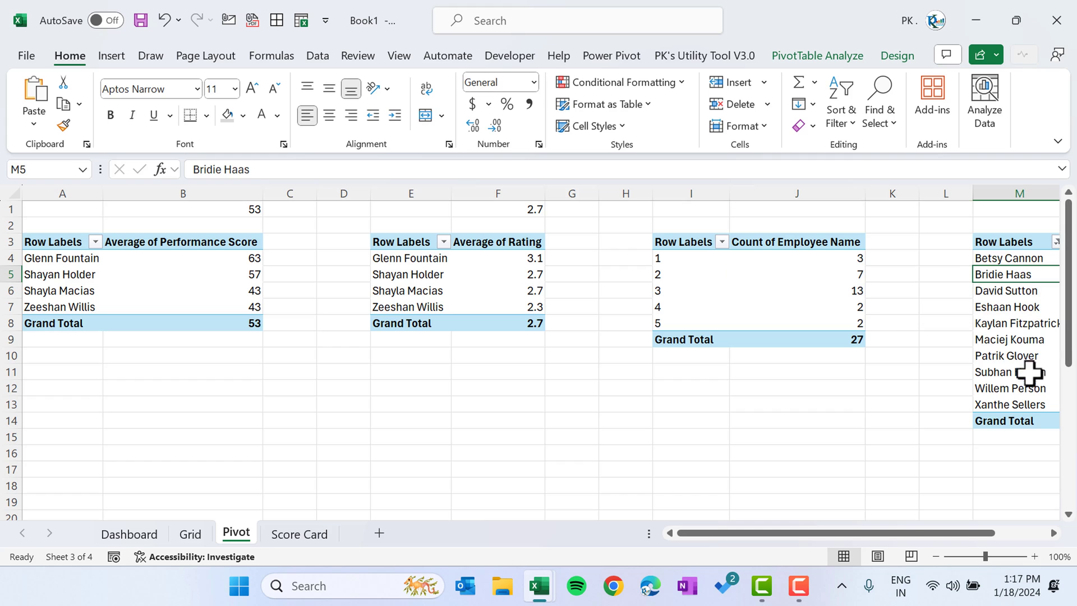
left_click_drag(913, 533, 989, 537)
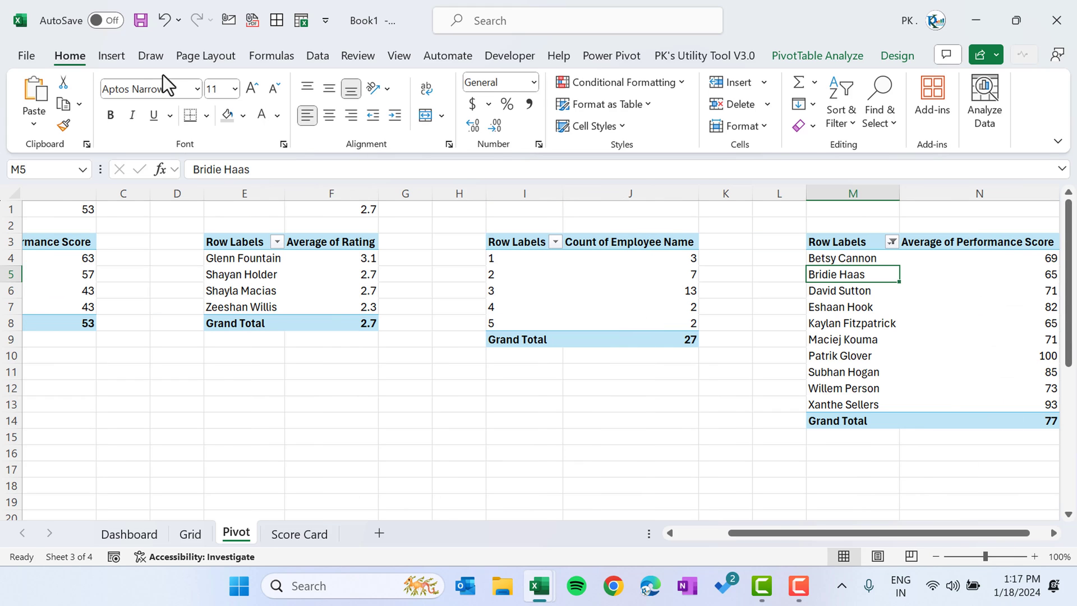
left_click(112, 56)
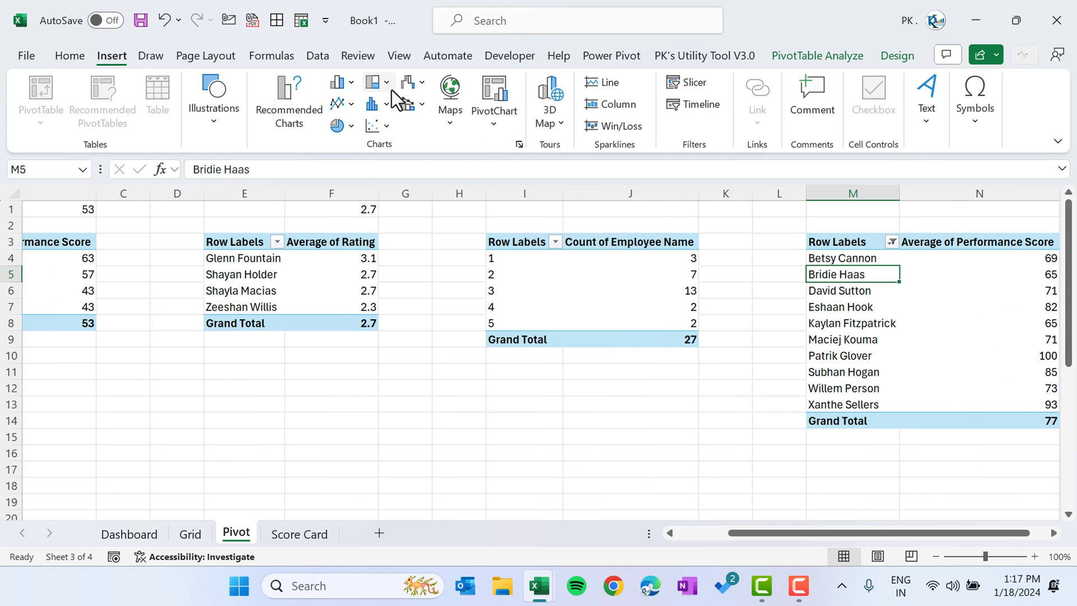
left_click(353, 84)
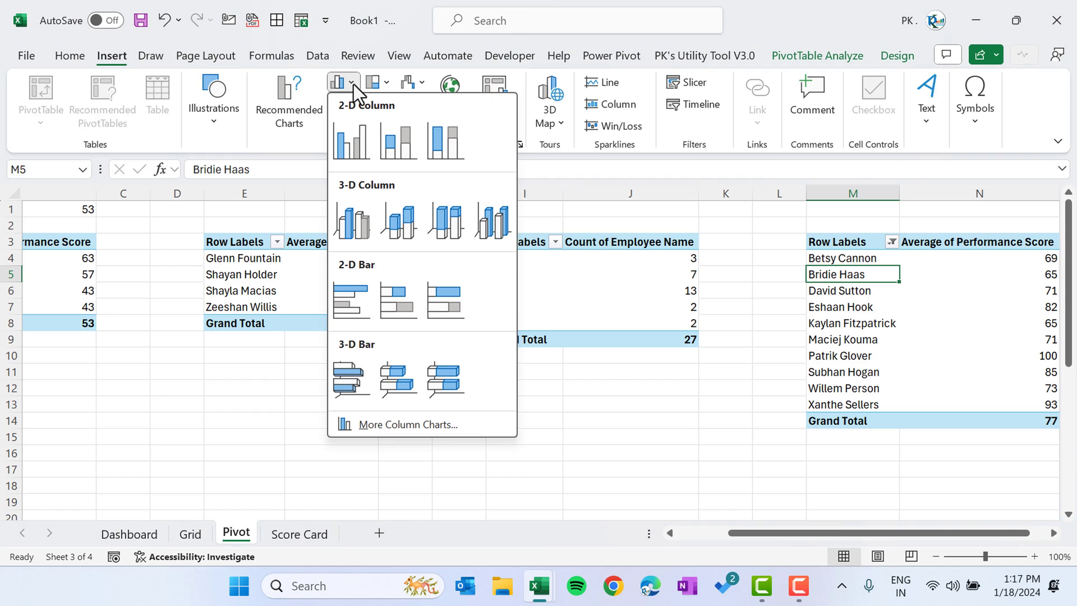
left_click(356, 143)
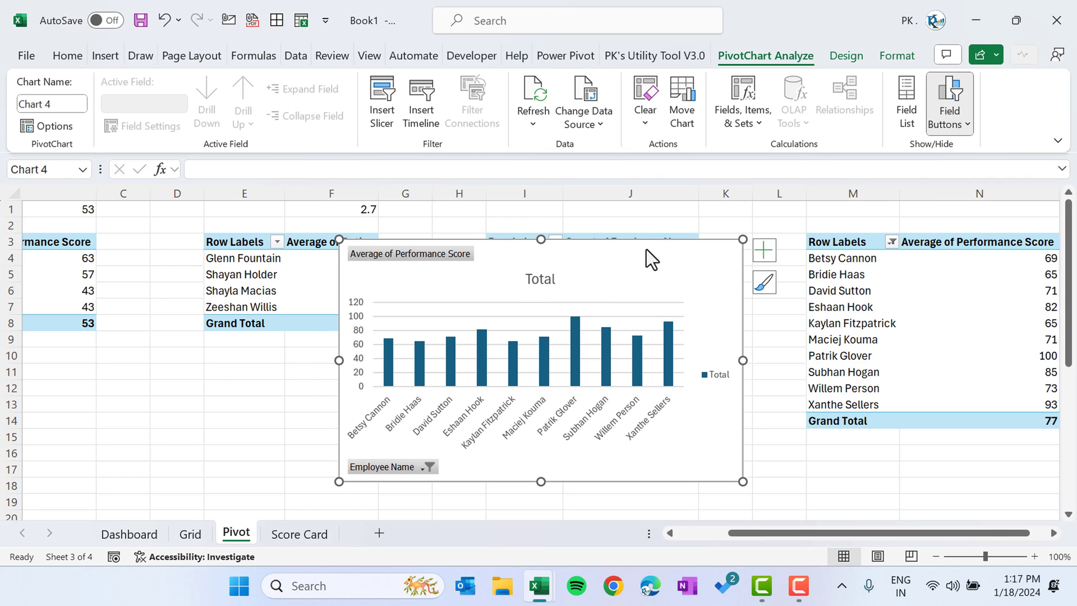
Move the performance score chart to the Dashboard below the top charts, spanning columns A to Q.
key("ctrl+z")
left_click(138, 536)
left_click(221, 479)
key("ctrl+v")
scroll(485, 456, "down", 4)
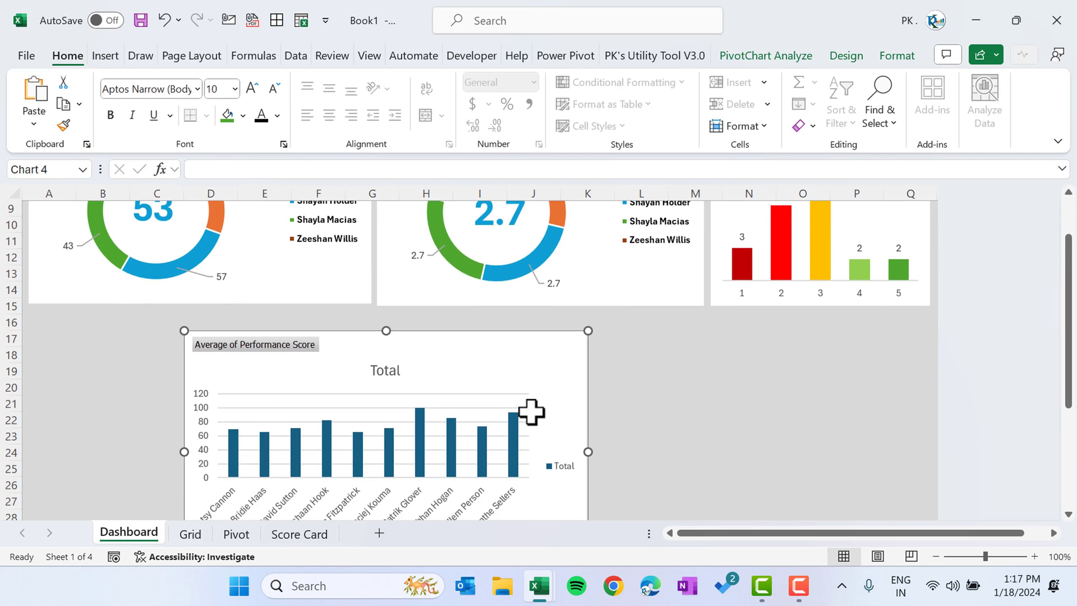
left_click(379, 230)
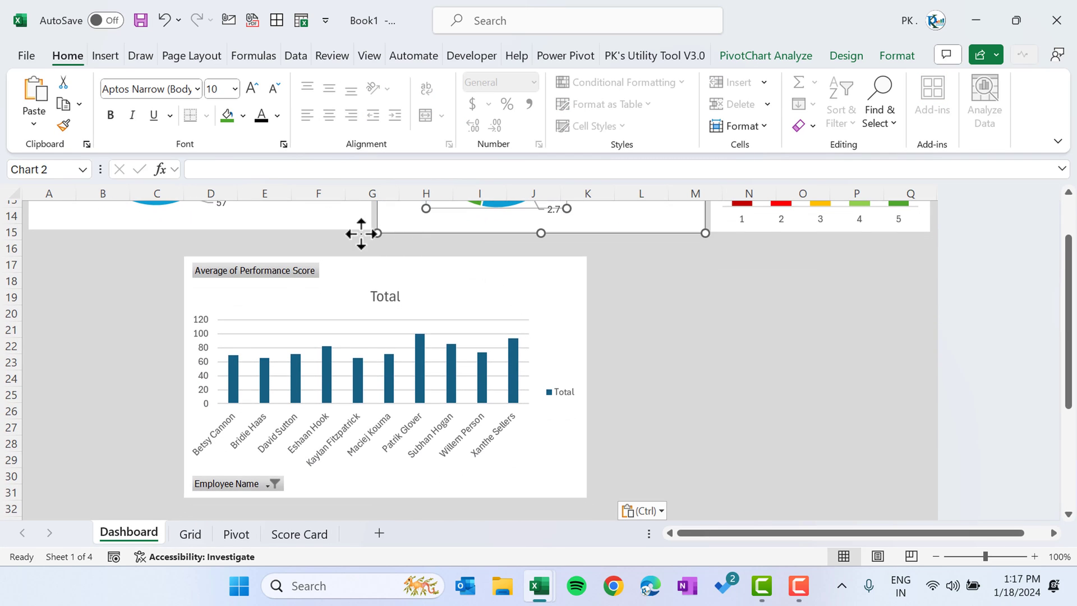
left_click(620, 317)
left_click_drag(581, 303, 426, 287)
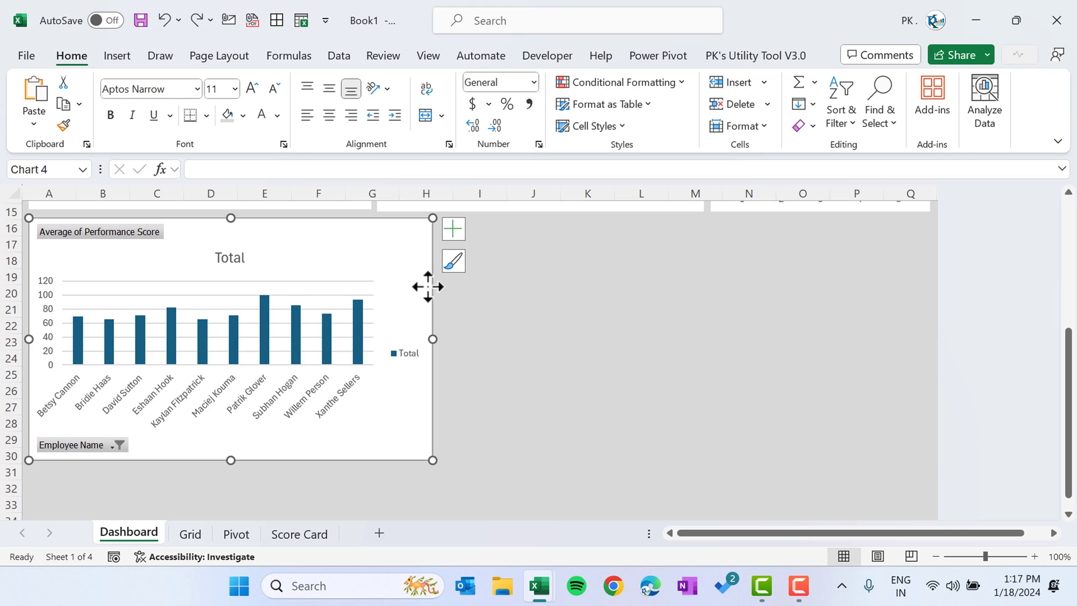
left_click_drag(442, 338, 931, 336)
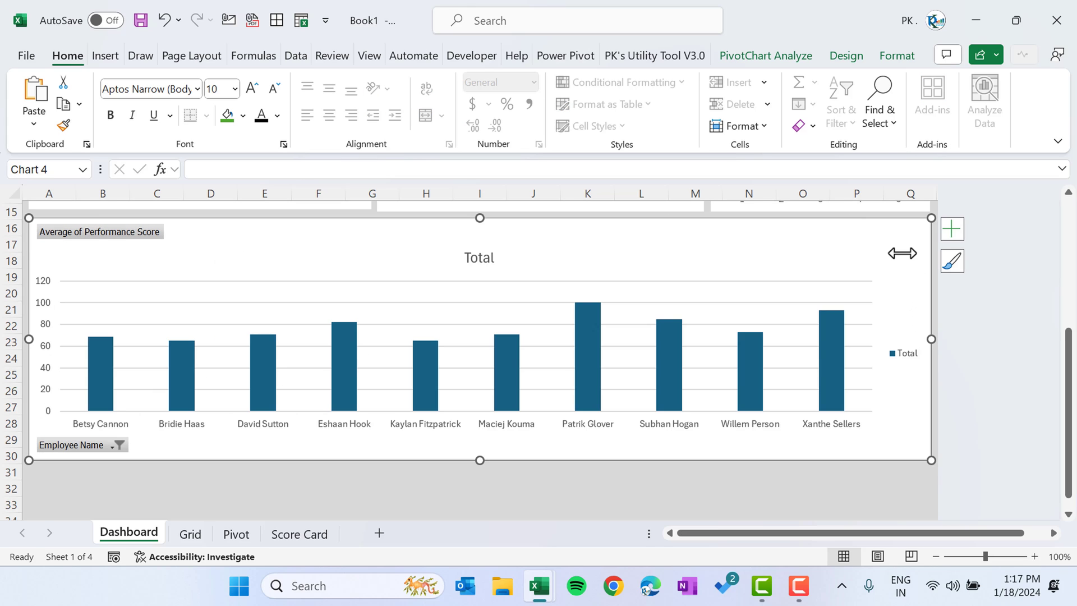
left_click(796, 57)
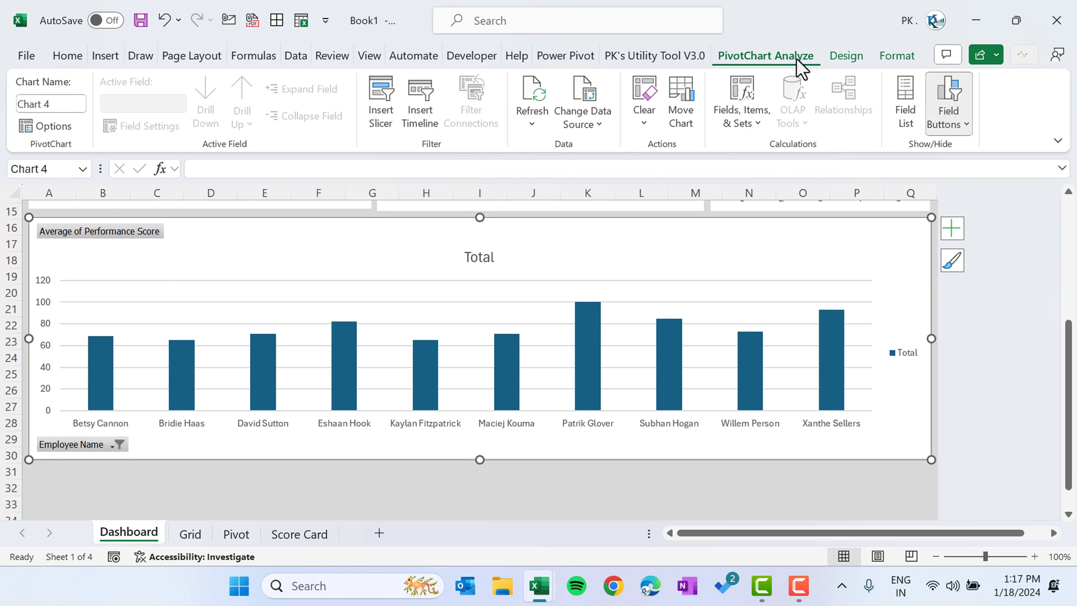
Hide all field buttons and retitle the chart 'Top 10 Employees by Avg Performance Score'.
left_click(952, 123)
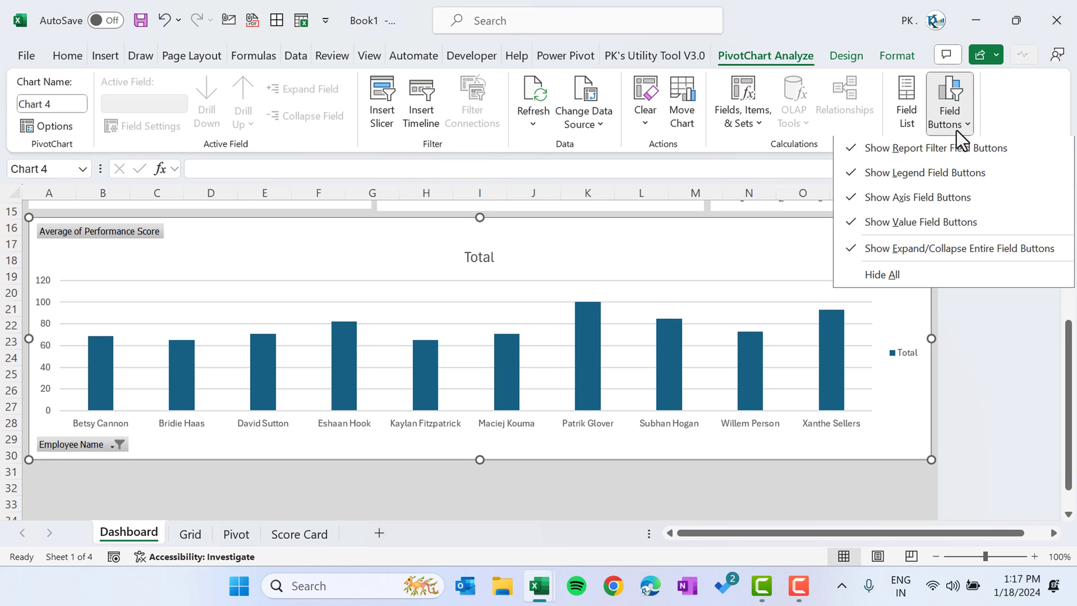
left_click(933, 274)
left_click(481, 236)
double_click(491, 234)
type("Top 10 Employees by Avg Performance Score")
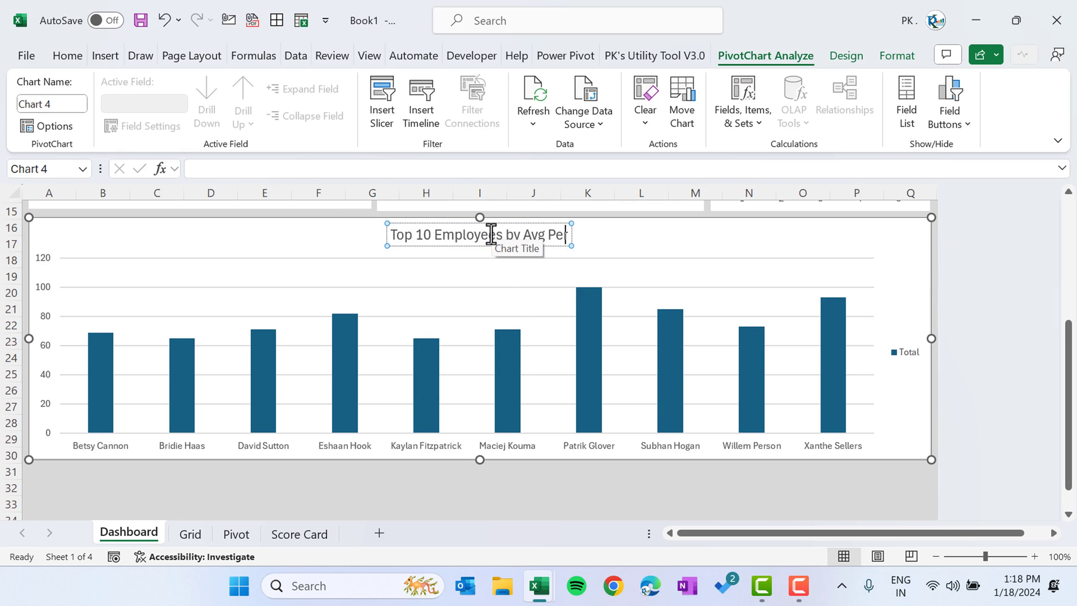
left_click(624, 481)
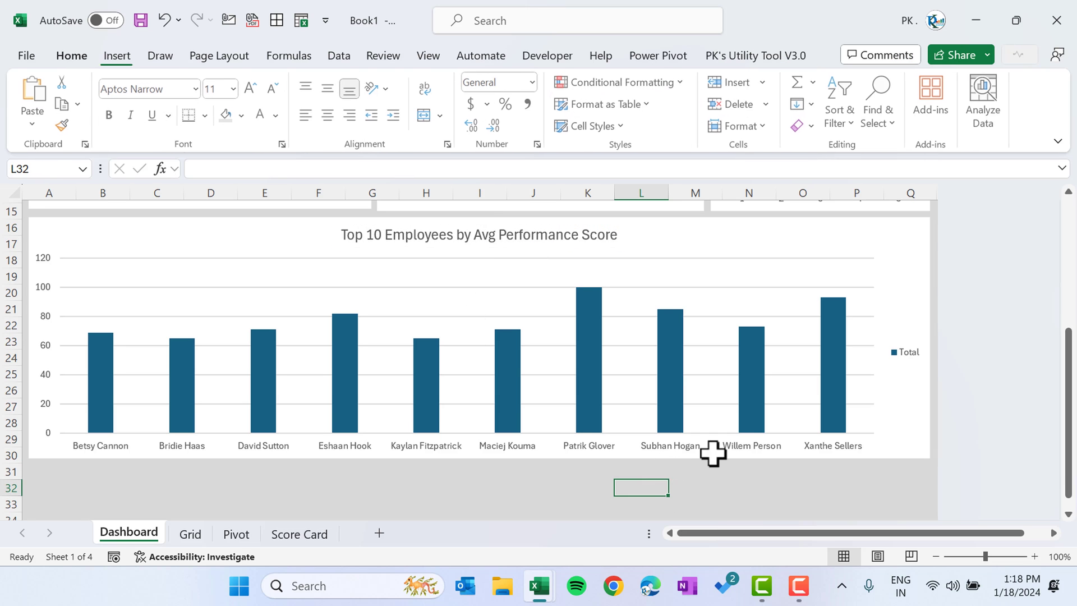
Delete the legend and add minor horizontal and vertical gridlines.
left_click(904, 352)
key("Delete")
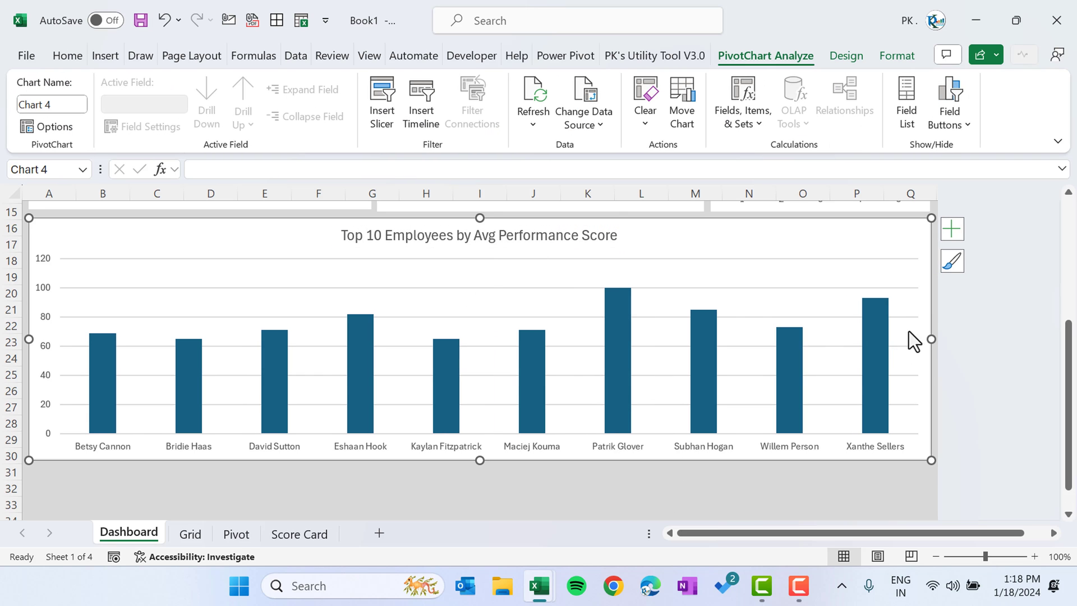
left_click(953, 229)
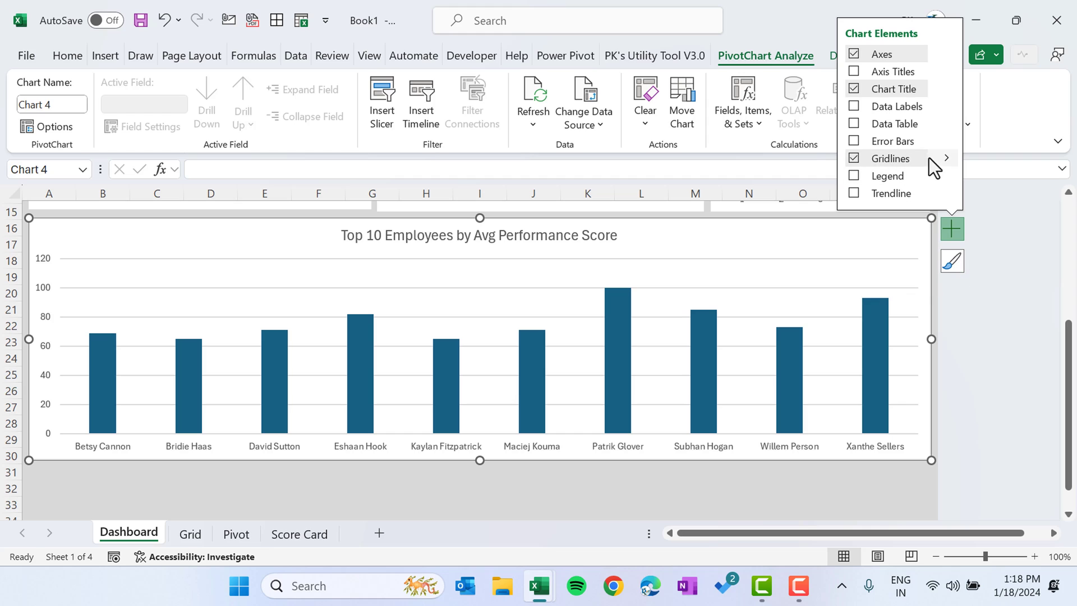
left_click(946, 158)
left_click(698, 199)
left_click(699, 218)
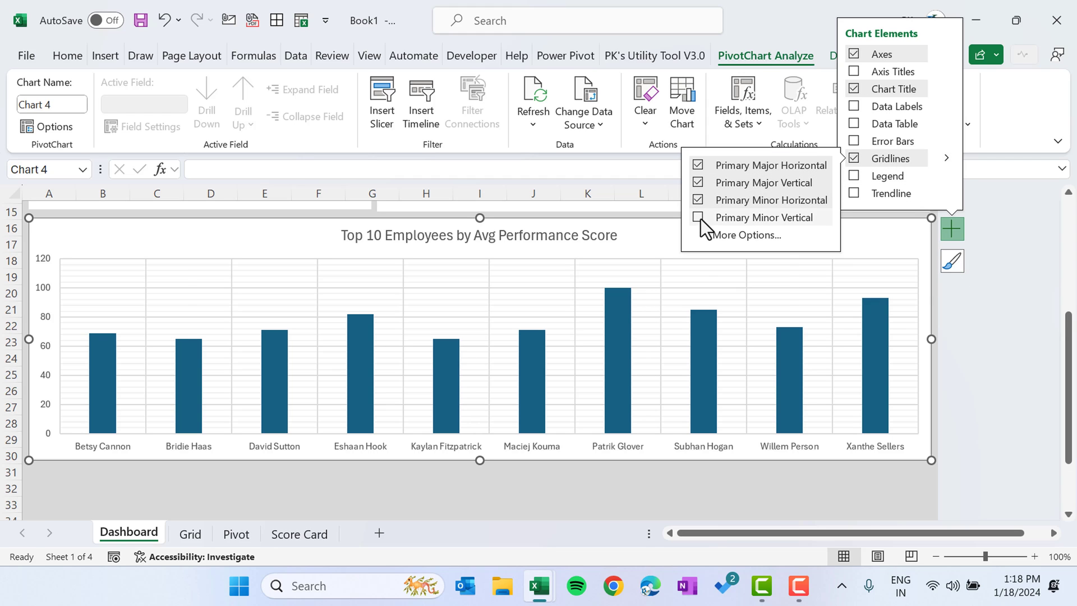
left_click(318, 466)
Add data labels to the bars and enable Vary colors by point.
right_click(275, 362)
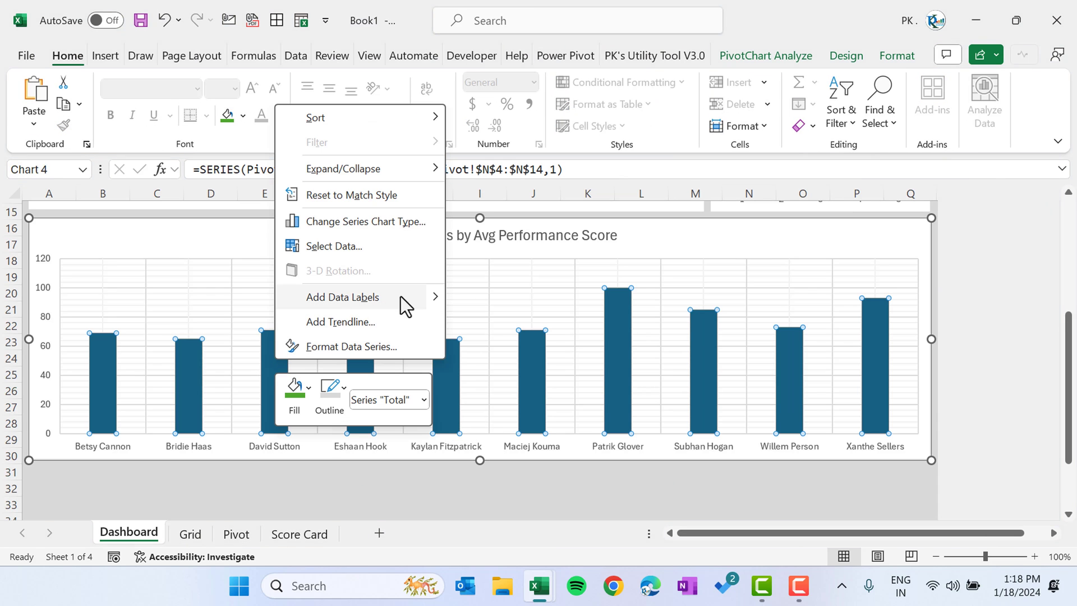
mouse_move(440, 303)
left_click(500, 298)
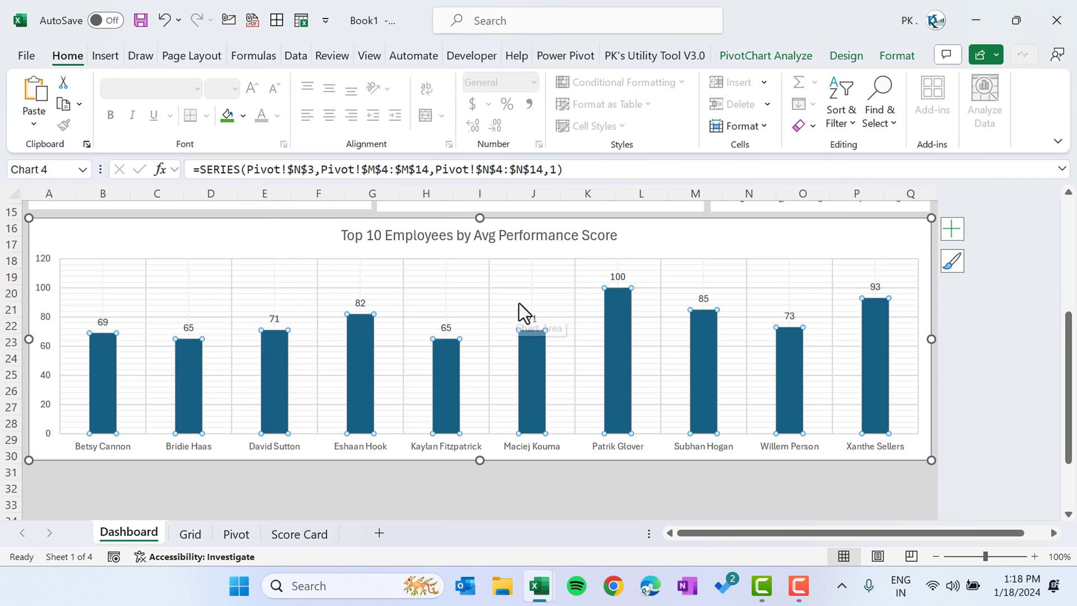
right_click(359, 348)
left_click(435, 335)
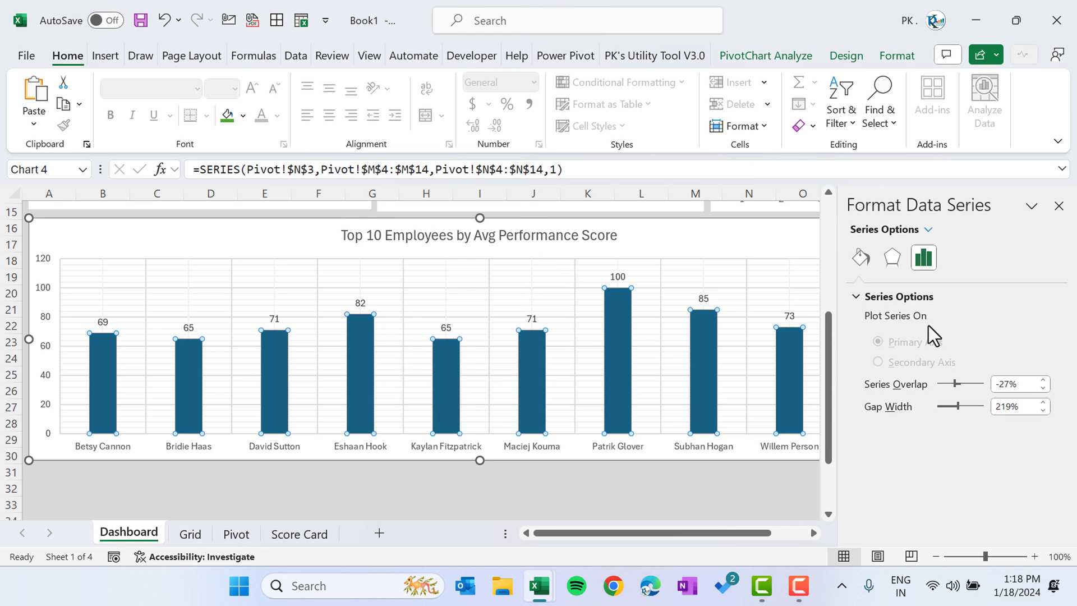
left_click(865, 256)
left_click(881, 299)
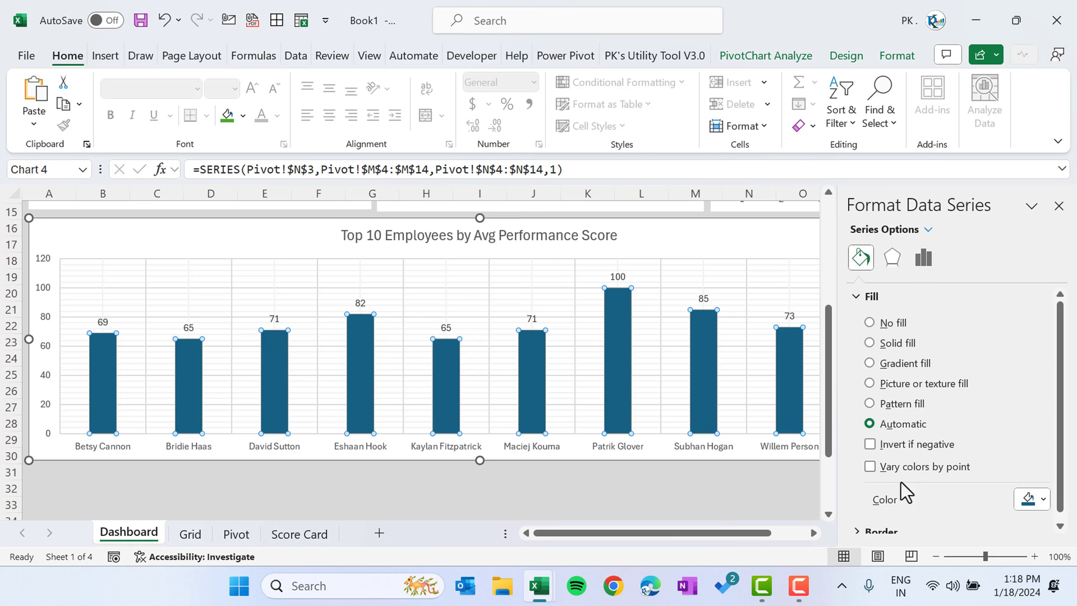
left_click(936, 468)
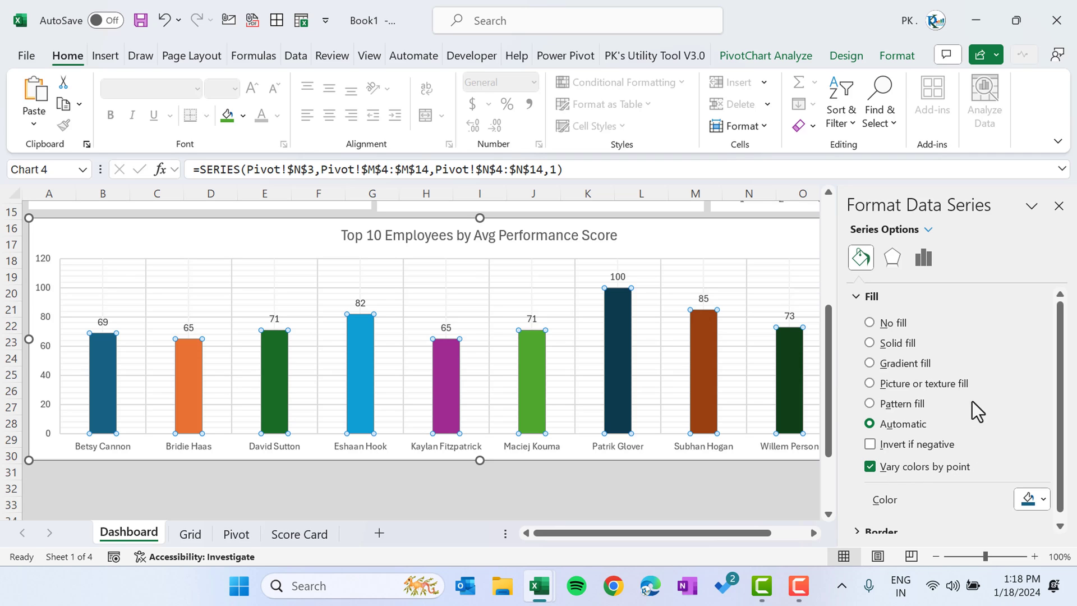
left_click(1060, 209)
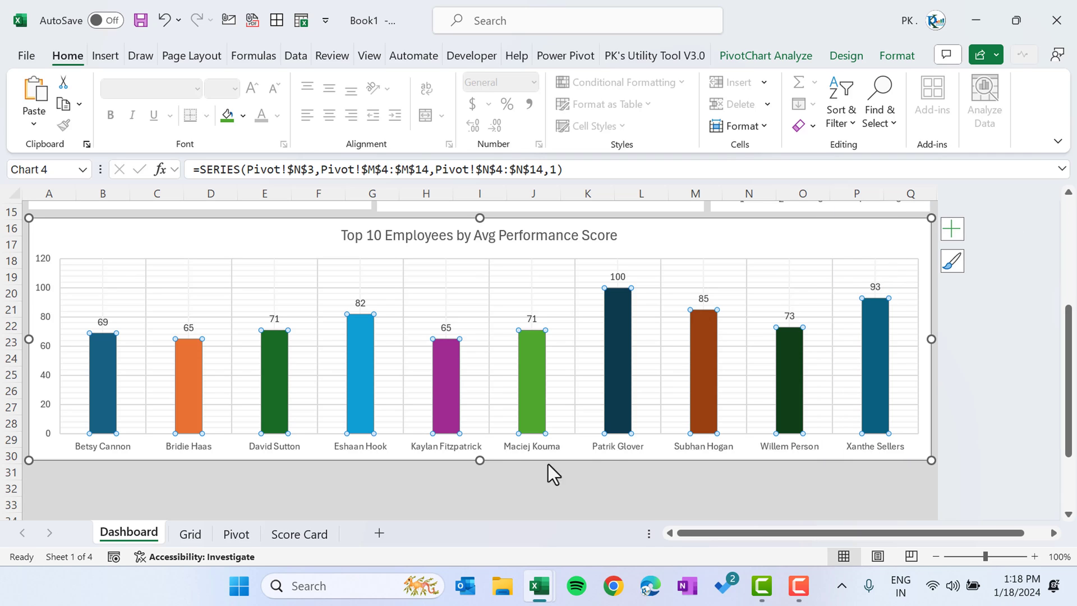
left_click(468, 490)
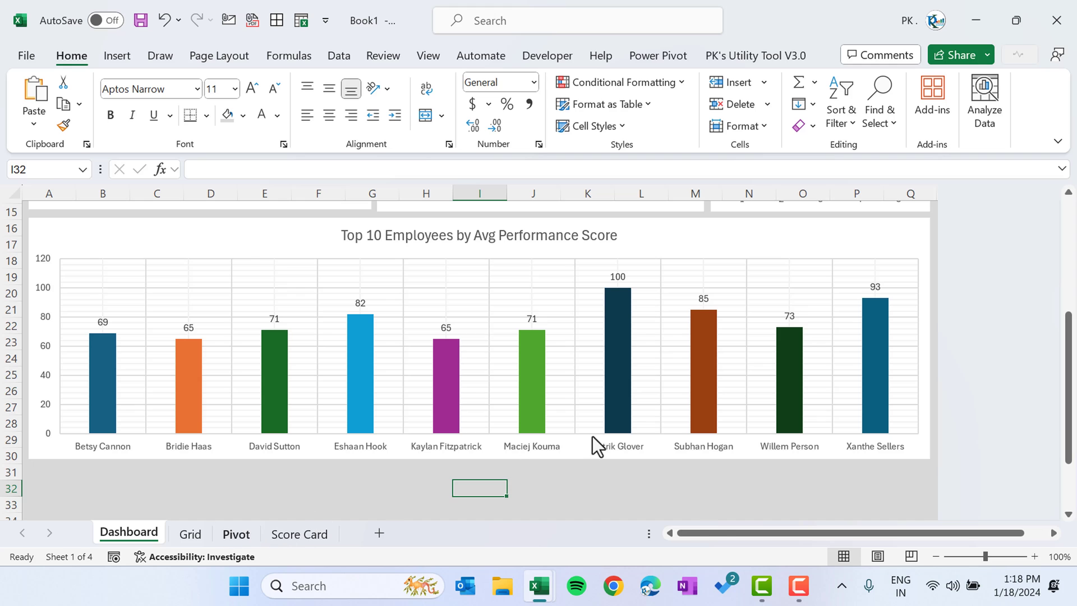
key("ctrl+Page_Down")
key("ctrl+Page_Down")
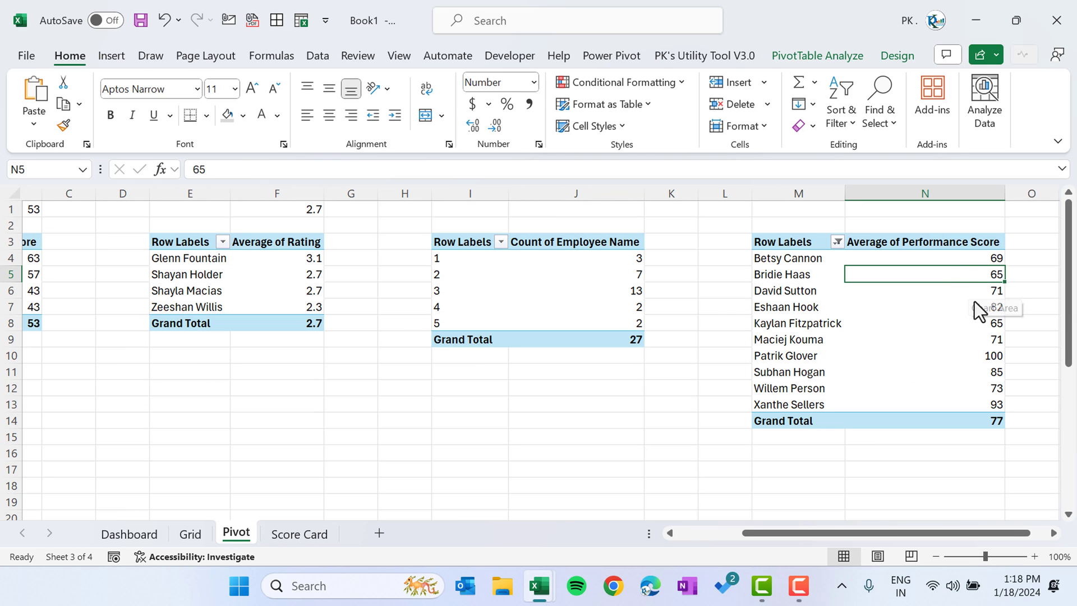
Sort the average performance scores on the Pivot sheet from largest to smallest.
right_click(988, 274)
mouse_move(853, 372)
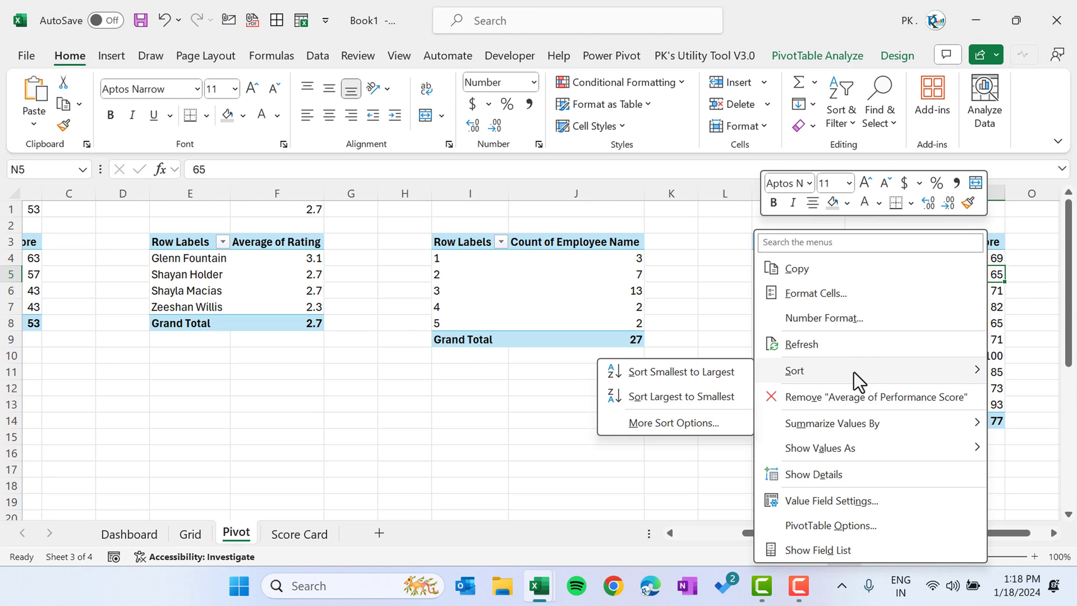
left_click(712, 397)
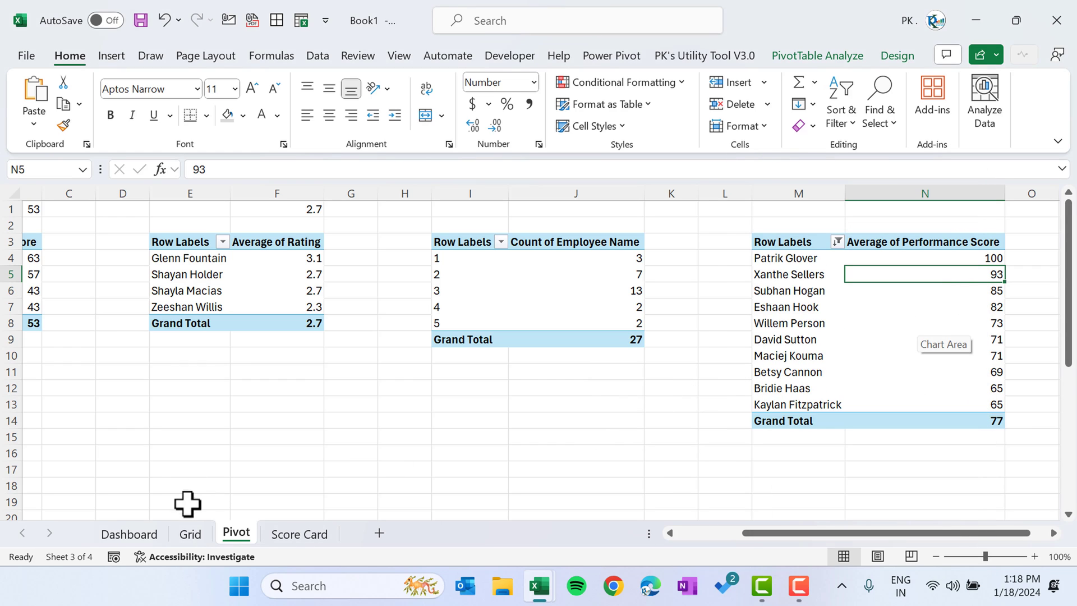
left_click(121, 534)
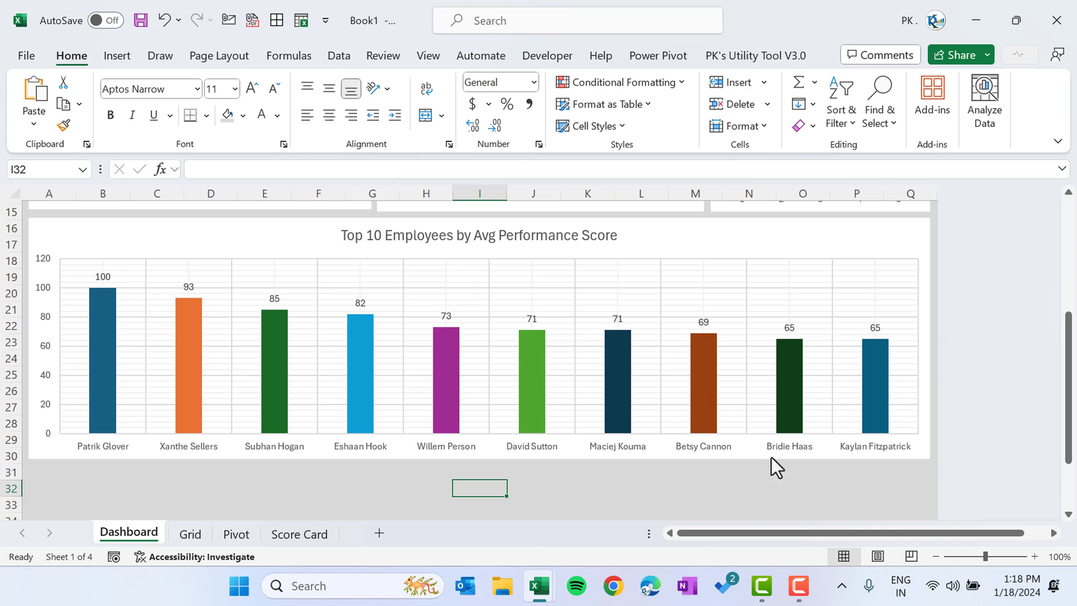
Bold the chart title and employee-name labels, and darken both axes' label colour.
left_click(480, 235)
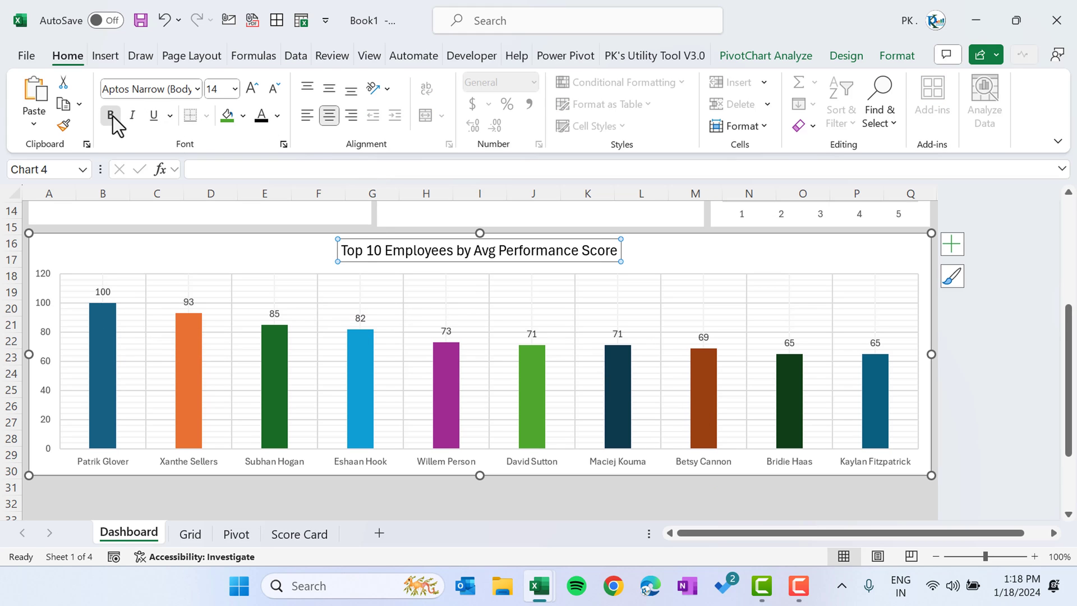
left_click(112, 117)
left_click(247, 461)
left_click(260, 119)
left_click(117, 115)
left_click(52, 301)
left_click(261, 115)
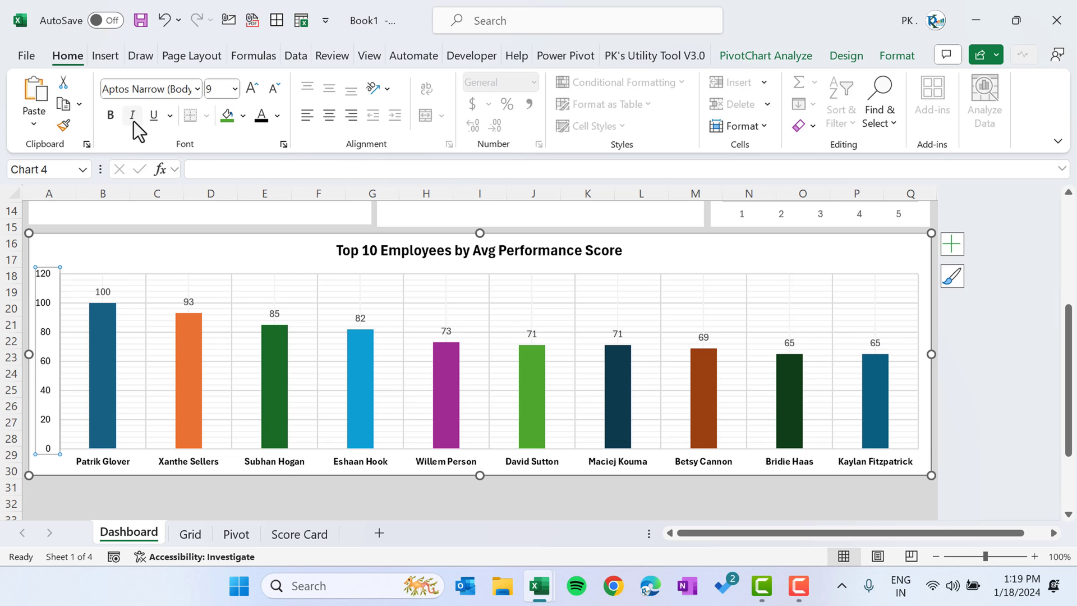
left_click(643, 487)
scroll(645, 482, "up", 5)
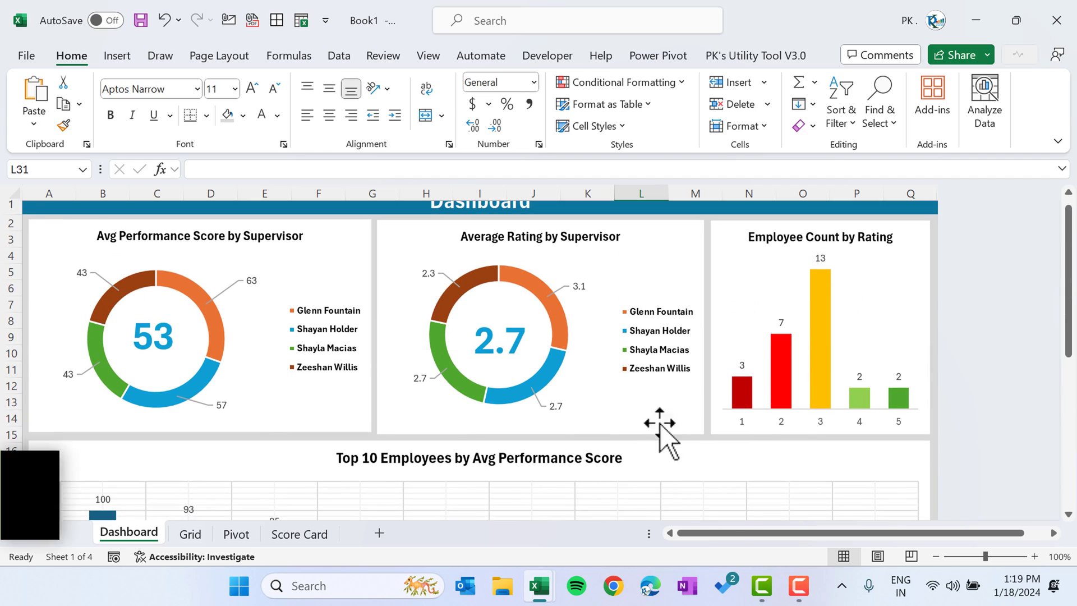